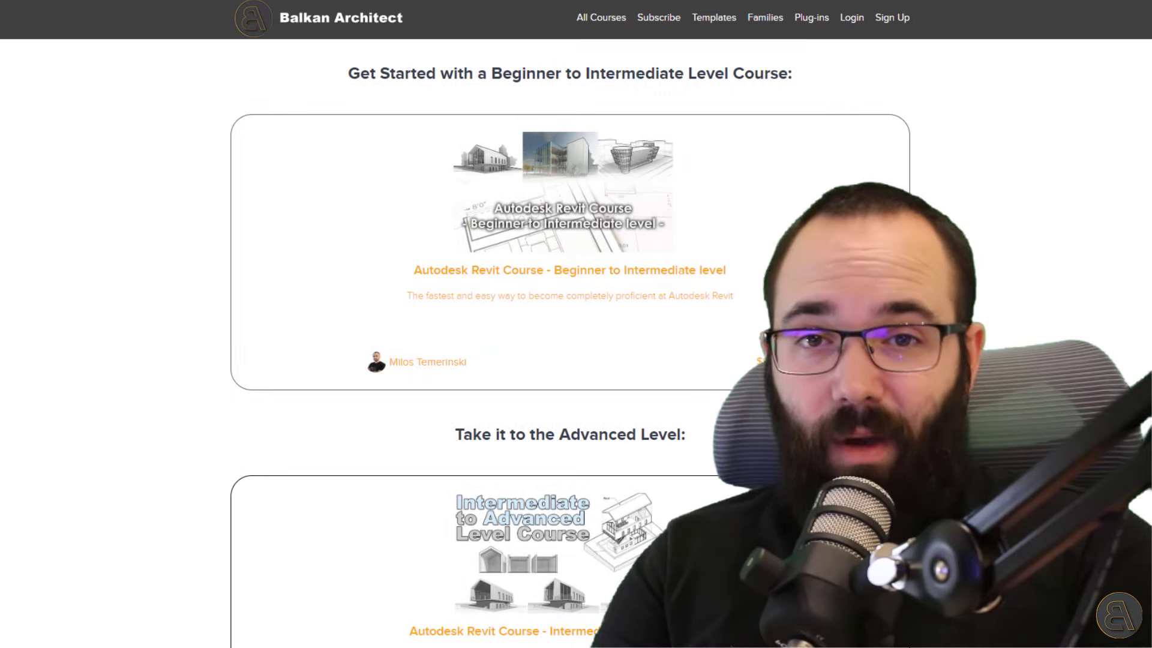
# Browse the Revit course catalogue, from the beginner and advanced courses through the step-by-step projects to the specialized courses.
pyautogui.scroll(-5, 570, 336)
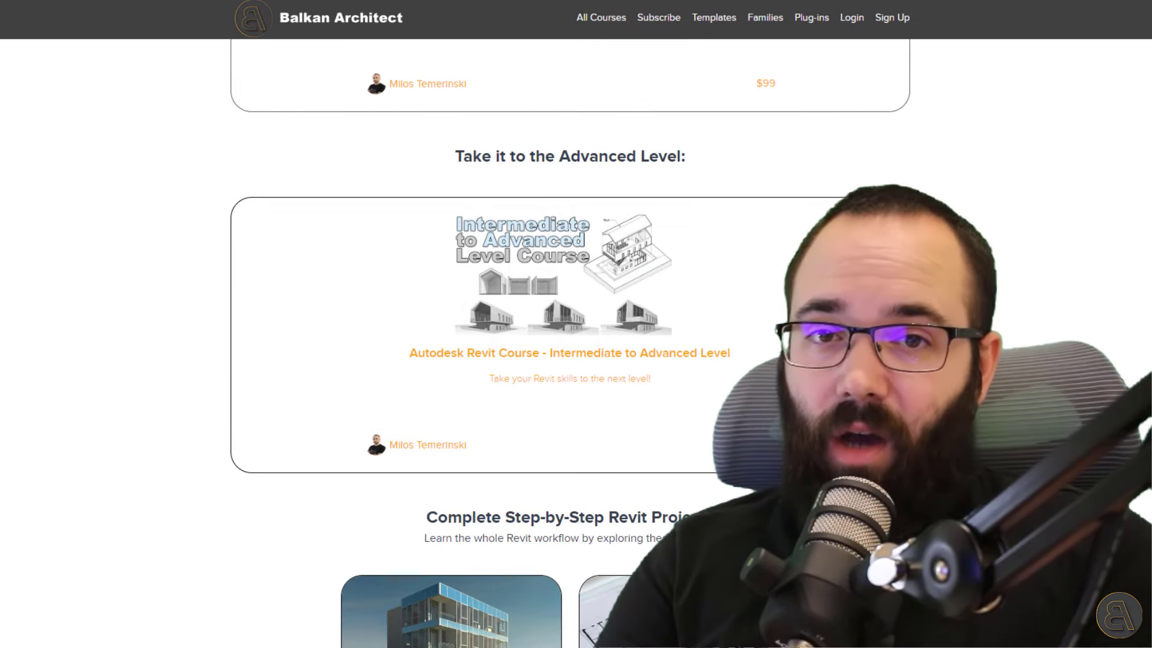
pyautogui.scroll(-6, 570, 336)
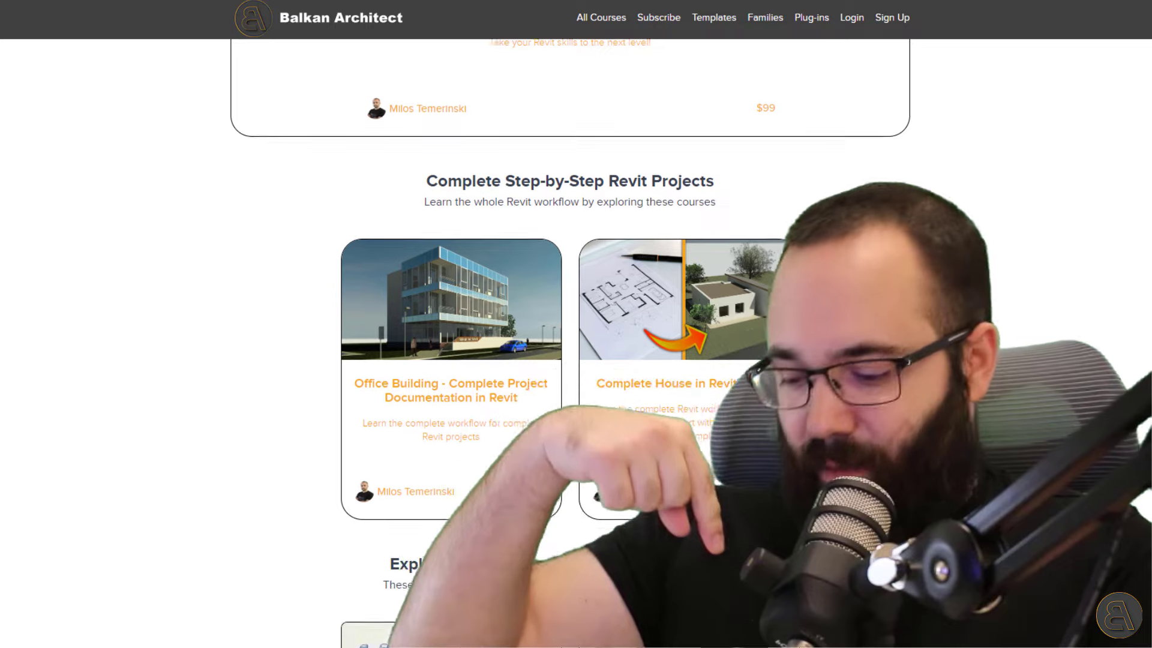
pyautogui.scroll(-7, 570, 336)
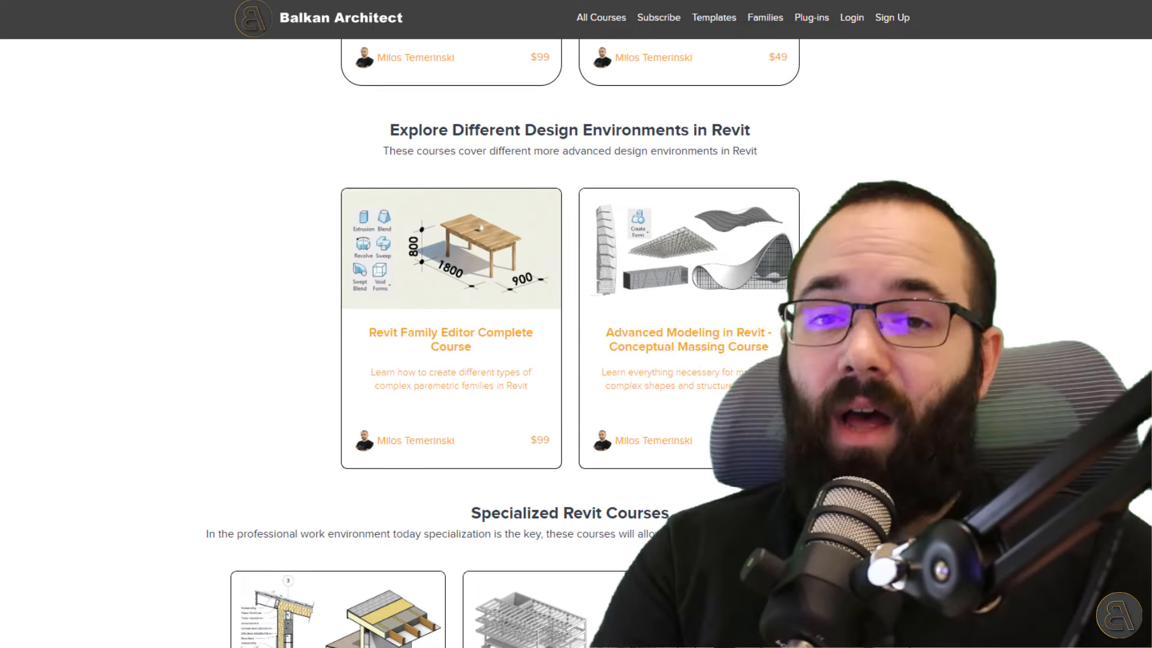
pyautogui.scroll(-6, 571, 336)
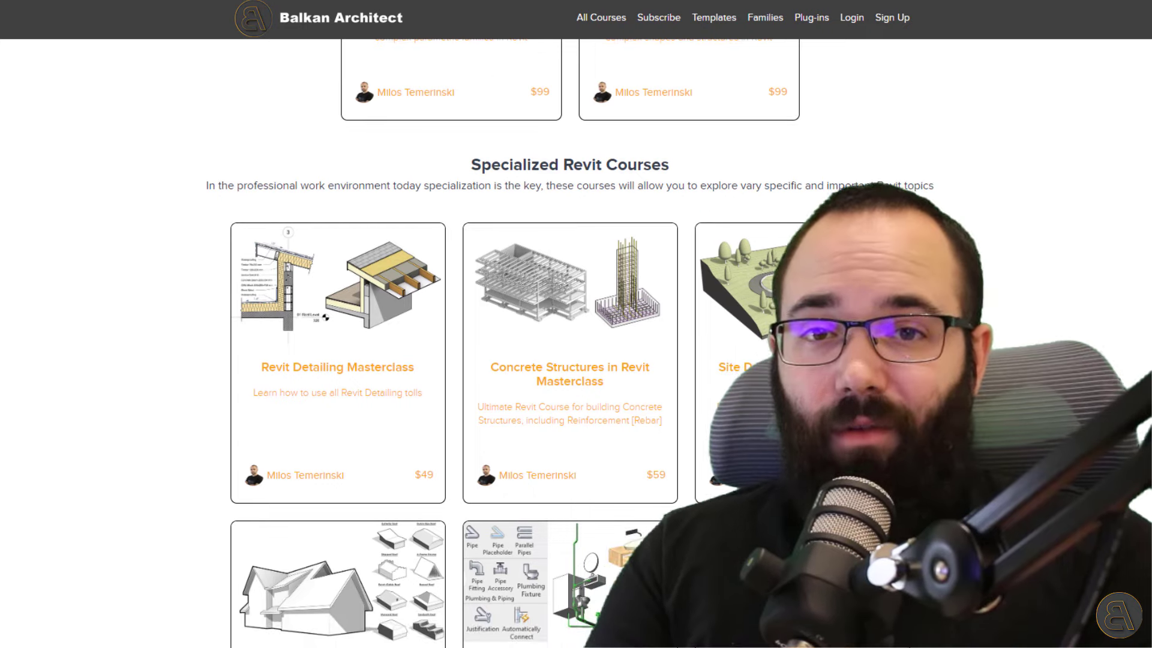
pyautogui.scroll(-5, 570, 336)
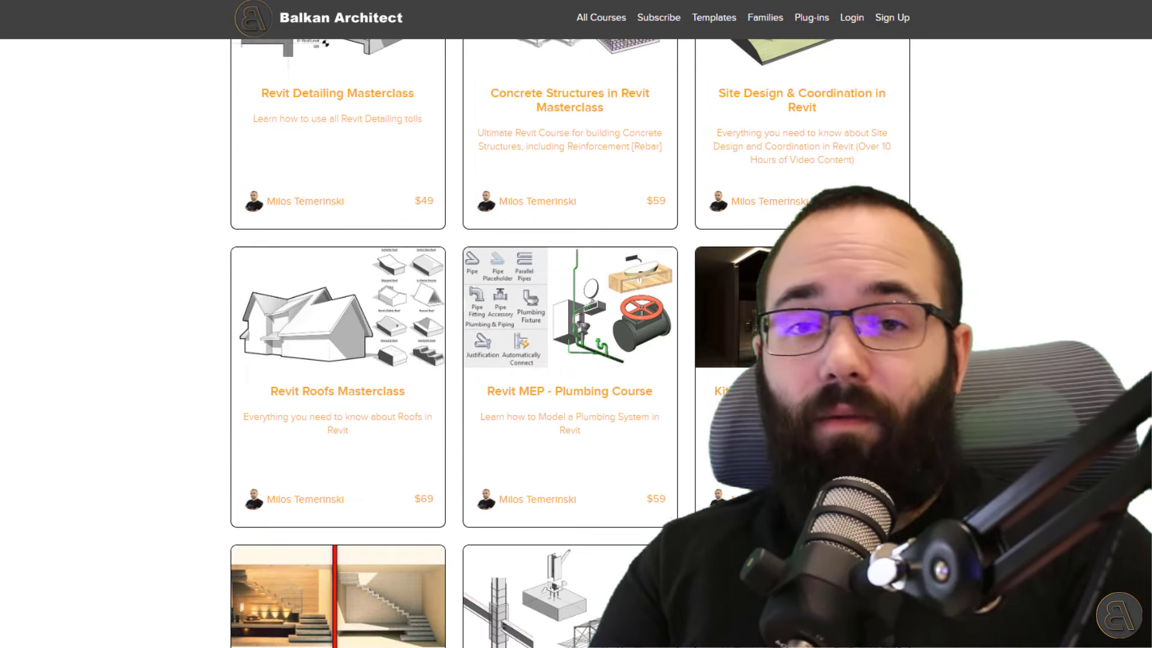
pyautogui.scroll(-5, 570, 337)
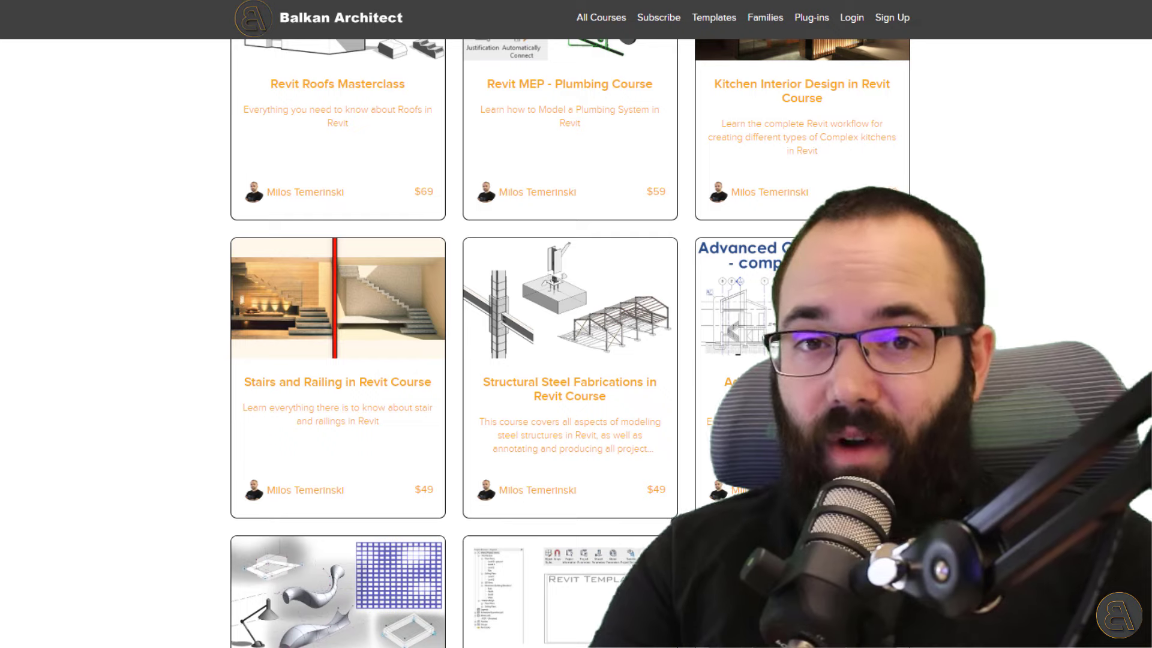
pyautogui.scroll(-5, 571, 336)
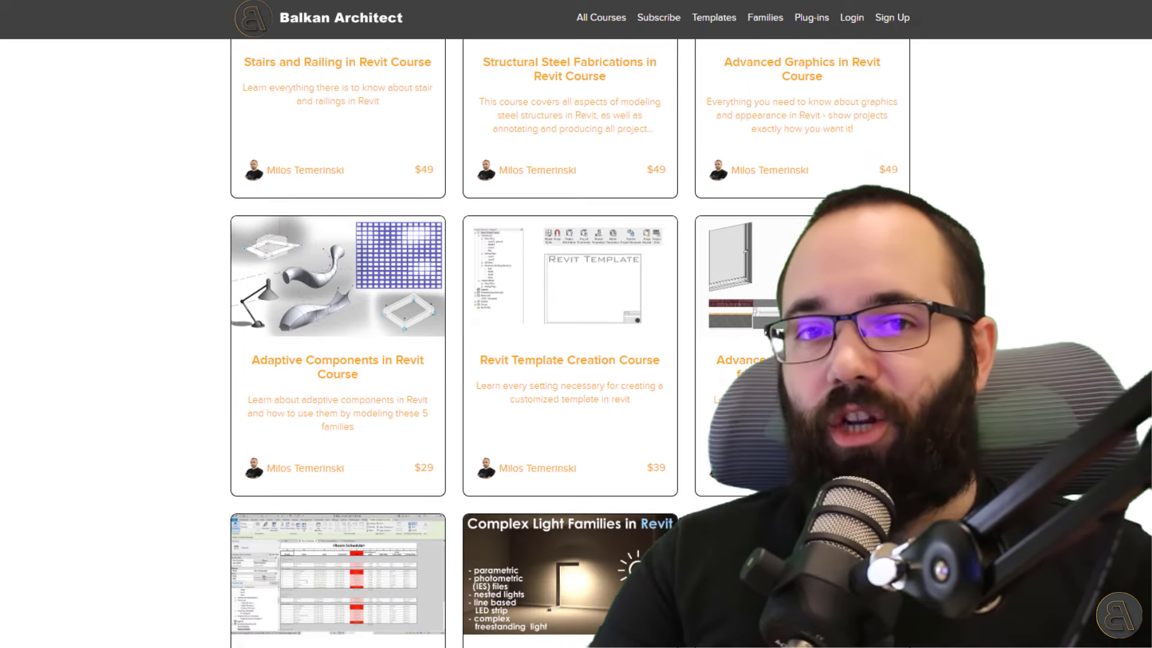
pyautogui.scroll(-5, 570, 336)
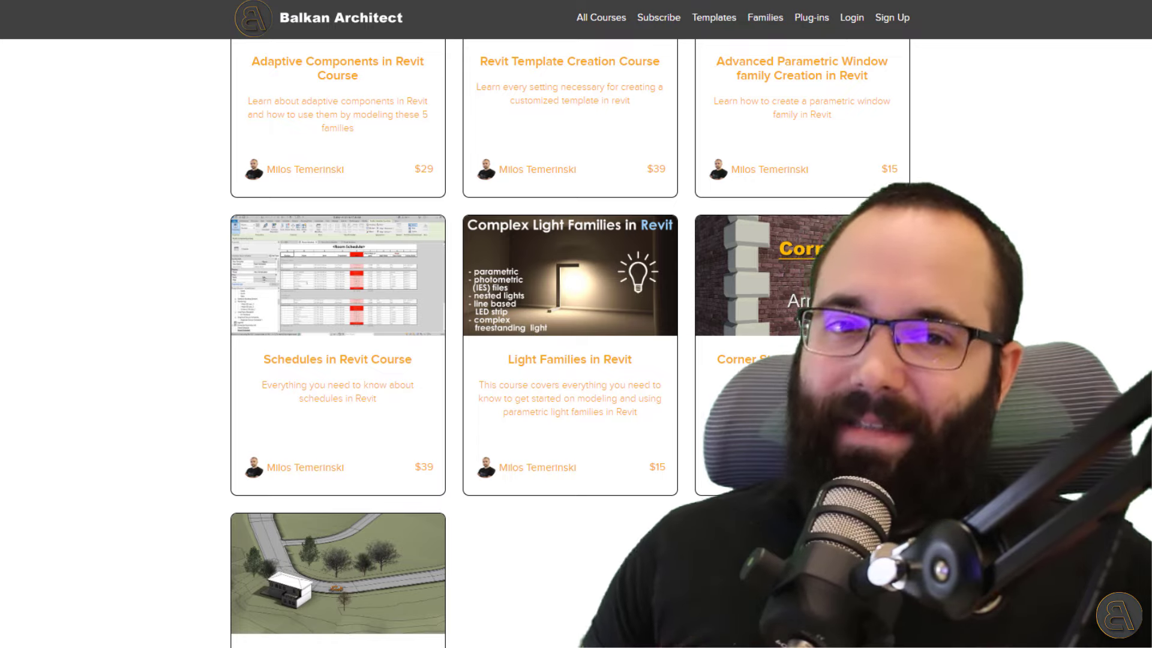
pyautogui.scroll(15, 570, 336)
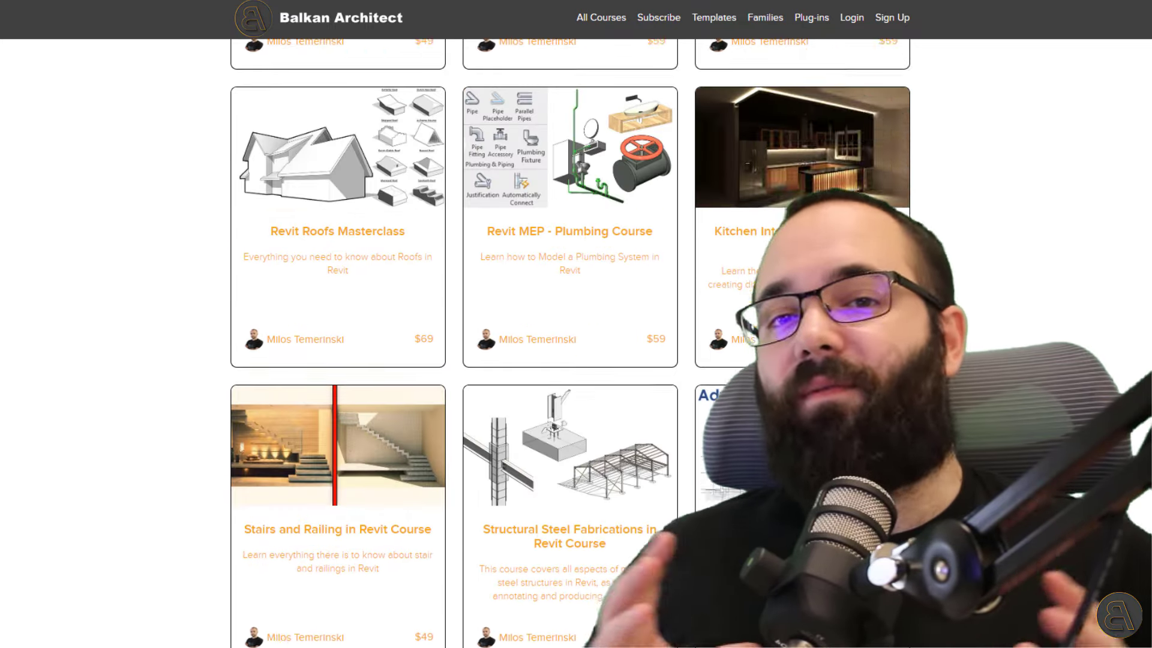
pyautogui.scroll(10, 570, 336)
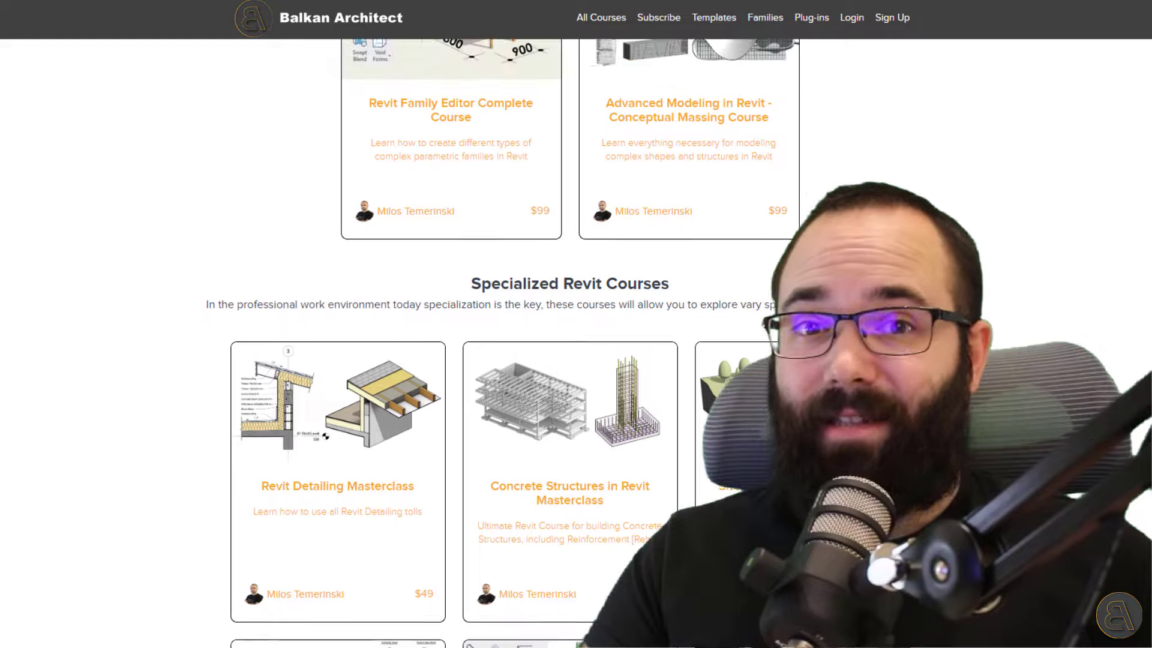
pyautogui.scroll(6, 571, 336)
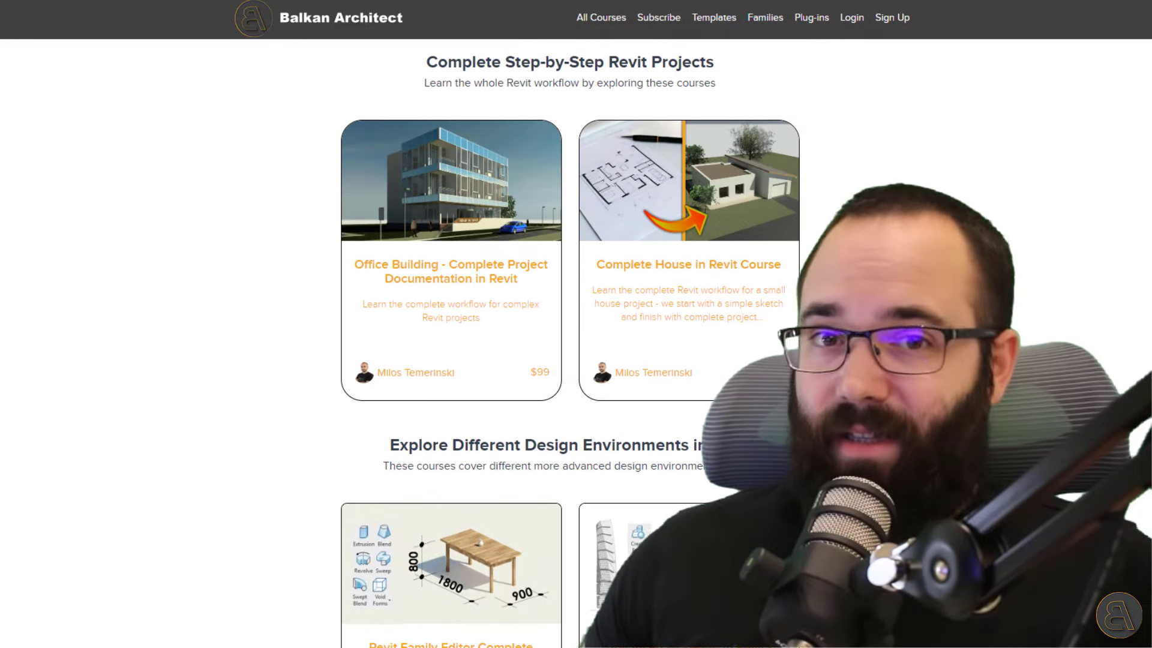
pyautogui.scroll(8, 570, 336)
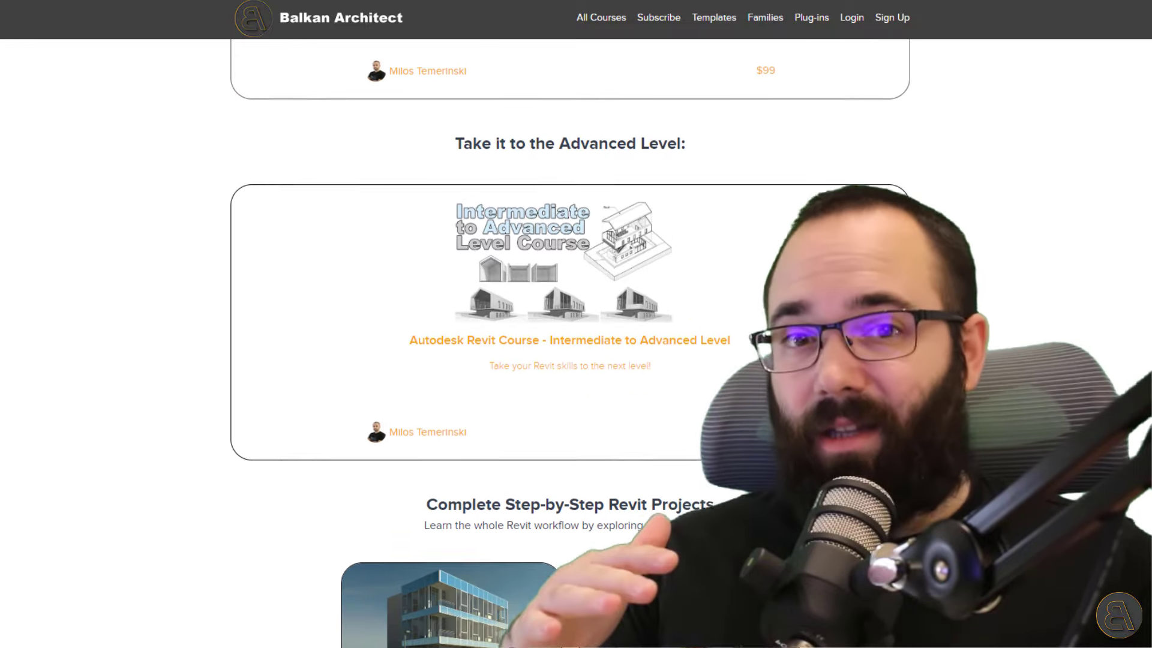
# Open the Intermediate to Advanced Level Revit course page and read through its chapter descriptions.
pyautogui.click(619, 312)
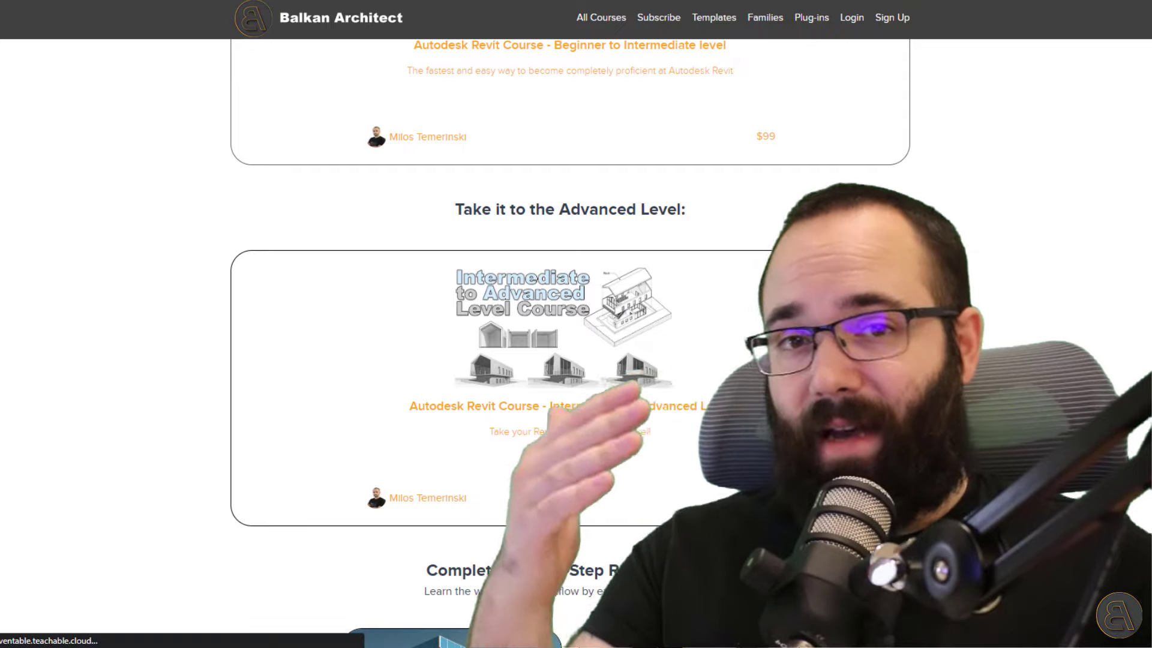
pyautogui.scroll(-15, 576, 336)
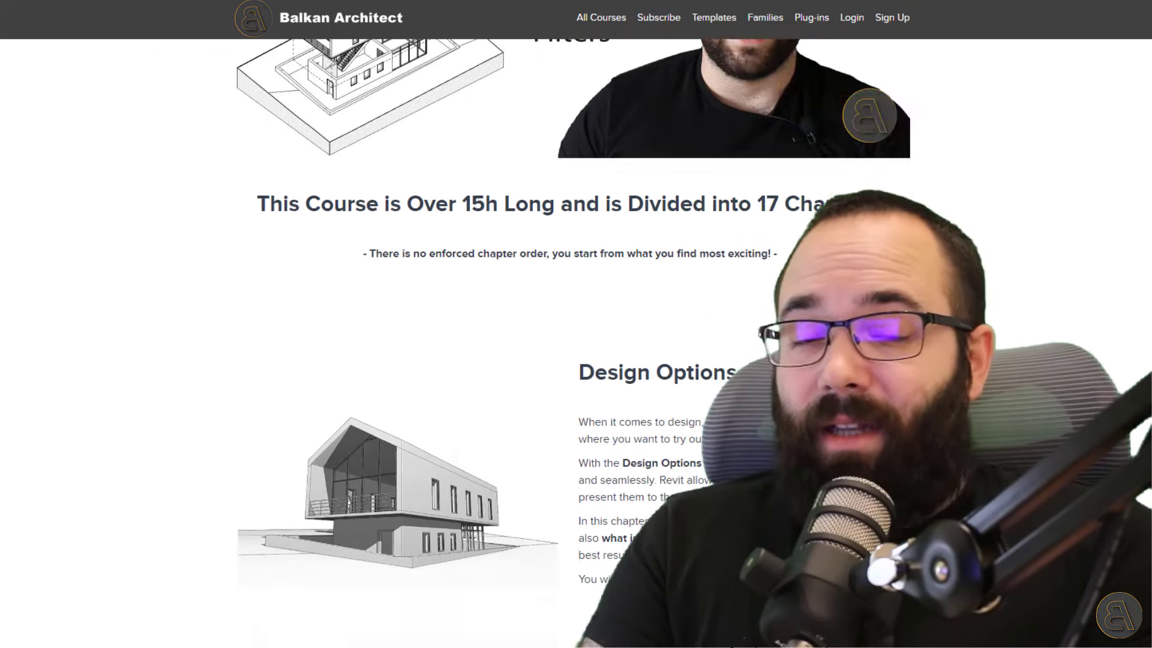
pyautogui.scroll(-3, 770, 52)
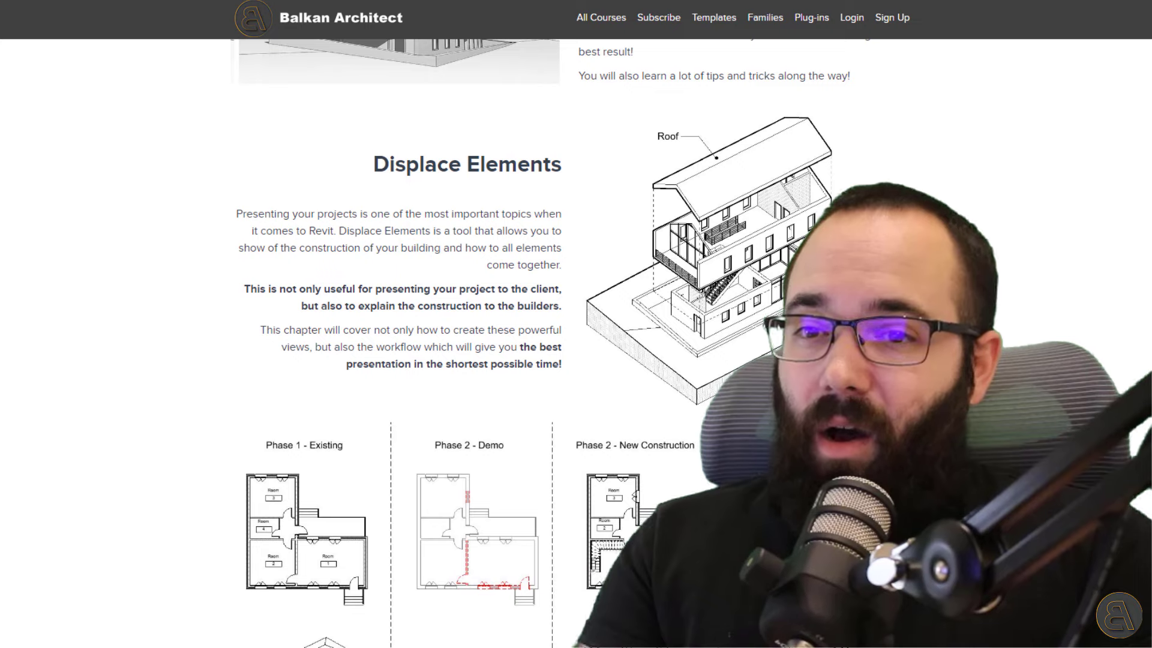
# Look through the site's templates, families and plug-ins pages, browsing the family packs on offer.
pyautogui.click(730, 24)
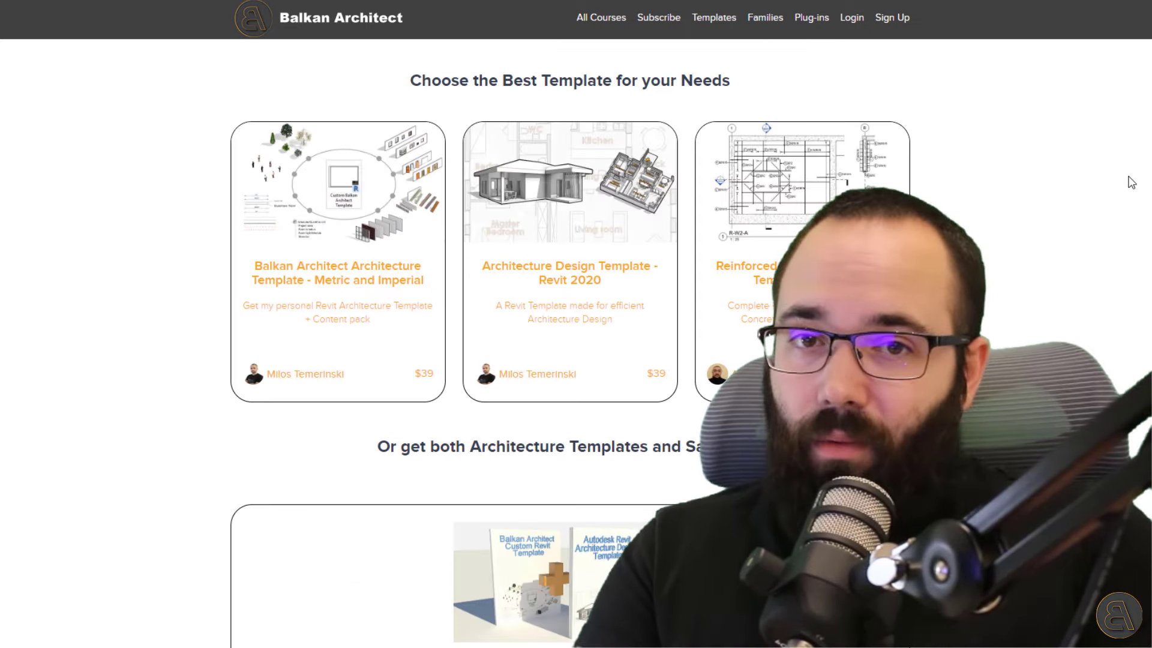
pyautogui.click(778, 22)
pyautogui.scroll(-3, 570, 360)
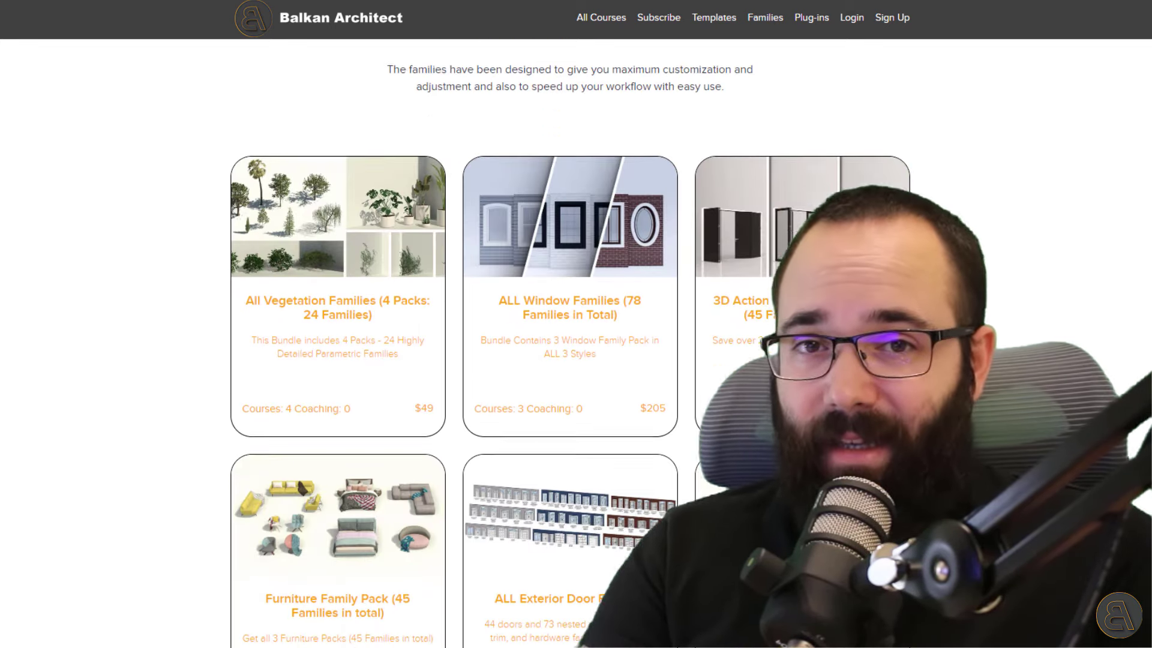
pyautogui.scroll(-5, 571, 360)
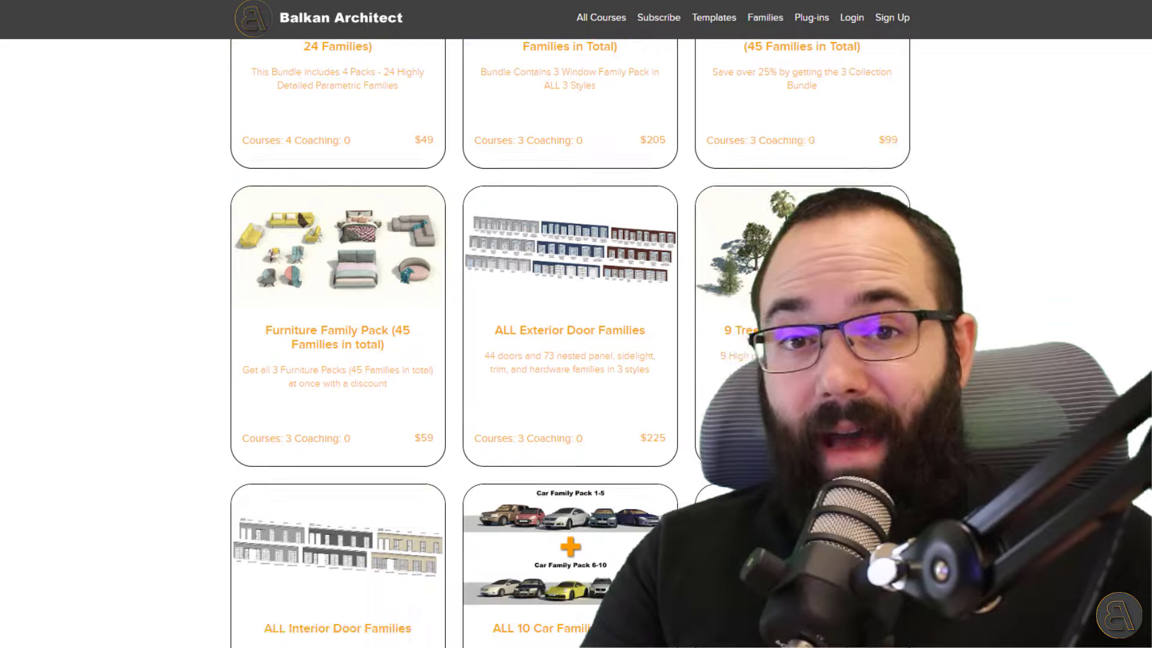
pyautogui.scroll(-4, 570, 361)
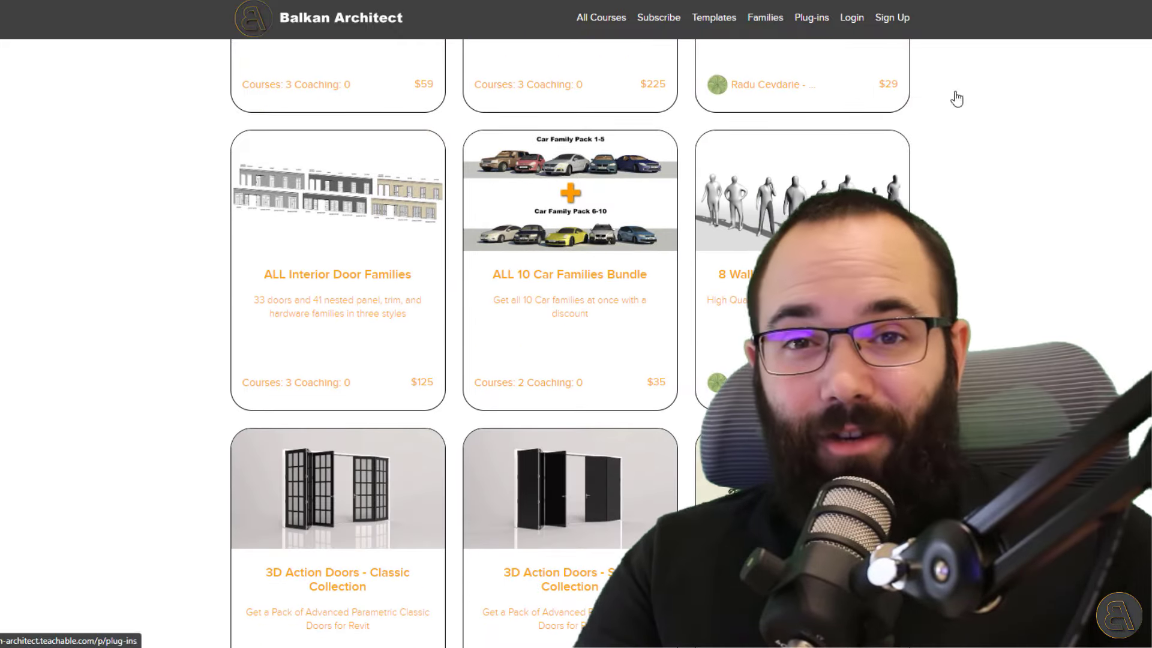
pyautogui.click(823, 22)
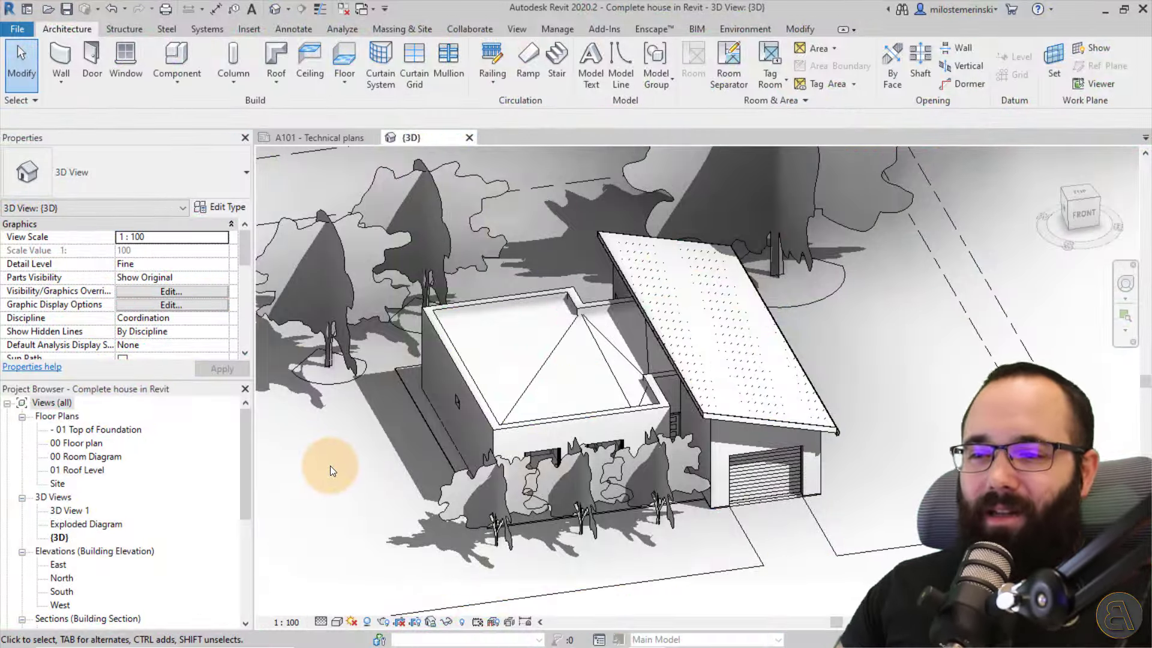
# In Revit, examine the complete house model from another angle in the {3D} view.
pyautogui.keyDown('shift'); pyautogui.moveTo(330, 465); pyautogui.dragTo(377, 495, button='middle'); pyautogui.keyUp('shift')
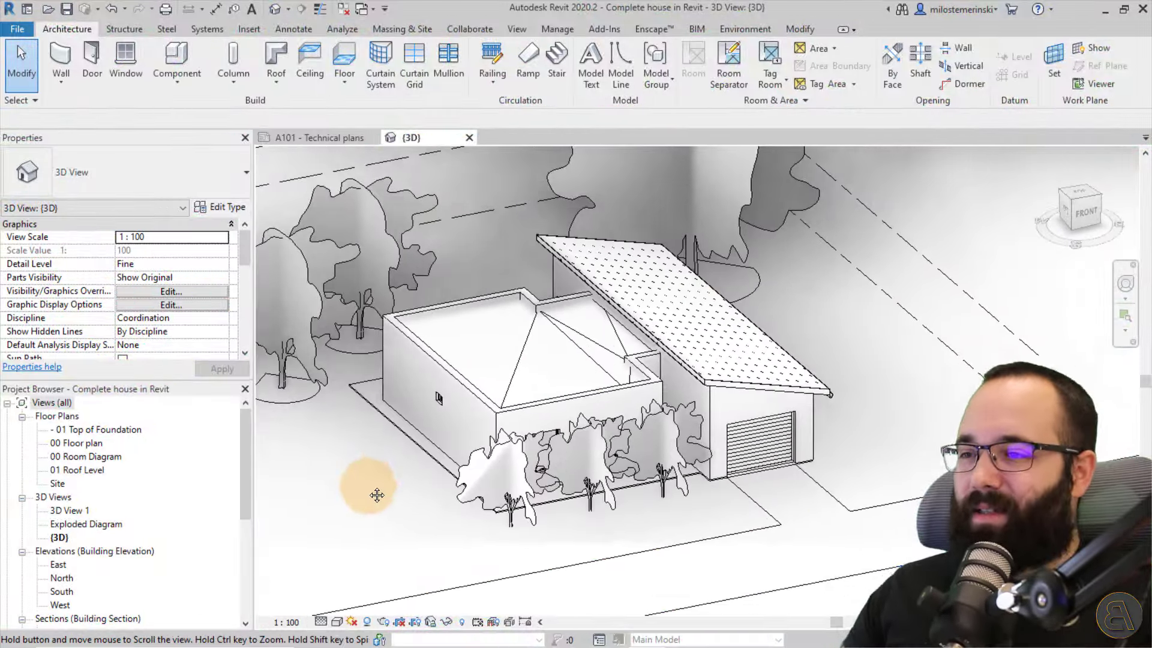
pyautogui.keyDown('shift'); pyautogui.moveTo(792, 514); pyautogui.dragTo(800, 521, button='middle'); pyautogui.keyUp('shift')
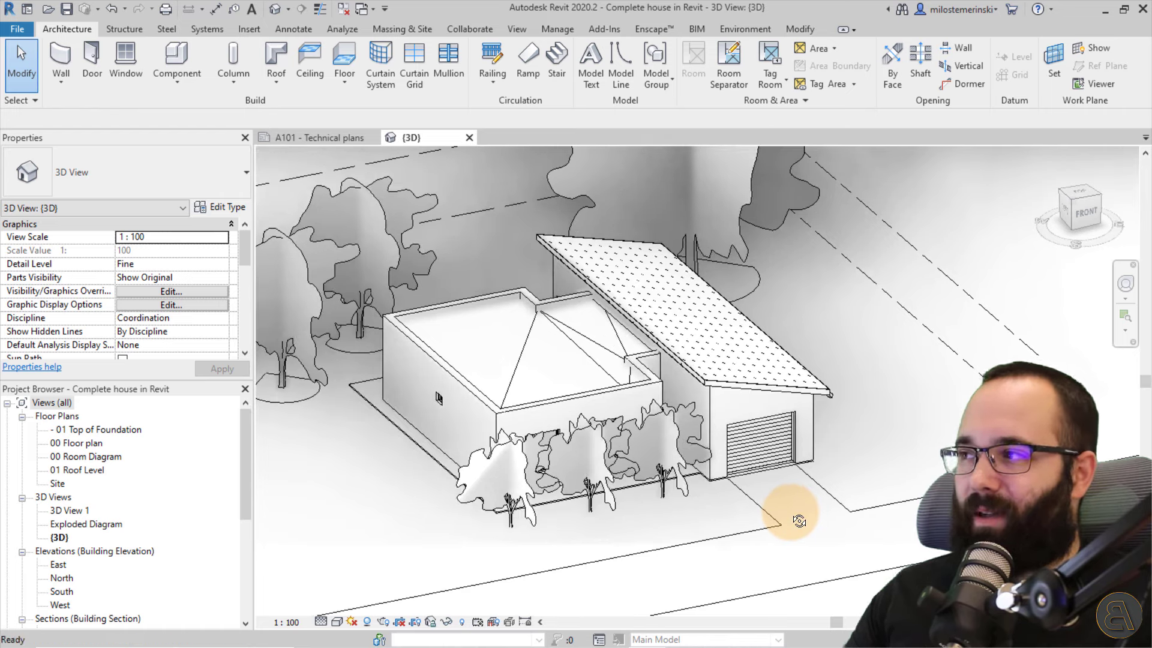
pyautogui.moveTo(864, 458); pyautogui.dragTo(881, 458, button='middle')
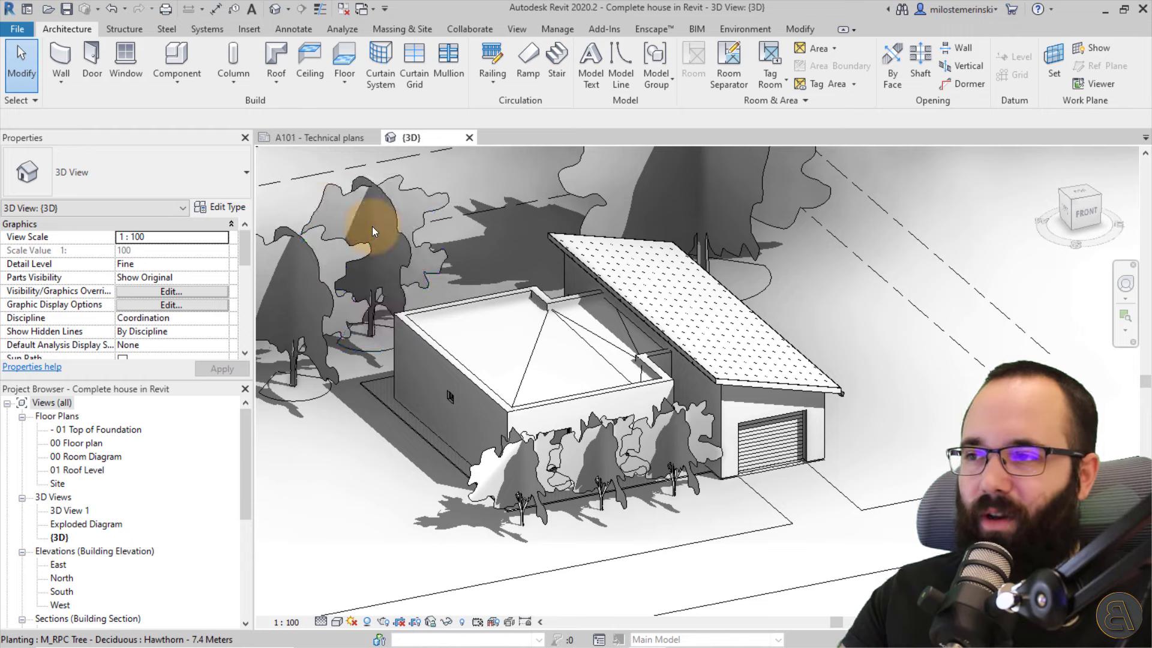
# Open sheet A101 - Technical plans and inspect its floor plan and Section 1 drawings up close.
pyautogui.click(310, 139)
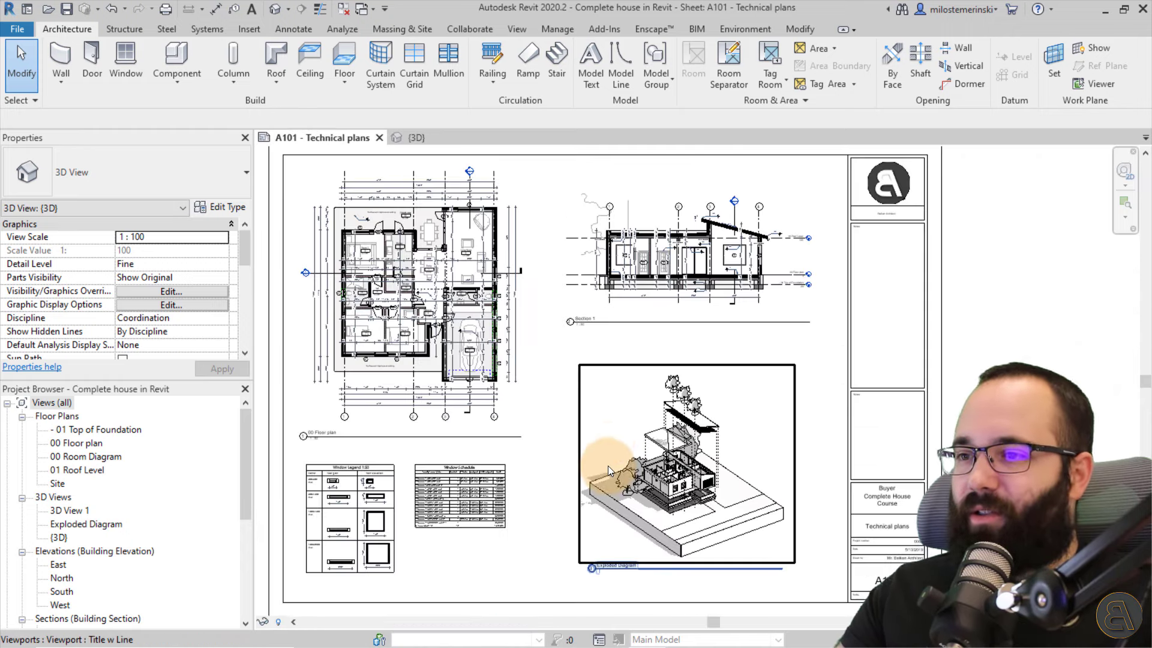
pyautogui.scroll(4, 346, 274)
pyautogui.scroll(-4, 347, 280)
pyautogui.scroll(5, 720, 413)
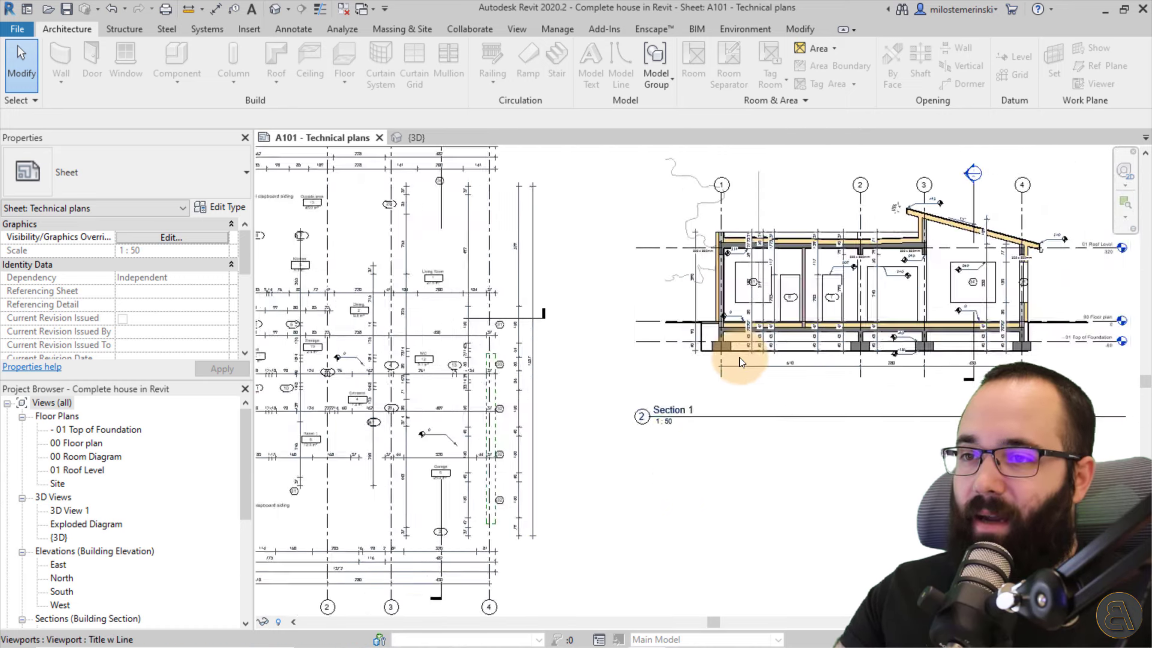
pyautogui.scroll(-4, 739, 357)
pyautogui.moveTo(697, 431); pyautogui.dragTo(654, 389, button='middle')
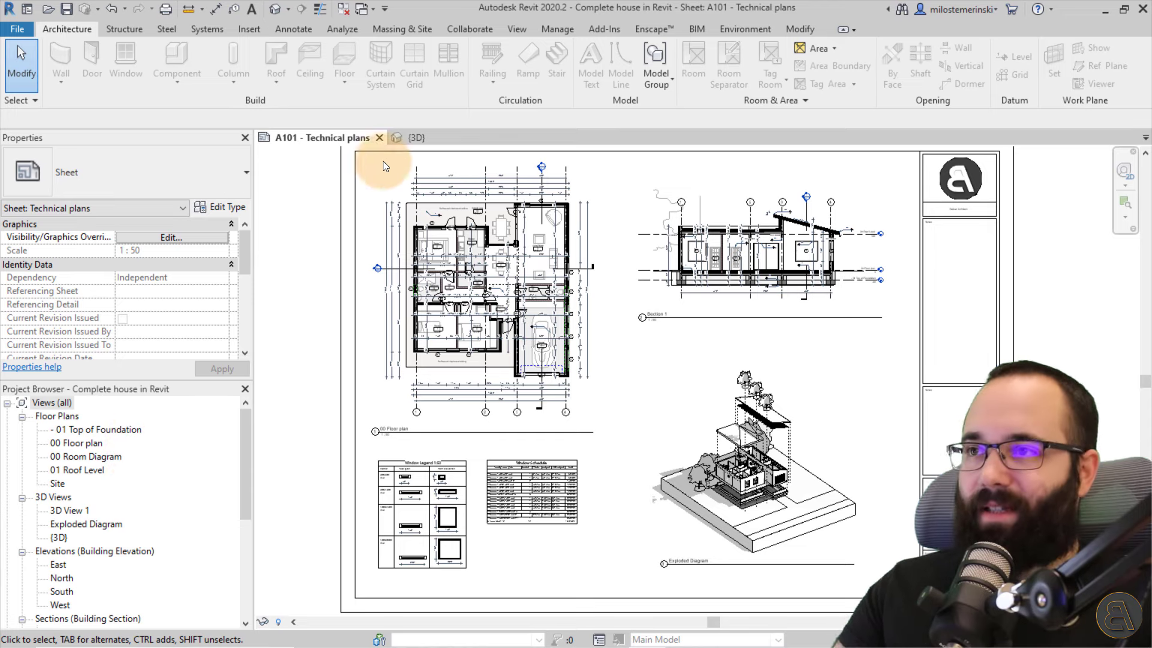
# Create a reflected ceiling plan of type Ceiling Plan for the 00 Floor plan level, reviewing the type's properties along the way.
pyautogui.click(515, 33)
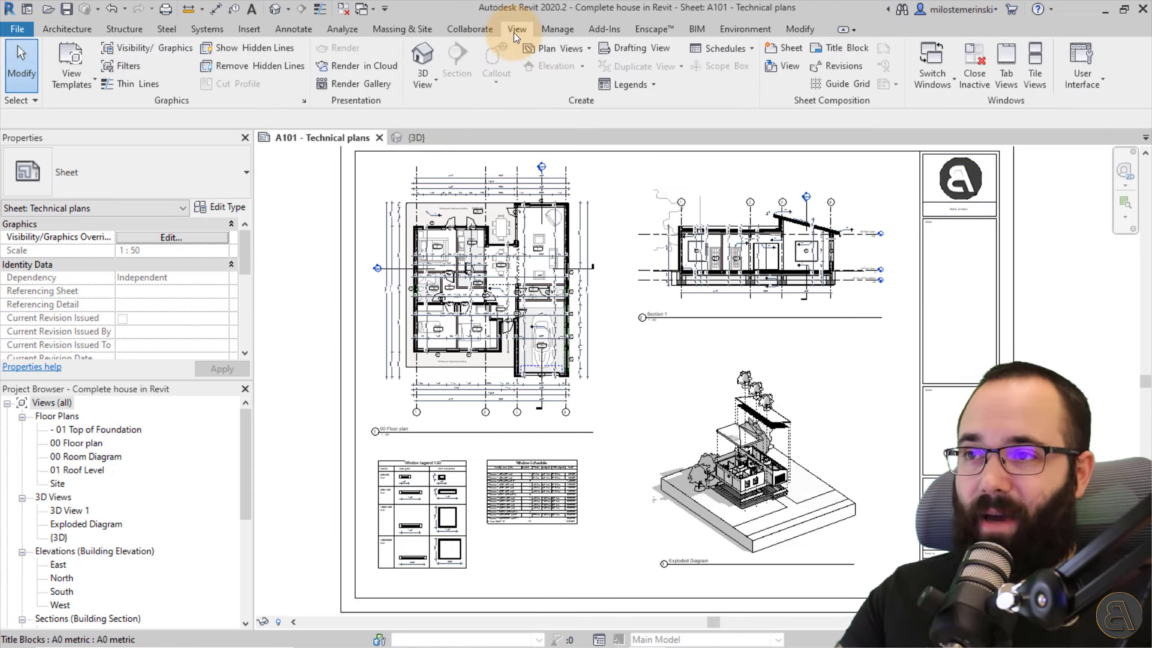
pyautogui.click(544, 50)
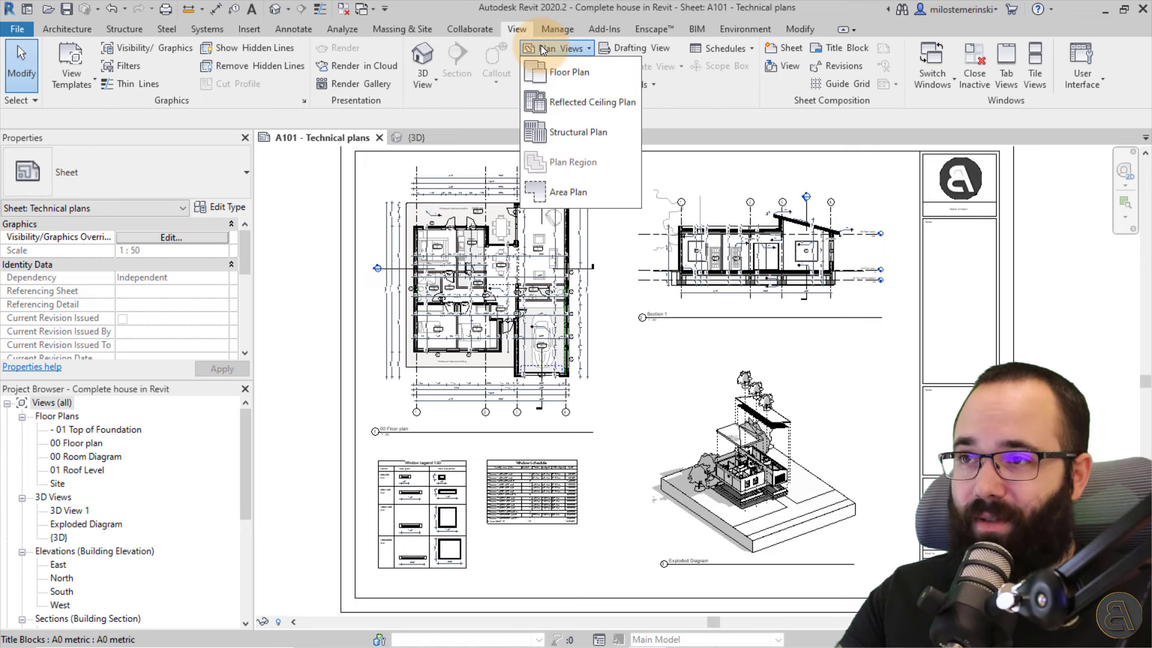
pyautogui.click(603, 106)
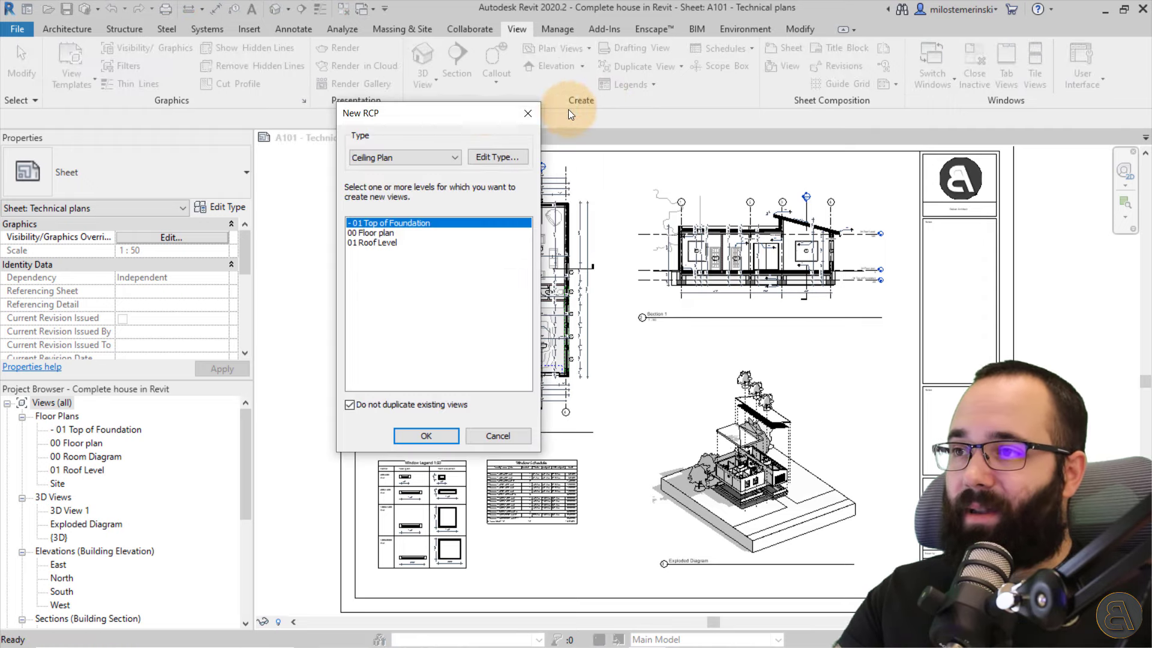
pyautogui.moveTo(449, 110); pyautogui.dragTo(402, 126)
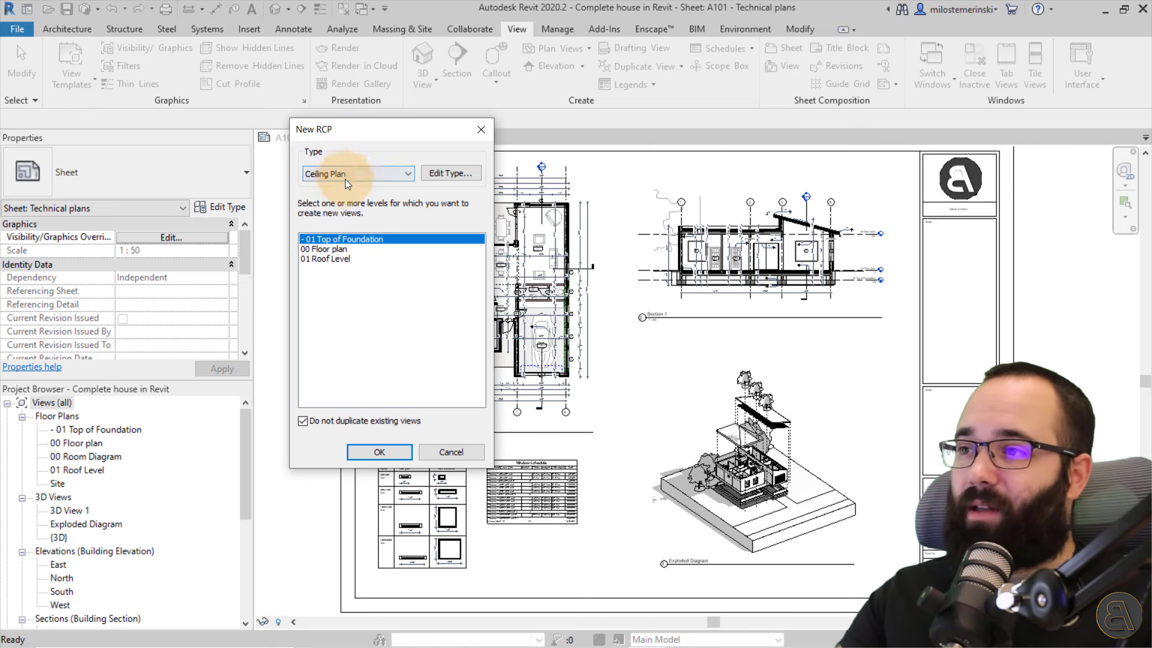
pyautogui.click(319, 177)
pyautogui.click(318, 180)
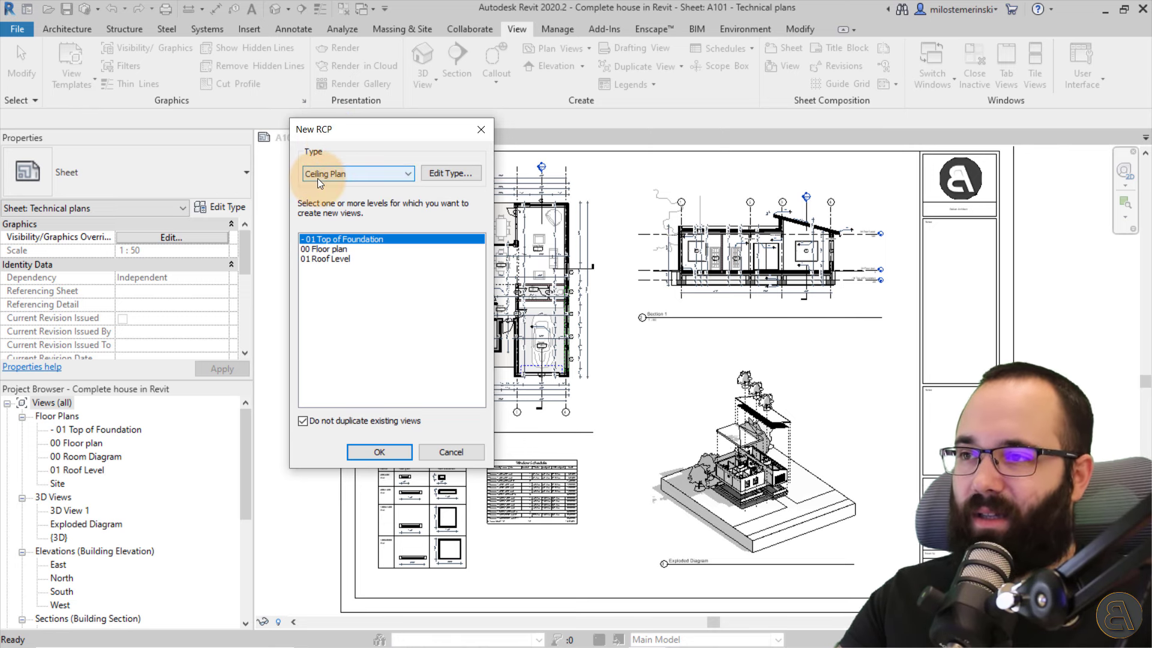
pyautogui.click(440, 174)
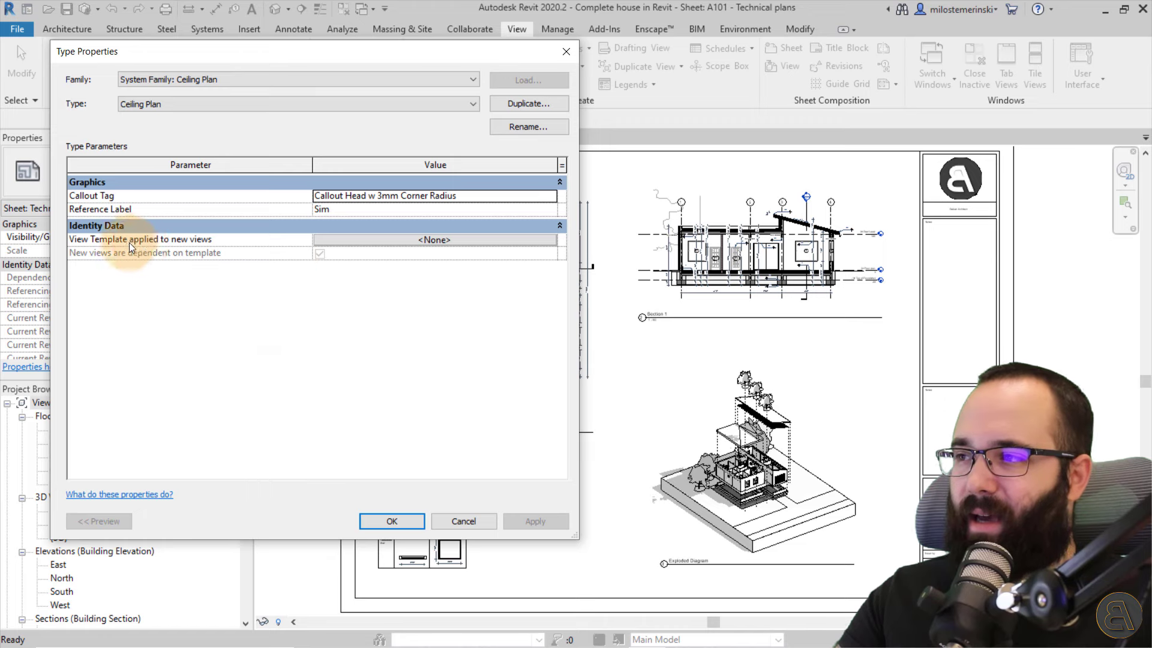
pyautogui.click(560, 53)
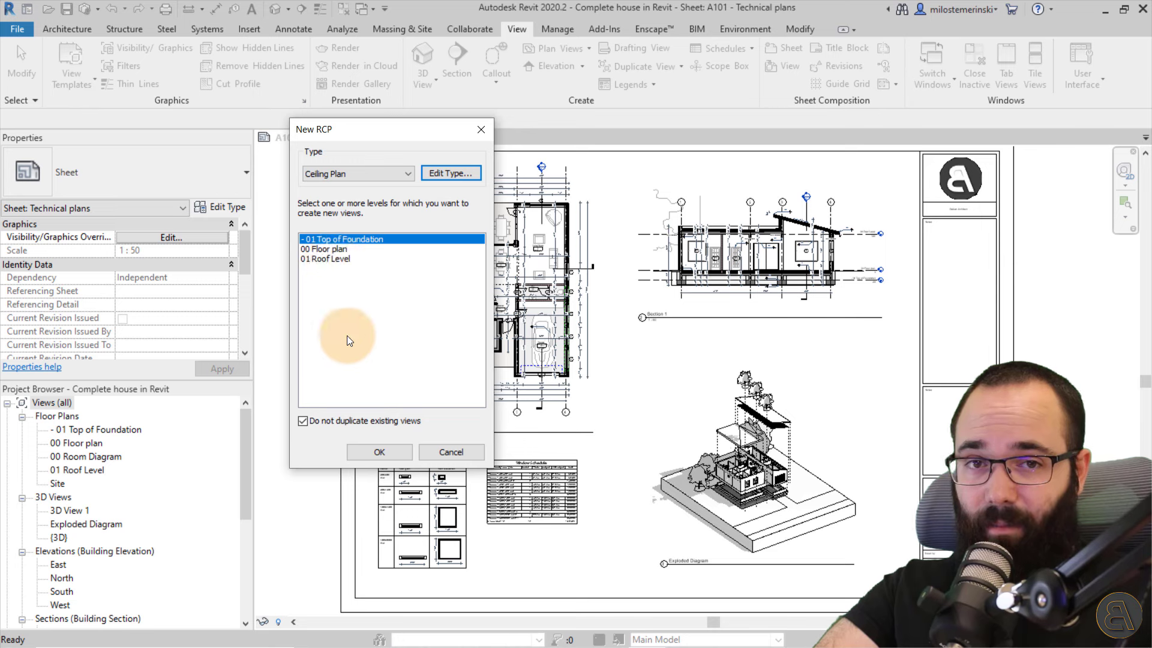
pyautogui.click(328, 249)
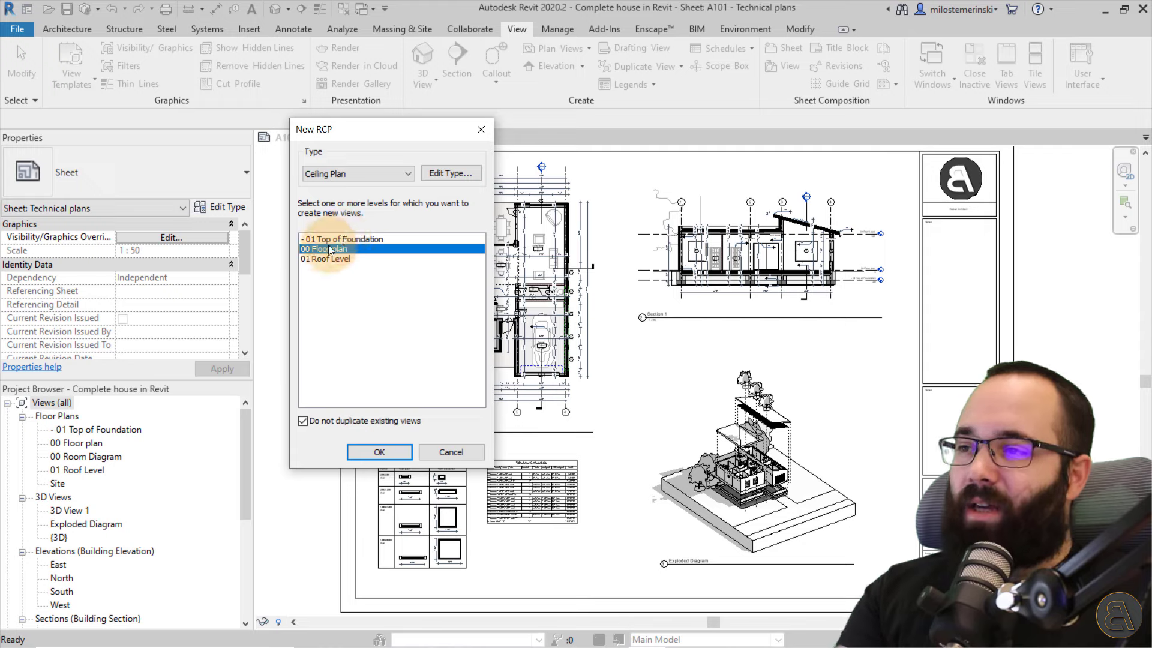
pyautogui.click(375, 455)
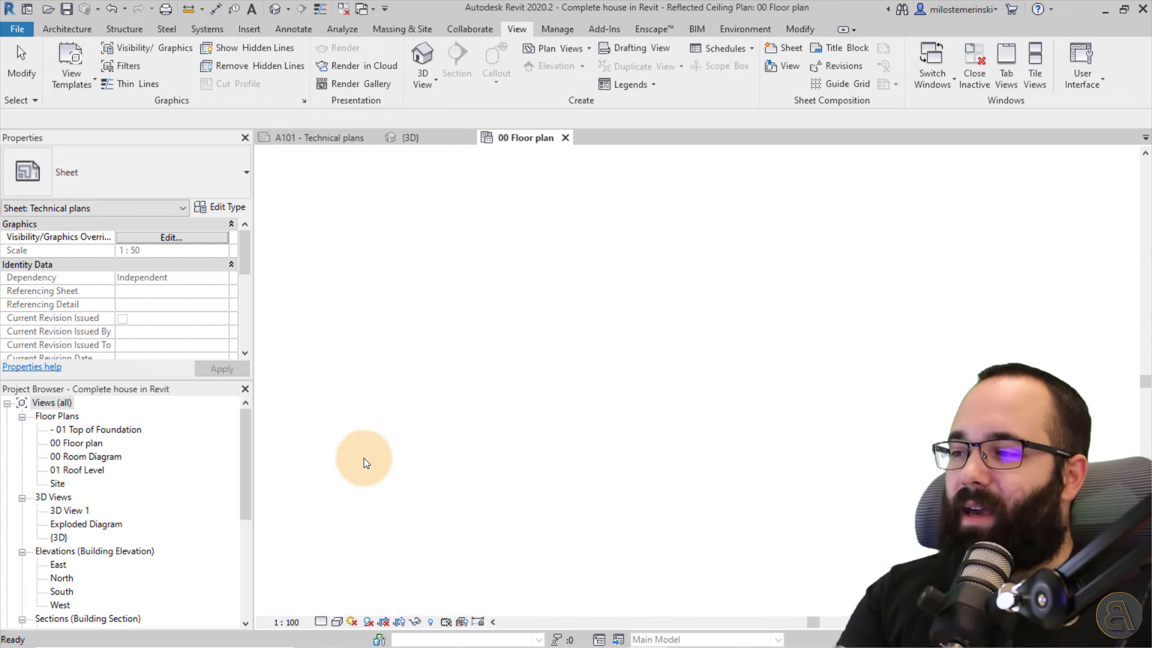
# Expand the Ceiling Plans group in the Project Browser and select its 00 Floor plan view.
pyautogui.click(78, 497)
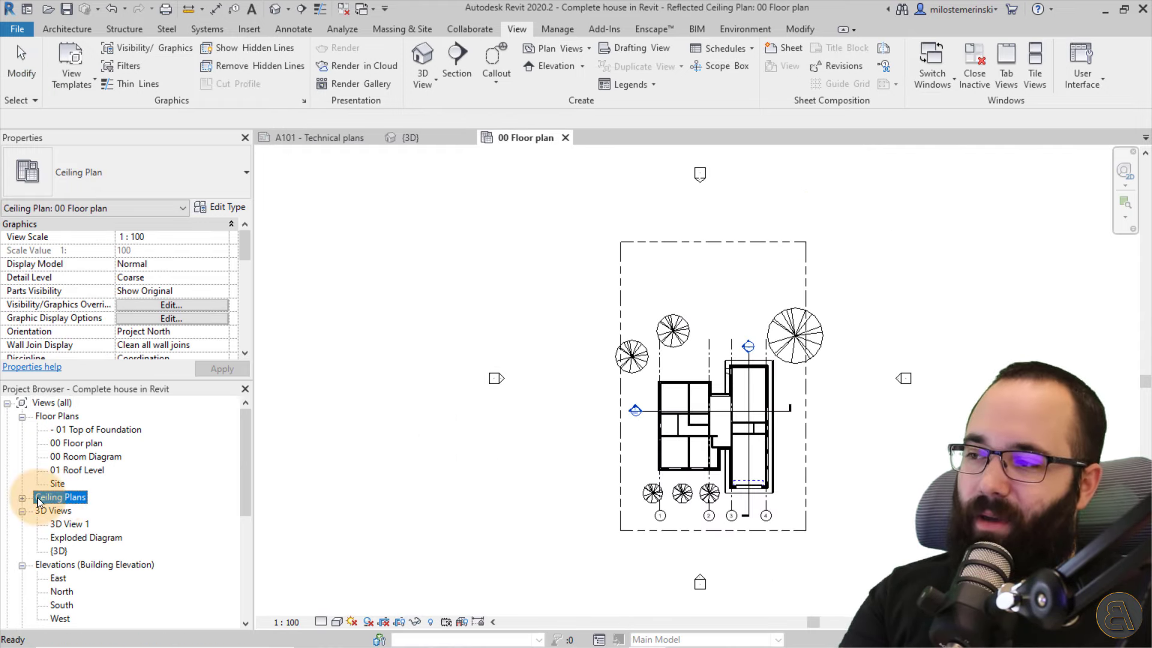
pyautogui.click(22, 499)
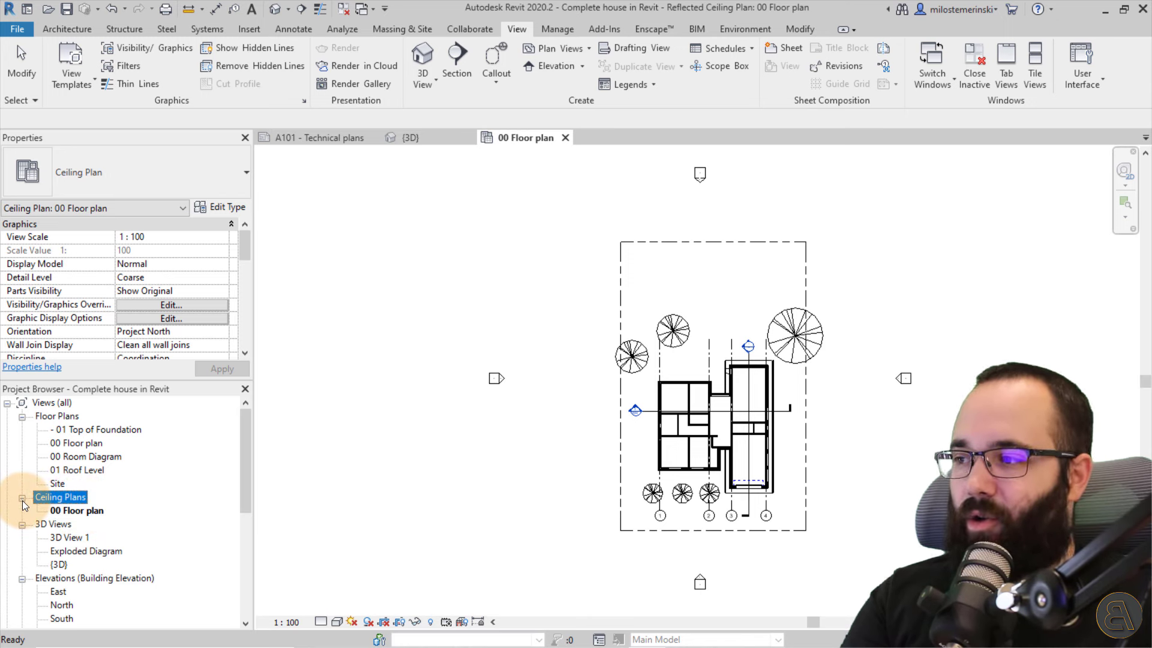
pyautogui.click(80, 513)
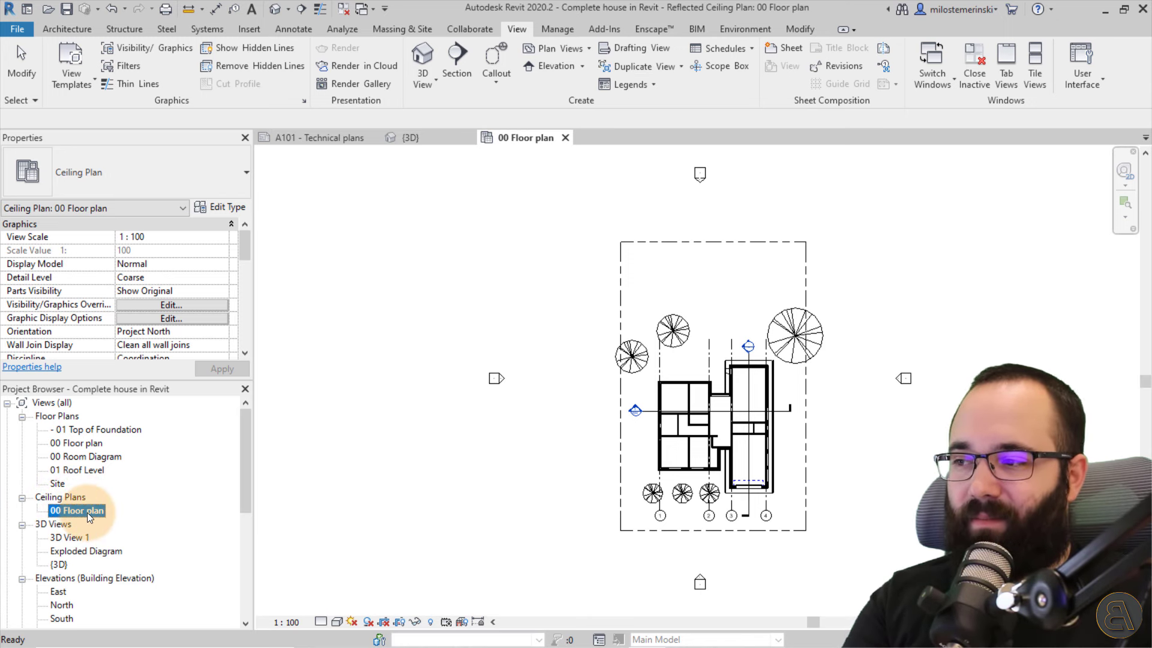
# Set the ceiling plan's detail level to Fine.
pyautogui.moveTo(432, 456); pyautogui.dragTo(317, 454, button='middle')
pyautogui.scroll(2, 466, 453)
pyautogui.scroll(2, 692, 458)
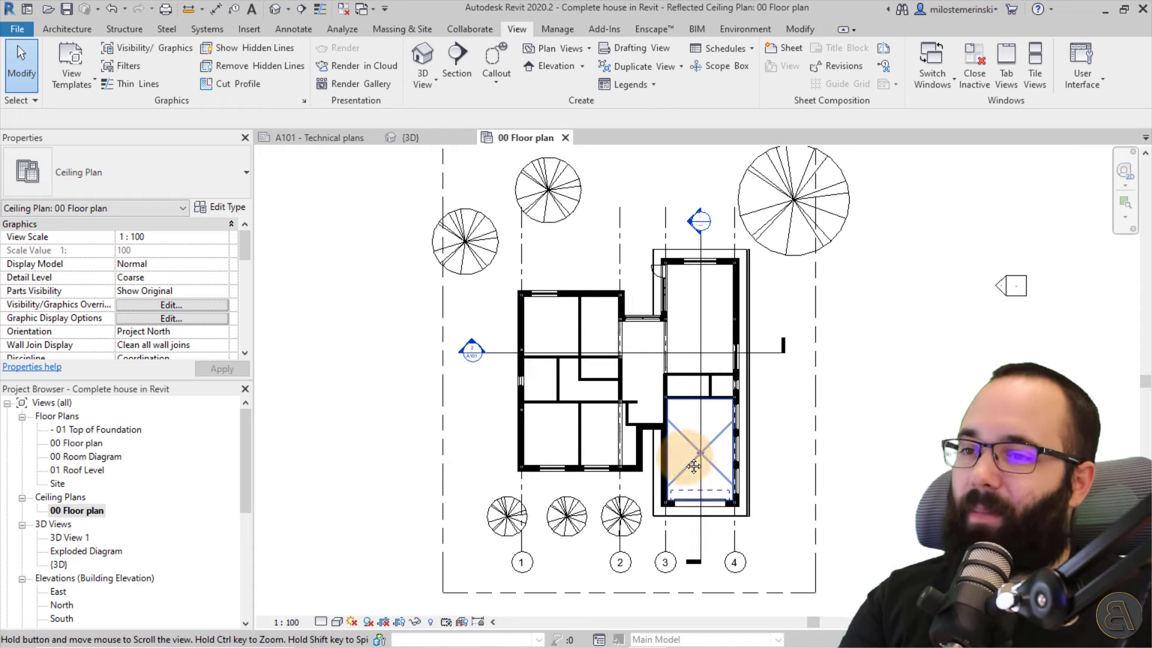
pyautogui.scroll(3, 628, 466)
pyautogui.scroll(4, 620, 384)
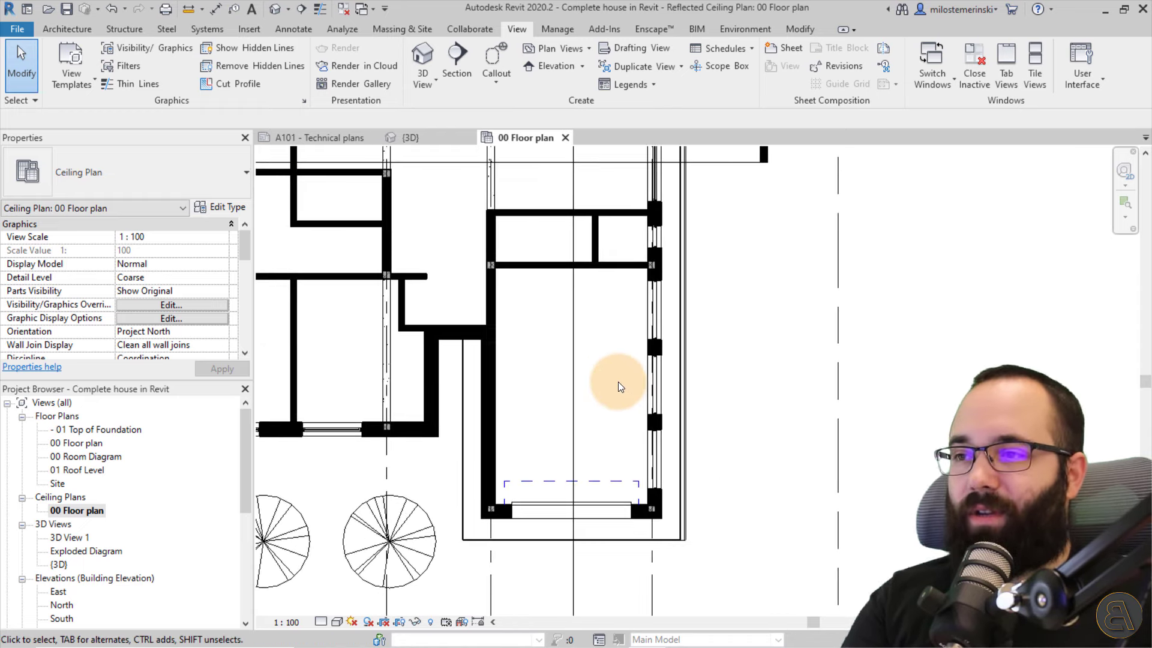
pyautogui.click(321, 623)
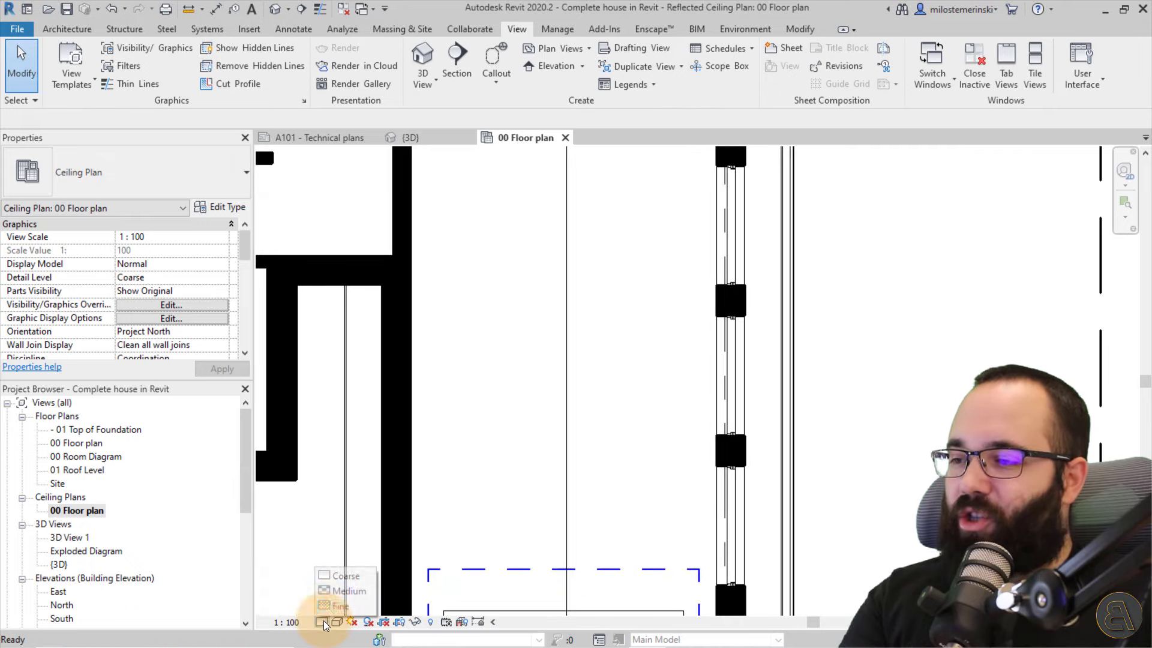
pyautogui.click(339, 610)
pyautogui.scroll(-3, 535, 440)
pyautogui.scroll(2, 488, 322)
pyautogui.scroll(-2, 504, 387)
pyautogui.moveTo(712, 433); pyautogui.dragTo(708, 416, button='middle')
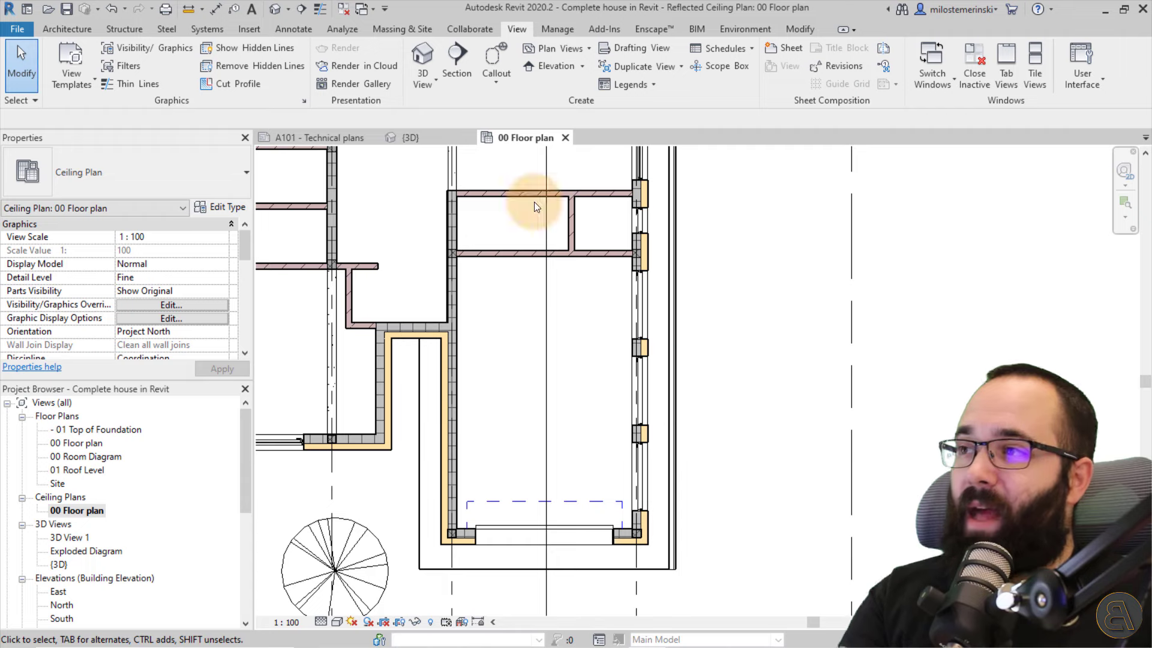
# Start an automatic 600 x 600mm grid compound ceiling with a Height Offset From Level of 280.
pyautogui.click(65, 30)
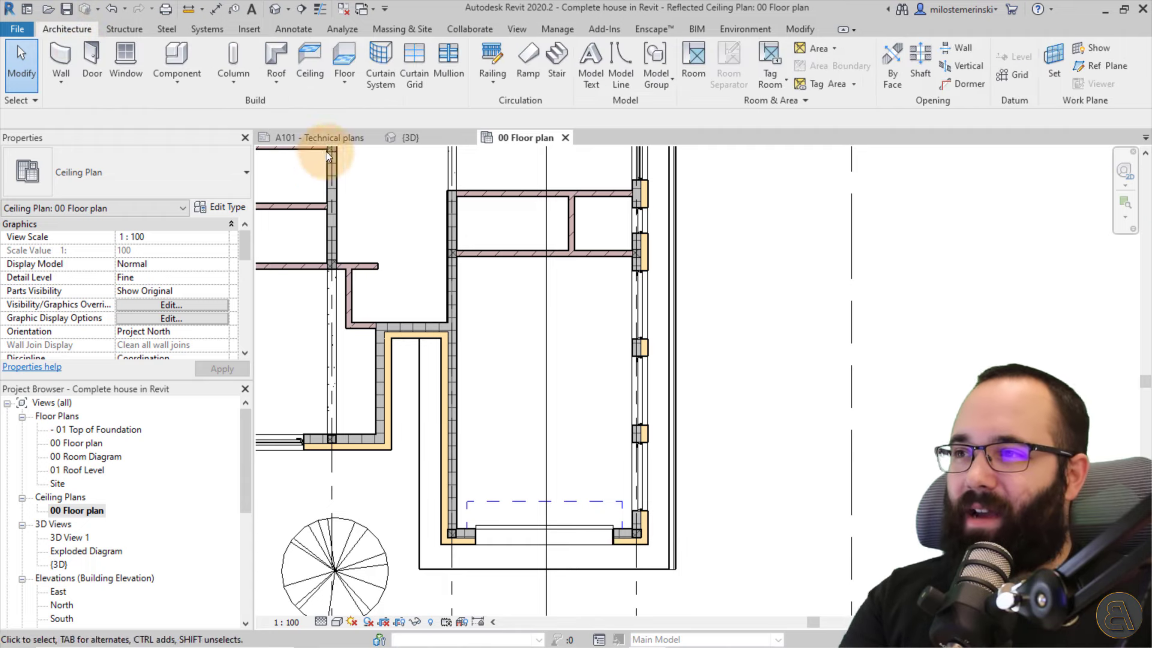
pyautogui.click(325, 74)
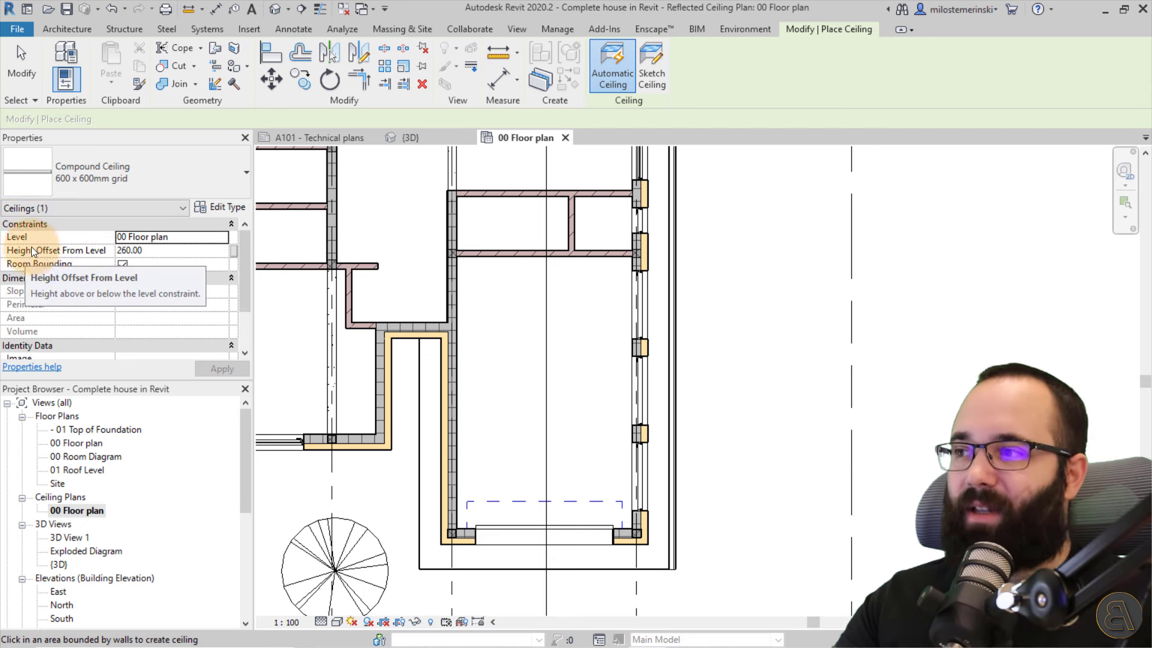
pyautogui.click(123, 251)
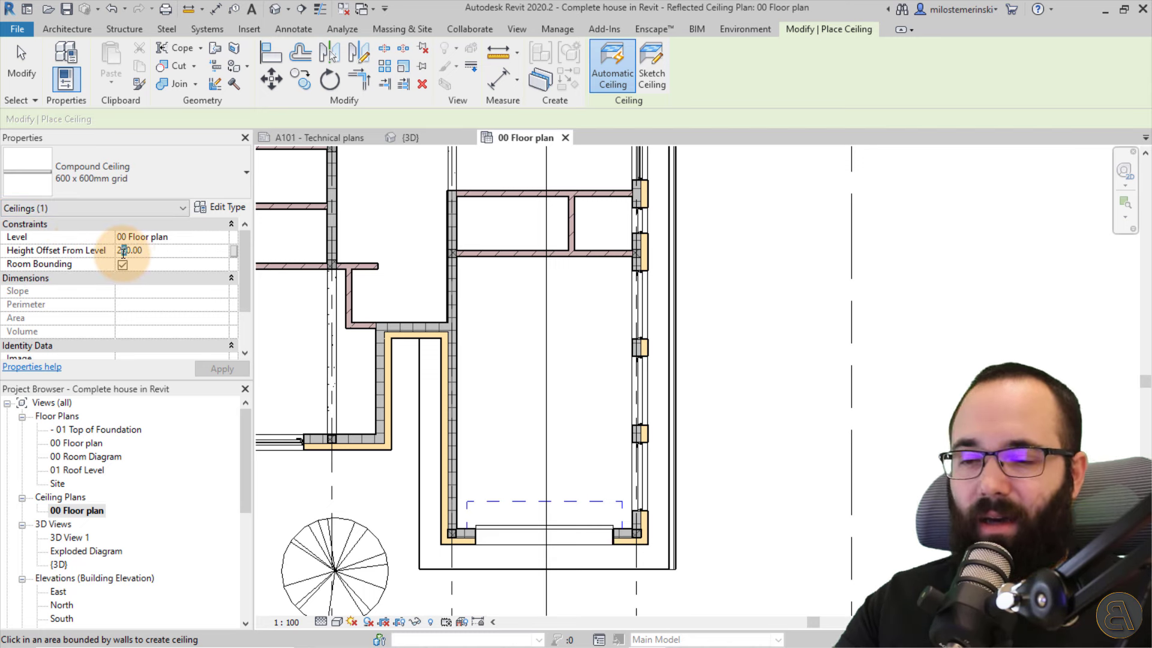
pyautogui.write('8')
pyautogui.click(205, 375)
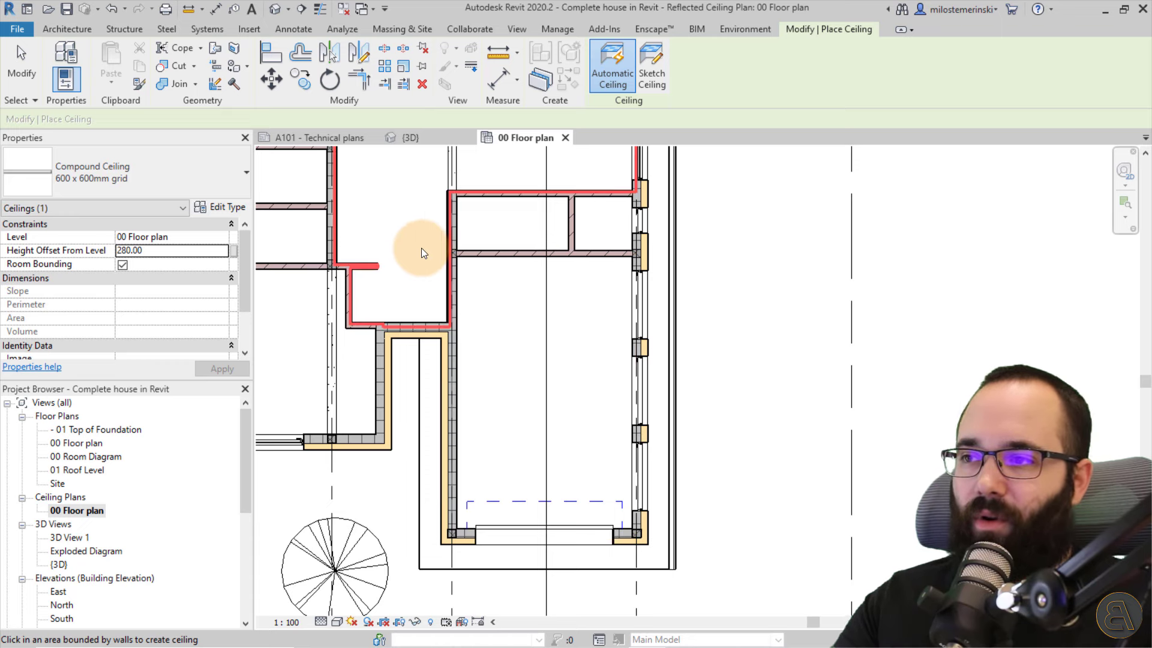
# Place automatic ceilings in the large room at the lower end of the right wing and in the small rooms just above it.
pyautogui.scroll(-2, 603, 391)
pyautogui.moveTo(604, 386); pyautogui.dragTo(658, 503, button='middle')
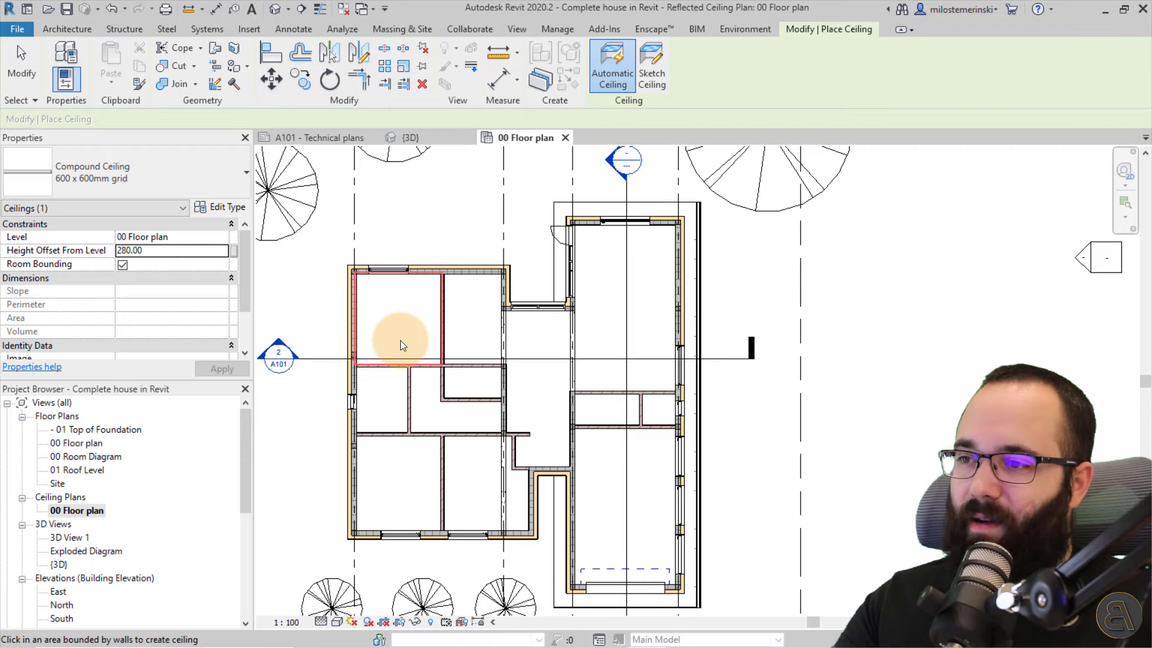
pyautogui.scroll(1, 396, 378)
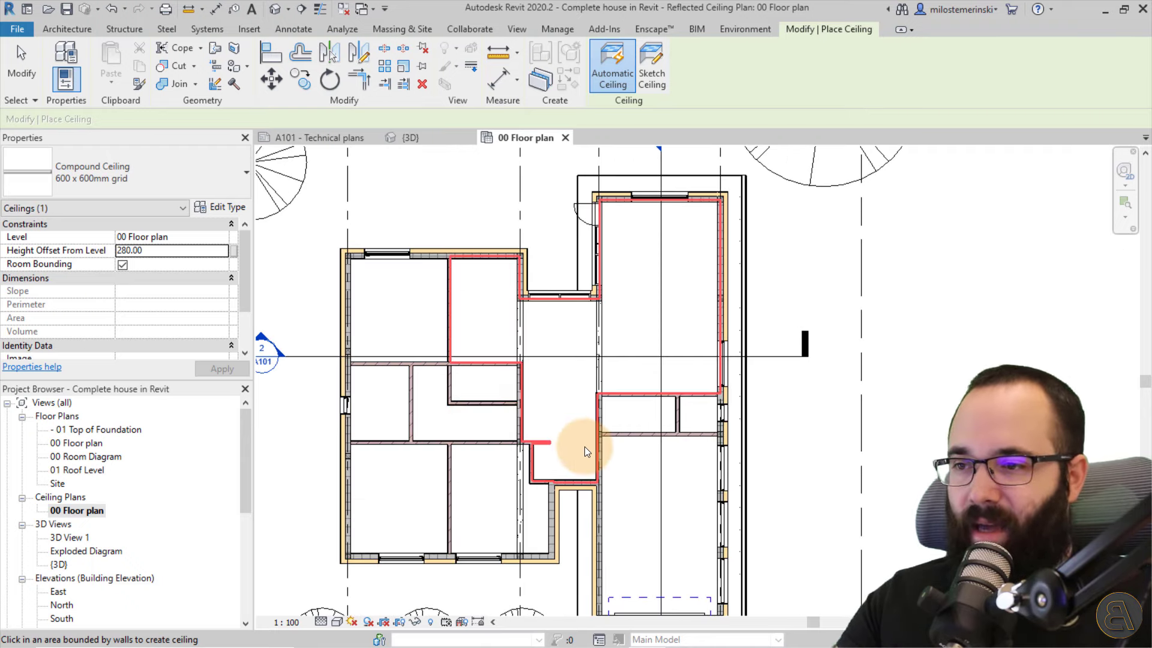
pyautogui.scroll(3, 633, 481)
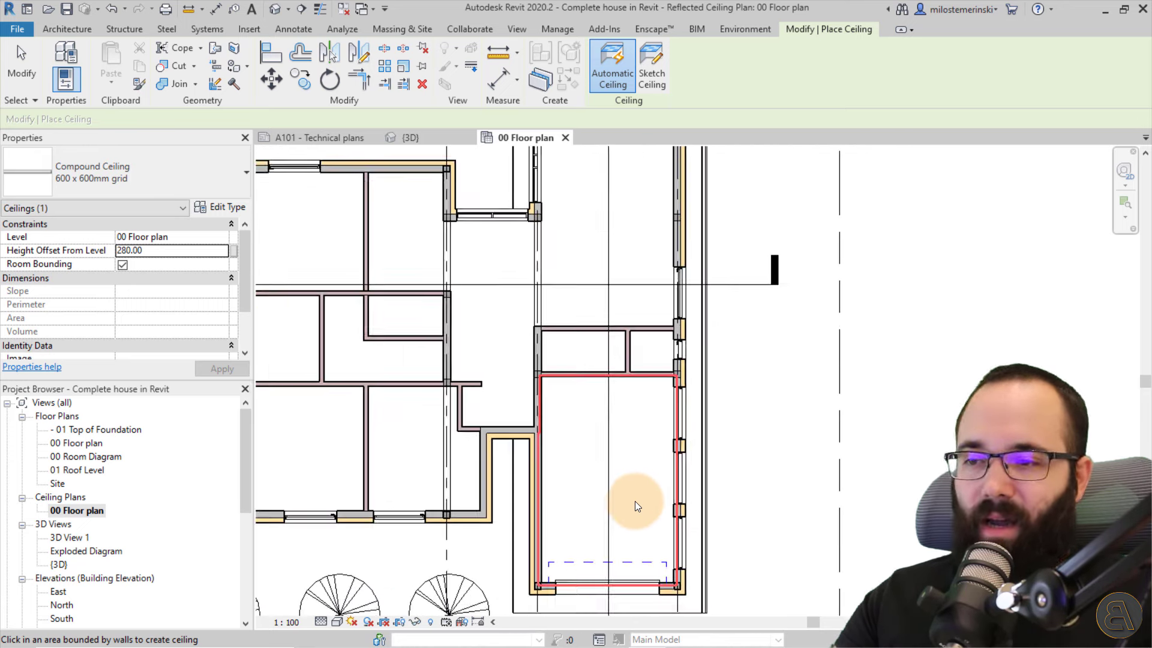
pyautogui.moveTo(636, 485); pyautogui.dragTo(609, 430, button='middle')
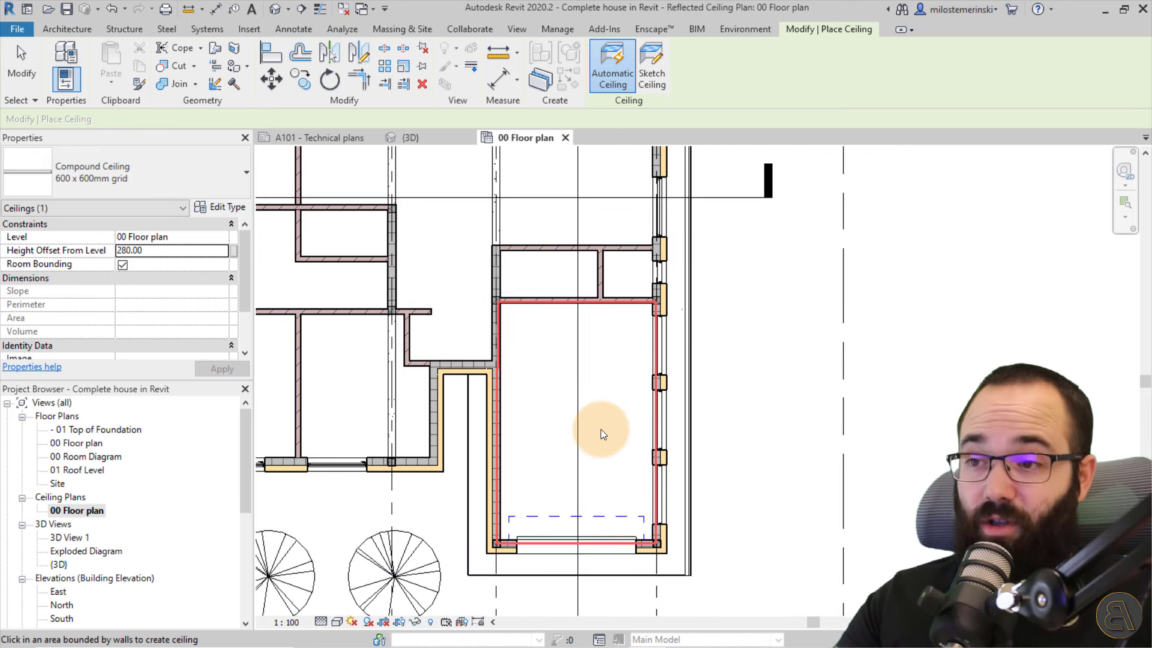
pyautogui.click(600, 430)
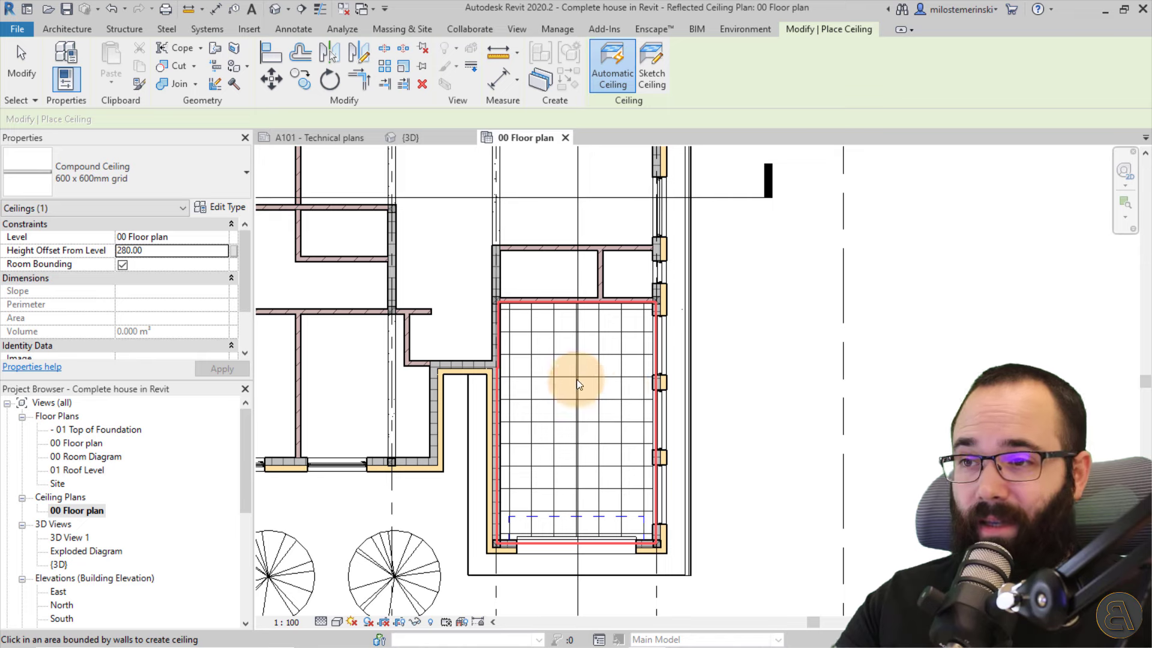
pyautogui.click(532, 279)
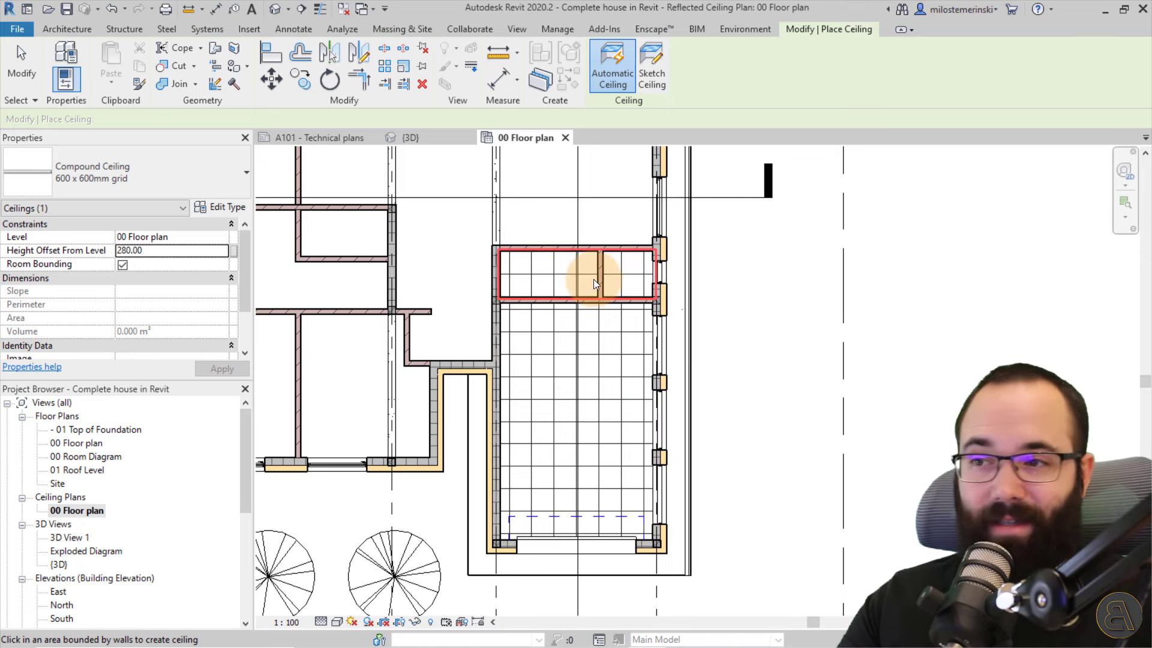
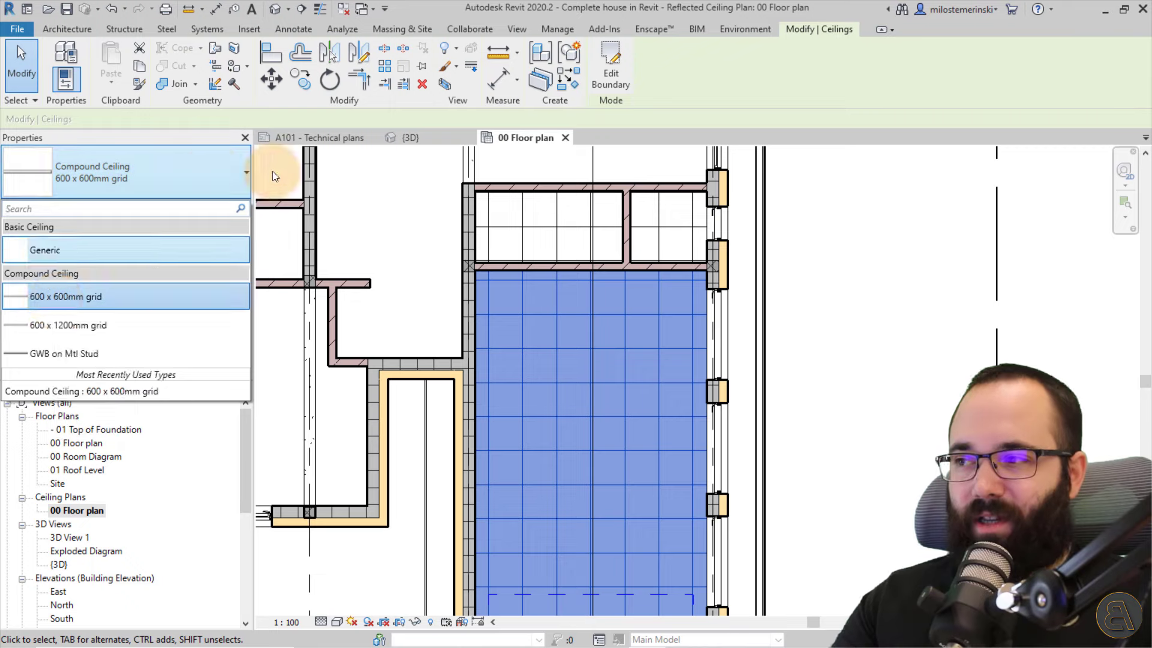
# Open the Ceiling Tile 600 x 600 finish material from the large room's ceiling type structure and check its surface foreground pattern options.
pyautogui.click(211, 171)
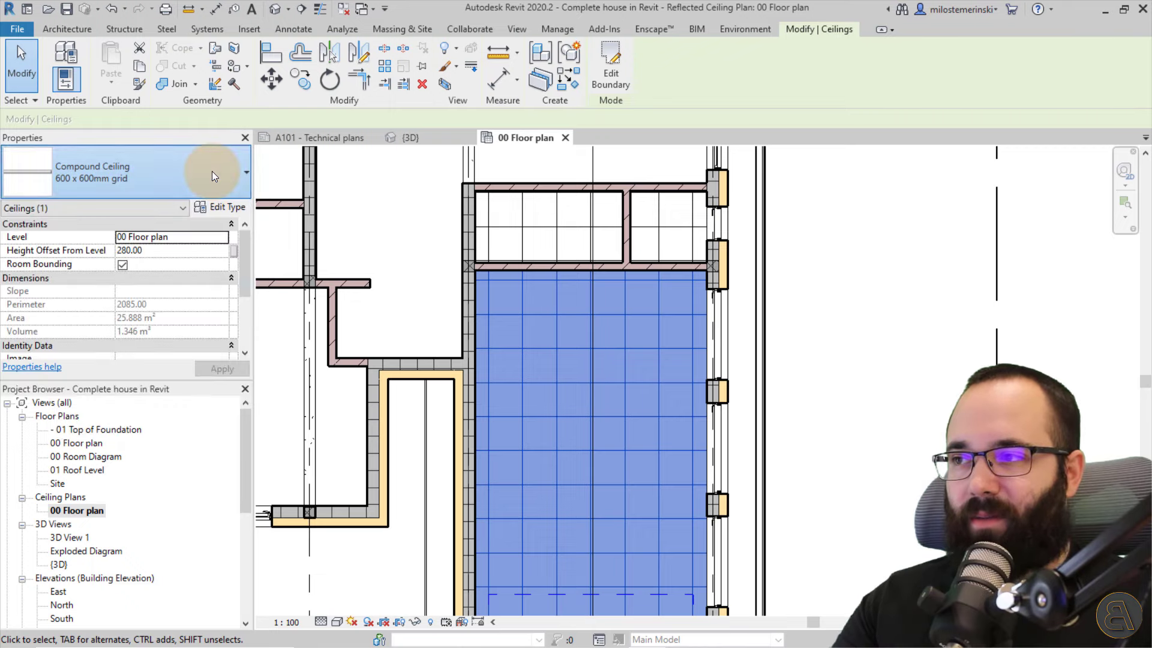
pyautogui.click(223, 210)
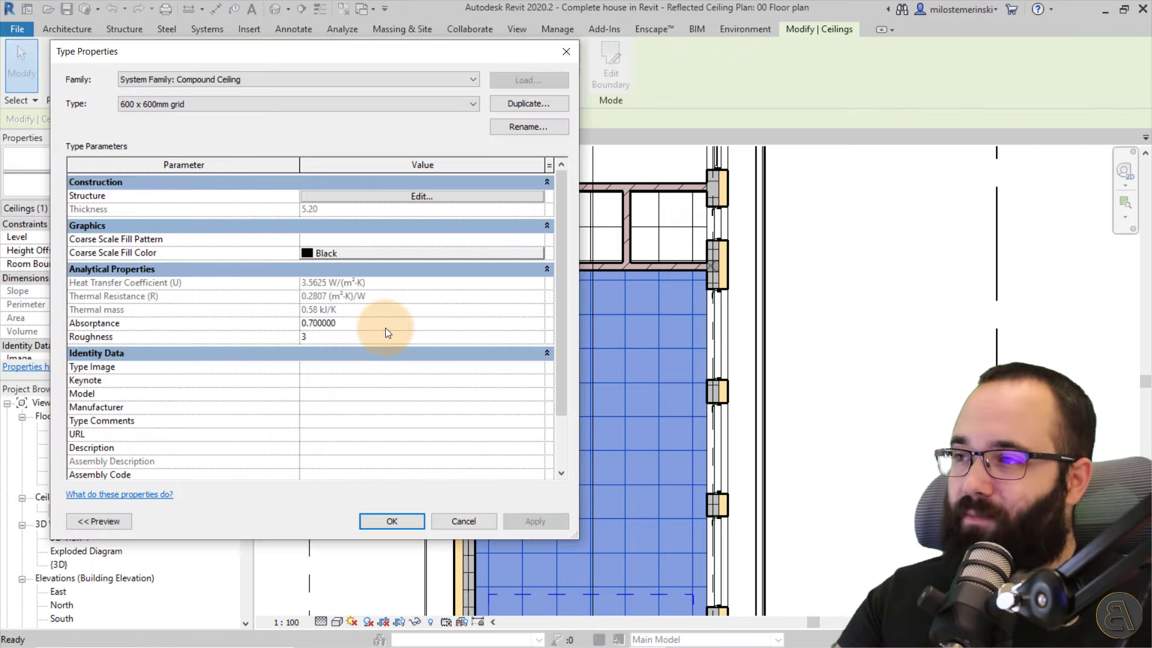
pyautogui.click(360, 196)
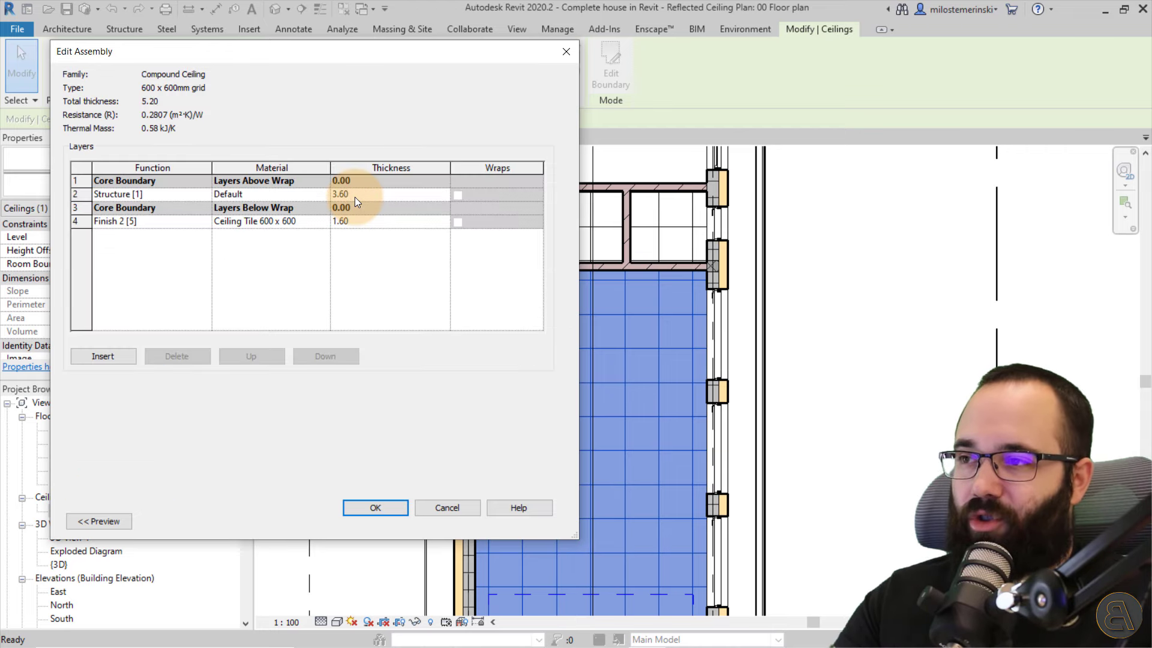
pyautogui.click(297, 223)
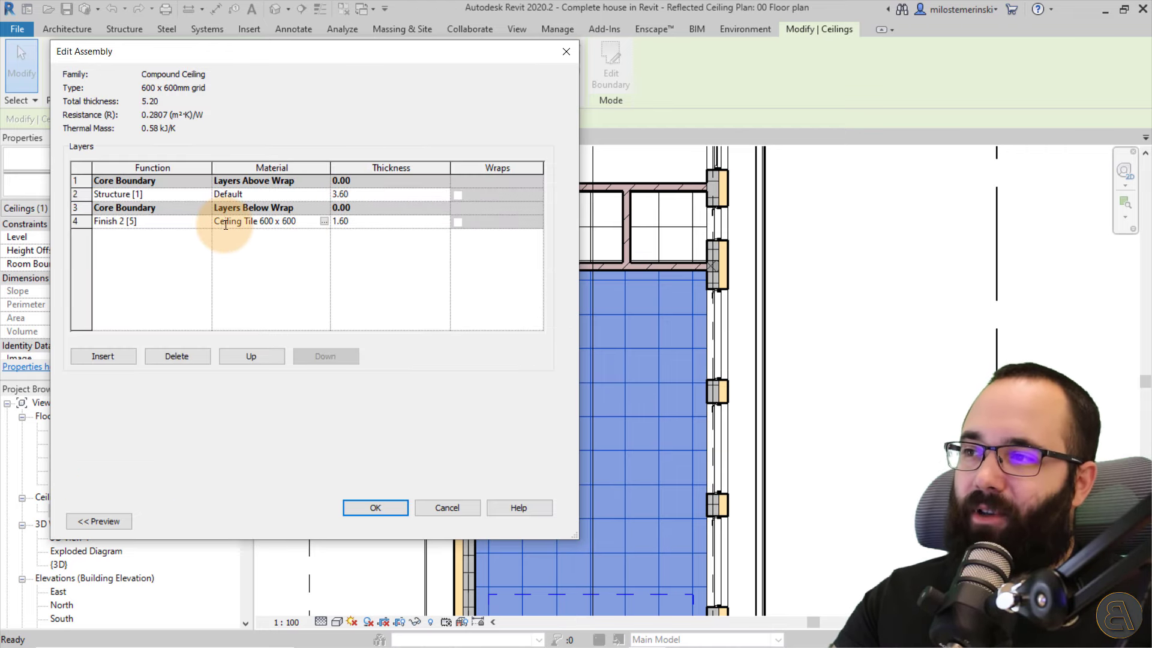
pyautogui.click(224, 222)
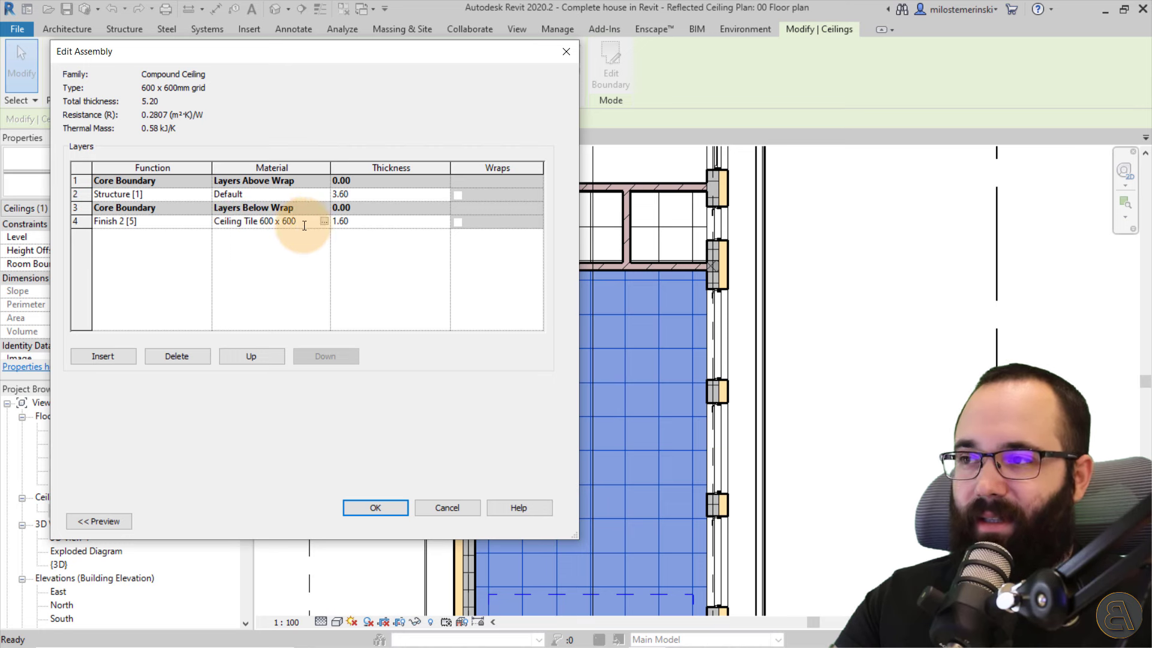
pyautogui.click(324, 221)
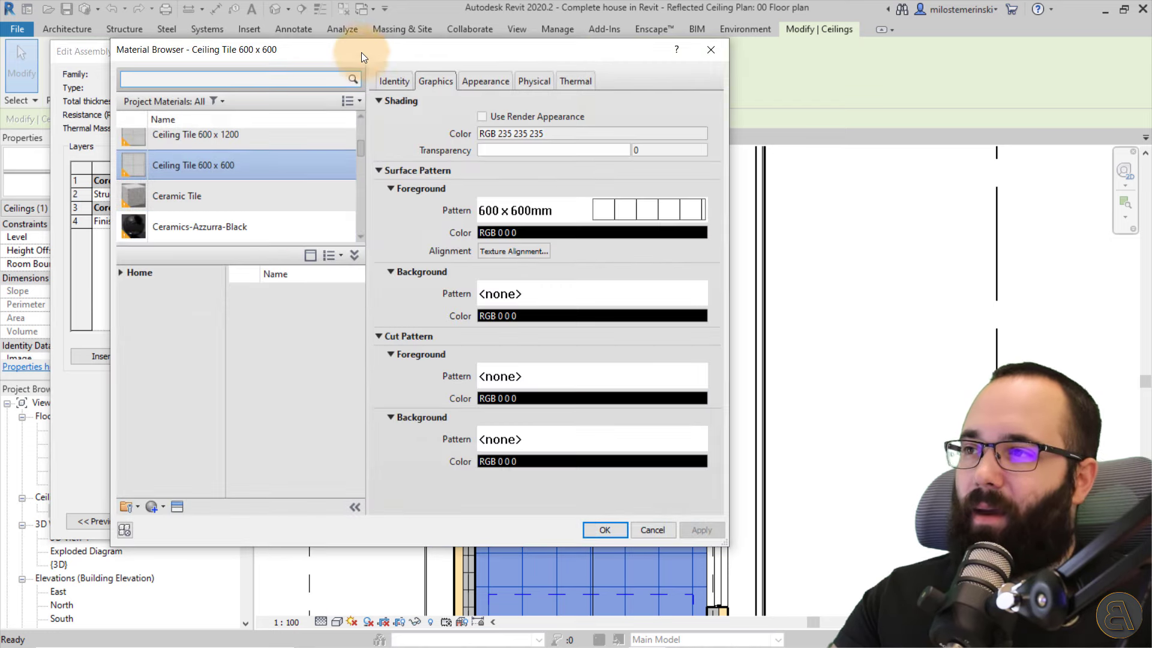
pyautogui.moveTo(347, 46); pyautogui.dragTo(353, 82)
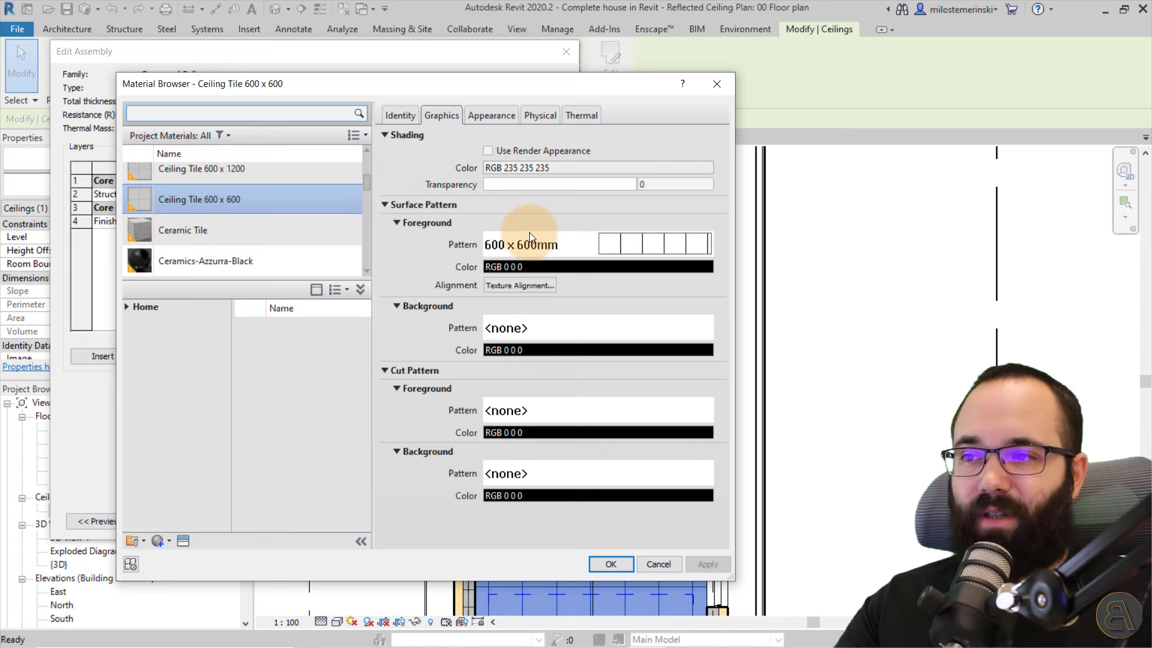
pyautogui.click(609, 250)
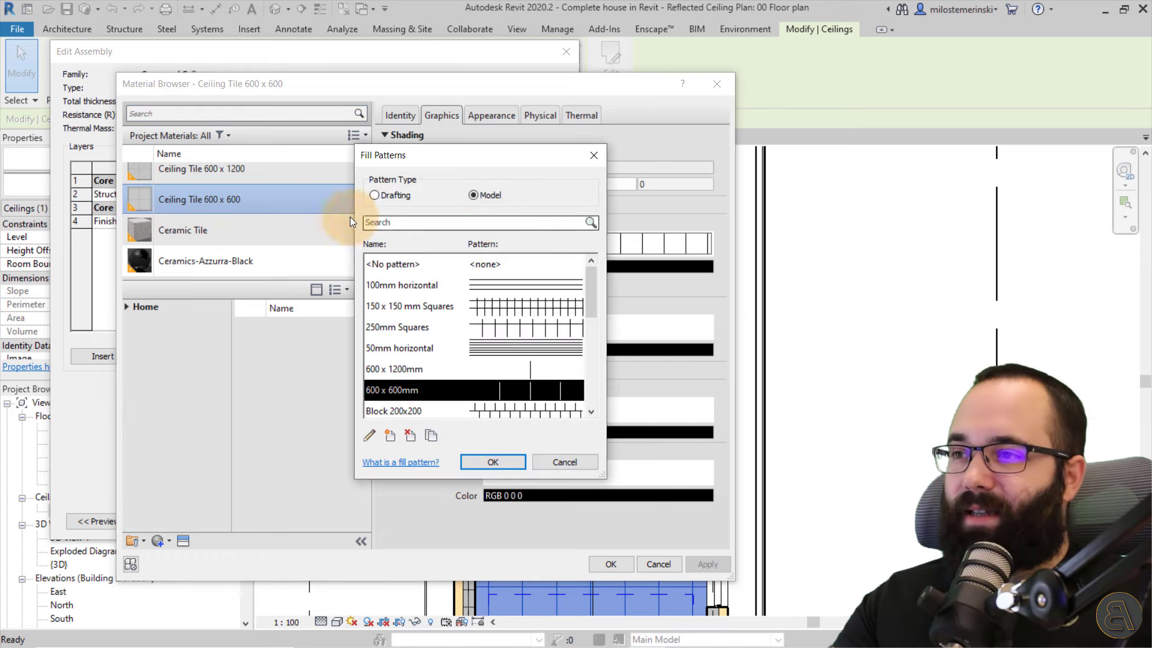
pyautogui.click(596, 160)
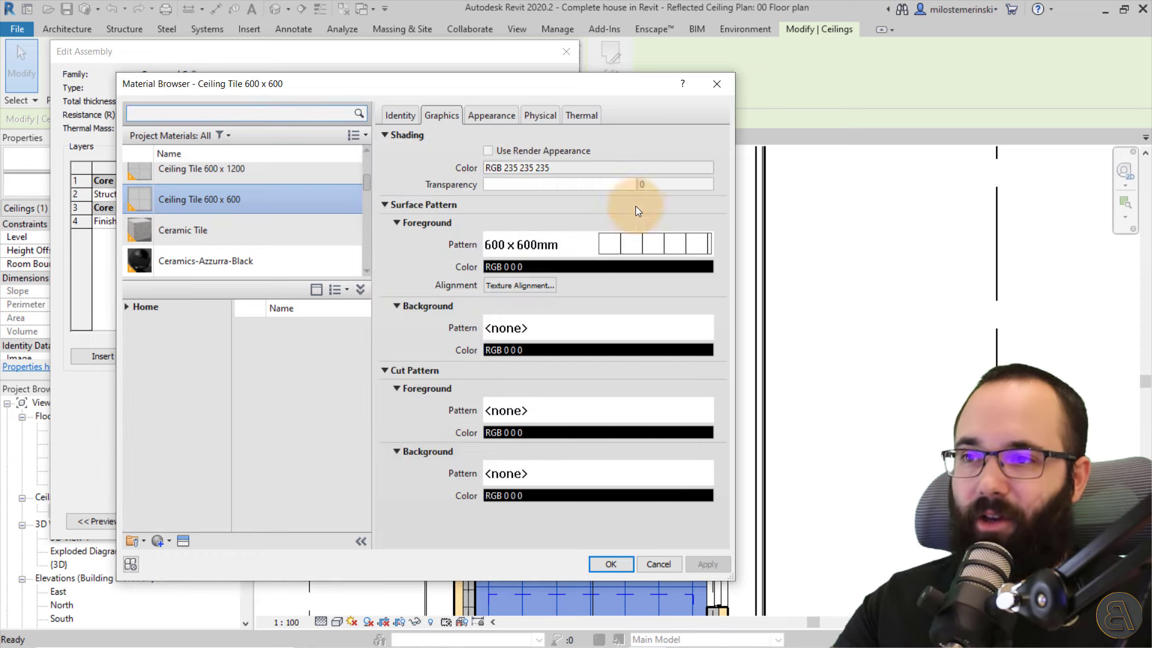
# Change the ceiling tile material's surface foreground pattern color to grey RGB 128-128-128, confirm the type edits and deselect the ceiling.
pyautogui.click(610, 268)
pyautogui.click(328, 308)
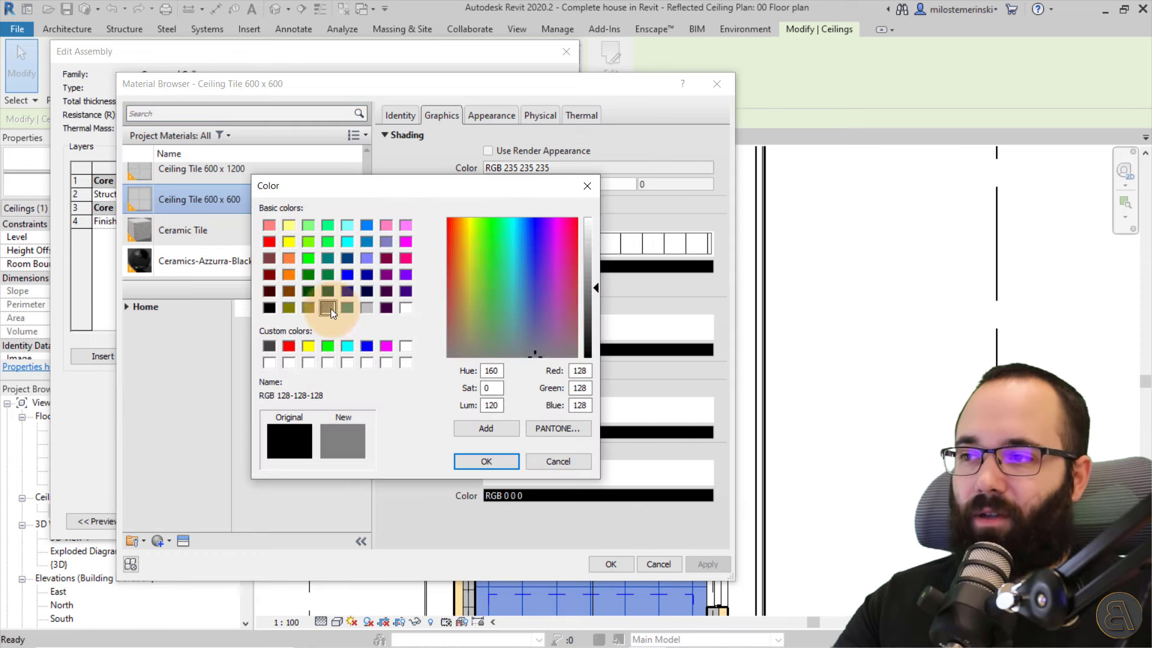
pyautogui.click(462, 469)
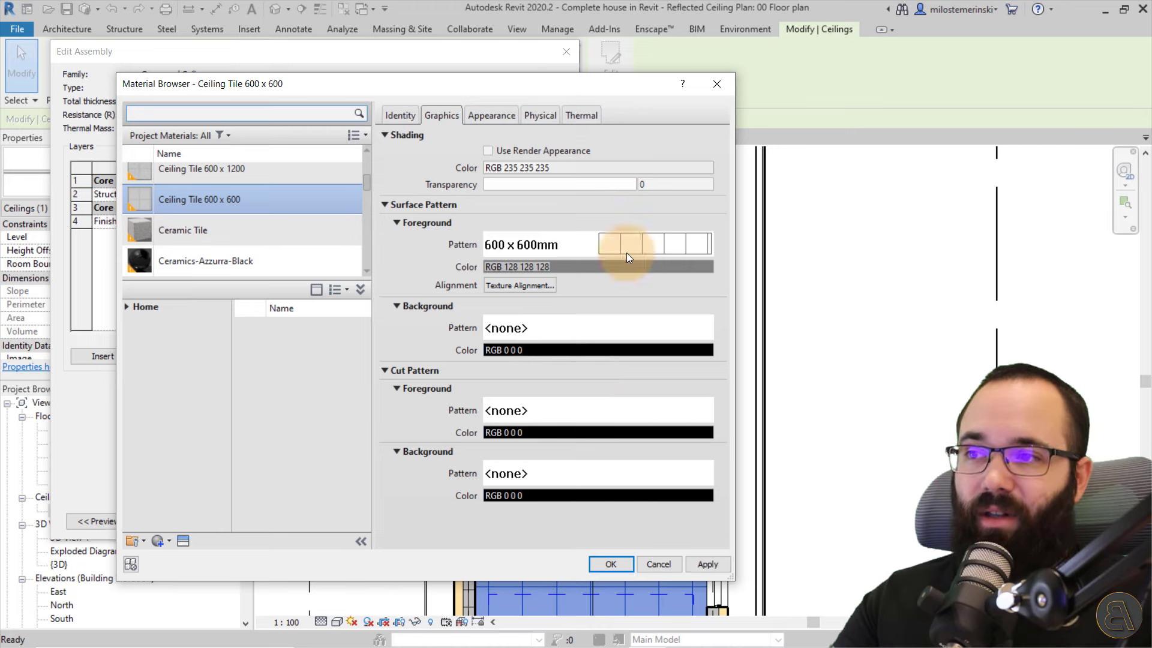
pyautogui.click(614, 566)
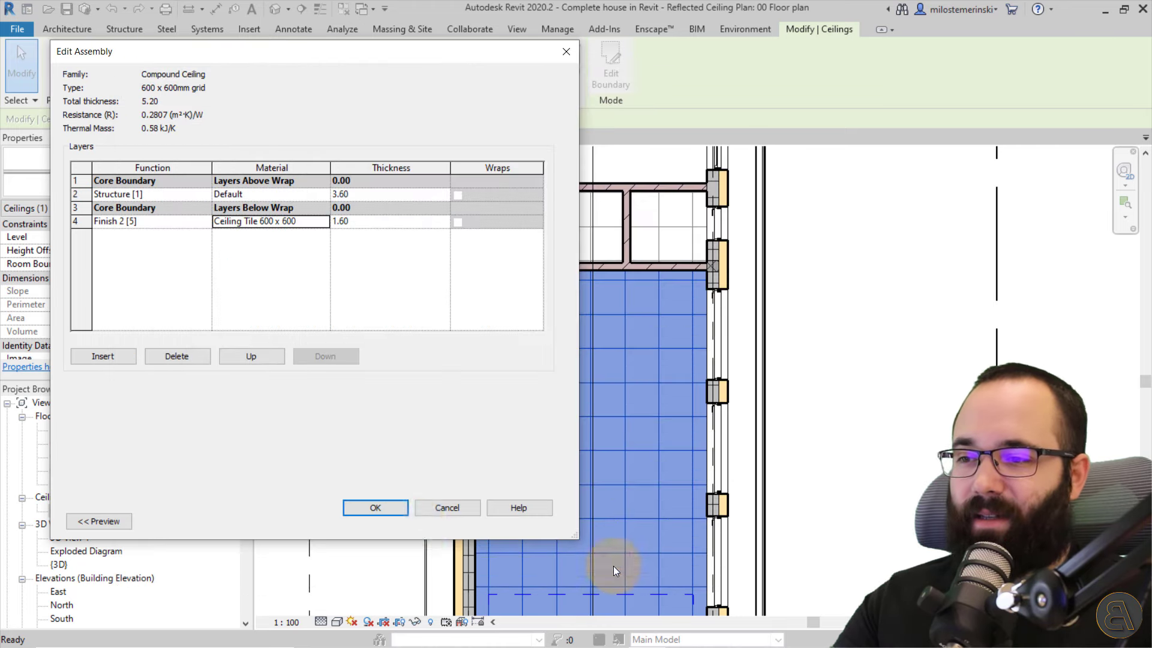
pyautogui.click(384, 516)
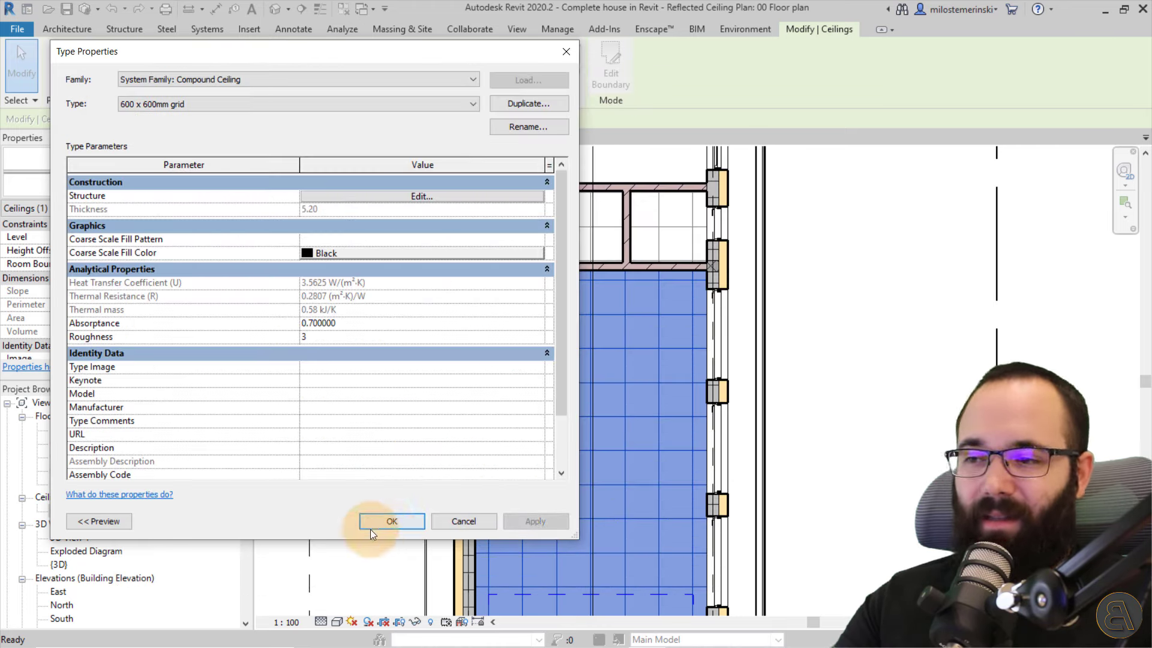
pyautogui.click(390, 522)
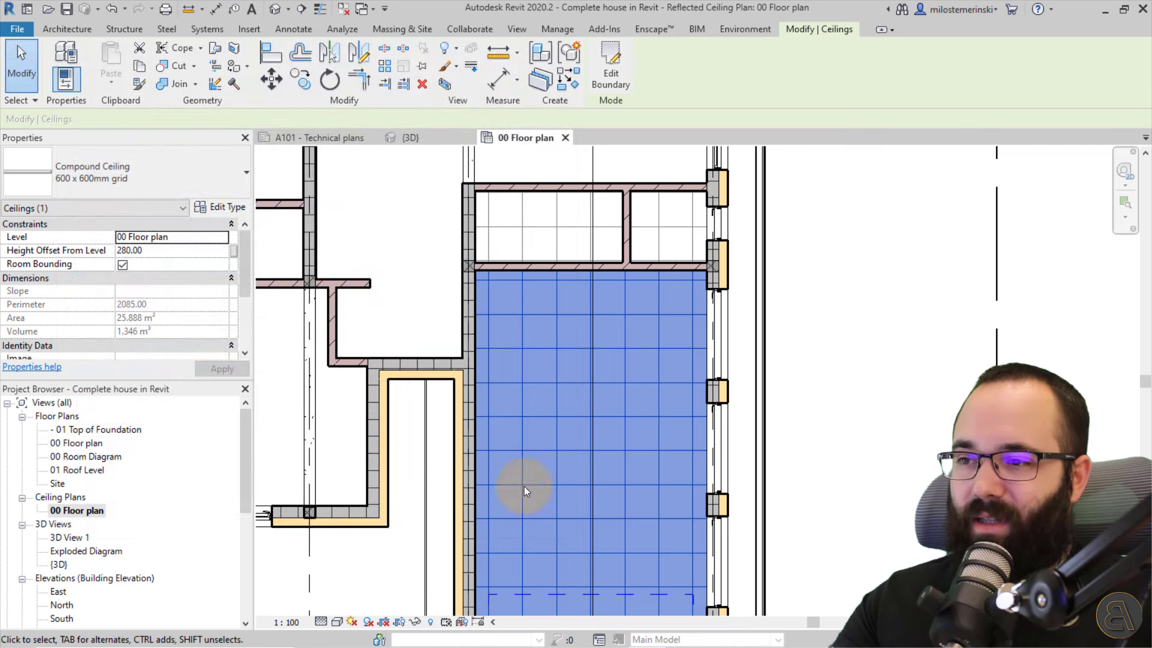
pyautogui.click(426, 334)
# Shift the horizontal tile grid lines of the large room's ceiling freehand to a different offset from its upper wall.
pyautogui.scroll(3, 566, 337)
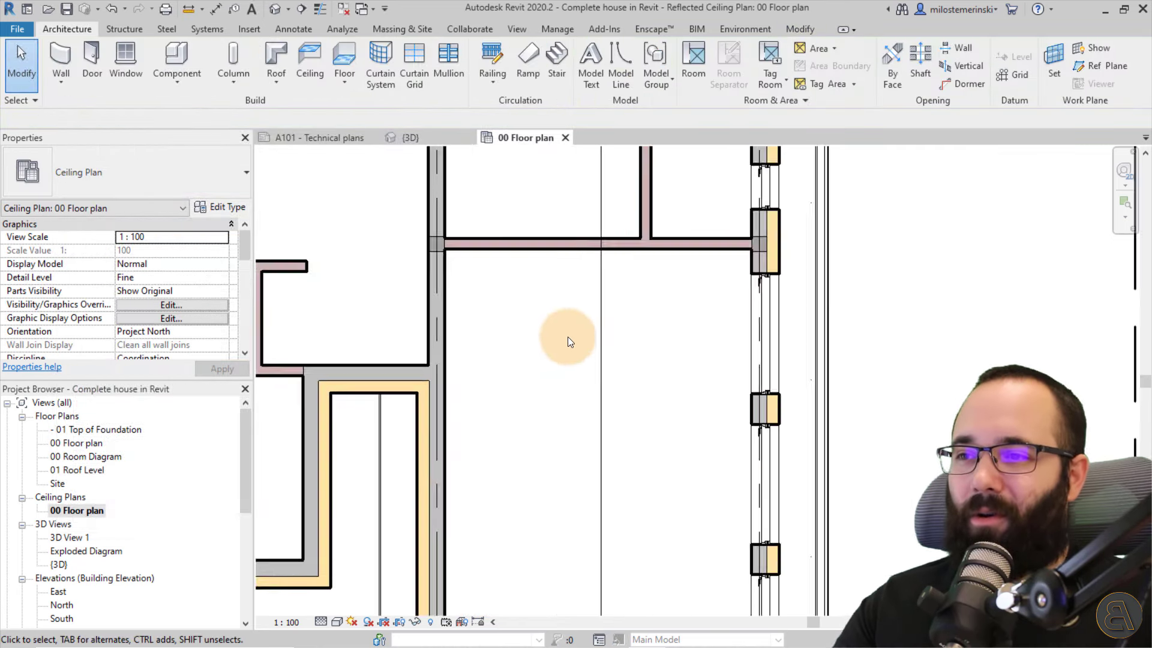
pyautogui.moveTo(571, 334); pyautogui.dragTo(598, 482, button='middle')
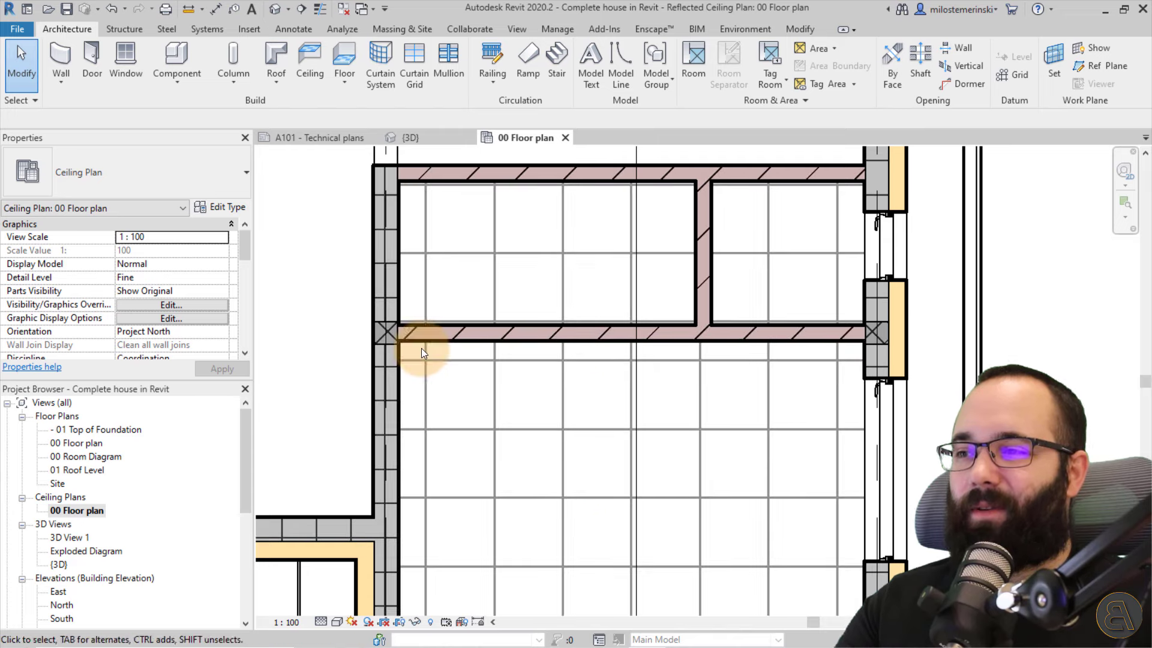
pyautogui.click(438, 365)
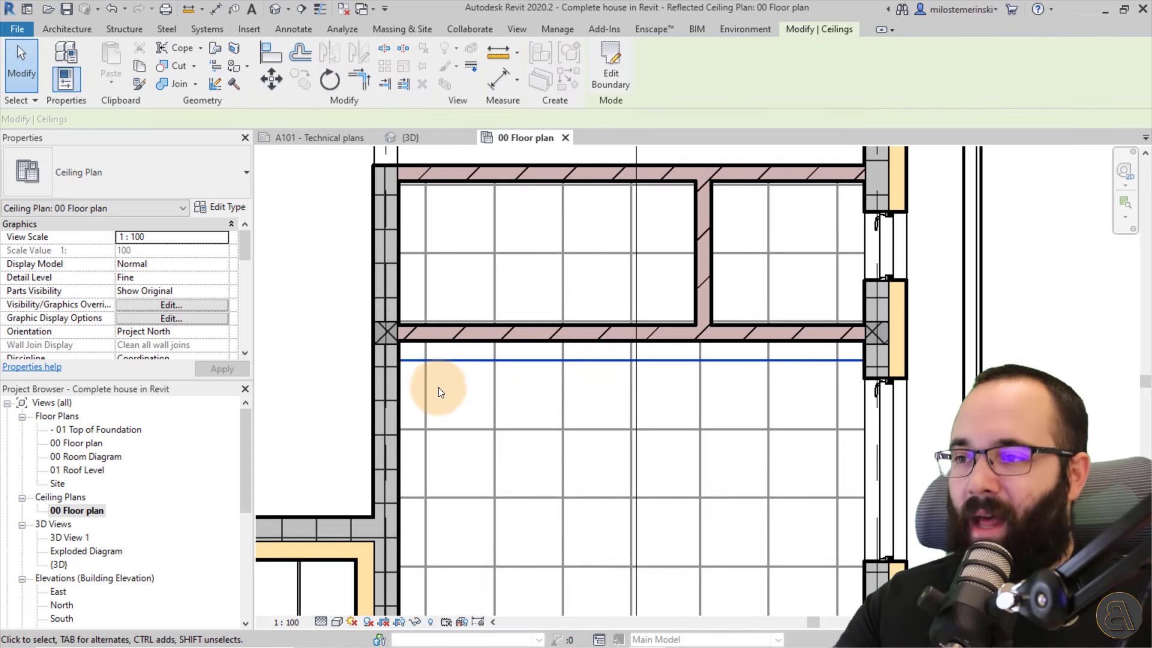
pyautogui.moveTo(453, 368); pyautogui.dragTo(449, 455)
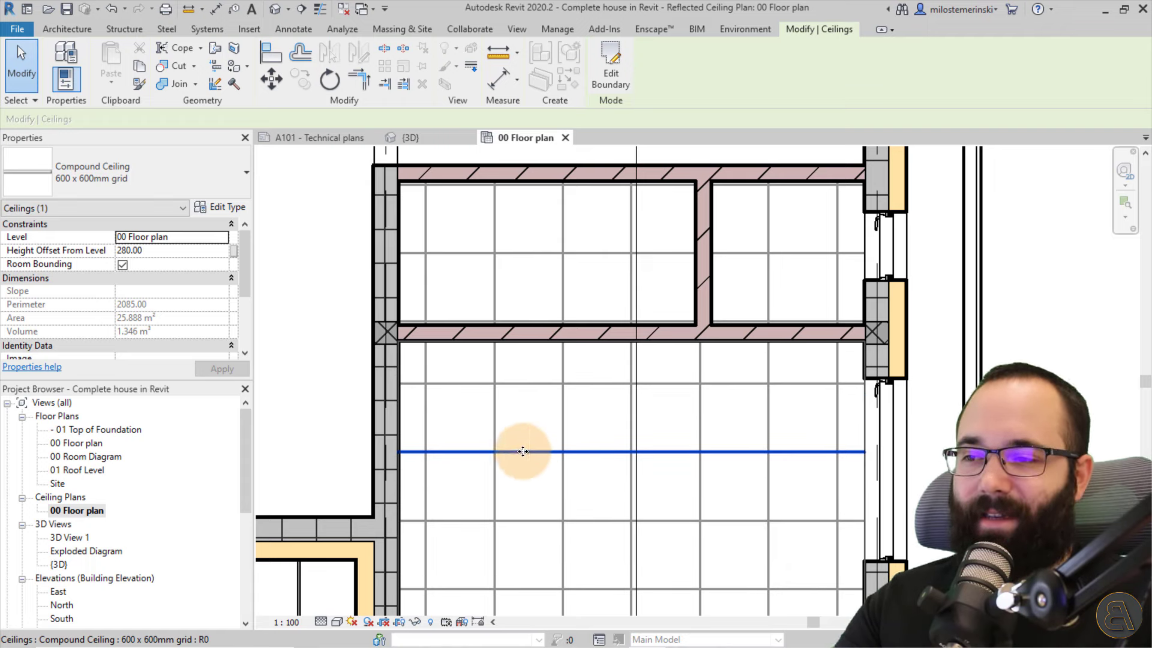
pyautogui.moveTo(541, 448)
pyautogui.mouseDown()
pyautogui.moveTo(539, 416)
pyautogui.moveTo(532, 491)
pyautogui.moveTo(587, 525)
pyautogui.moveTo(524, 462)
pyautogui.mouseUp()
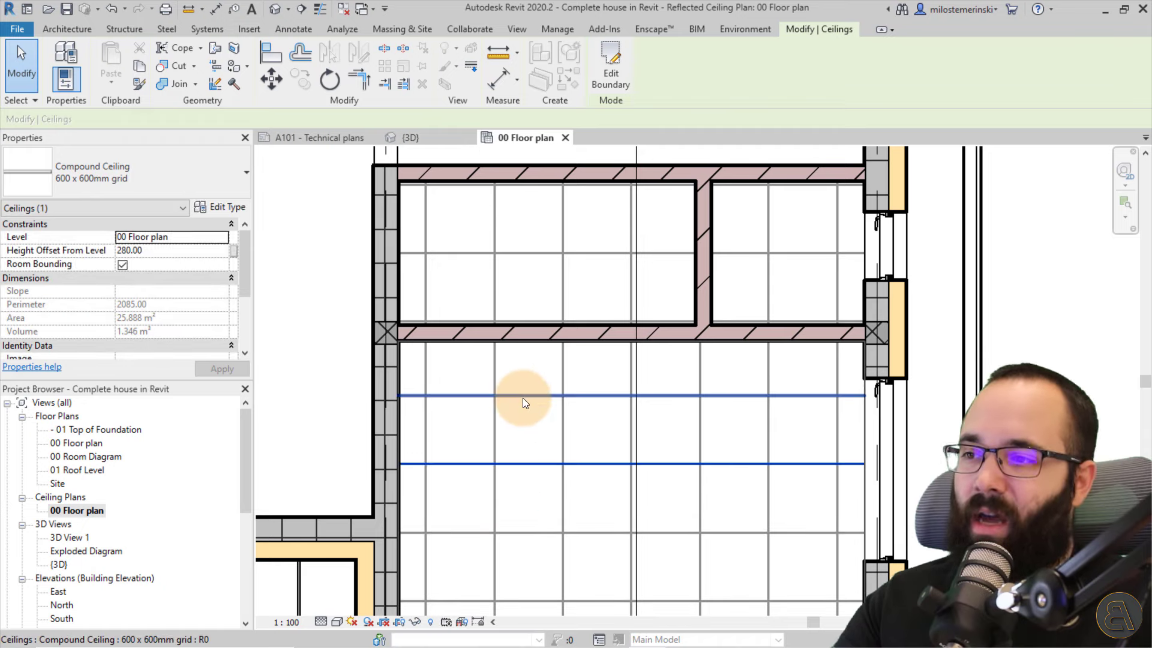
# Move a horizontal tile grid line of the large room's ceiling onto the inner face of its upper wall.
pyautogui.moveTo(455, 403); pyautogui.dragTo(489, 293, button='middle')
pyautogui.scroll(2, 488, 293)
pyautogui.scroll(3, 421, 304)
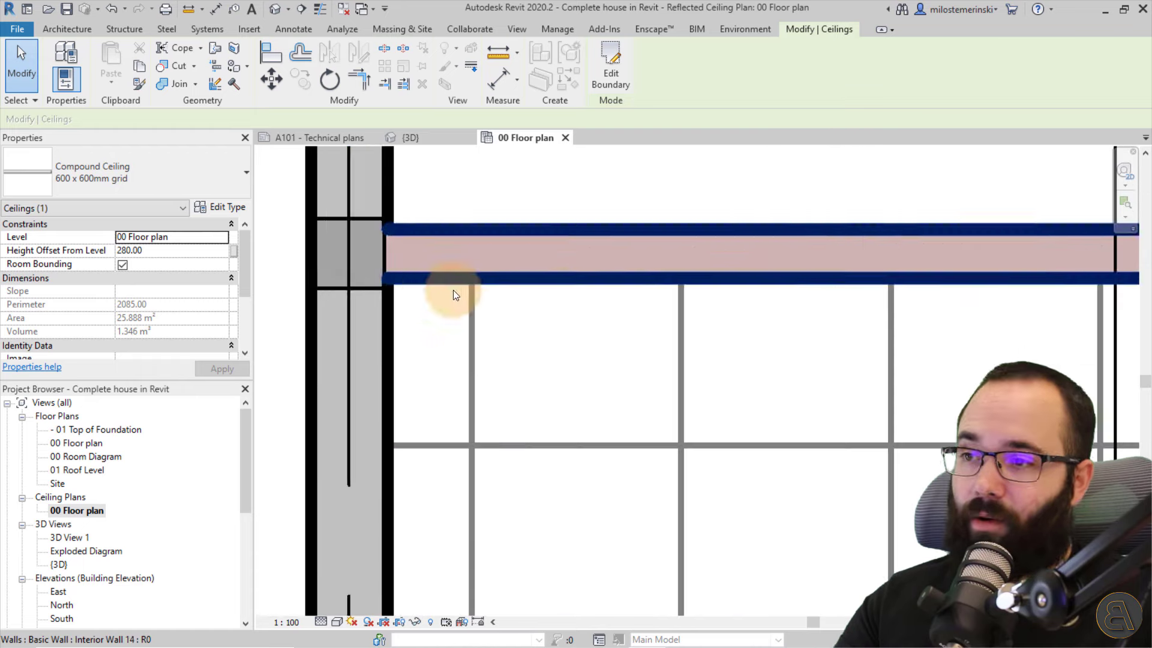
pyautogui.click(273, 80)
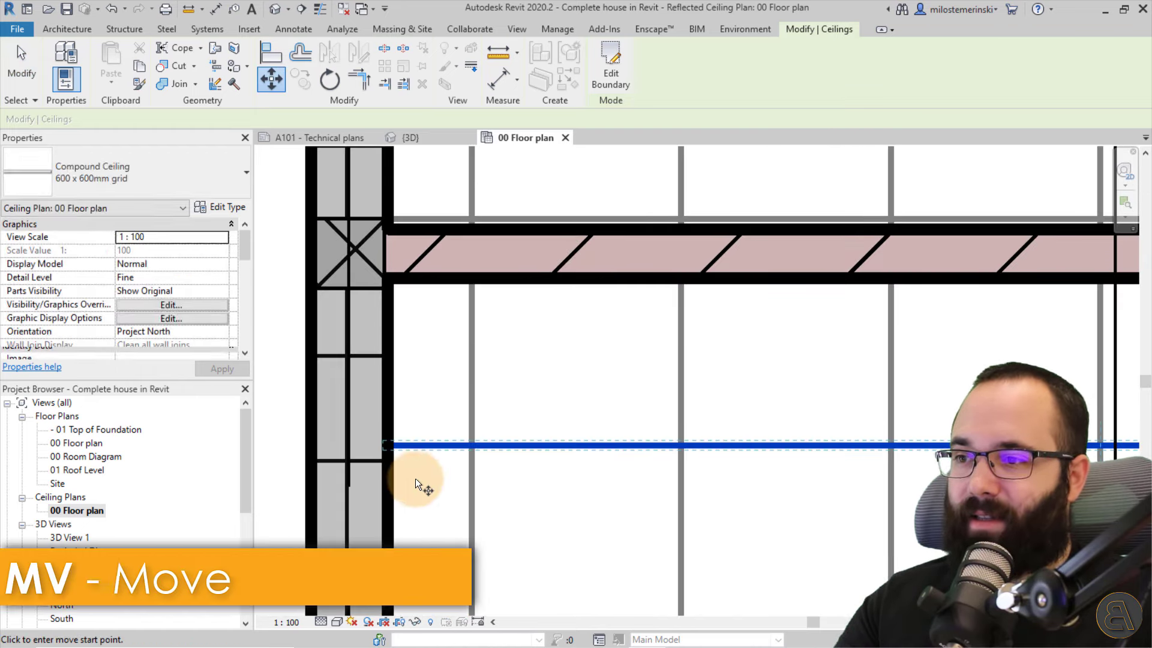
pyautogui.click(434, 445)
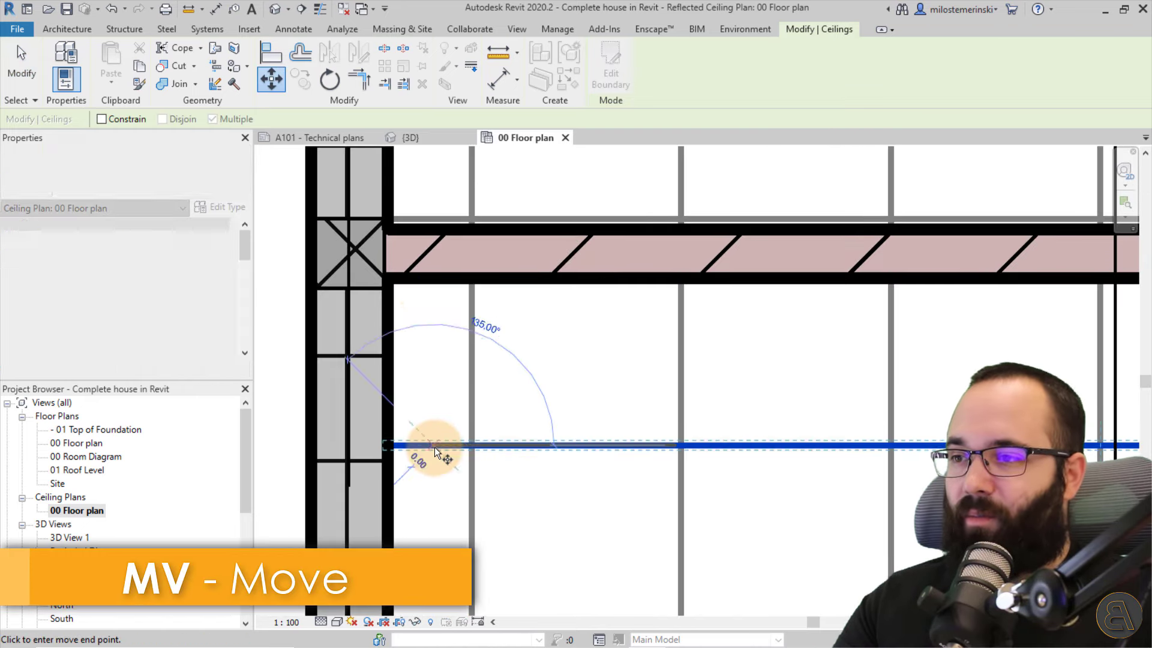
pyautogui.click(436, 279)
# Move a vertical tile grid line of the large room's ceiling onto the inner face of its left wall and deselect the ceiling.
pyautogui.scroll(4, 531, 353)
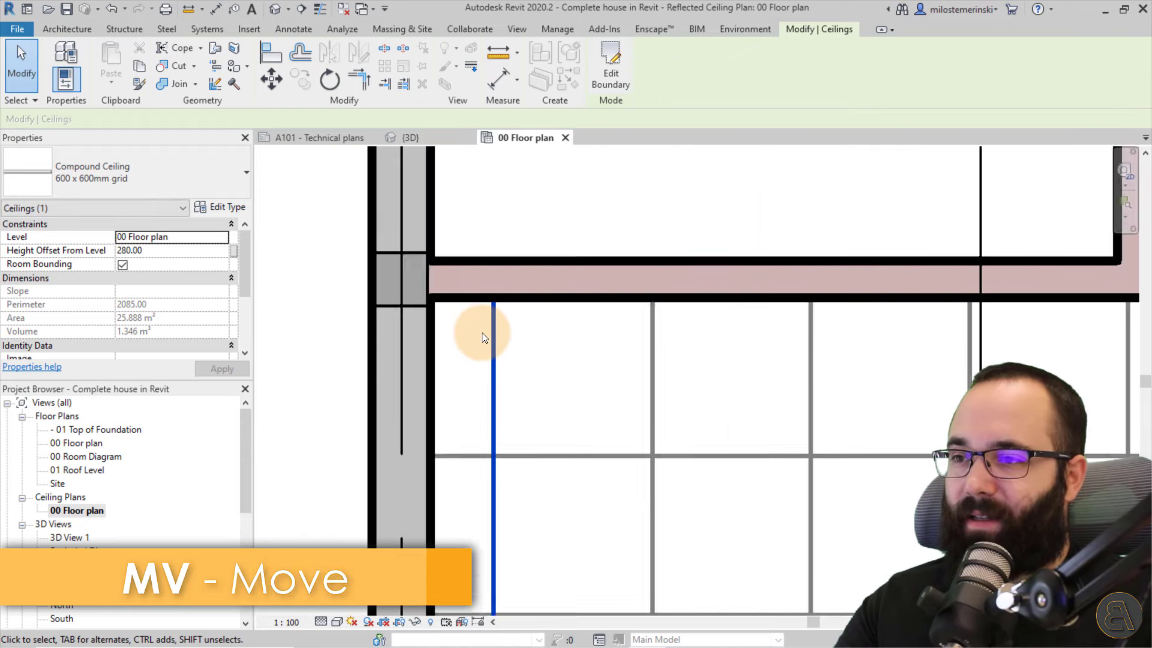
pyautogui.scroll(2, 485, 337)
pyautogui.click(272, 80)
pyautogui.click(500, 372)
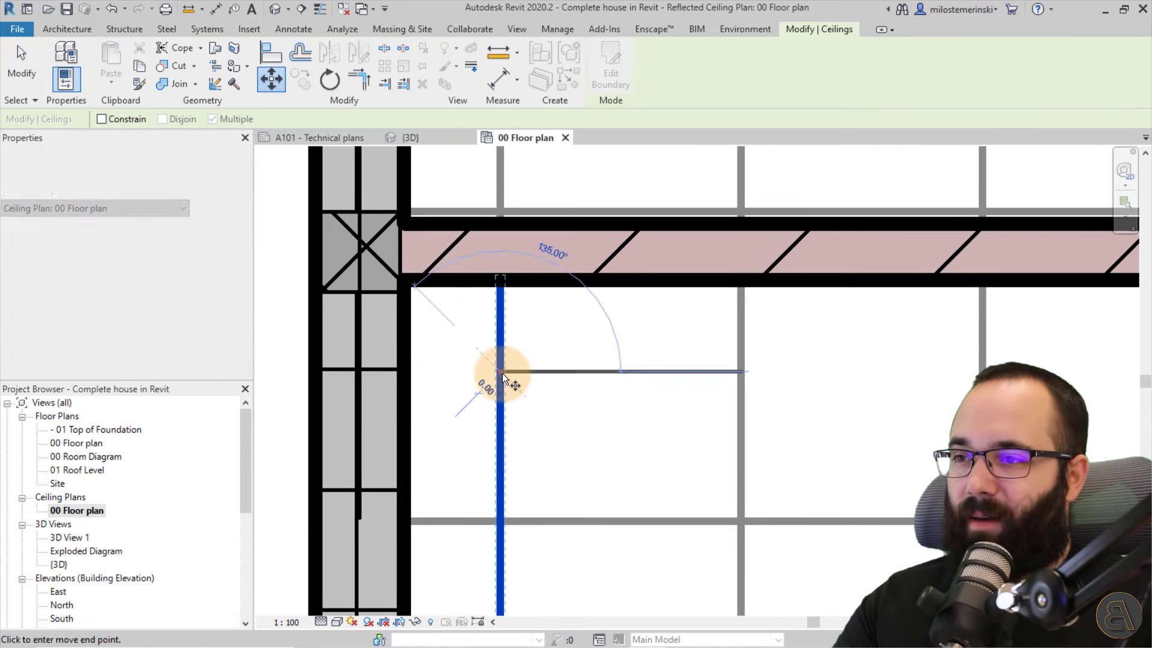
pyautogui.click(405, 373)
pyautogui.click(574, 378)
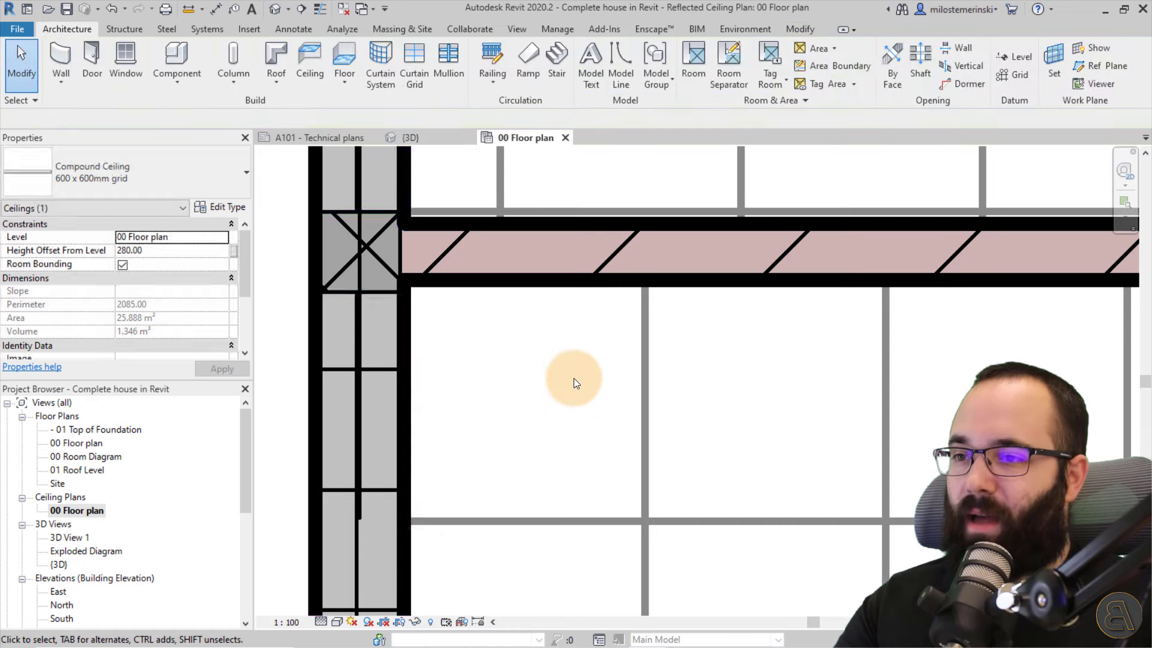
# Examine how the tile grids meet the walls in the large room and in the small rooms just above it.
pyautogui.scroll(-4, 574, 378)
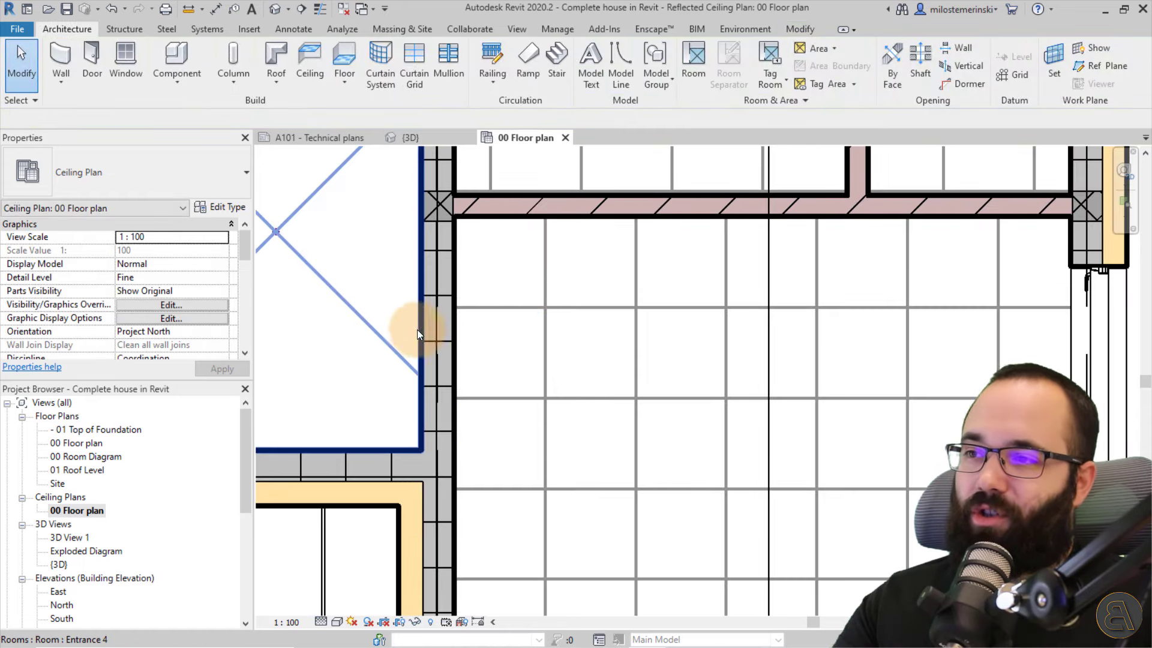
pyautogui.scroll(-2, 418, 334)
pyautogui.moveTo(458, 283); pyautogui.dragTo(420, 248, button='middle')
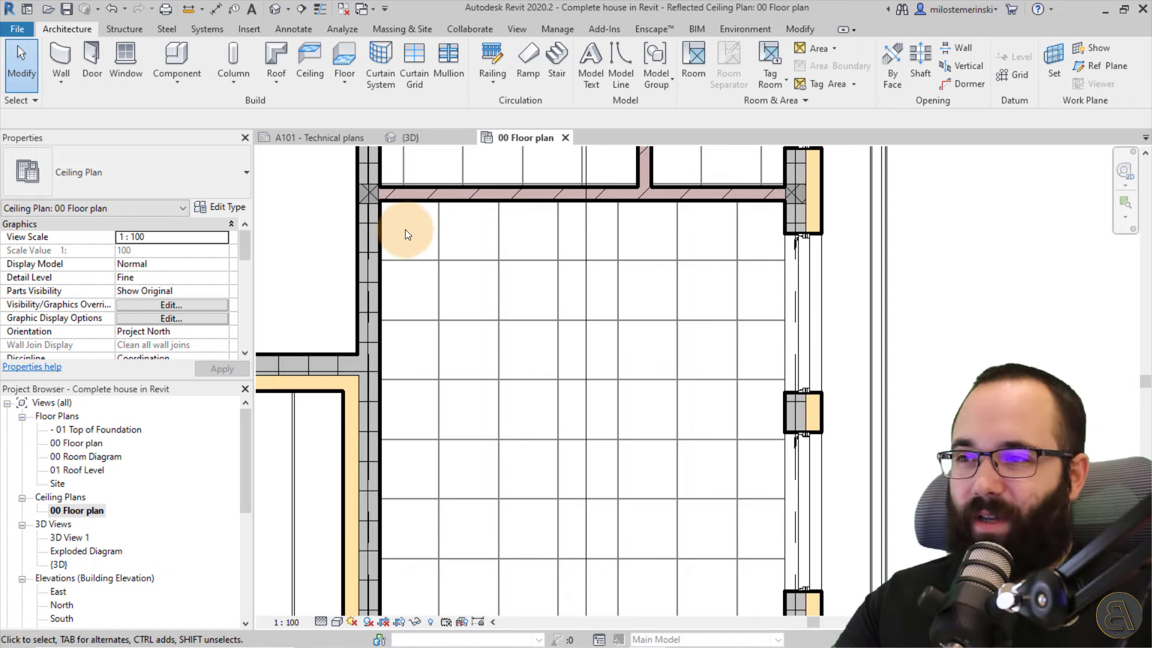
pyautogui.moveTo(412, 409); pyautogui.dragTo(589, 426, button='middle')
pyautogui.scroll(2, 479, 321)
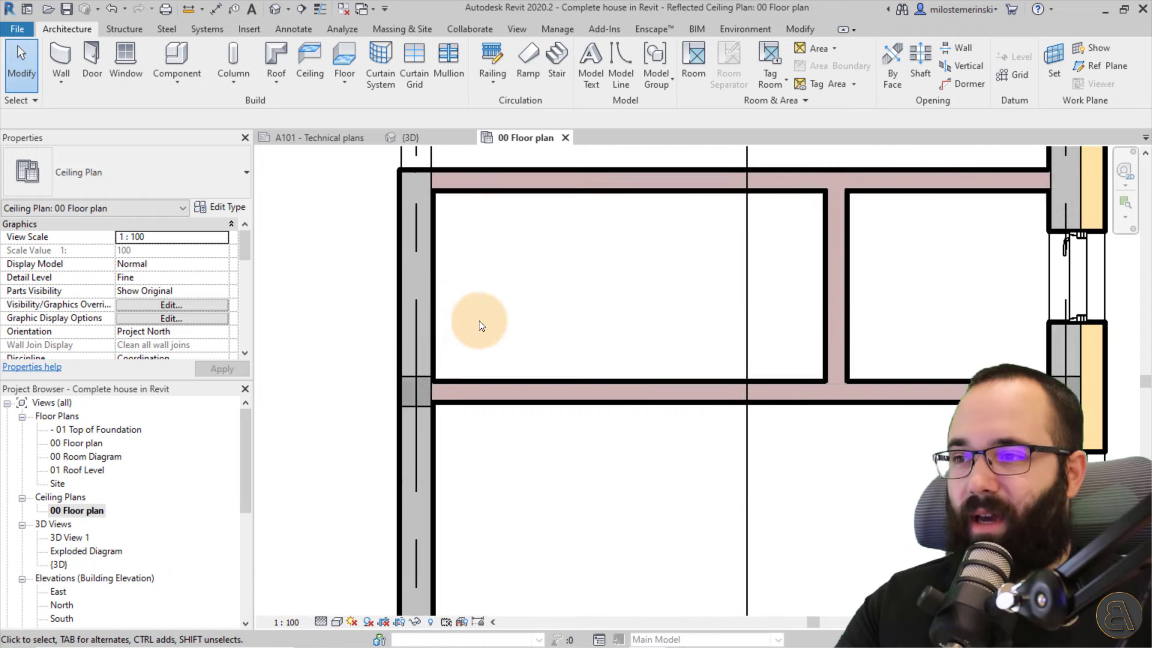
pyautogui.click(481, 374)
pyautogui.scroll(-2, 514, 270)
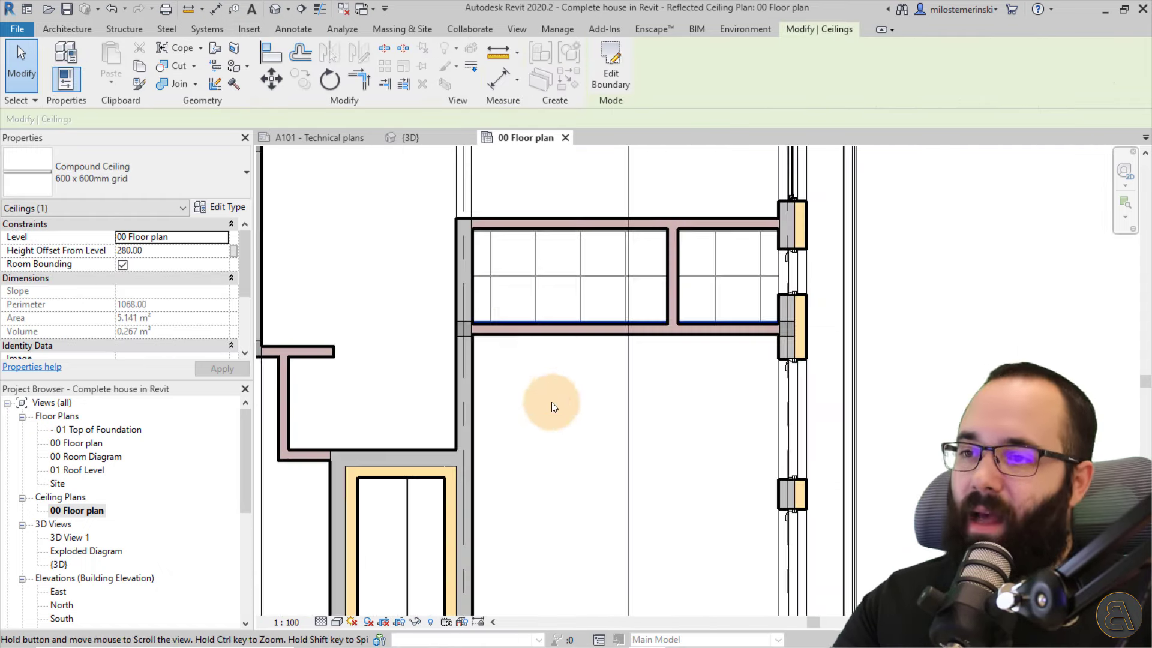
pyautogui.moveTo(550, 407); pyautogui.dragTo(531, 352, button='middle')
# Rotate the tile grid of the large room's ceiling to a diagonal of about 45 degrees and deselect it.
pyautogui.click(531, 361)
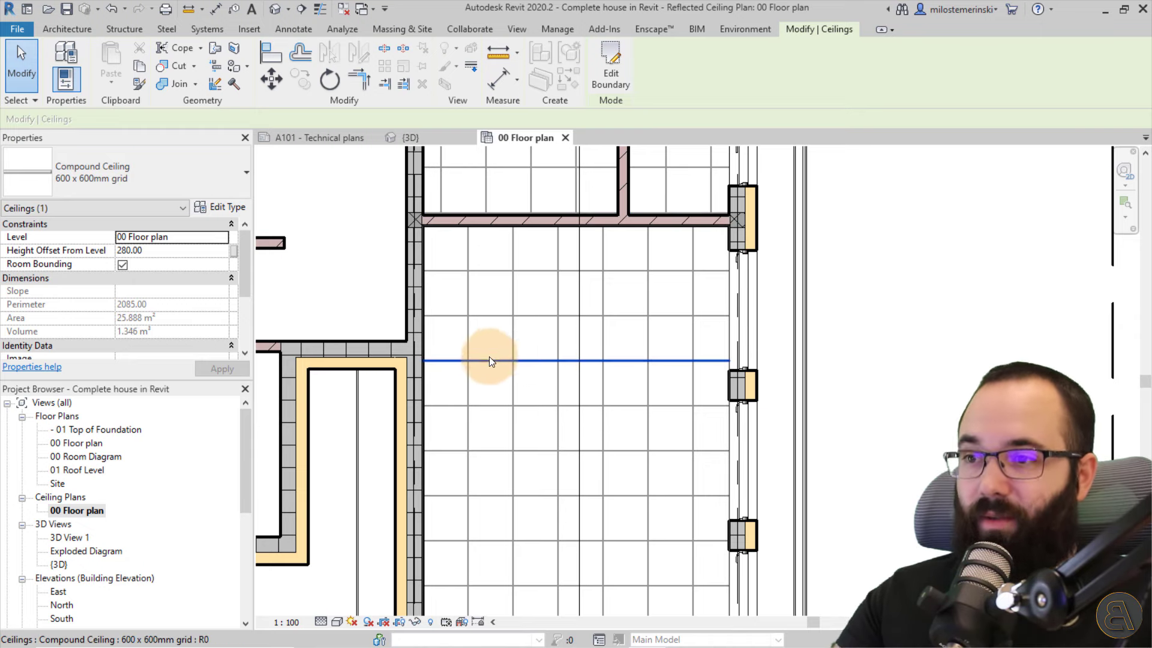
pyautogui.click(329, 79)
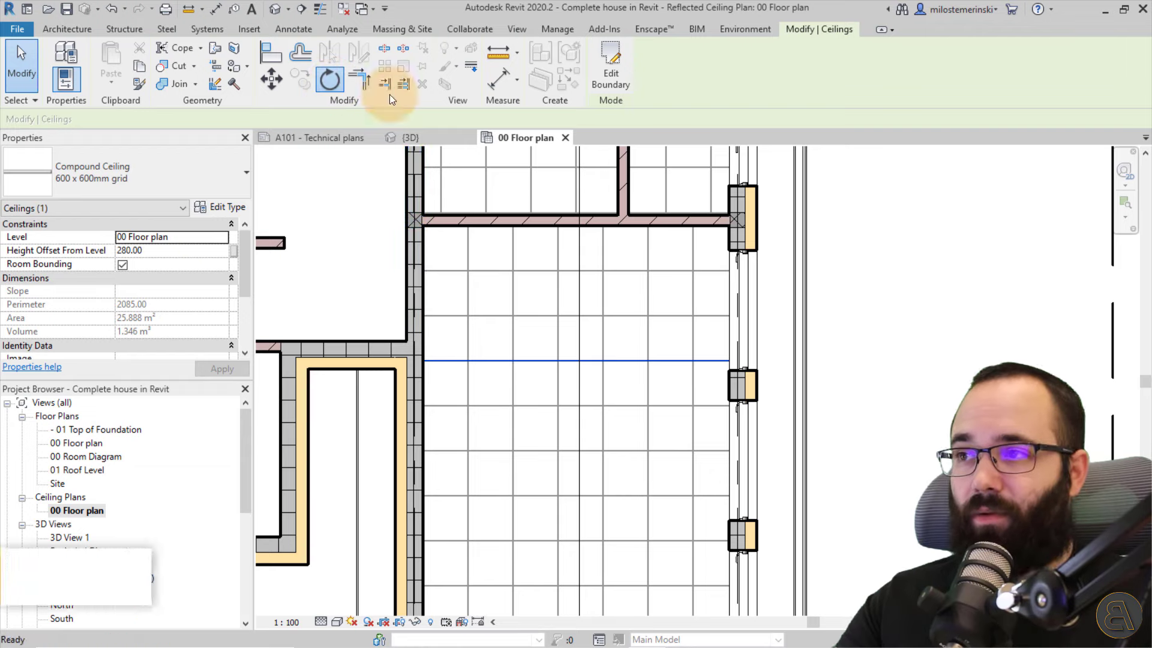
pyautogui.click(690, 360)
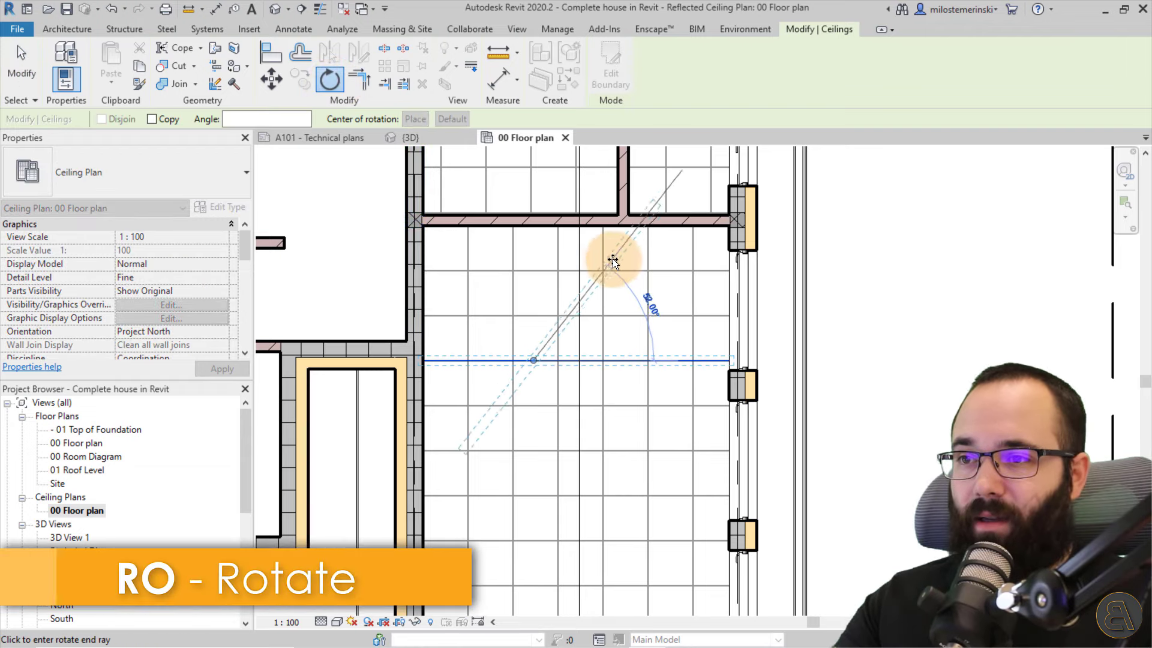
pyautogui.click(626, 263)
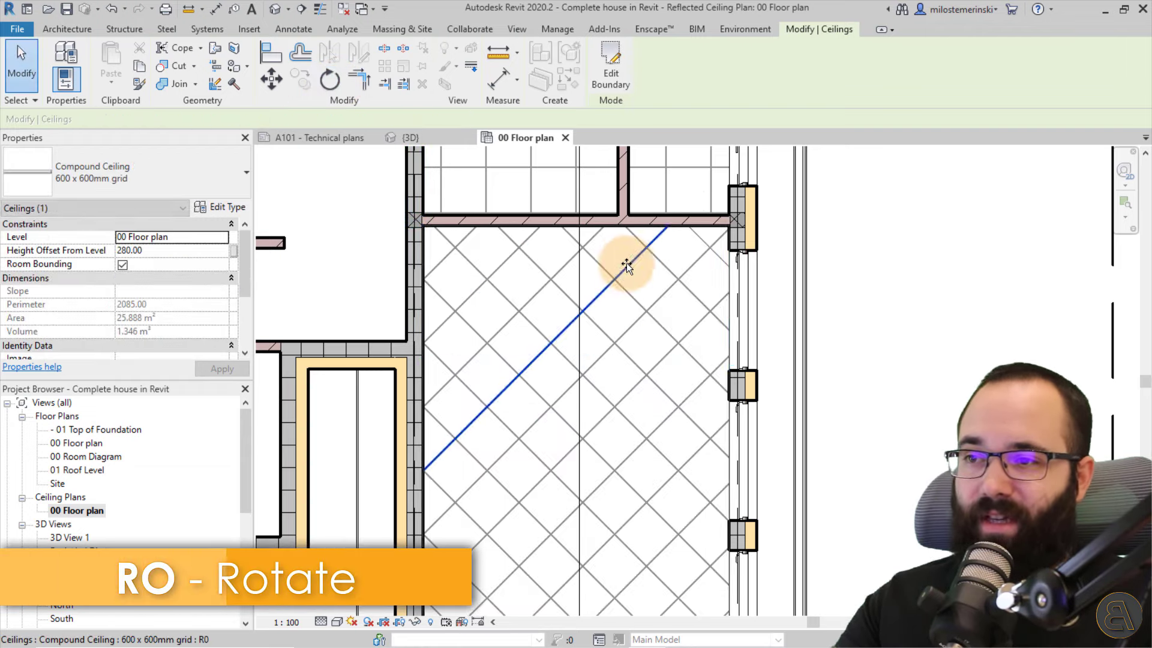
pyautogui.click(870, 325)
# Select the large room's whole ceiling and change its type to the 600 x 1200mm grid compound ceiling.
pyautogui.scroll(-3, 575, 298)
pyautogui.moveTo(743, 423); pyautogui.dragTo(800, 452, button='middle')
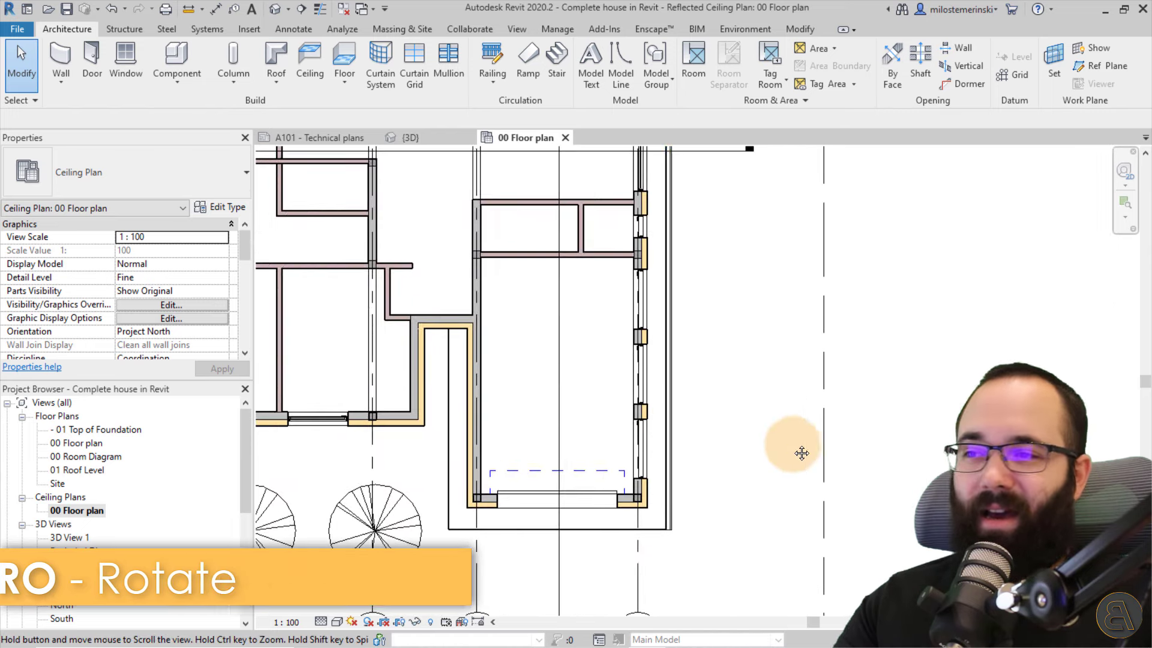
pyautogui.scroll(2, 523, 304)
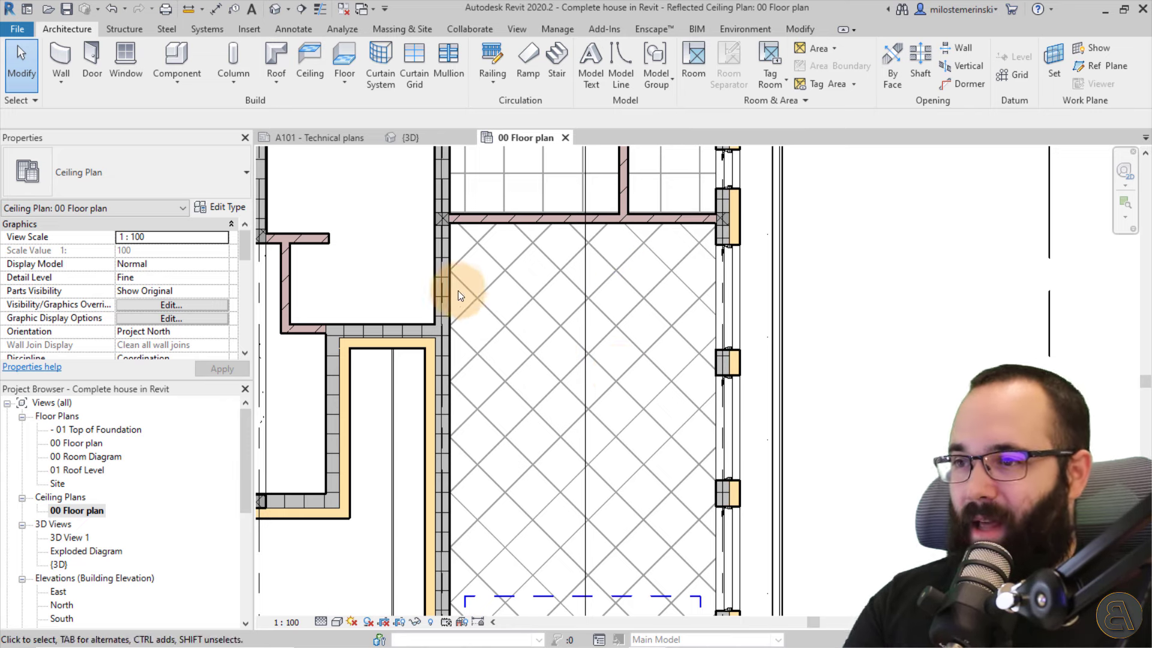
pyautogui.press('Tab')
pyautogui.press('Tab')
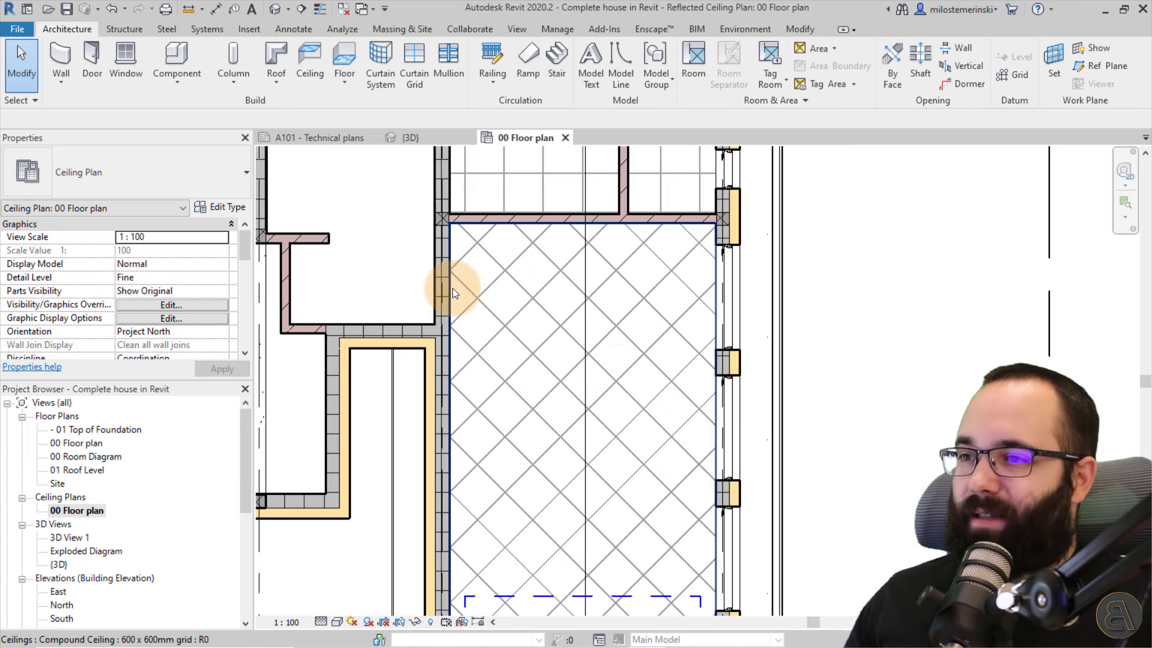
pyautogui.click(452, 288)
pyautogui.click(135, 180)
pyautogui.click(70, 322)
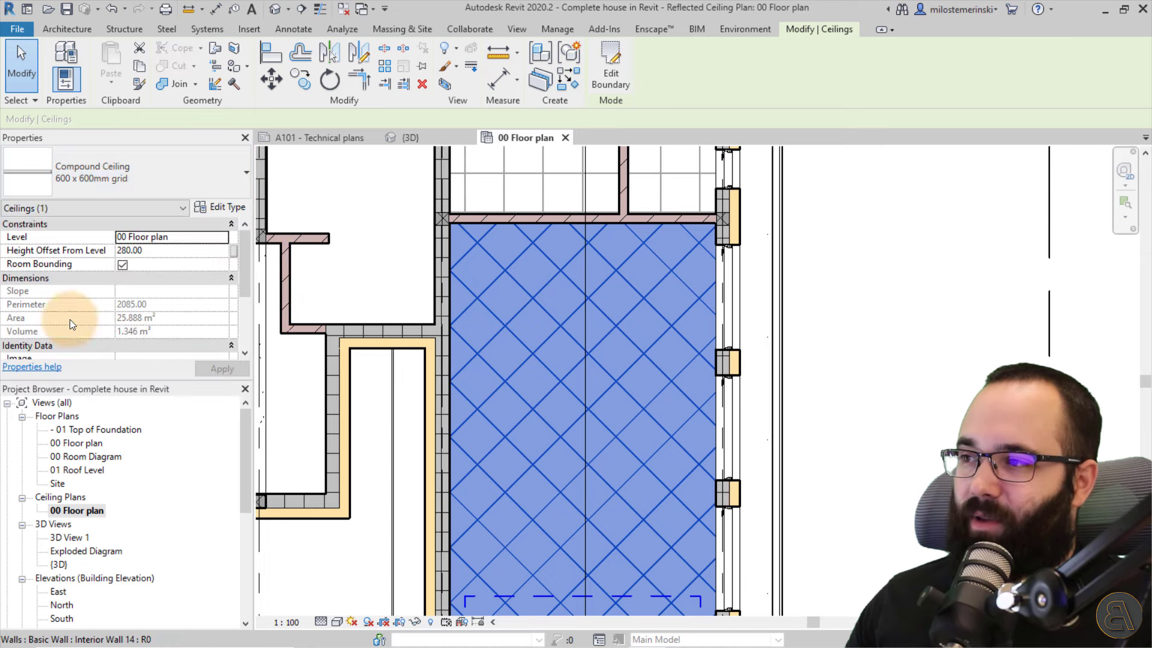
# Switch the large room's ceiling type to GWB on Mtl Stud and deselect the ceiling.
pyautogui.click(74, 171)
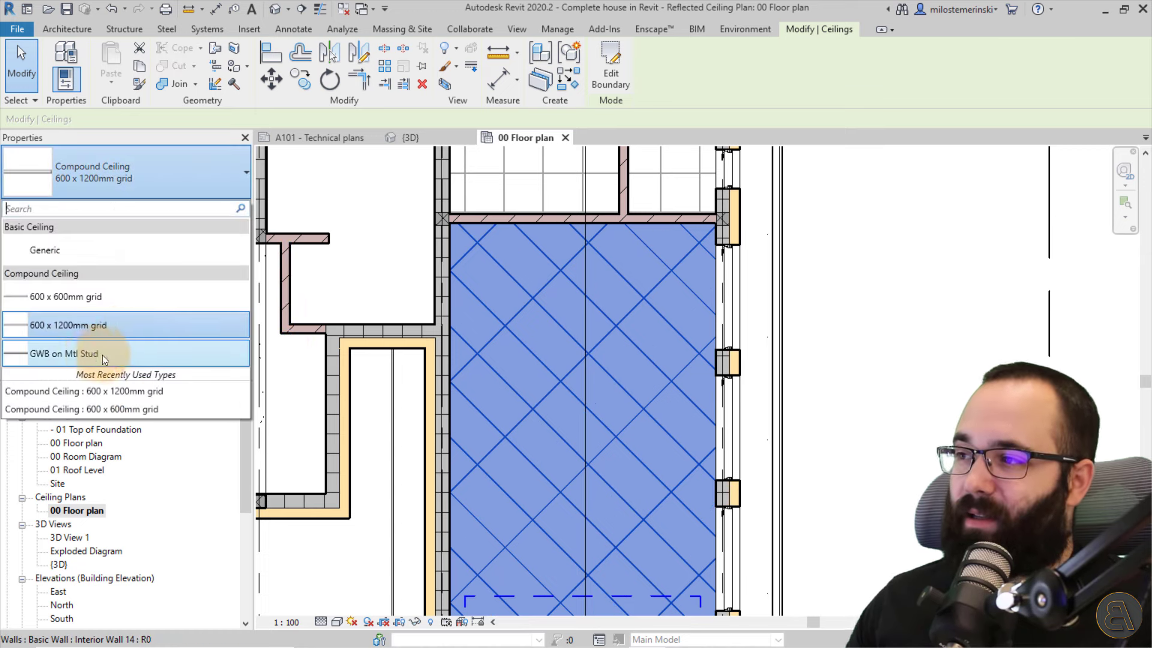
pyautogui.click(89, 353)
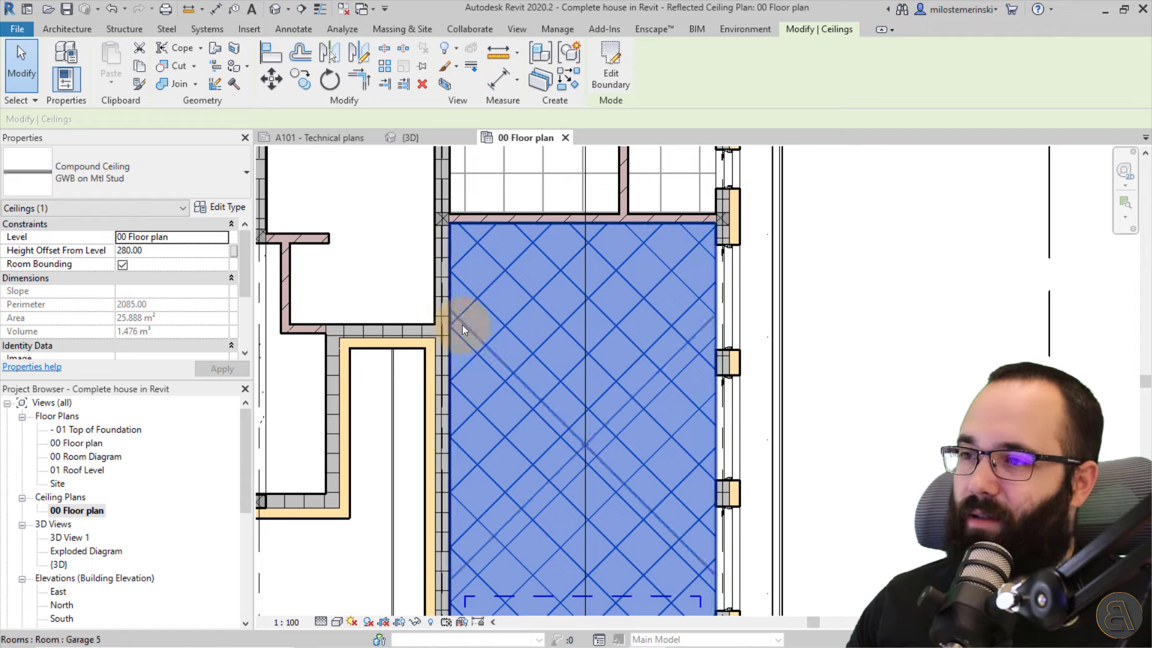
pyautogui.click(402, 302)
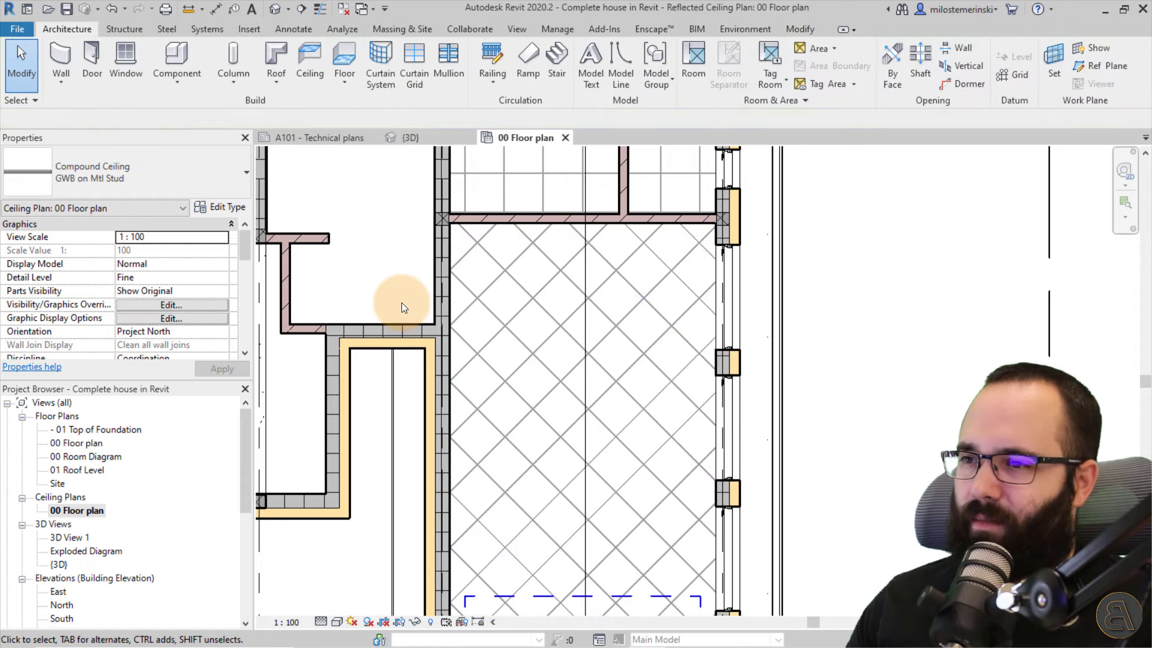
# Set the large room's ceiling type back to 600 x 600mm grid and deselect the ceiling.
pyautogui.click(523, 337)
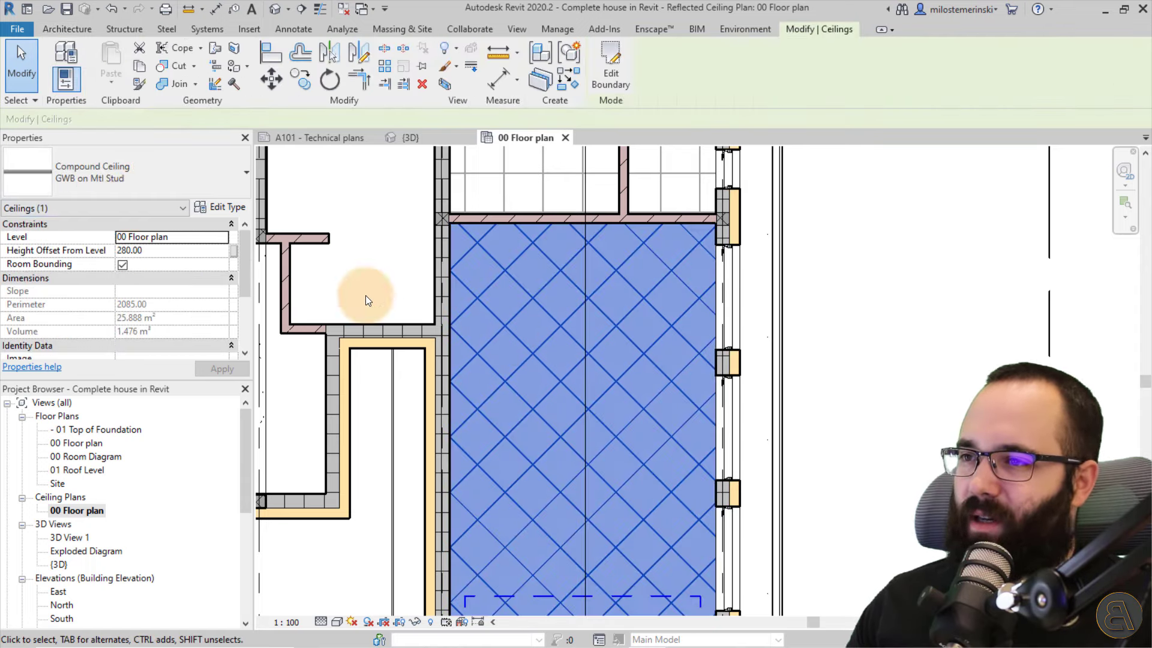
pyautogui.click(108, 178)
pyautogui.click(94, 302)
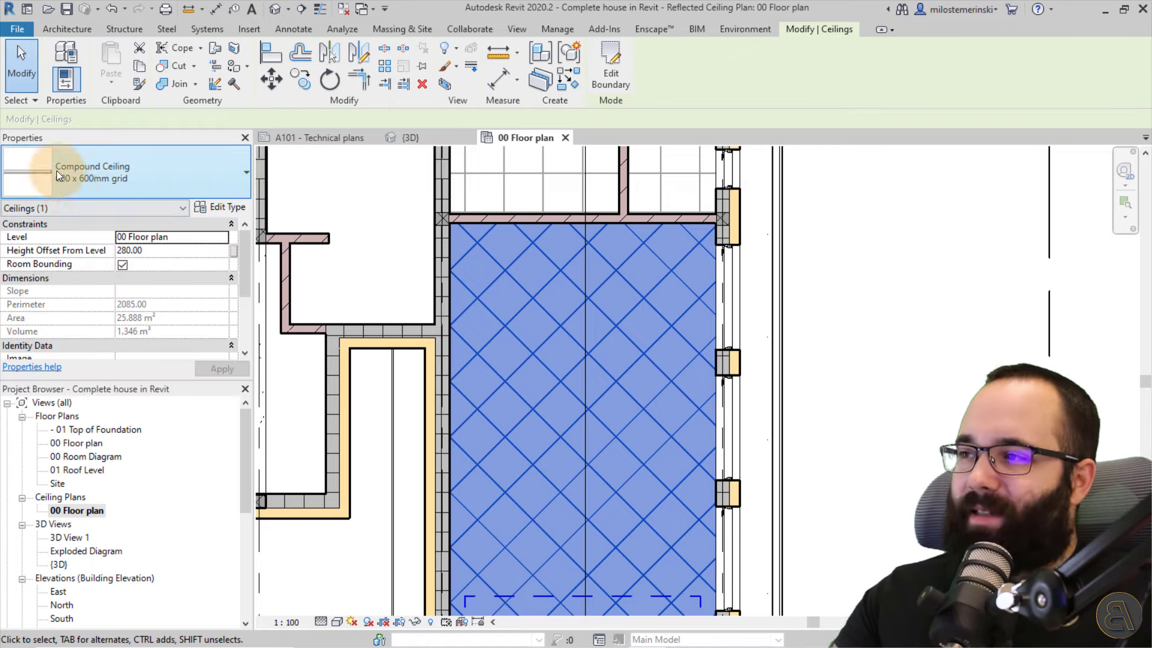
pyautogui.click(856, 353)
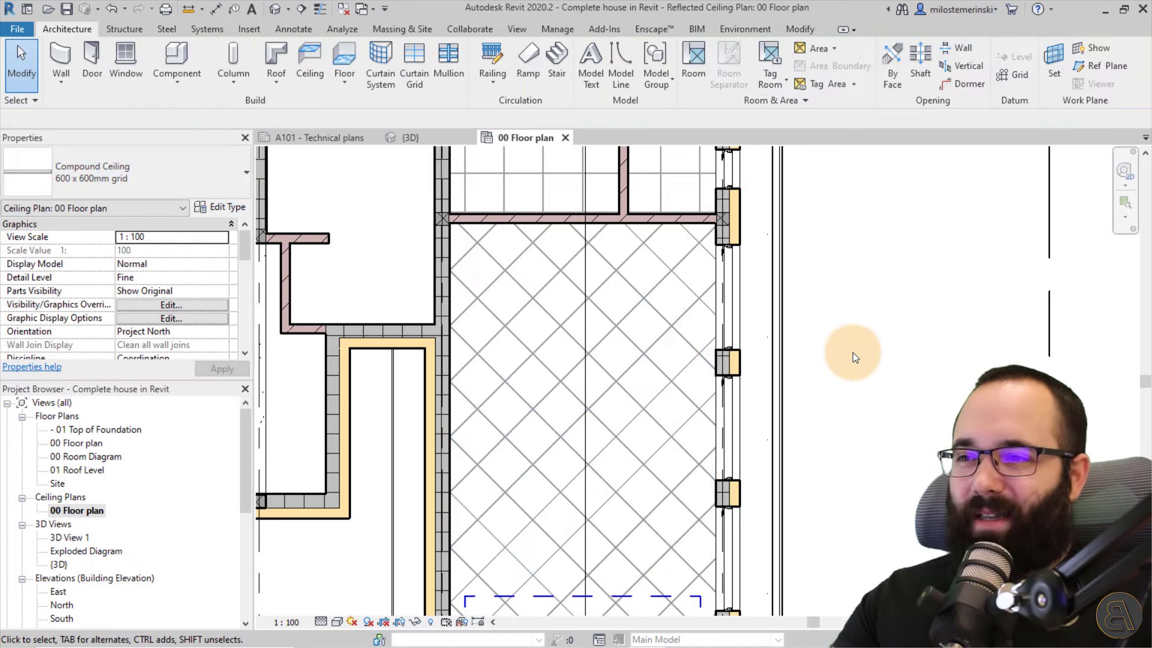
pyautogui.scroll(-3, 610, 312)
pyautogui.moveTo(609, 312); pyautogui.dragTo(604, 223, button='middle')
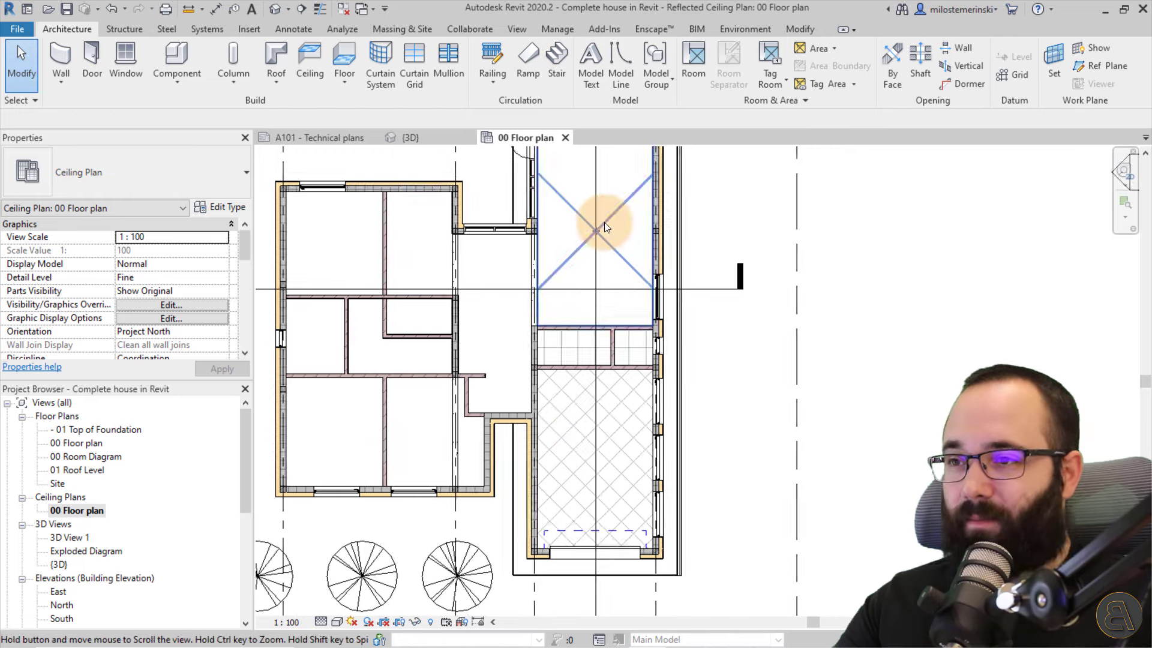
pyautogui.scroll(6, 630, 309)
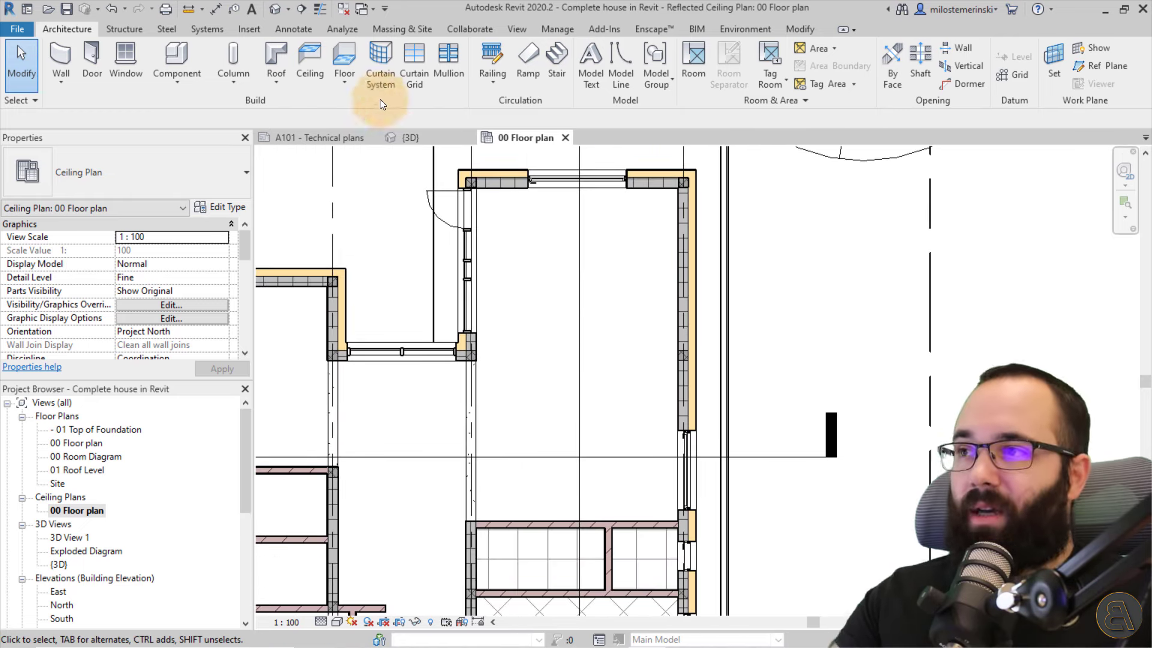
pyautogui.click(319, 59)
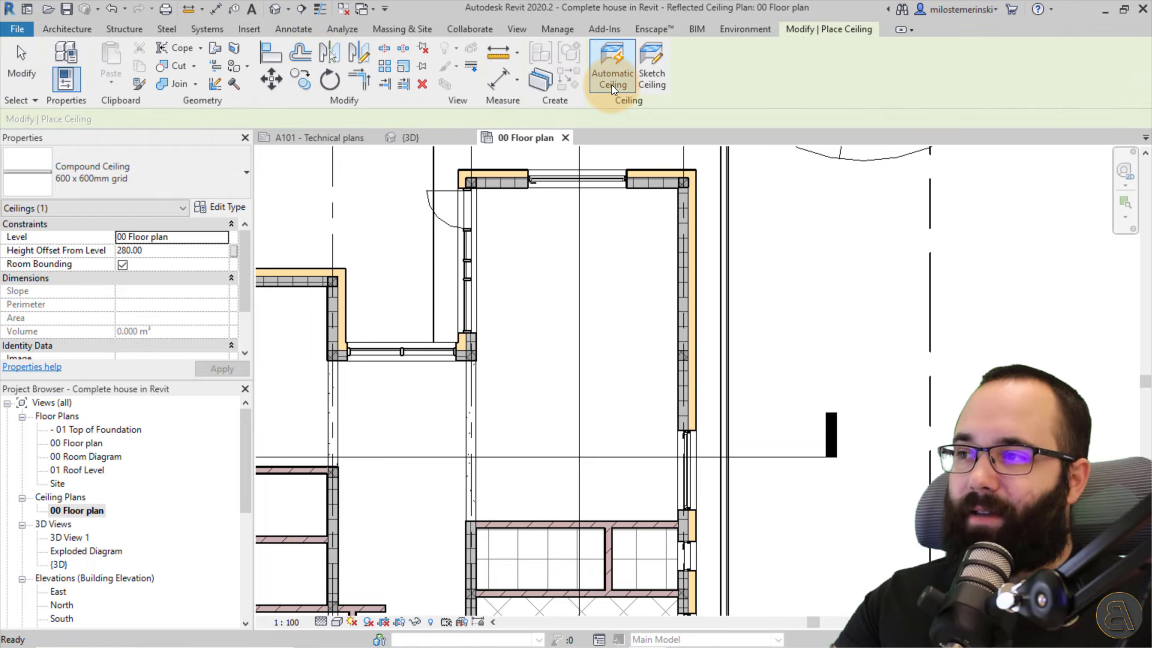
pyautogui.click(658, 88)
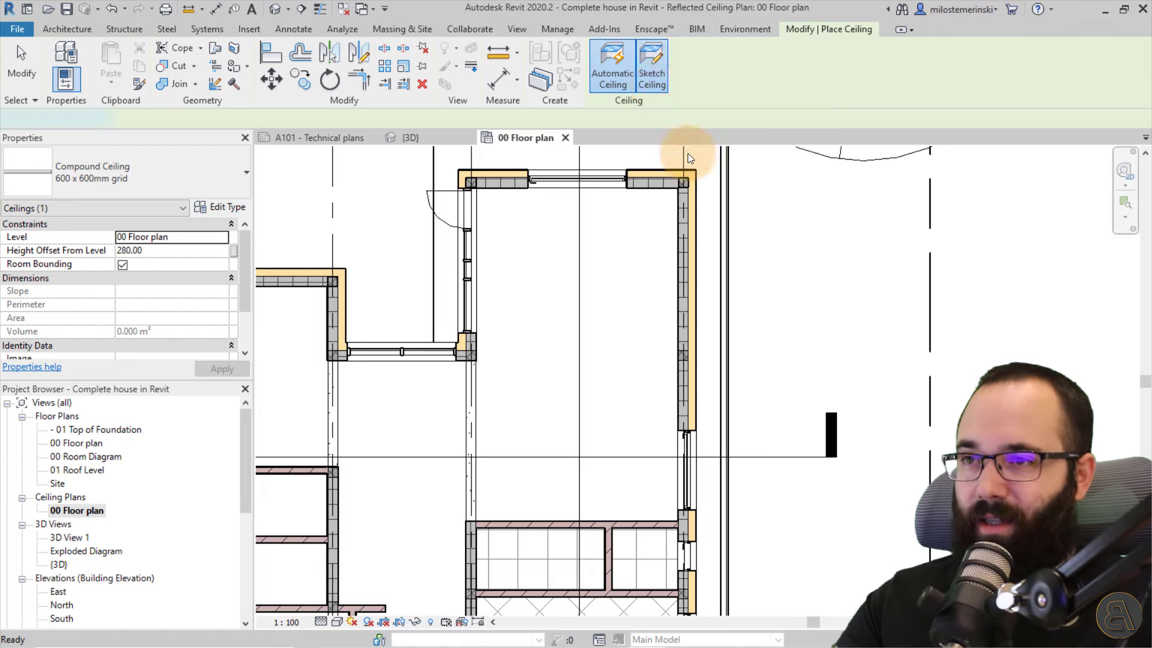
pyautogui.click(604, 54)
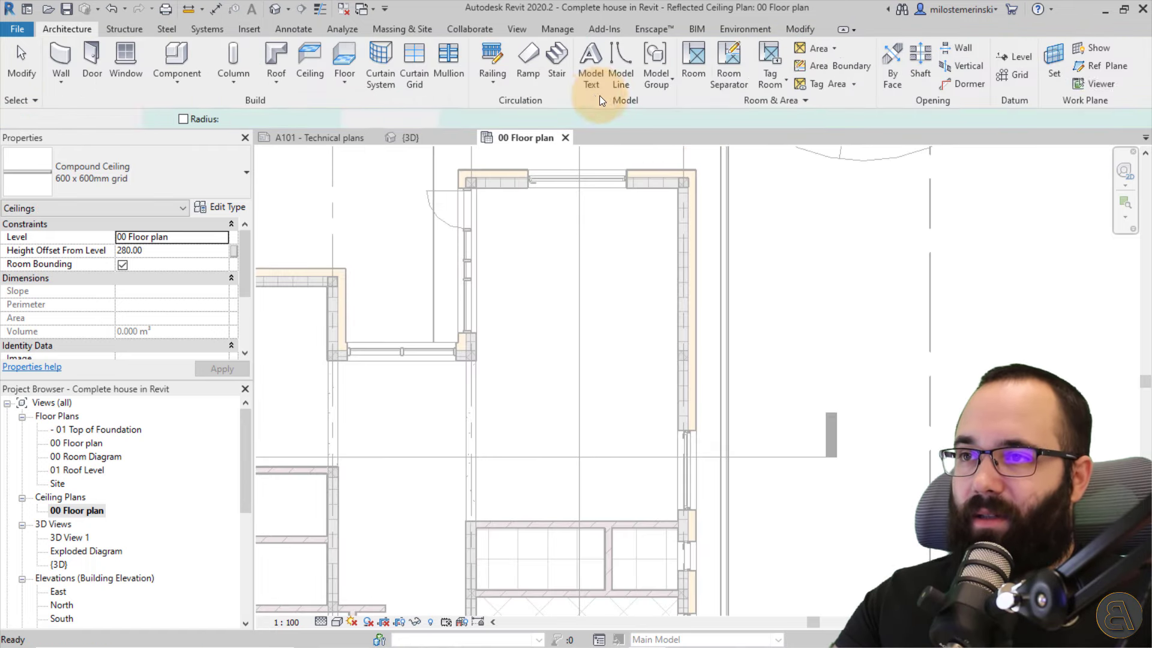
# Start a sketched 600 x 600mm grid ceiling and draw a rectangular boundary along the inner wall faces of the open room north of the two small gridded rooms.
pyautogui.click(323, 66)
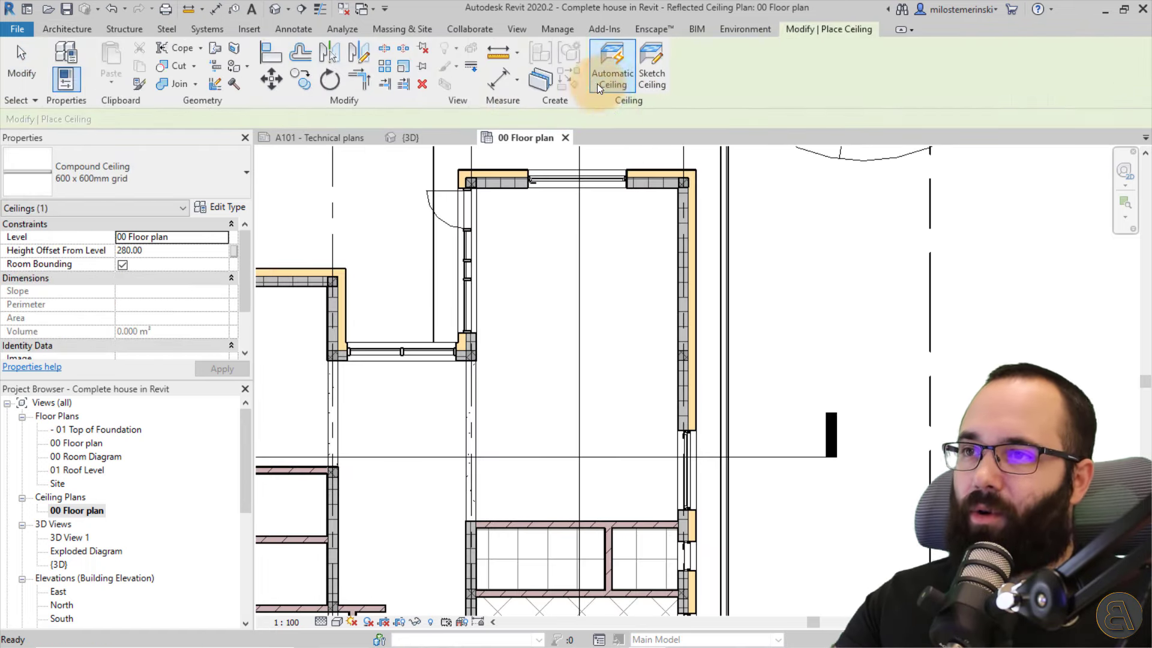
pyautogui.scroll(-2, 595, 282)
pyautogui.moveTo(595, 282); pyautogui.dragTo(578, 236, button='middle')
pyautogui.scroll(2, 577, 240)
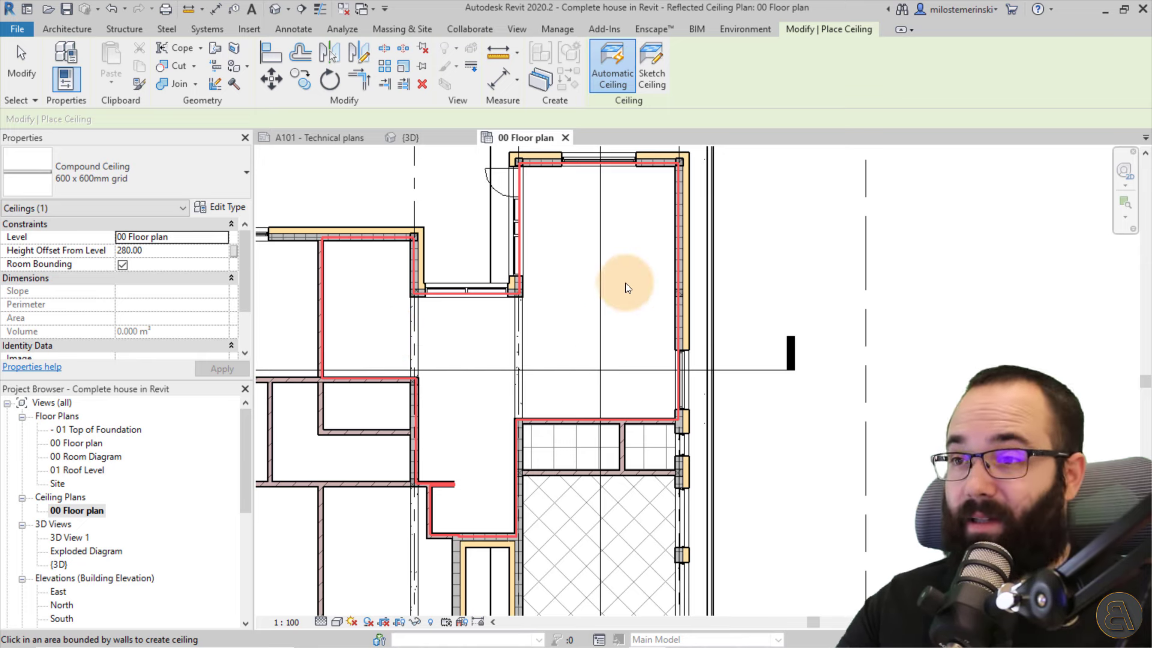
pyautogui.click(649, 78)
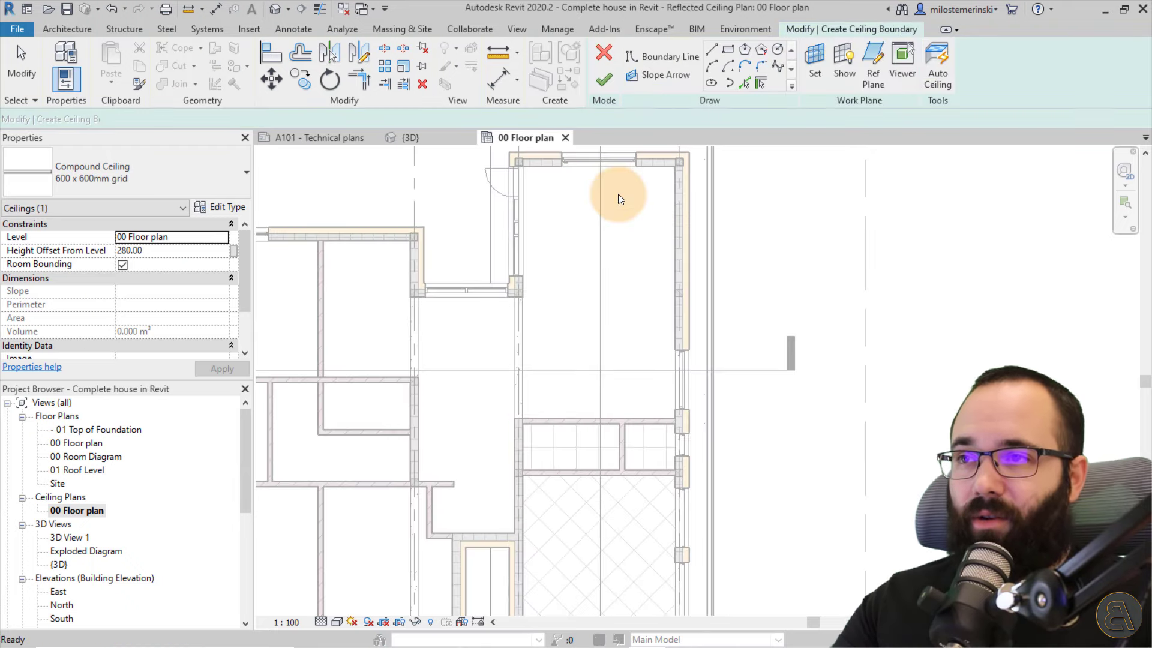
pyautogui.scroll(2, 594, 170)
pyautogui.click(728, 49)
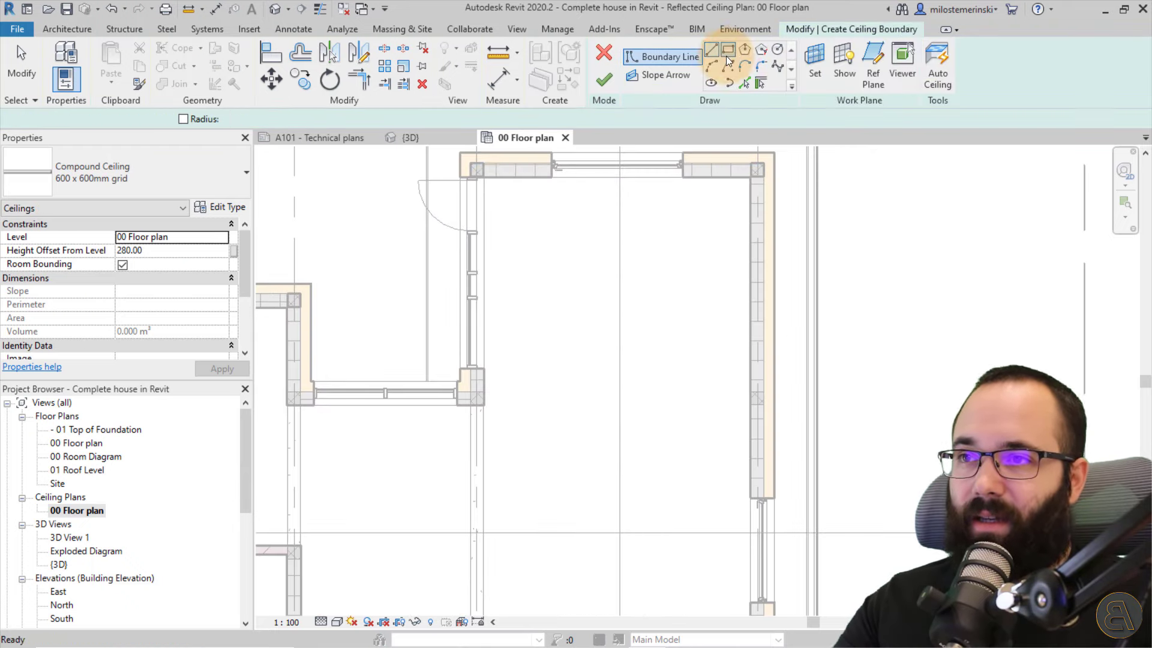
pyautogui.click(486, 178)
pyautogui.moveTo(689, 430); pyautogui.dragTo(643, 414, button='middle')
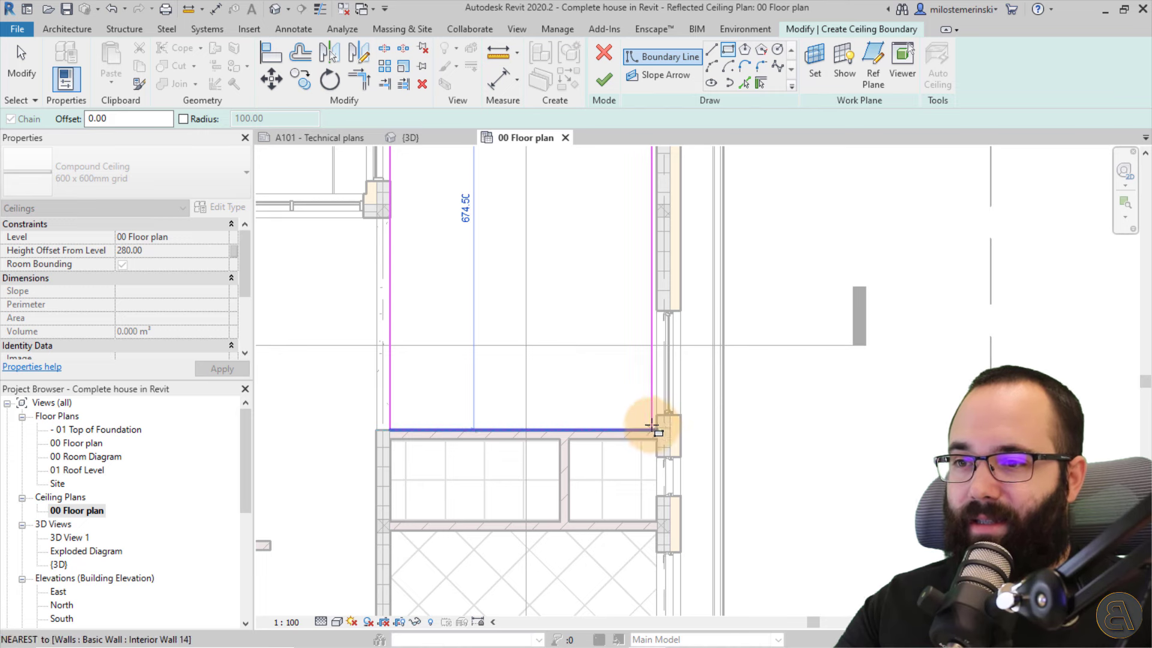
pyautogui.click(655, 429)
# Check the rectangular boundary against the room's walls and finish the ceiling sketch.
pyautogui.scroll(2, 406, 218)
pyautogui.scroll(1, 470, 427)
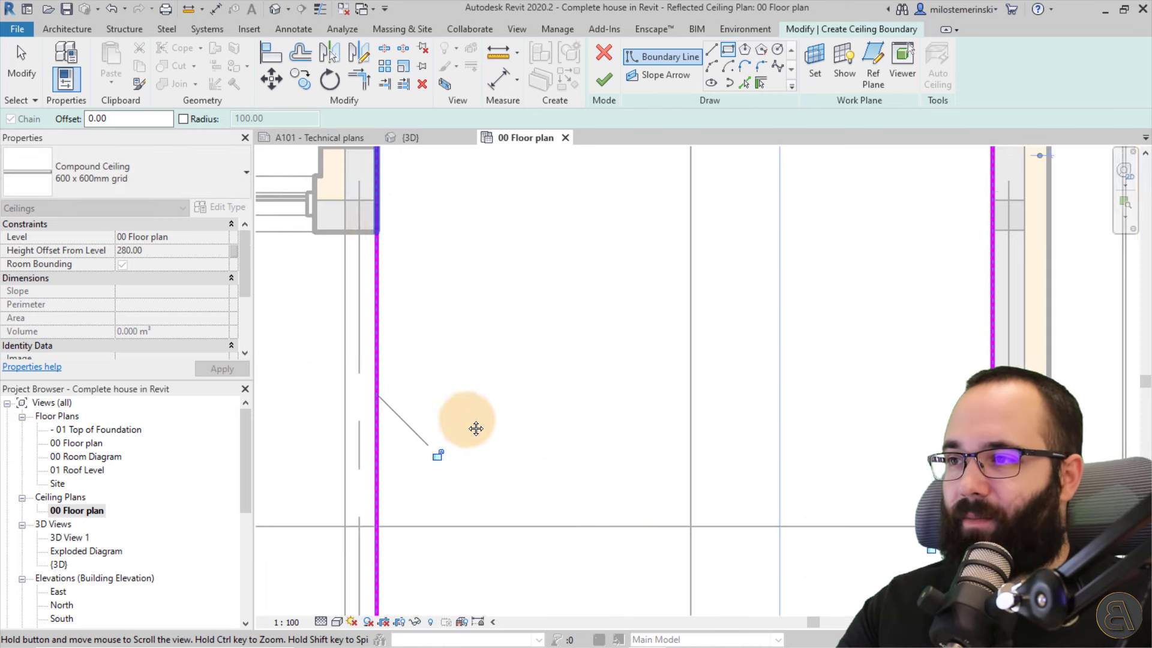
pyautogui.moveTo(470, 426); pyautogui.dragTo(561, 269, button='middle')
pyautogui.scroll(-2, 561, 269)
pyautogui.scroll(2, 460, 272)
pyautogui.scroll(-2, 610, 399)
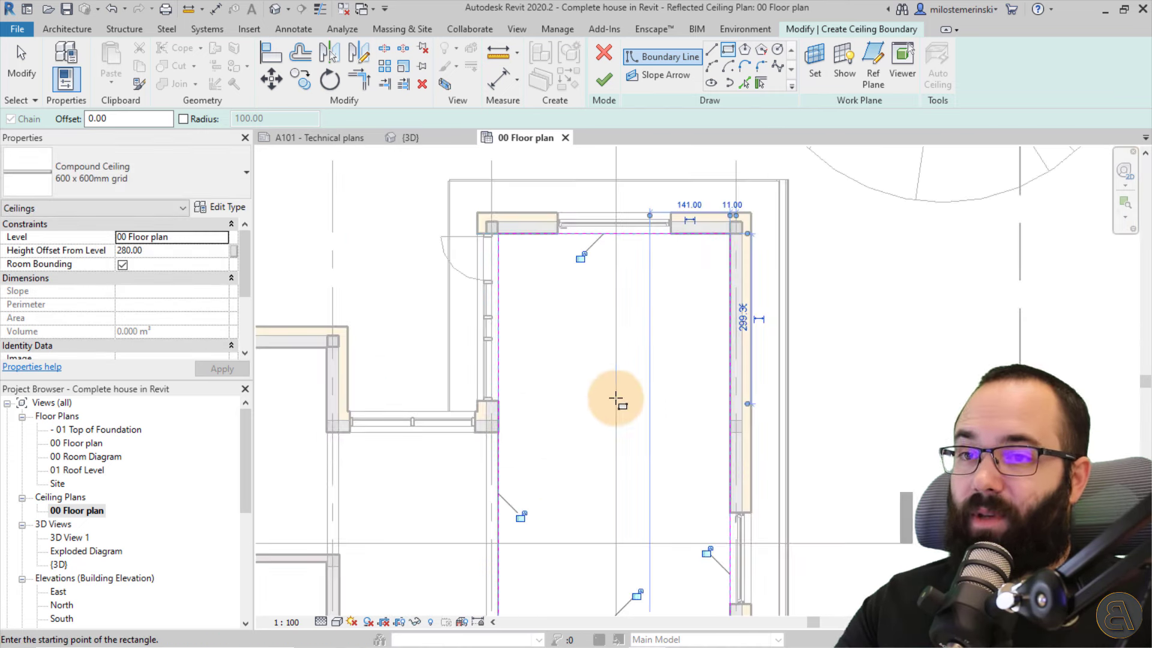
pyautogui.scroll(2, 610, 399)
pyautogui.moveTo(610, 398); pyautogui.dragTo(572, 297, button='middle')
pyautogui.click(603, 80)
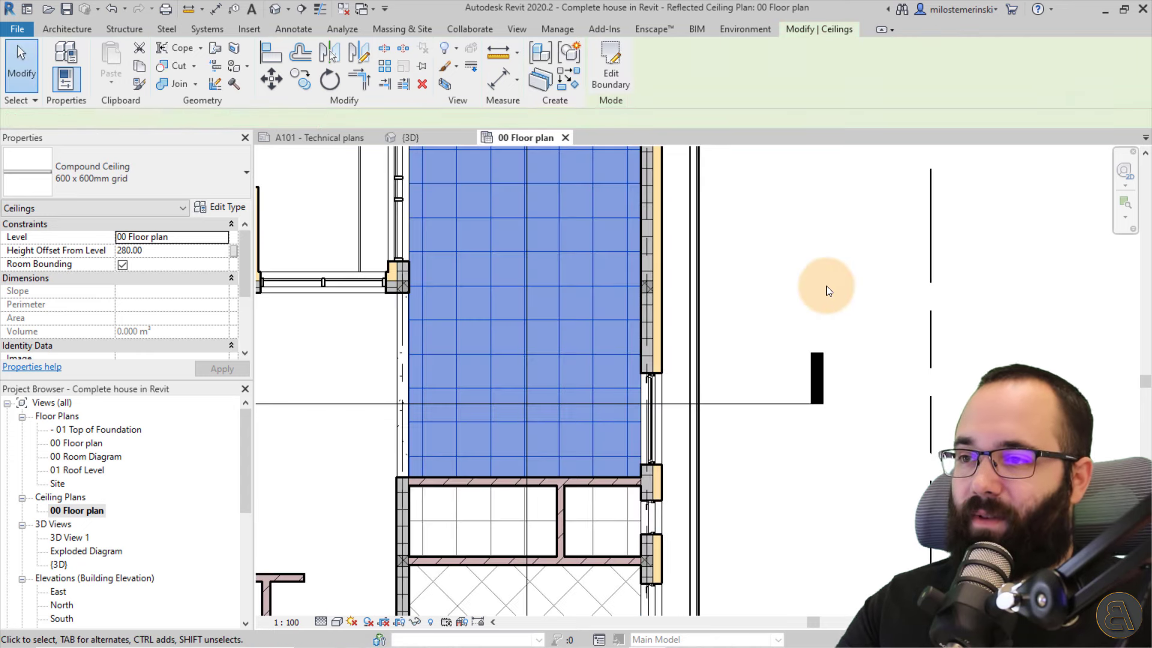
# Deselect the new ceiling and open the Section 1 view from its section marker west of the house.
pyautogui.scroll(-2, 789, 283)
pyautogui.scroll(1, 818, 386)
pyautogui.moveTo(818, 386); pyautogui.dragTo(635, 366, button='middle')
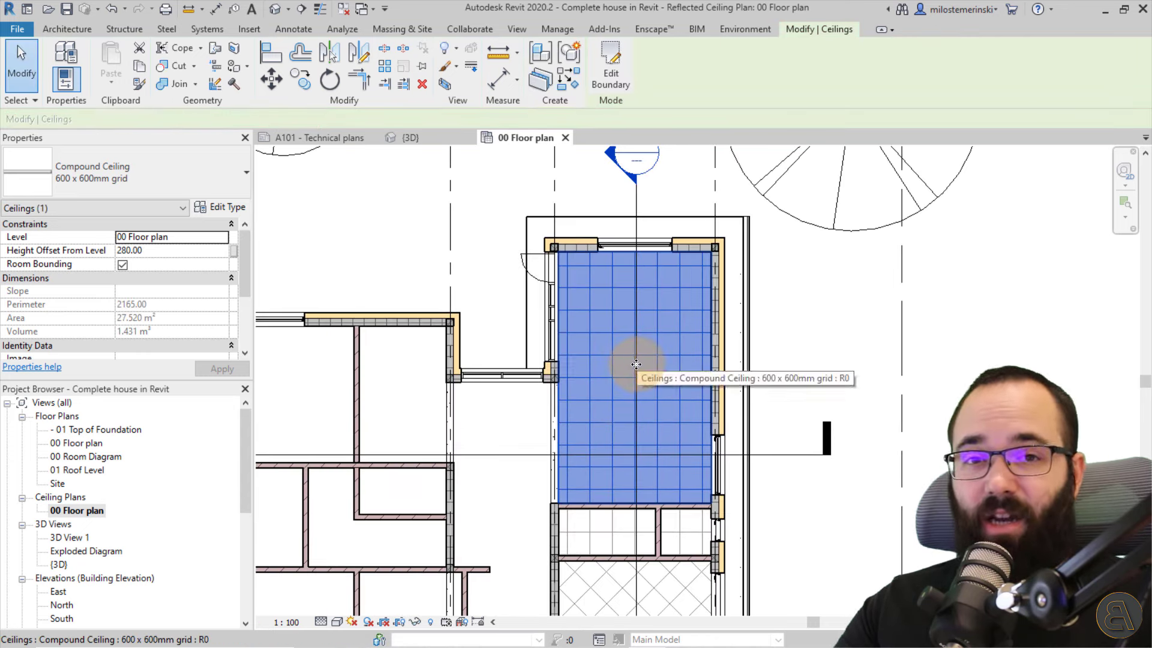
pyautogui.scroll(-3, 666, 337)
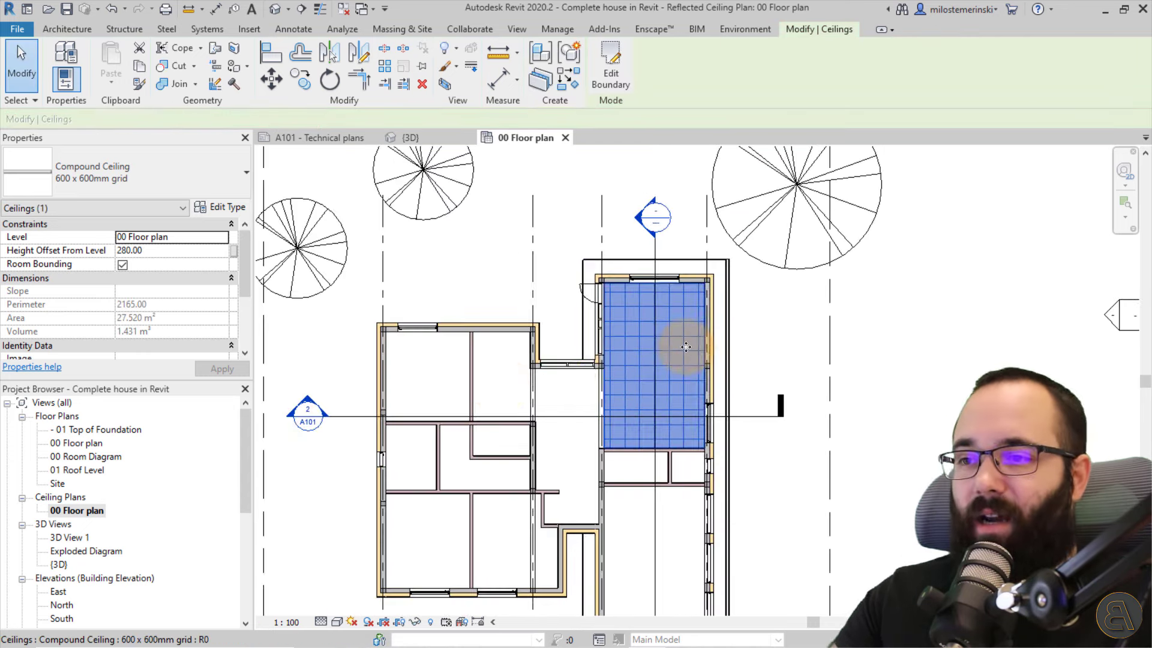
pyautogui.click(333, 377)
pyautogui.doubleClick(311, 397)
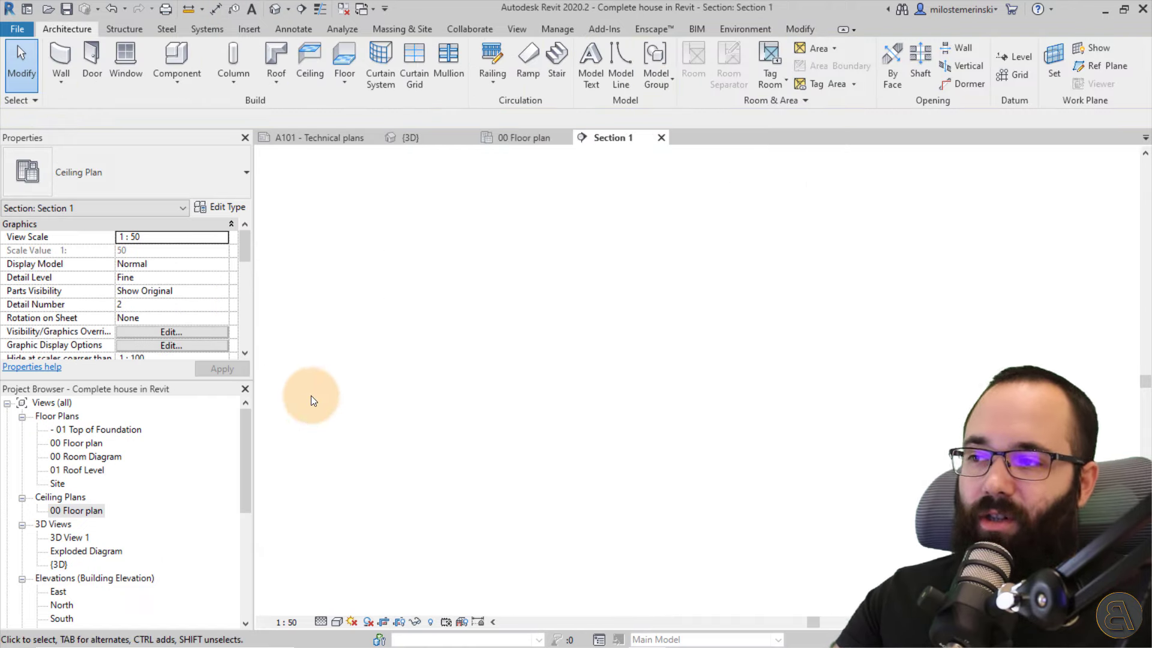
# Select the new ceiling in the section and examine its height relative to the beams, window and sloped roof.
pyautogui.scroll(4, 696, 344)
pyautogui.scroll(3, 696, 340)
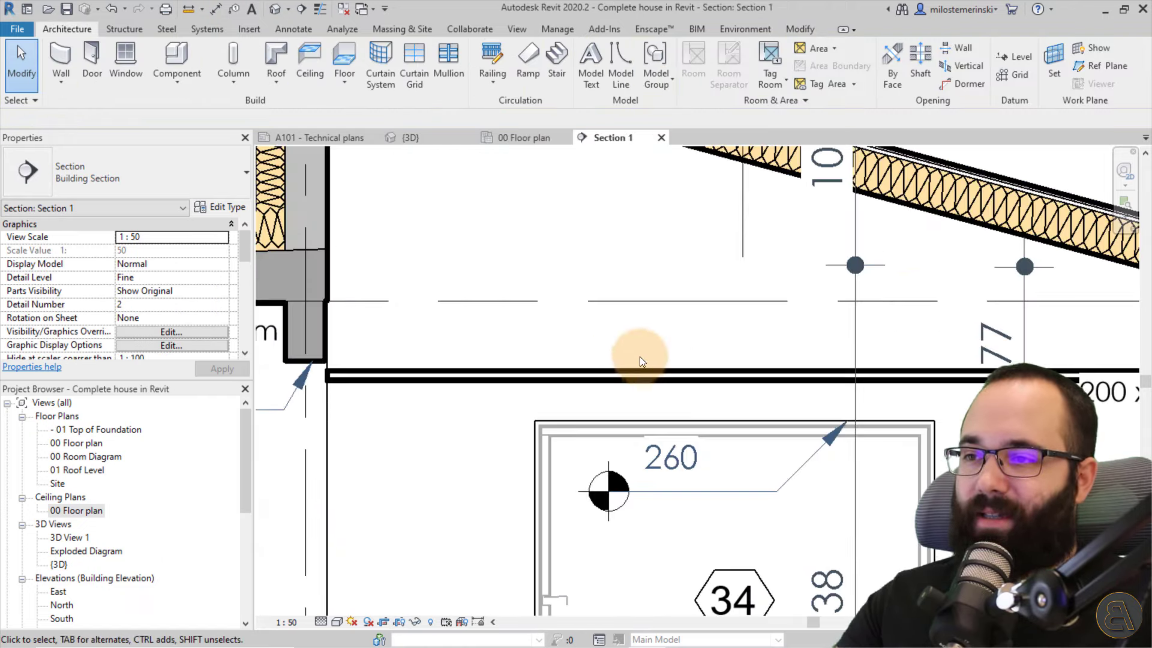
pyautogui.click(563, 372)
pyautogui.scroll(-1, 540, 344)
pyautogui.scroll(4, 402, 361)
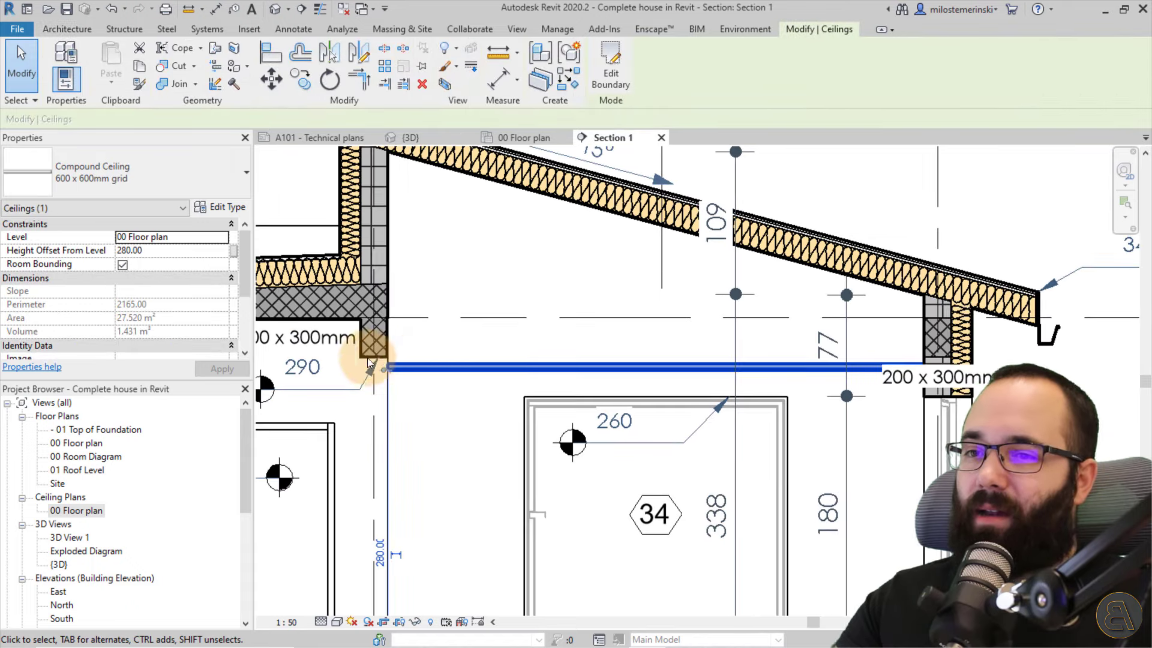
pyautogui.scroll(-4, 416, 363)
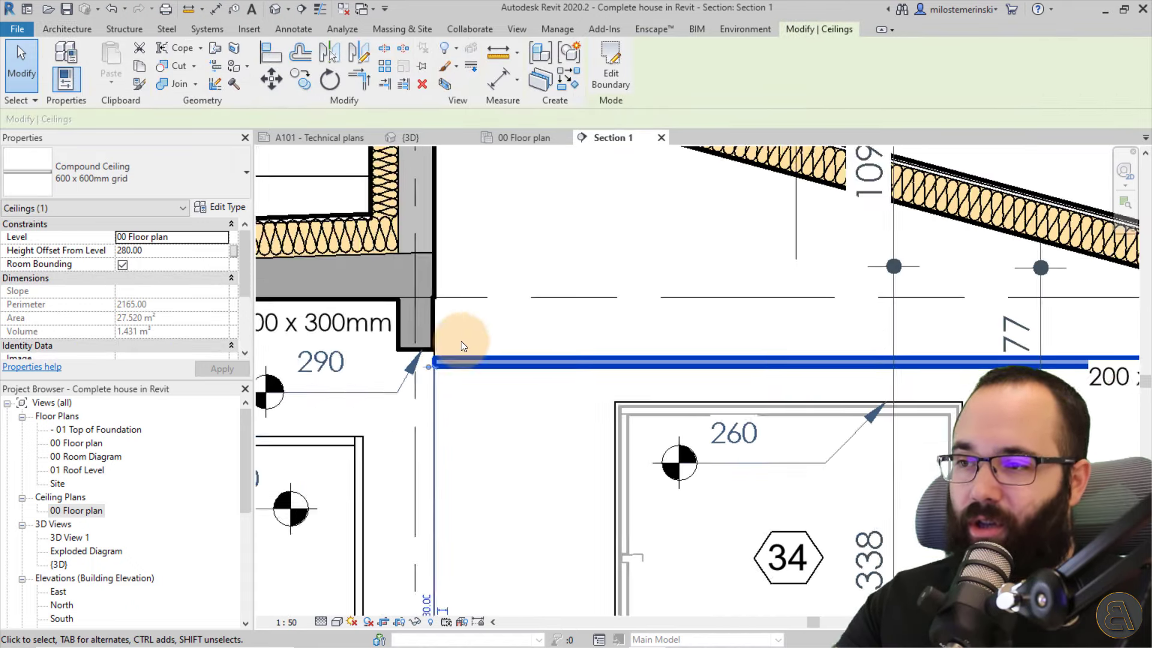
pyautogui.moveTo(458, 334); pyautogui.dragTo(174, 367, button='middle')
pyautogui.scroll(-2, 603, 389)
pyautogui.moveTo(416, 344); pyautogui.dragTo(590, 341, button='middle')
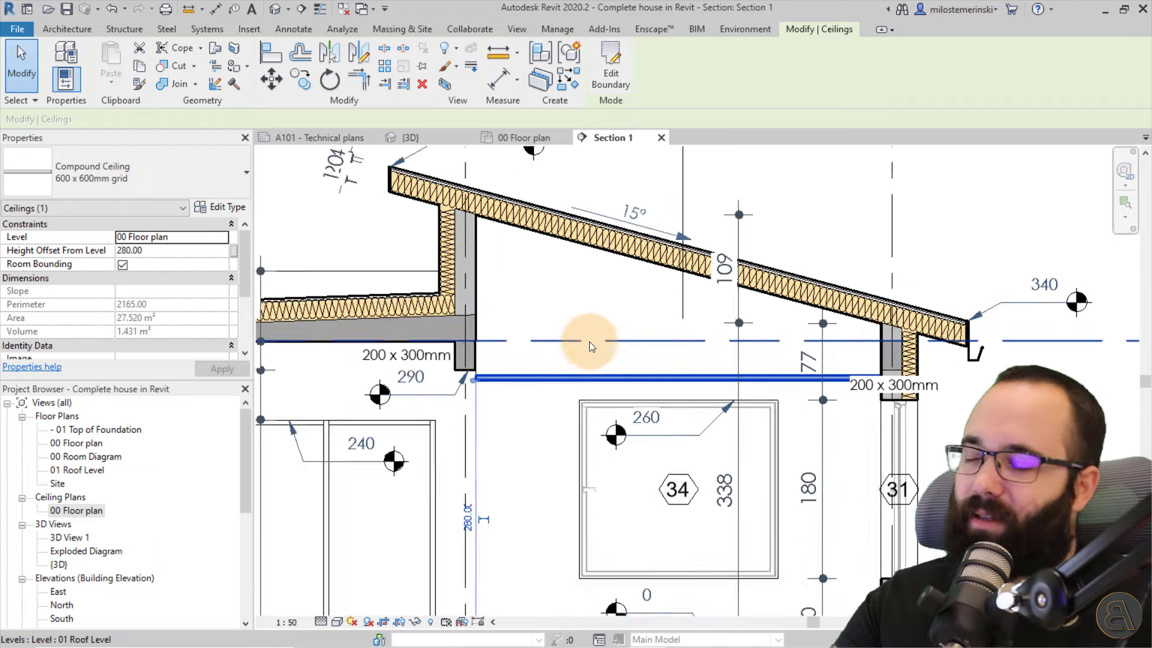
pyautogui.scroll(-1, 589, 341)
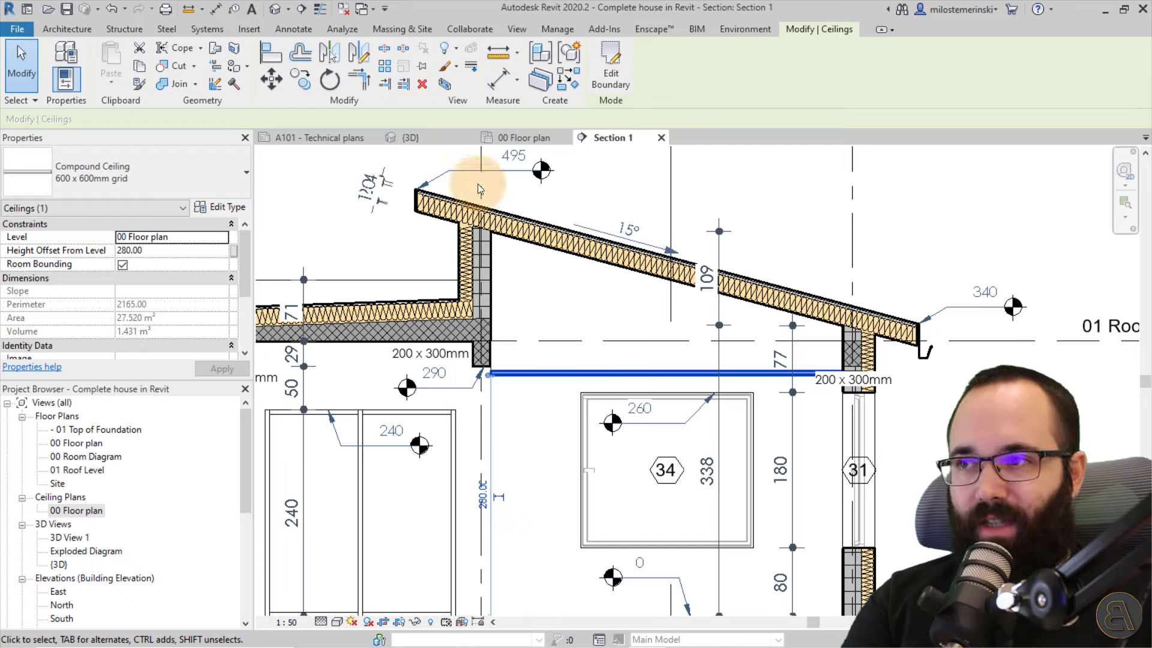
# Return to the 00 Floor plan ceiling plan, edit the new ceiling's boundary and make its east edge slope-defining.
pyautogui.click(523, 141)
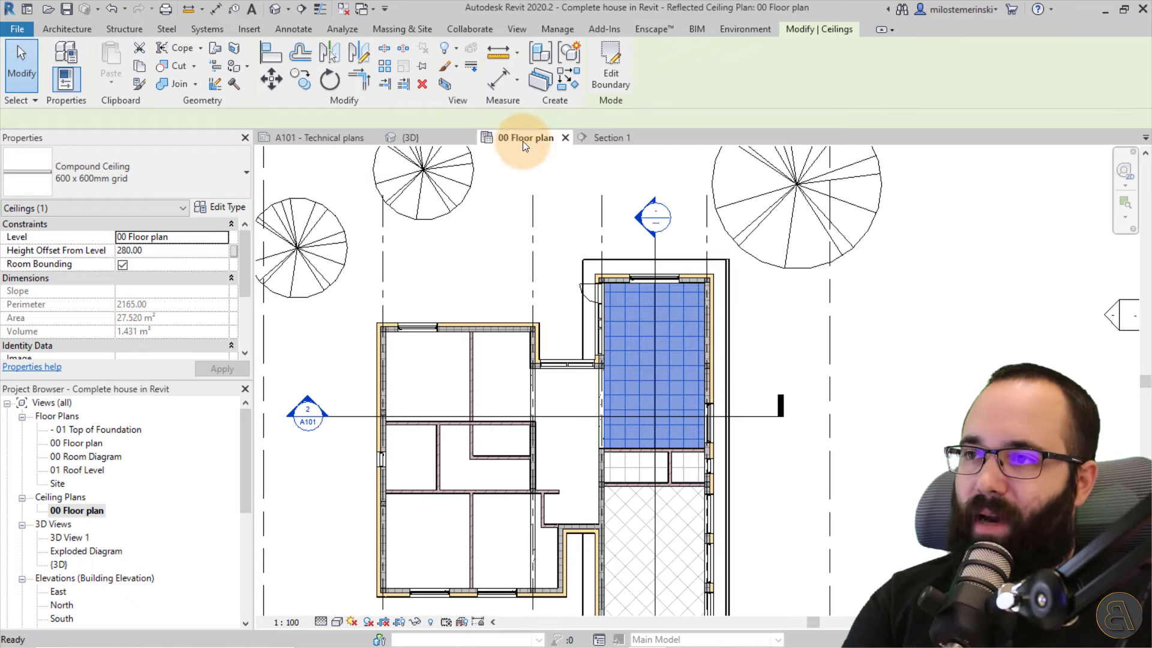
pyautogui.scroll(3, 711, 358)
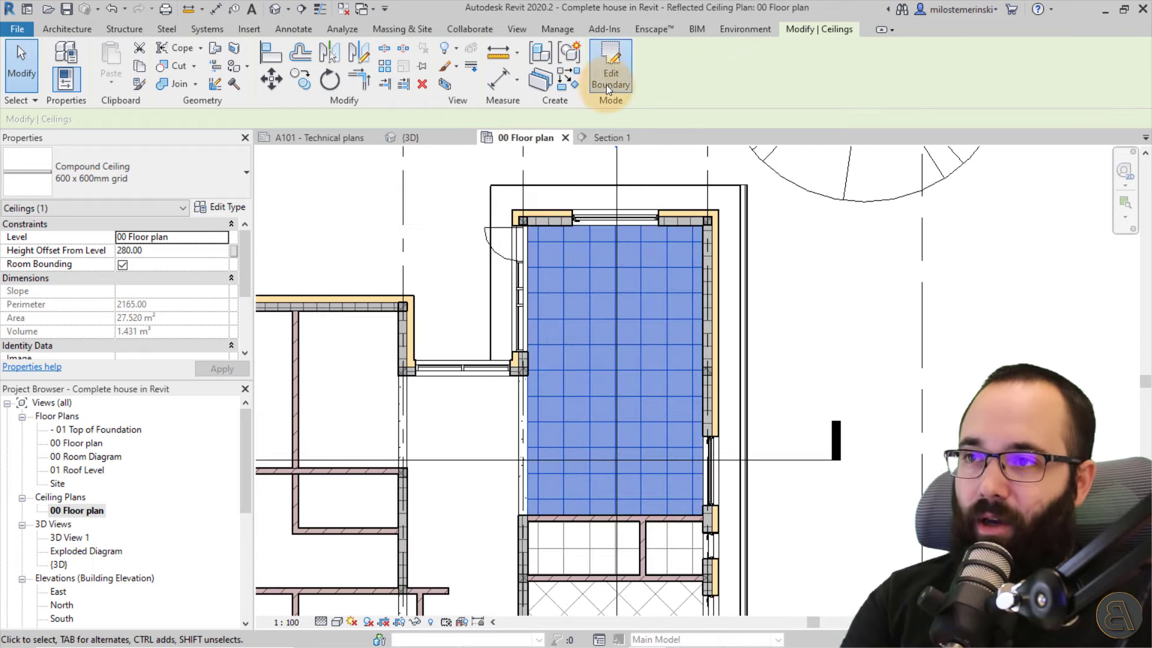
pyautogui.click(608, 88)
pyautogui.click(704, 351)
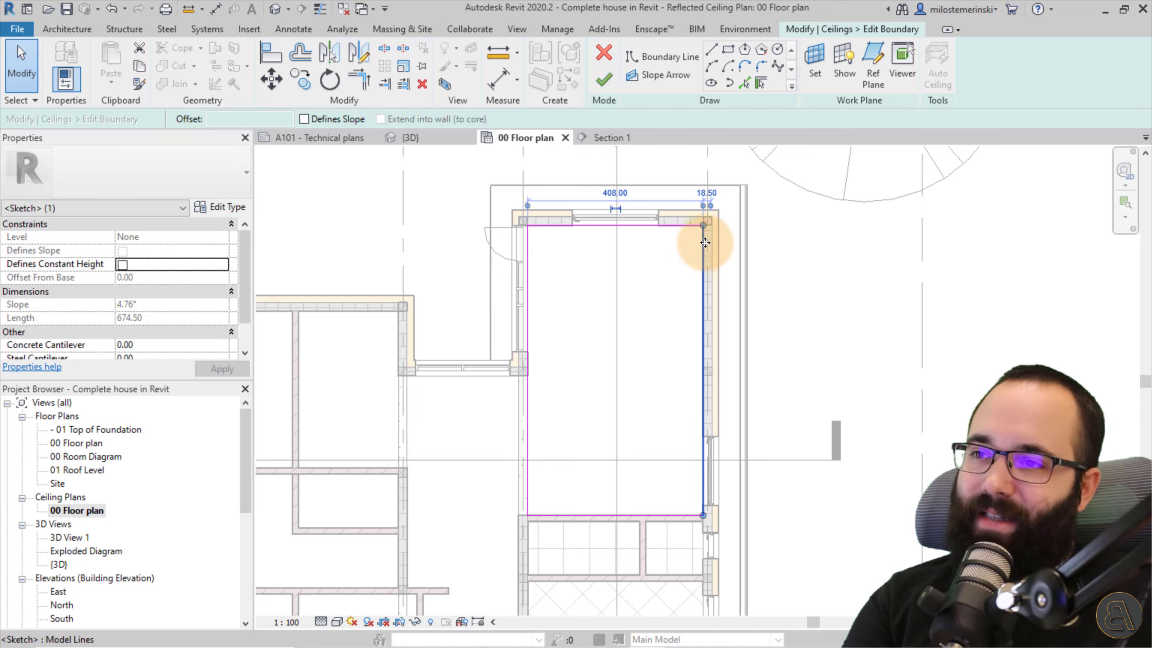
pyautogui.click(329, 119)
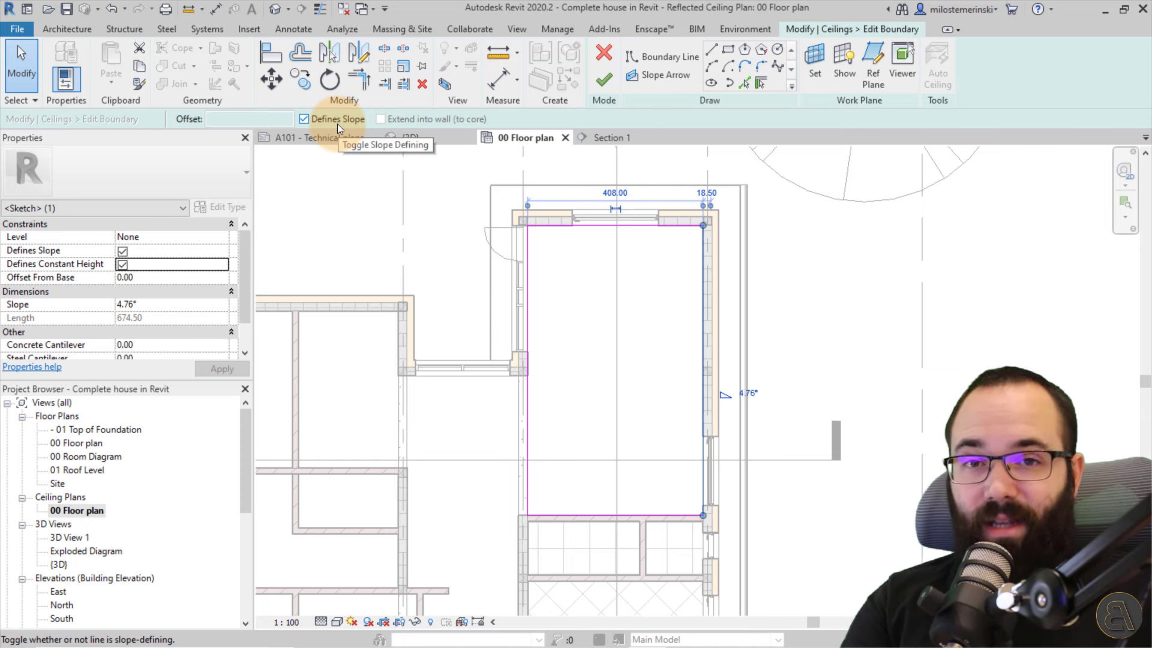
# Set the slope of the ceiling's east boundary edge to 15° and finish the boundary edit.
pyautogui.click(747, 393)
pyautogui.scroll(4, 770, 415)
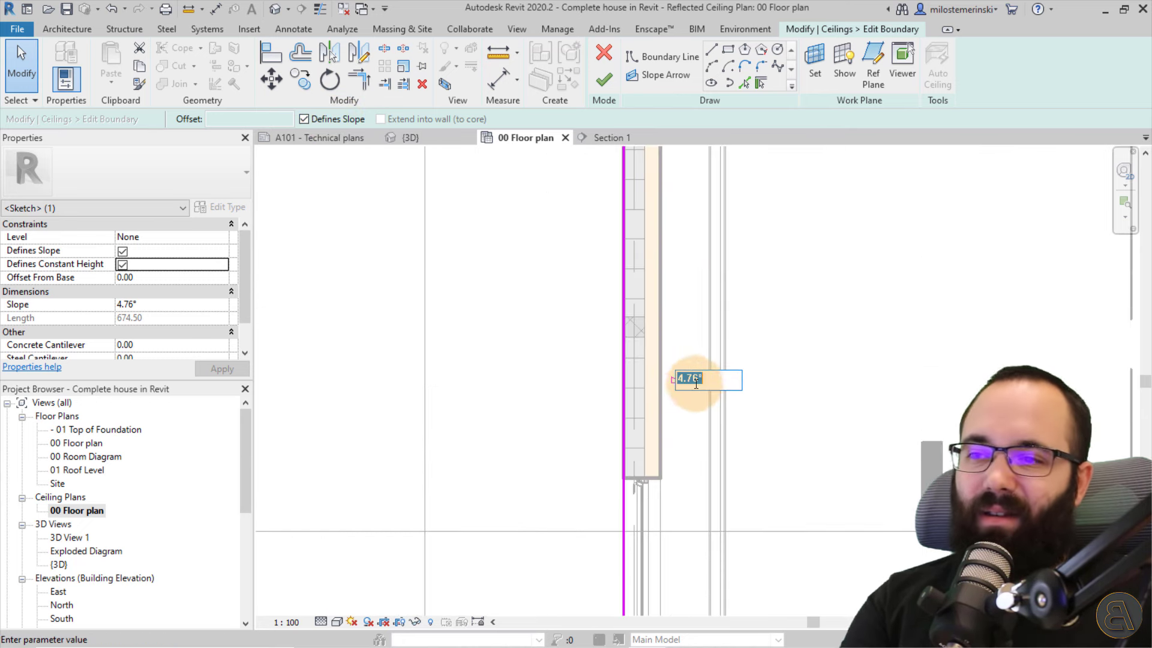
pyautogui.scroll(-4, 726, 407)
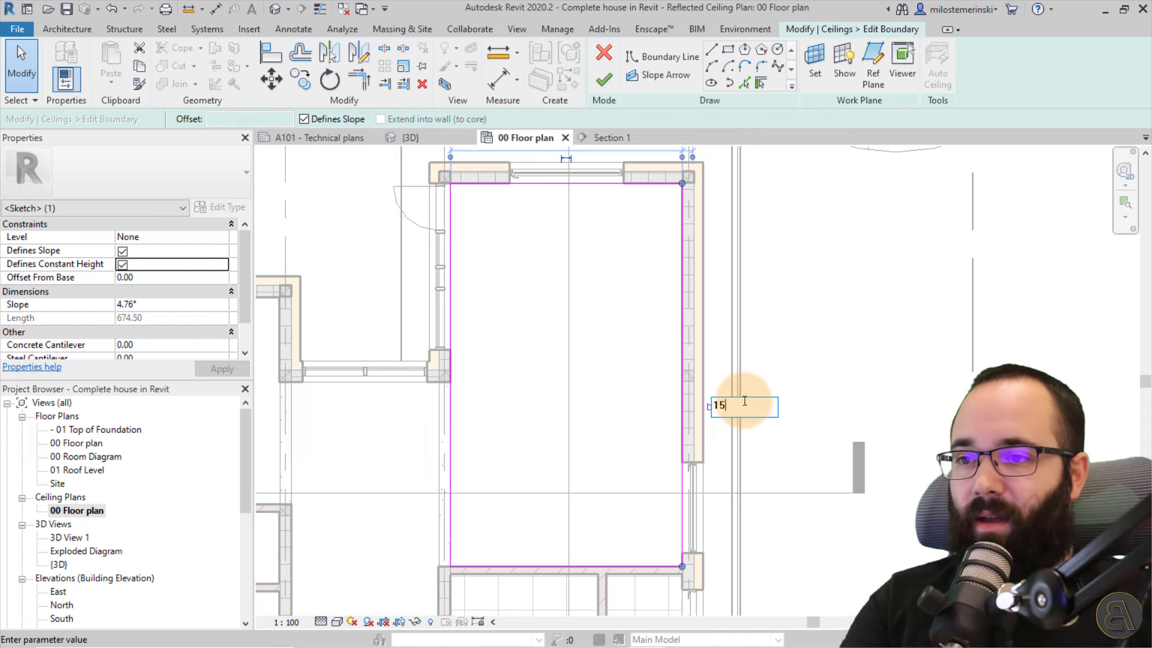
pyautogui.press('Return')
pyautogui.click(602, 84)
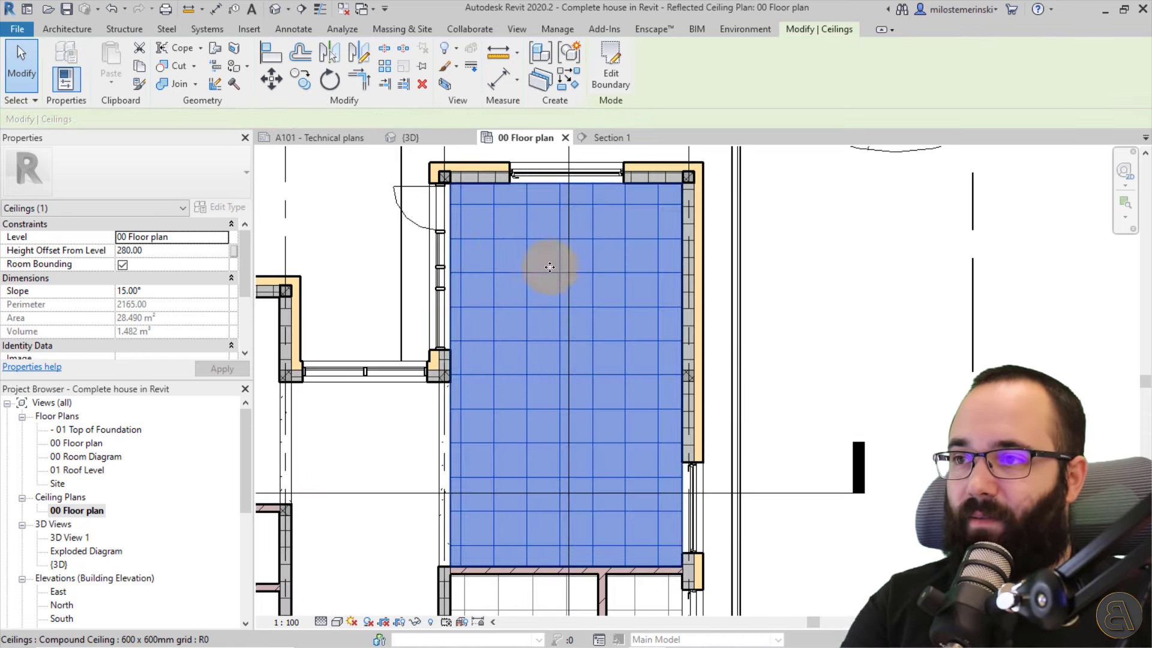
# Switch back to Section 1 and examine how the sloped ceiling runs beneath the roof, then deselect it.
pyautogui.scroll(-2, 660, 174)
pyautogui.click(629, 138)
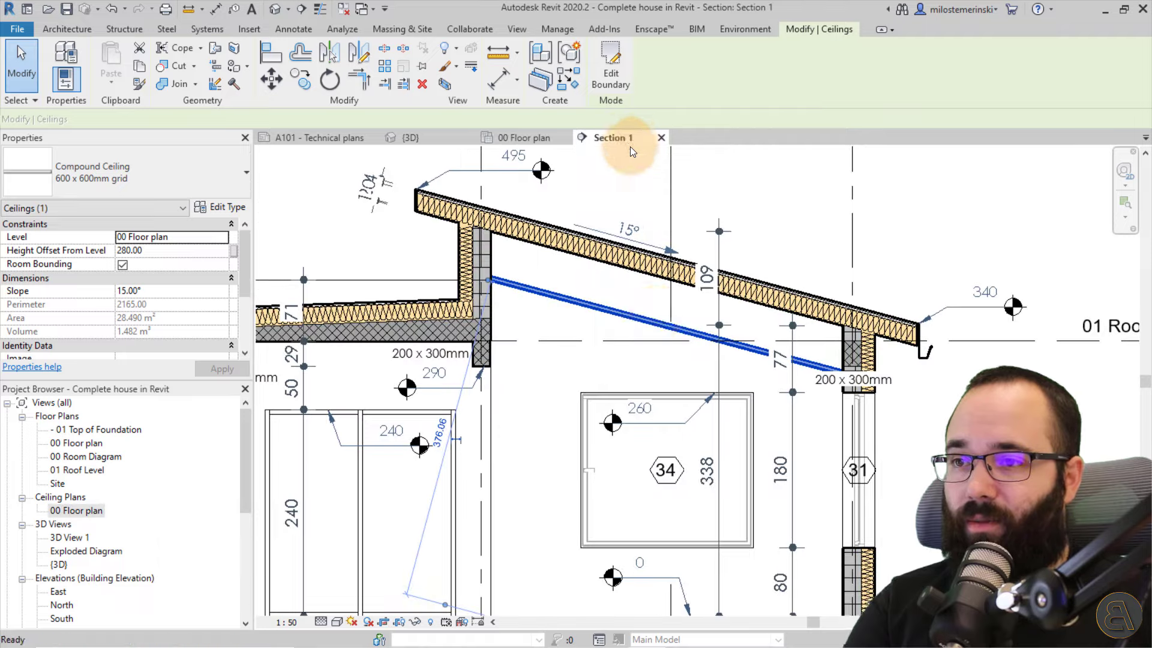
pyautogui.scroll(3, 474, 315)
pyautogui.click(455, 324)
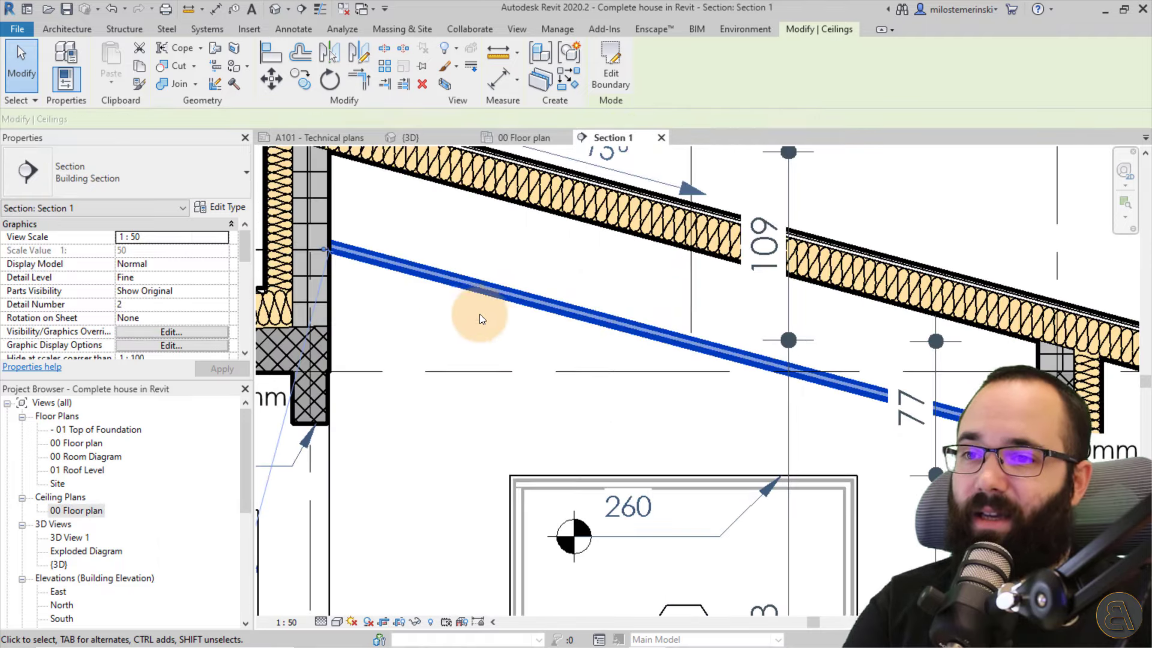
pyautogui.click(489, 287)
pyautogui.scroll(-2, 480, 318)
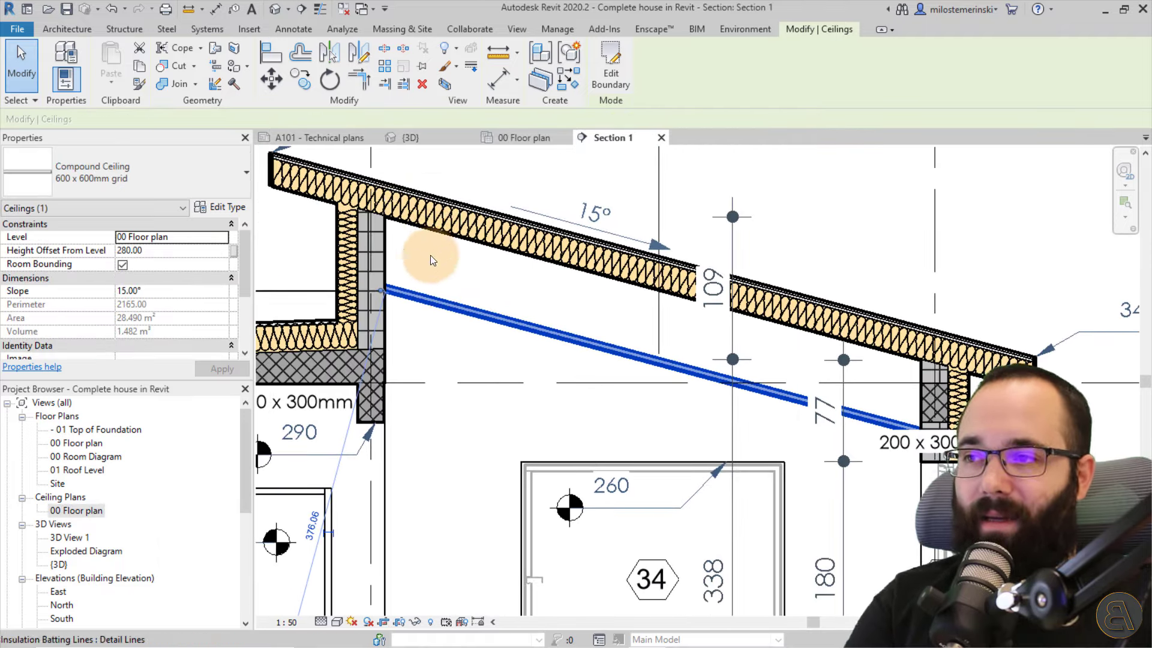
pyautogui.scroll(-1, 456, 258)
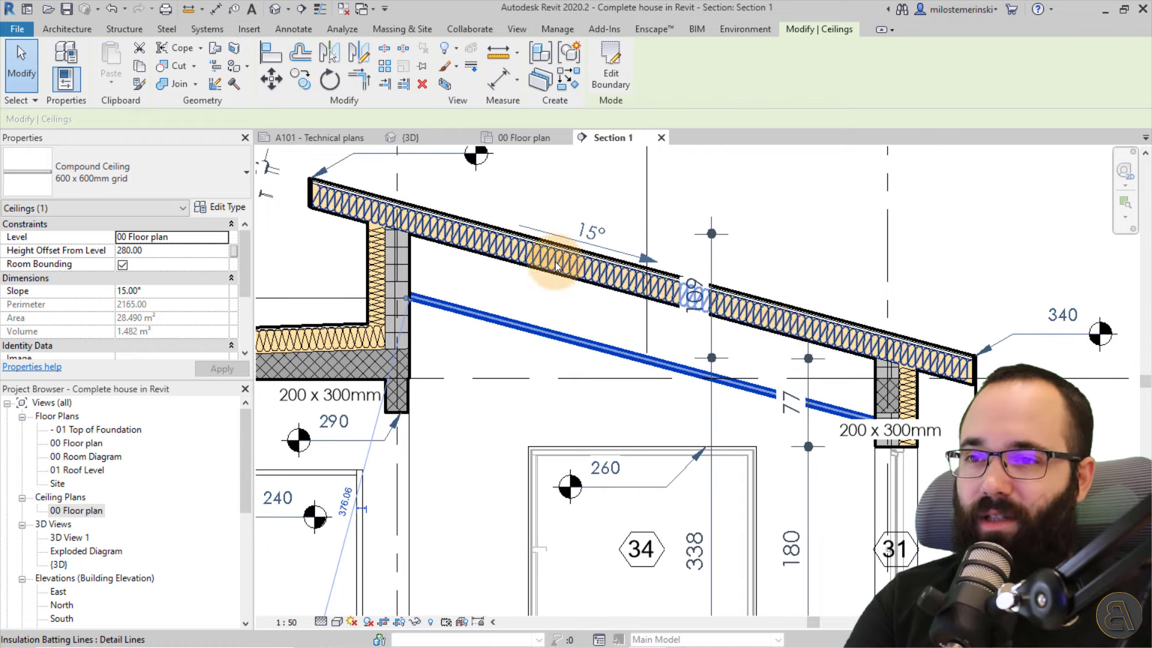
pyautogui.click(579, 312)
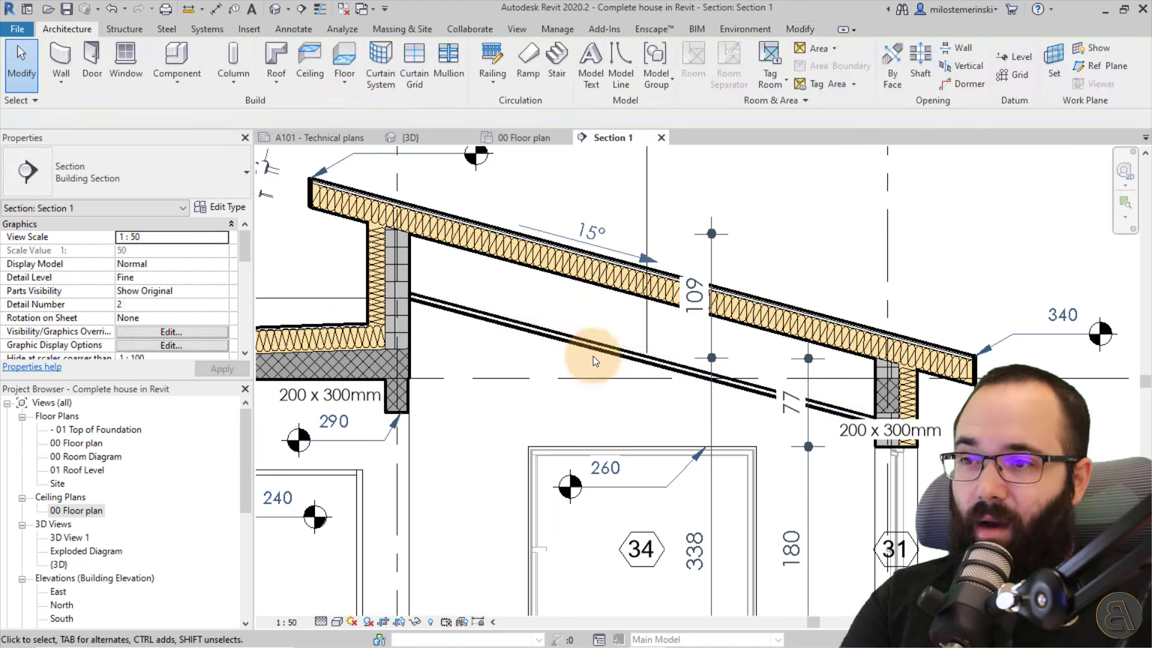
# Set the sloped ceiling's height offset from level to 290 in the section, then deselect the ceiling.
pyautogui.click(586, 346)
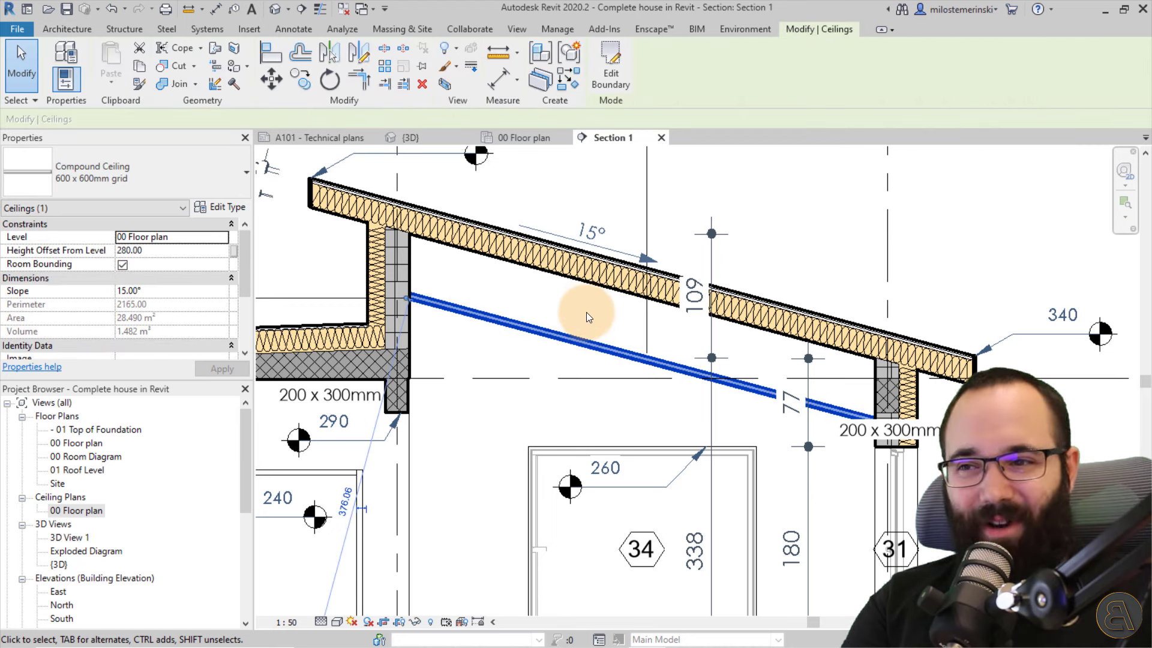
pyautogui.click(153, 255)
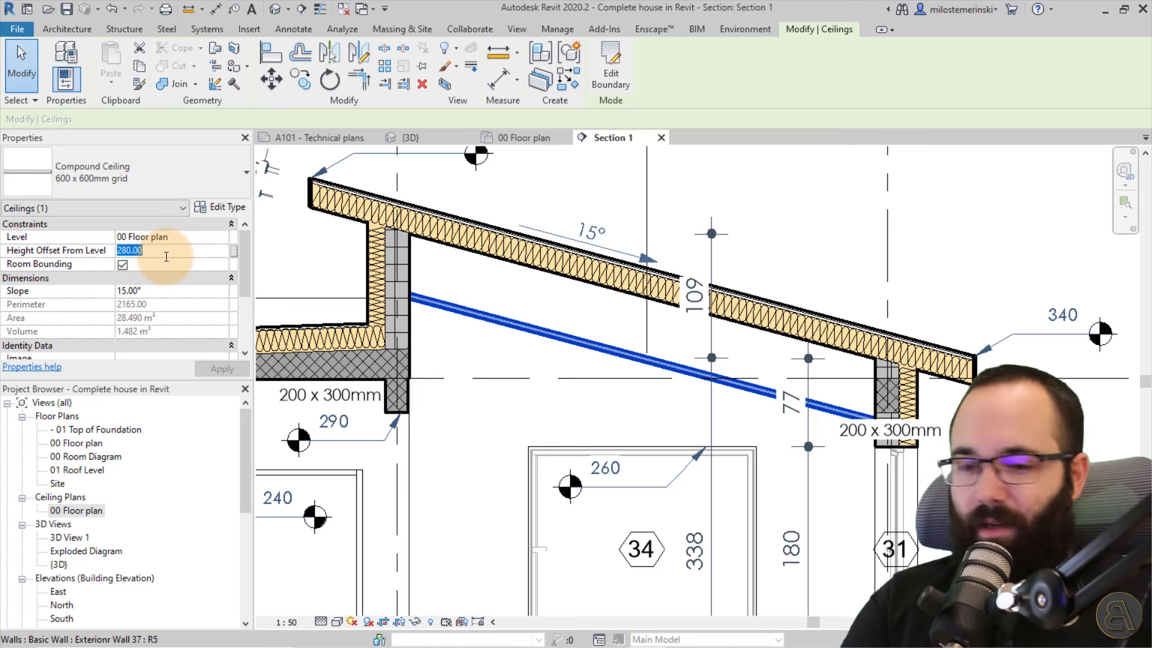
pyautogui.press('Return')
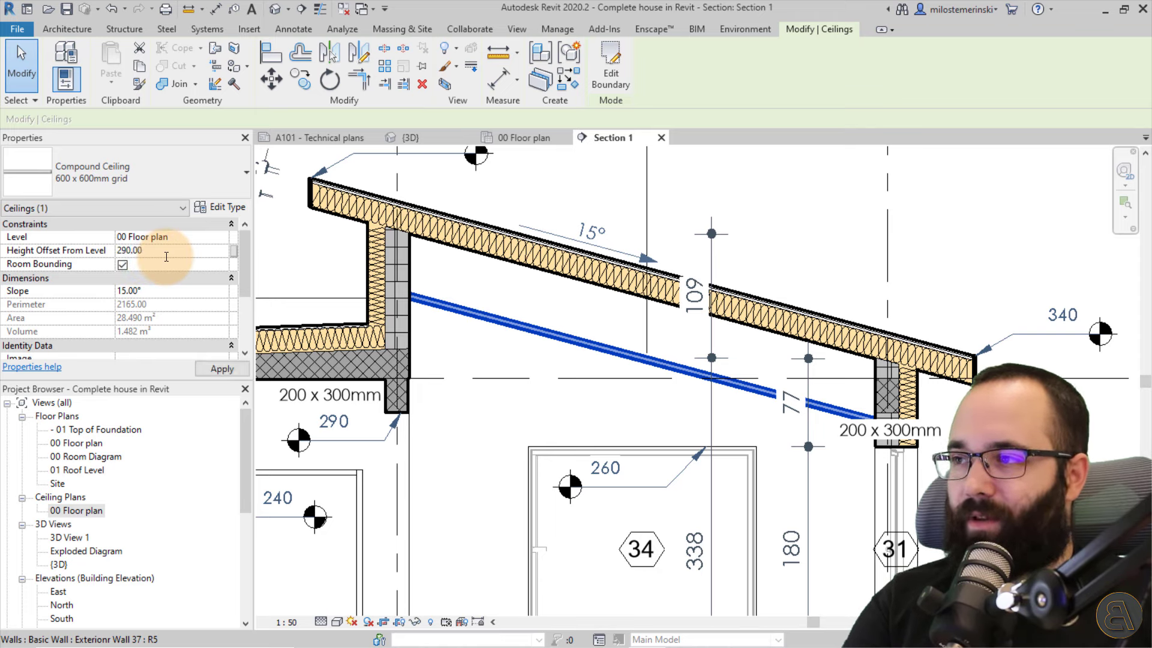
pyautogui.click(217, 369)
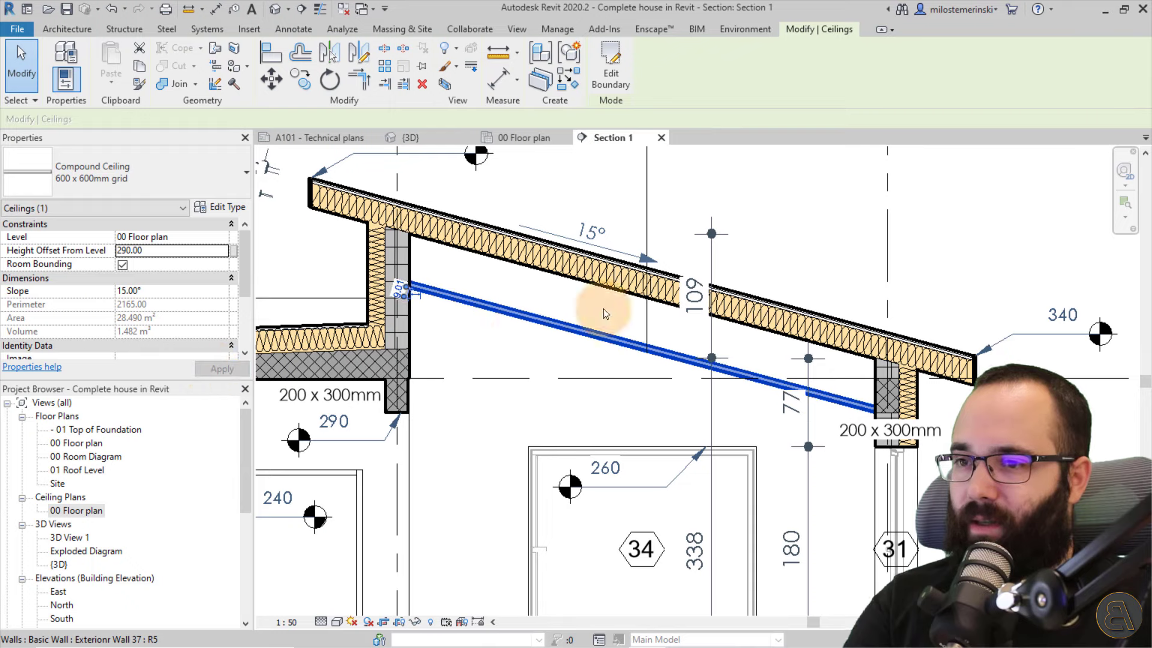
pyautogui.click(510, 341)
pyautogui.moveTo(496, 348); pyautogui.dragTo(527, 331, button='middle')
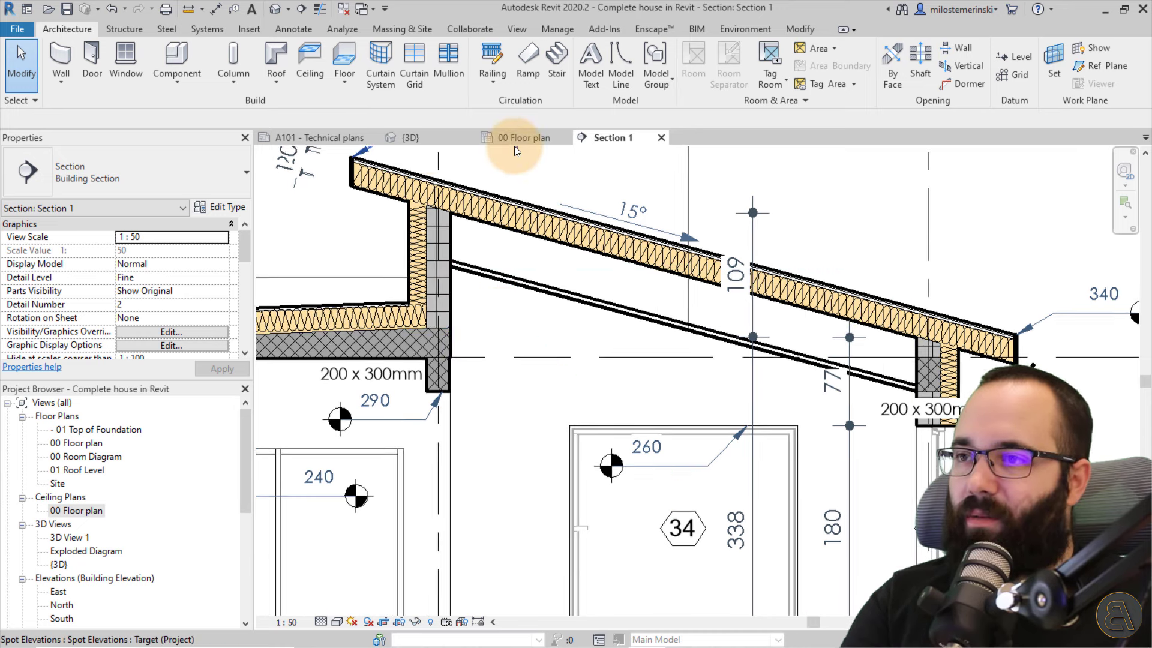
# Return to the 00 Floor plan reflected ceiling plan with the whole house in view.
pyautogui.click(514, 142)
pyautogui.scroll(-2, 618, 276)
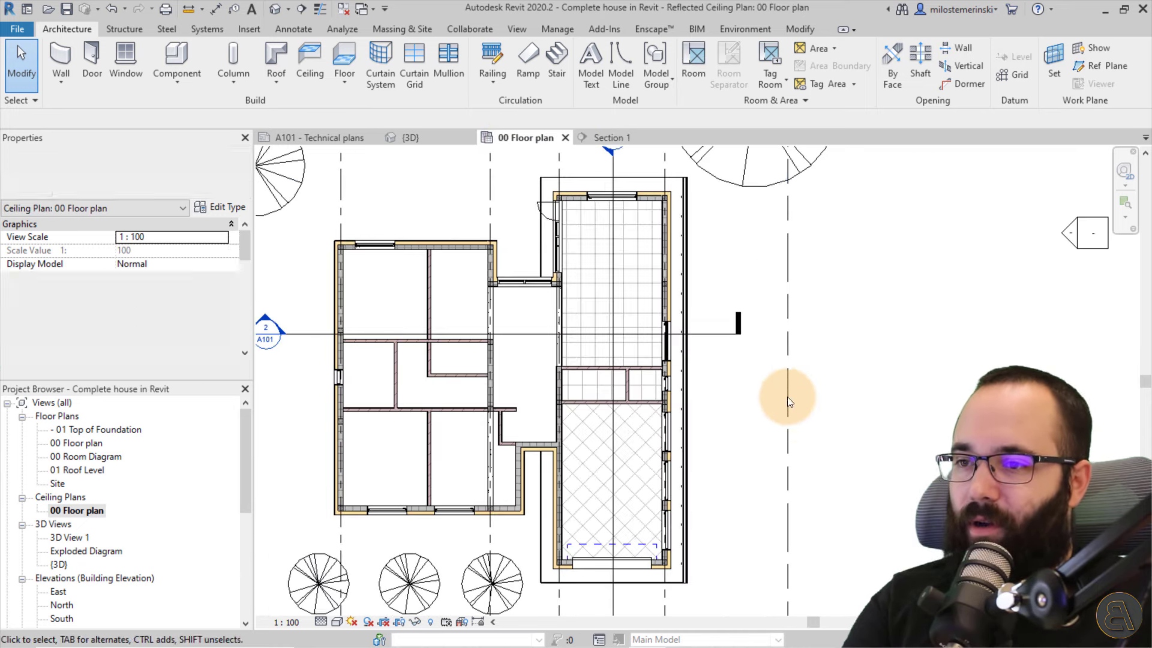
pyautogui.moveTo(787, 398); pyautogui.dragTo(769, 416, button='middle')
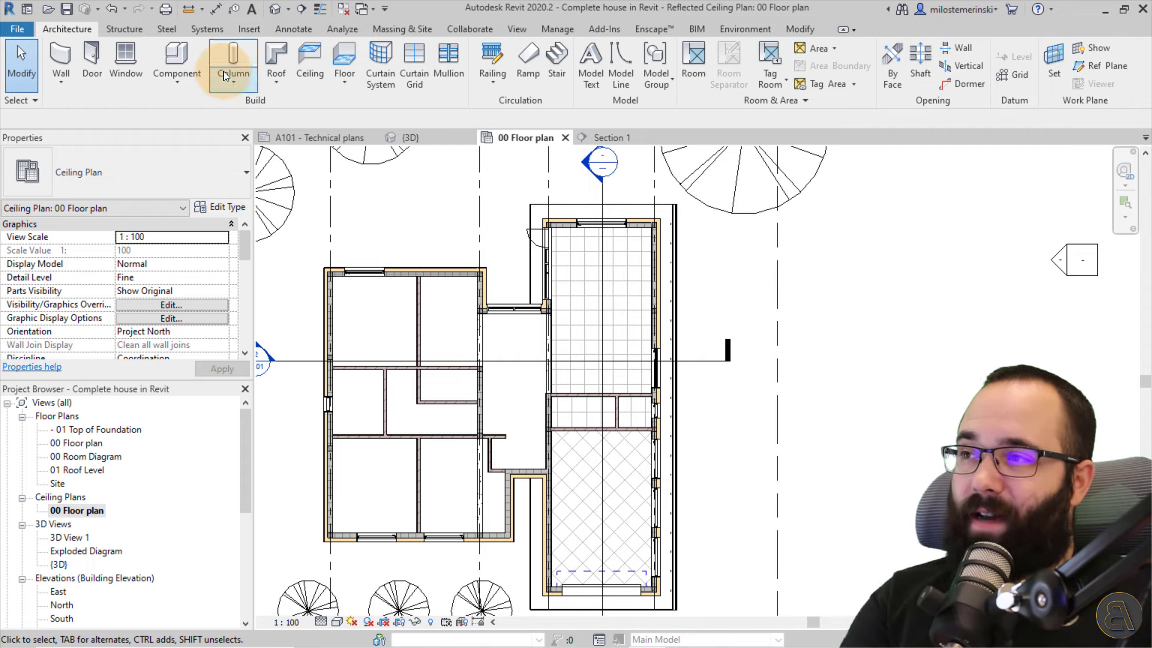
pyautogui.click(177, 57)
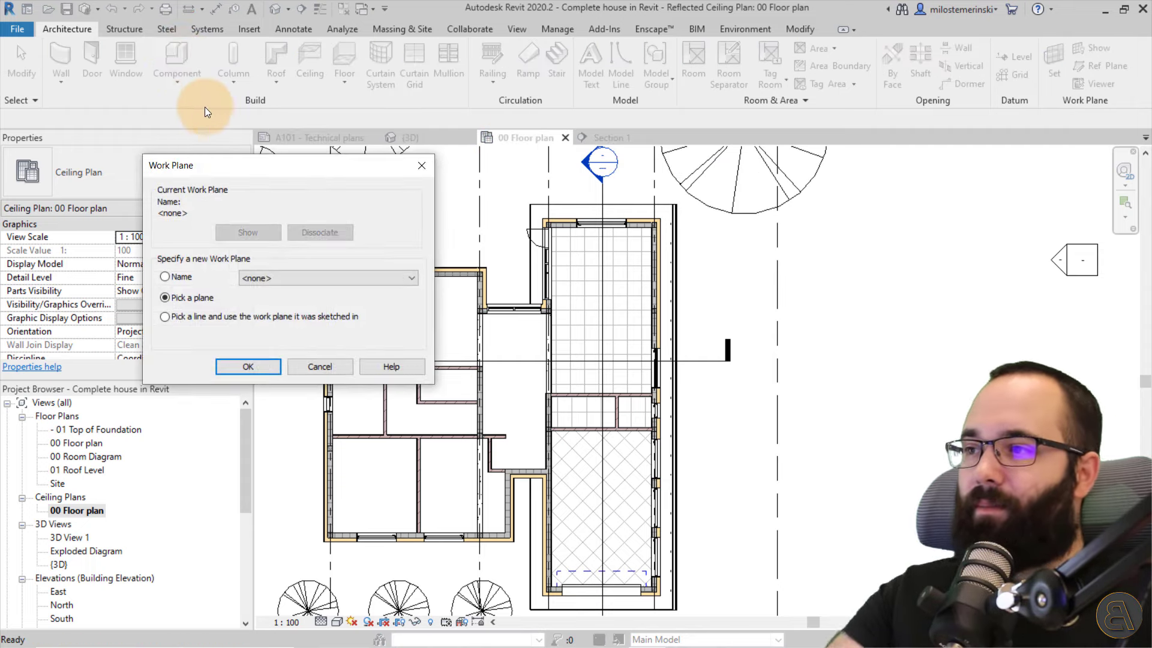
pyautogui.click(422, 165)
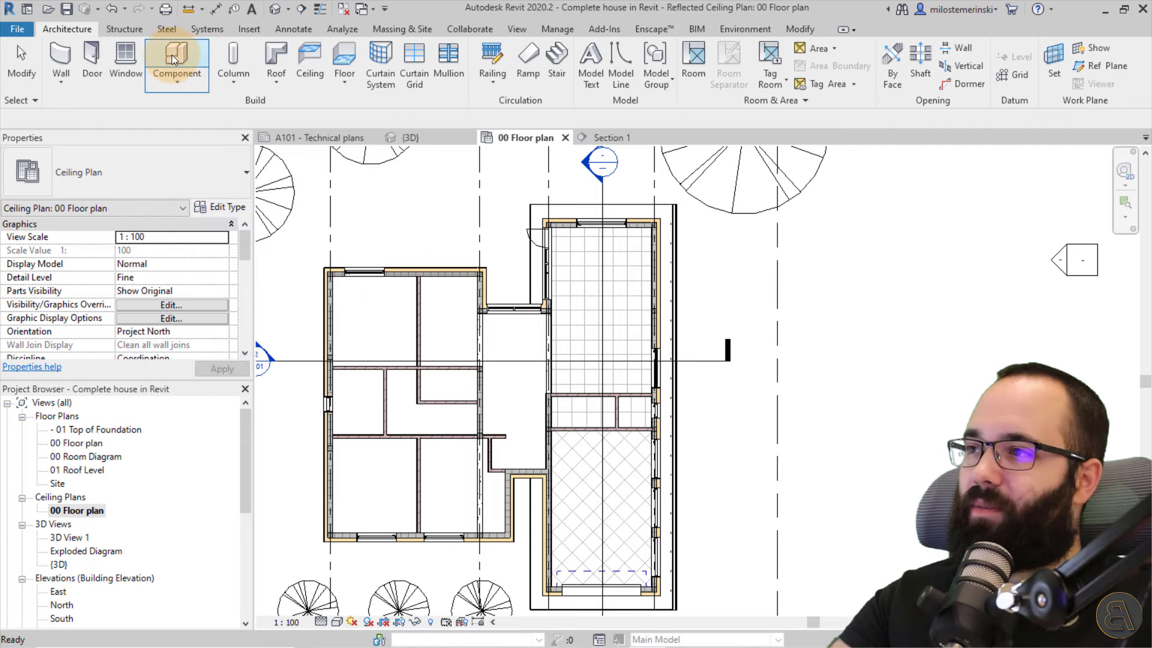
pyautogui.click(172, 55)
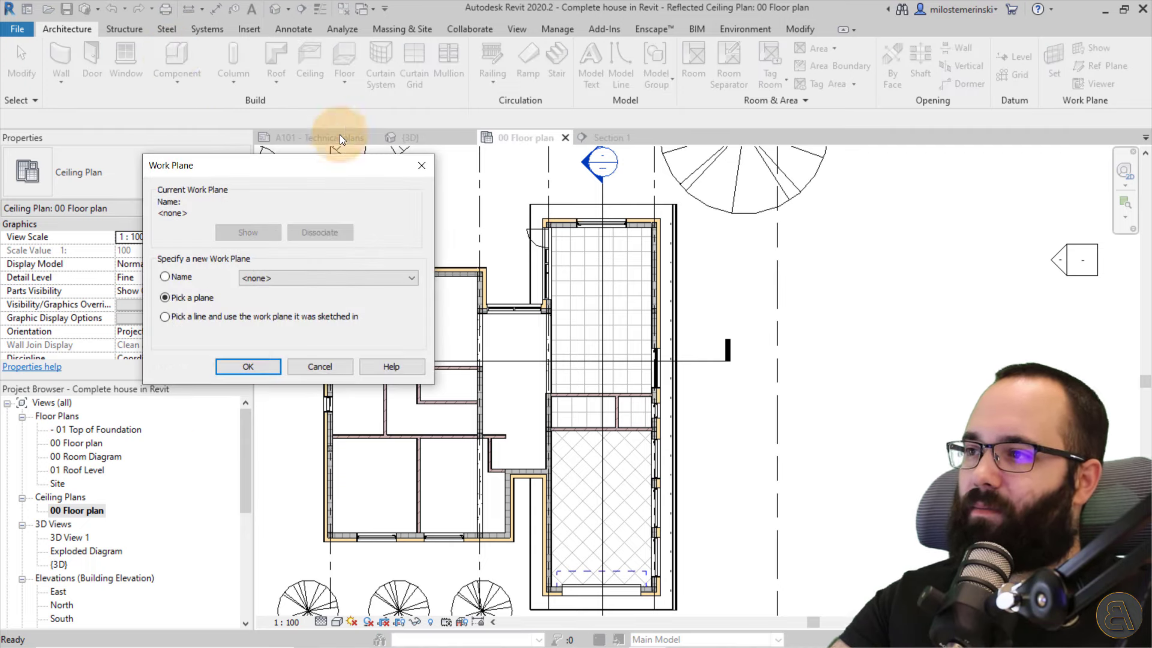
pyautogui.click(411, 166)
pyautogui.click(171, 88)
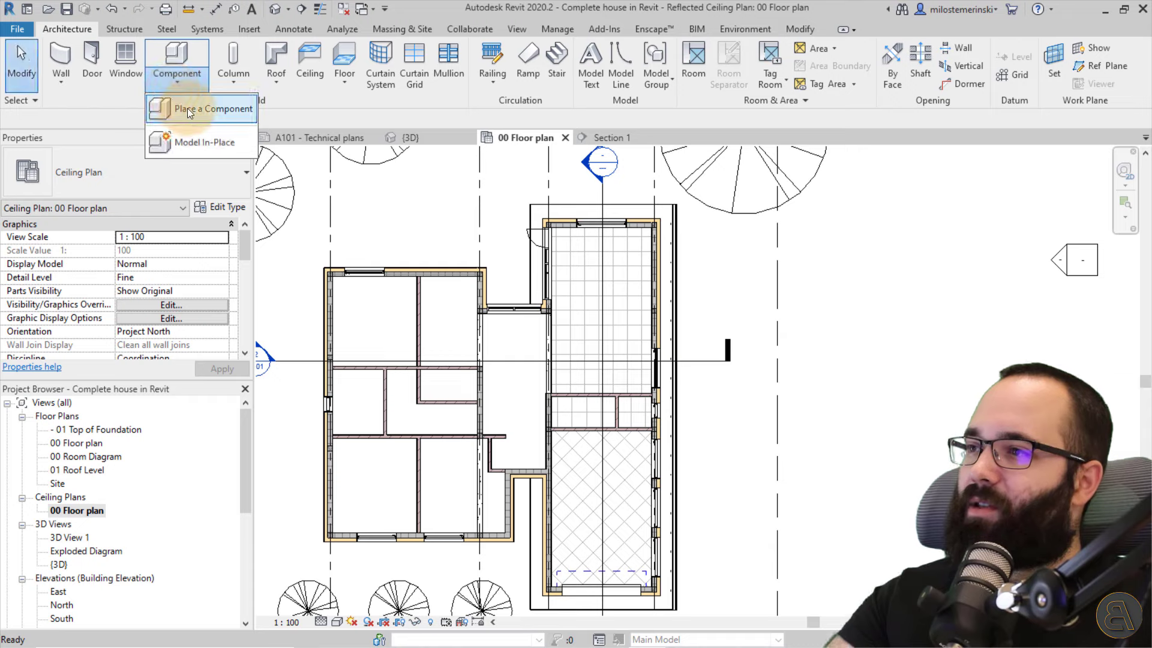
pyautogui.click(190, 111)
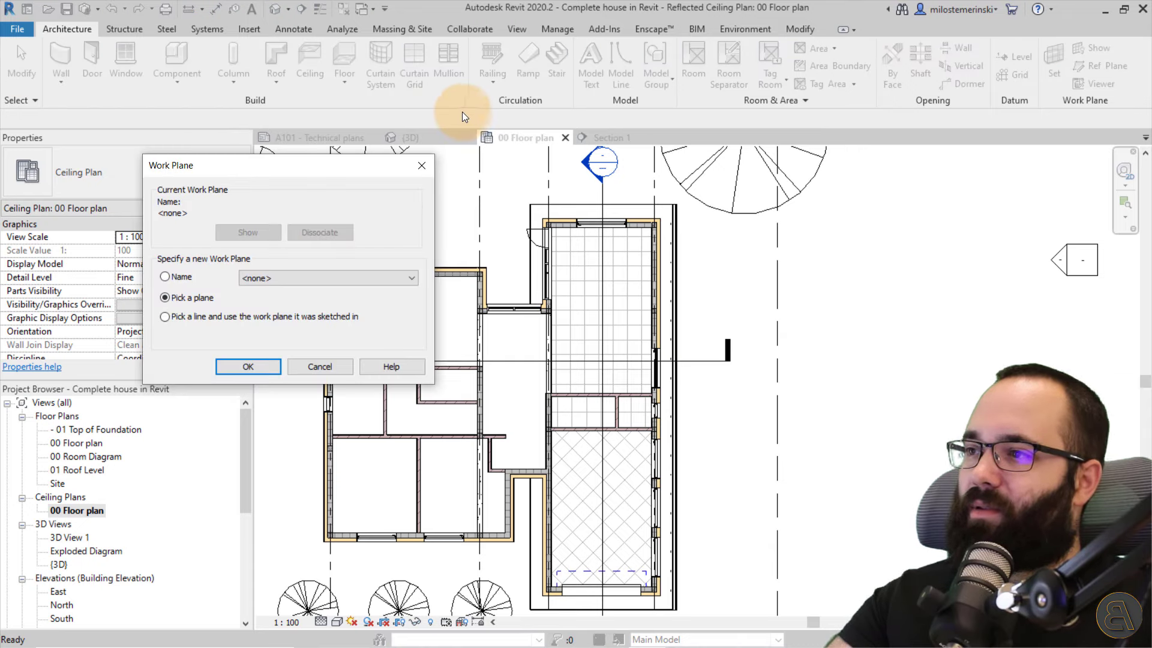
pyautogui.click(315, 362)
pyautogui.click(172, 81)
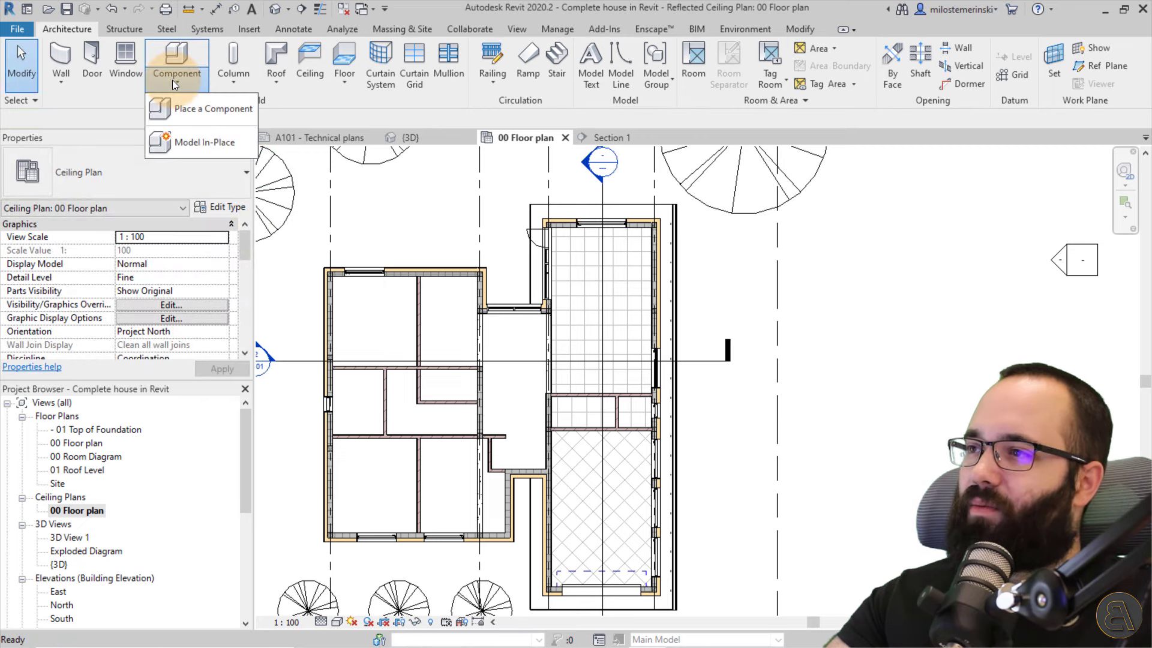
# Start loading a family and browse the US Metric library to the Lighting > Architectural > Internal folder.
pyautogui.click(257, 34)
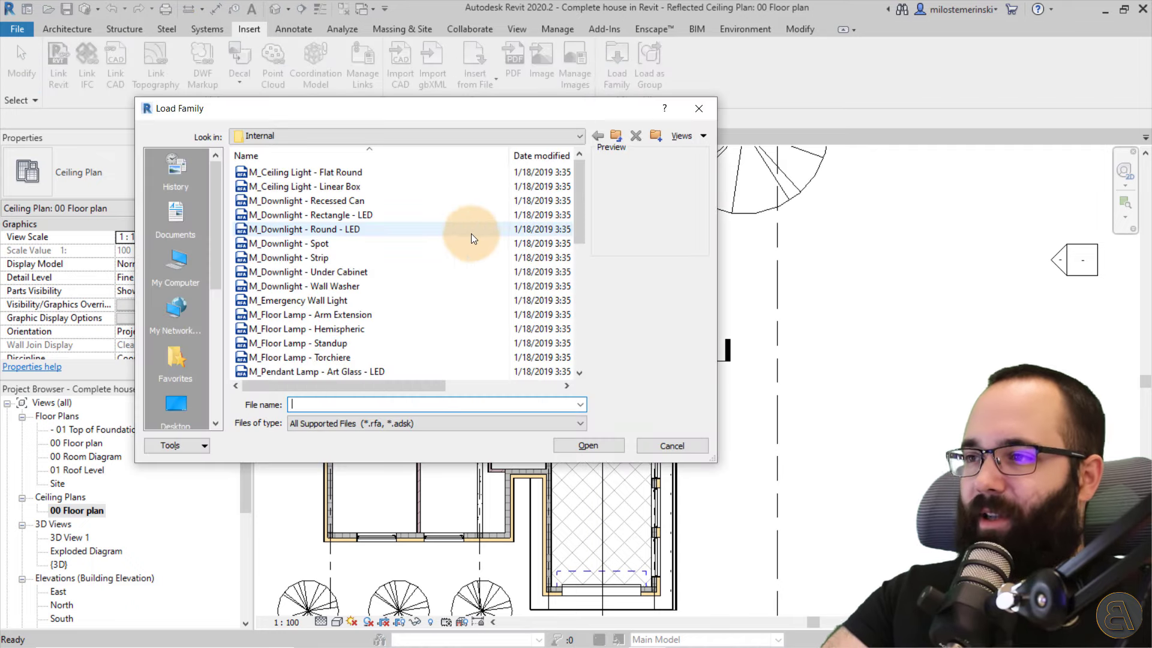
pyautogui.click(611, 137)
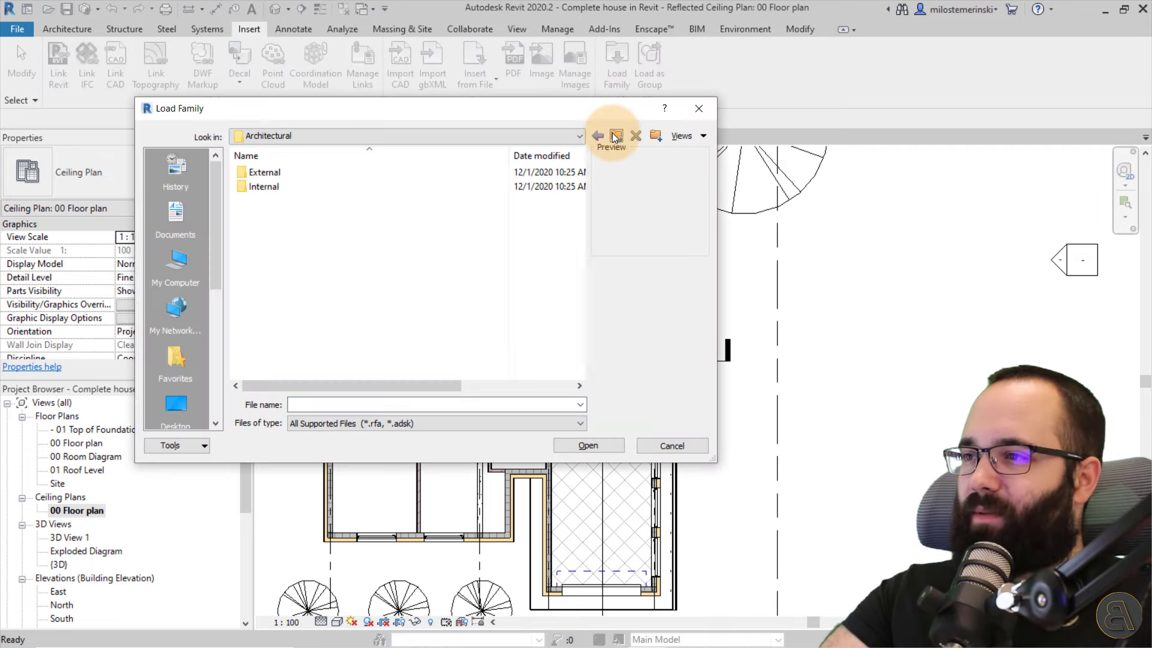
pyautogui.click(613, 137)
pyautogui.click(615, 137)
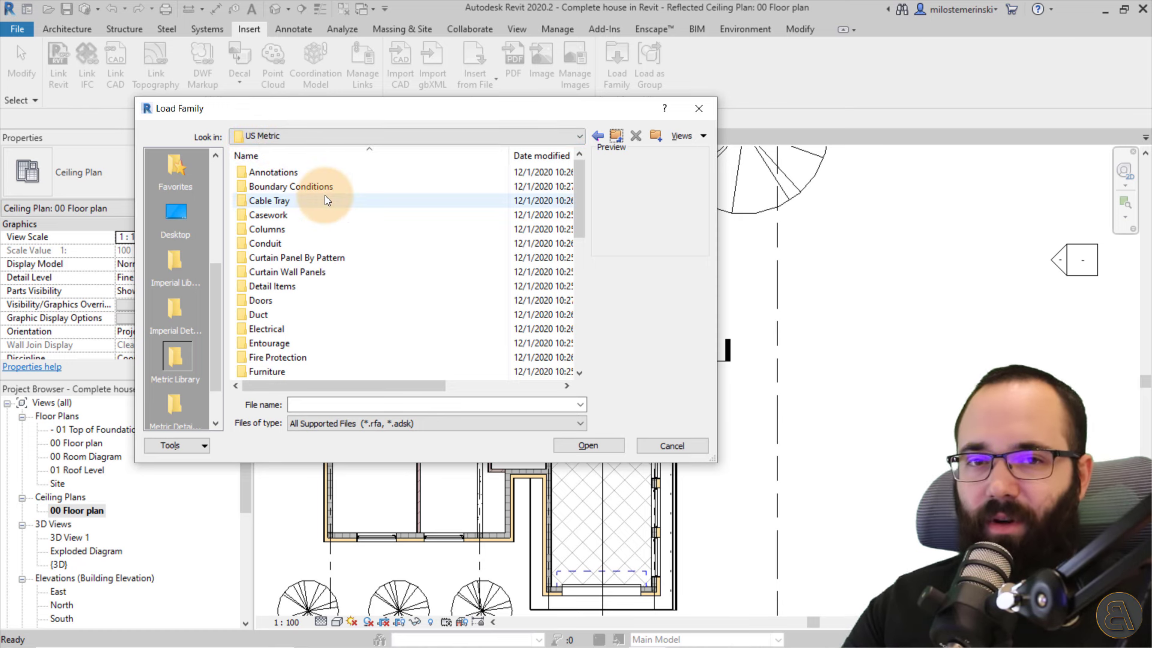
pyautogui.scroll(-6, 289, 236)
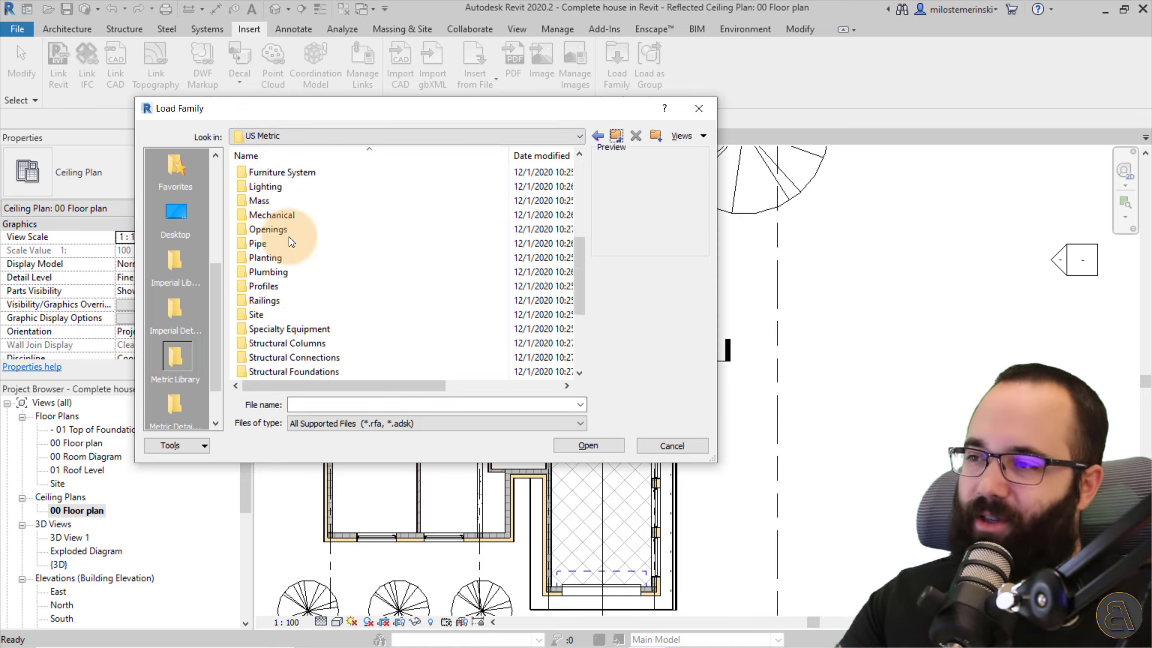
pyautogui.scroll(3, 283, 235)
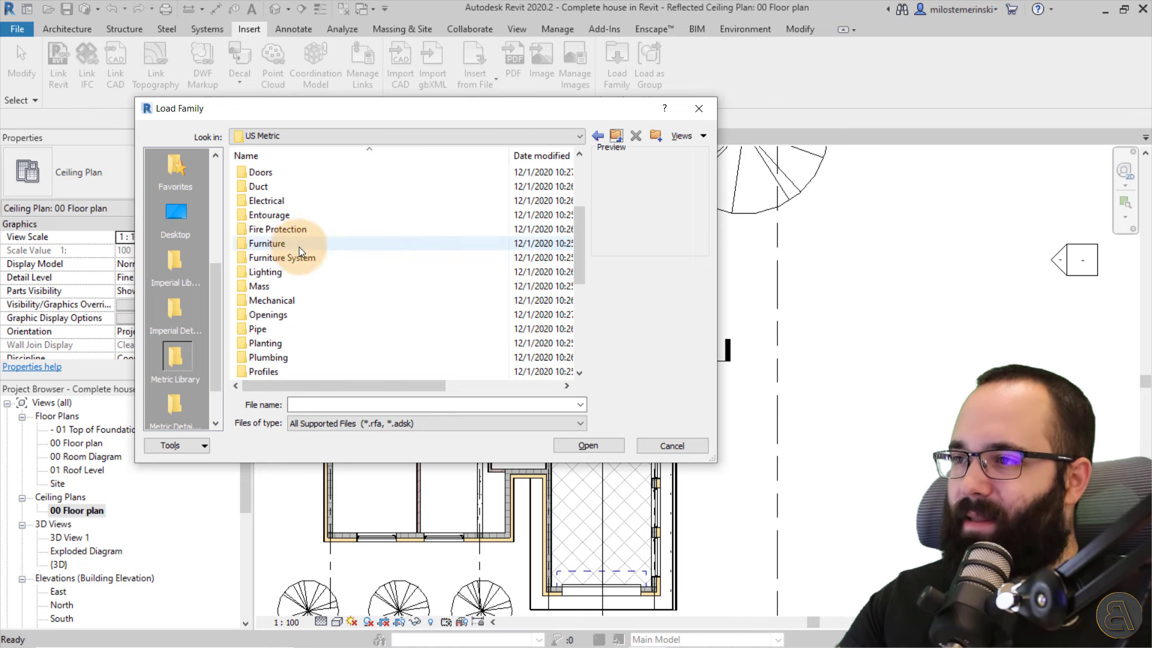
pyautogui.click(268, 271)
pyautogui.doubleClick(269, 272)
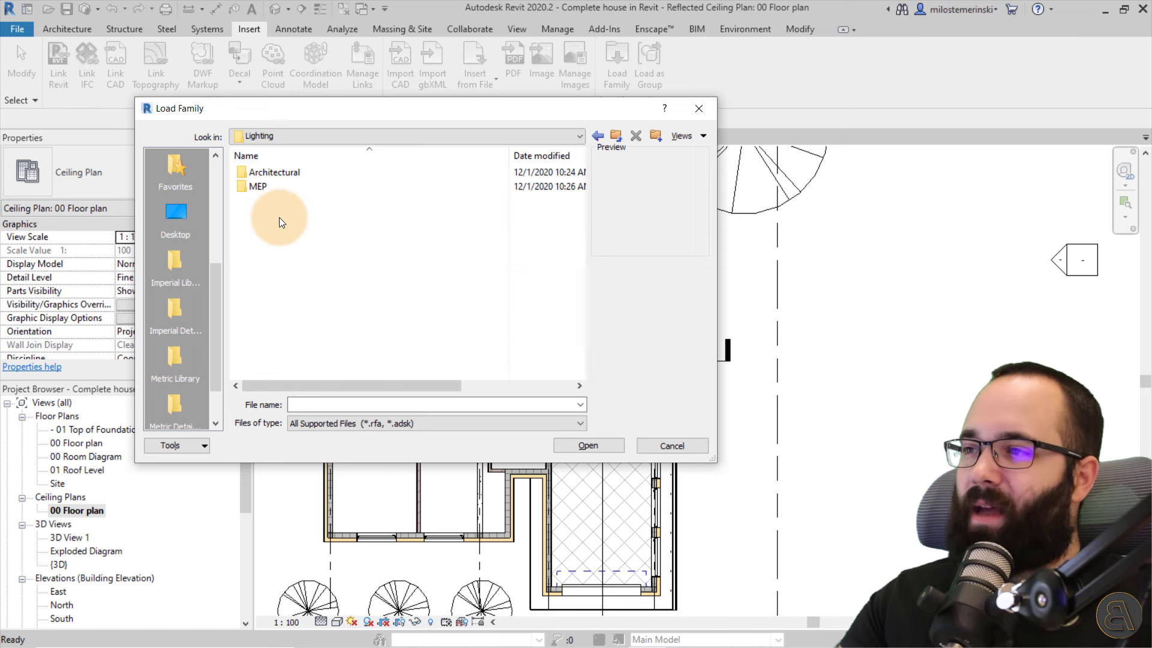
pyautogui.doubleClick(263, 172)
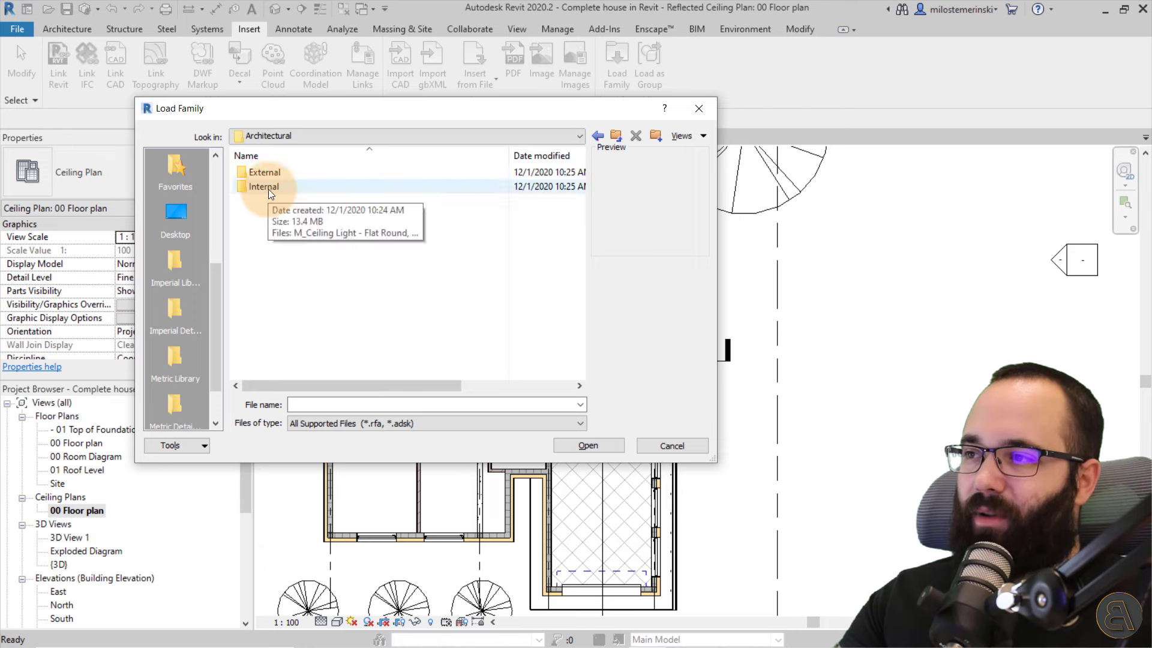
pyautogui.doubleClick(269, 189)
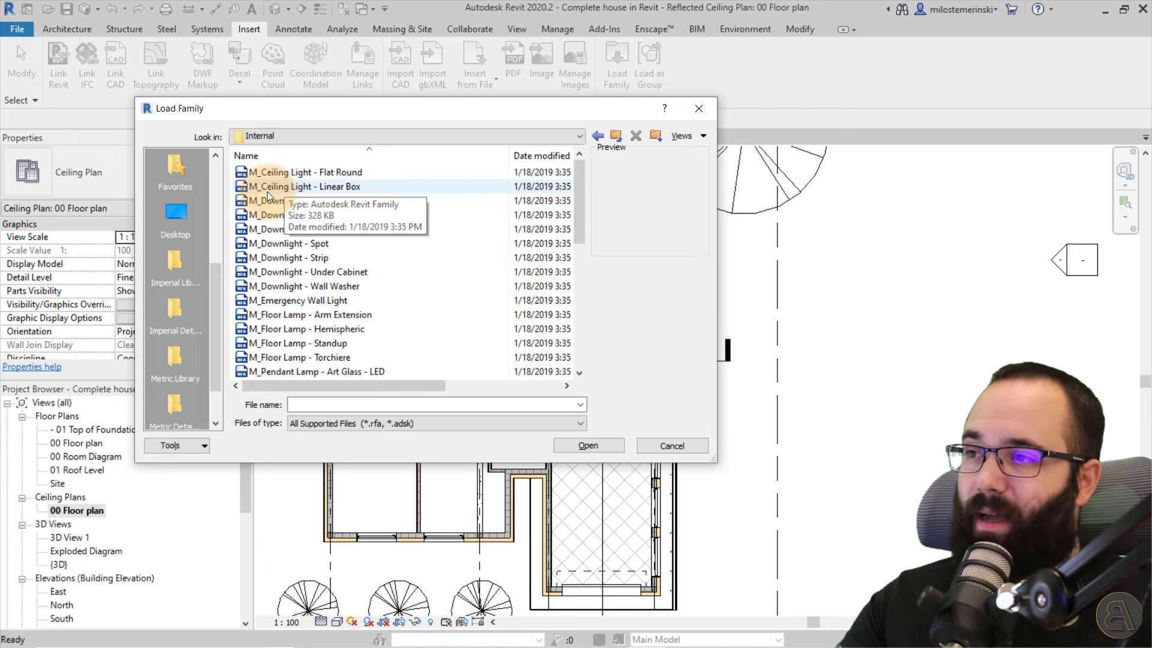
# Preview the flat round and linear box ceiling lights, and load the M_Ceiling Light - Linear Box family.
pyautogui.click(291, 189)
pyautogui.click(318, 176)
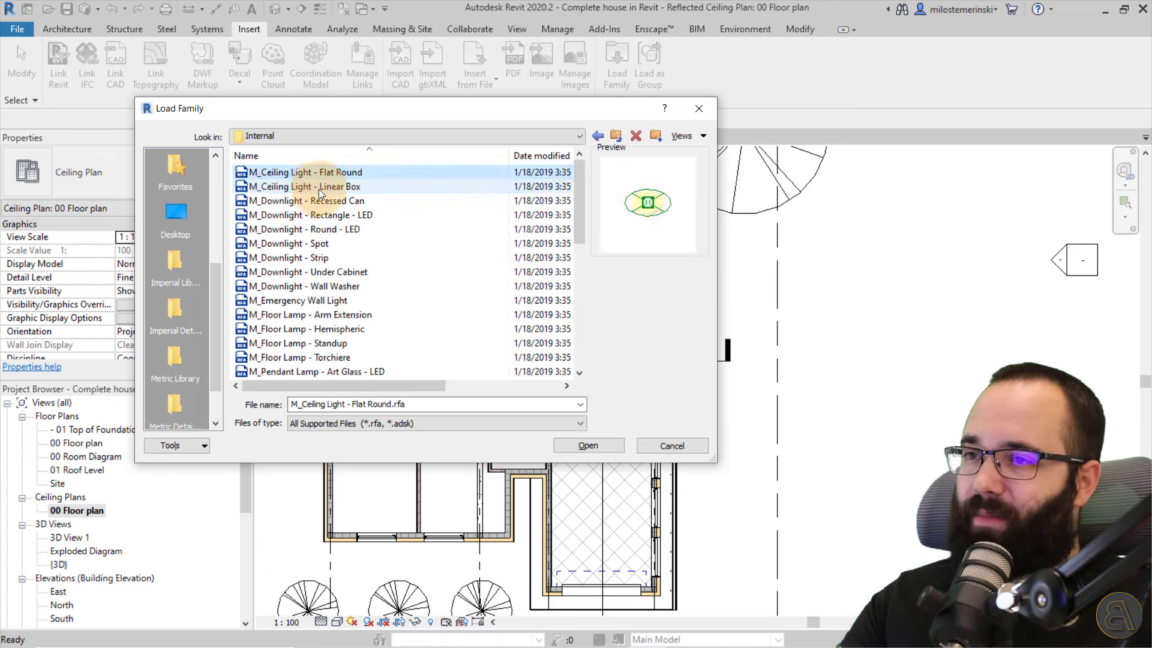
pyautogui.click(318, 190)
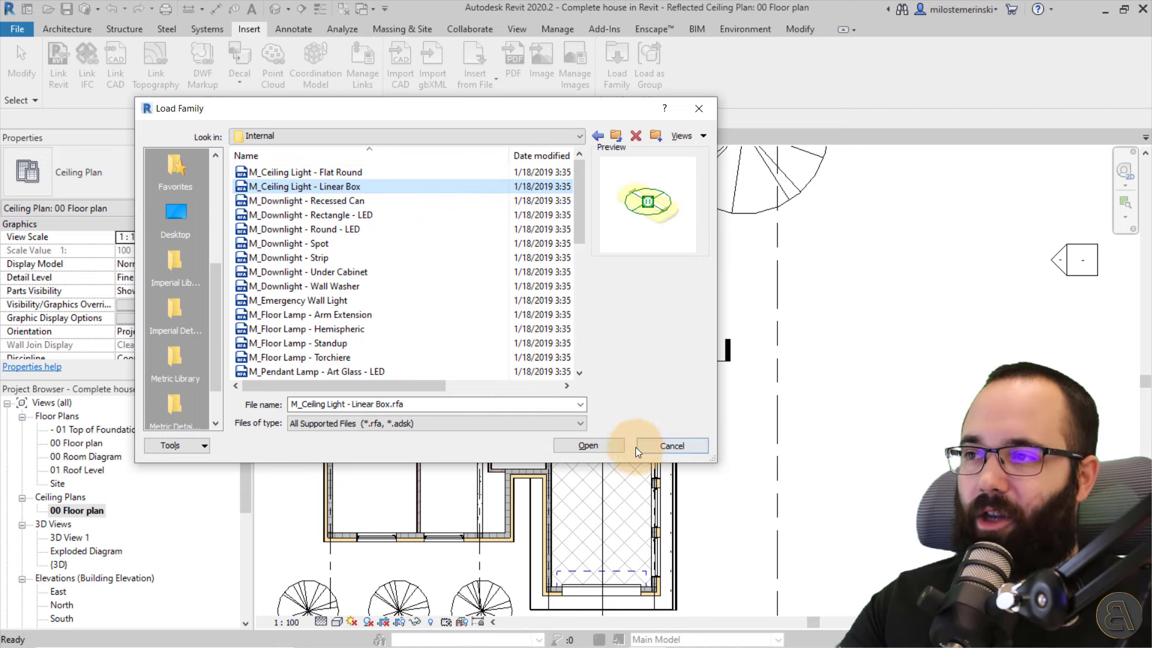
pyautogui.click(613, 450)
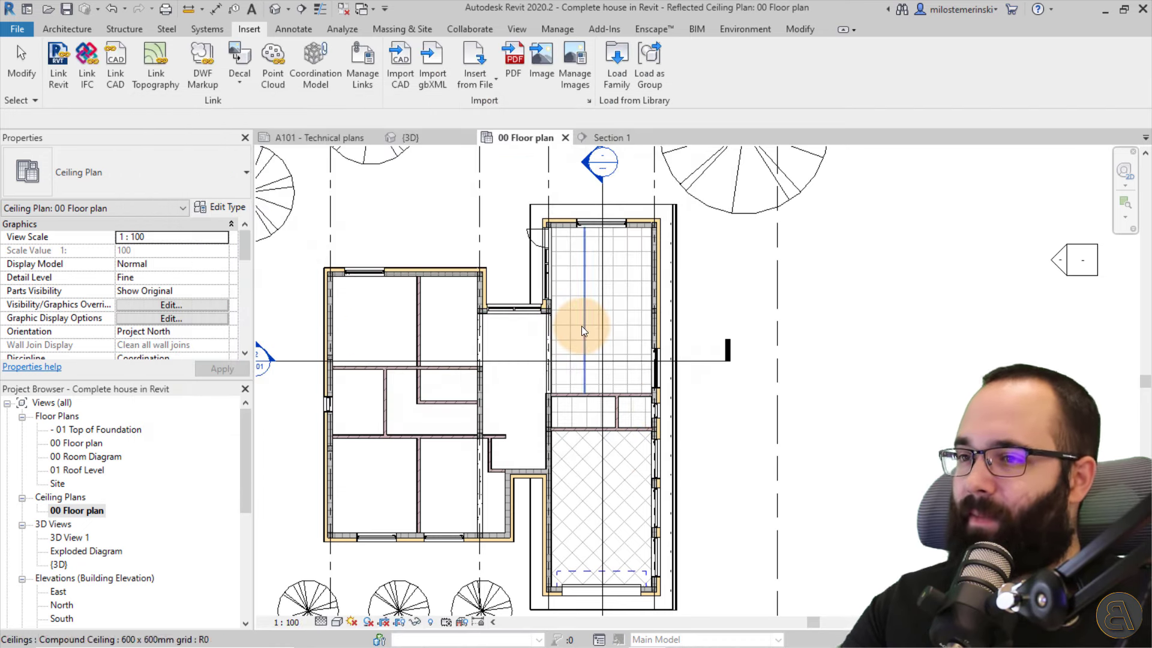
# Place a 0300x1200mm (1 Lamp) - 120V linear box ceiling light on the square-grid ceiling of the large north room.
pyautogui.click(84, 29)
pyautogui.click(177, 66)
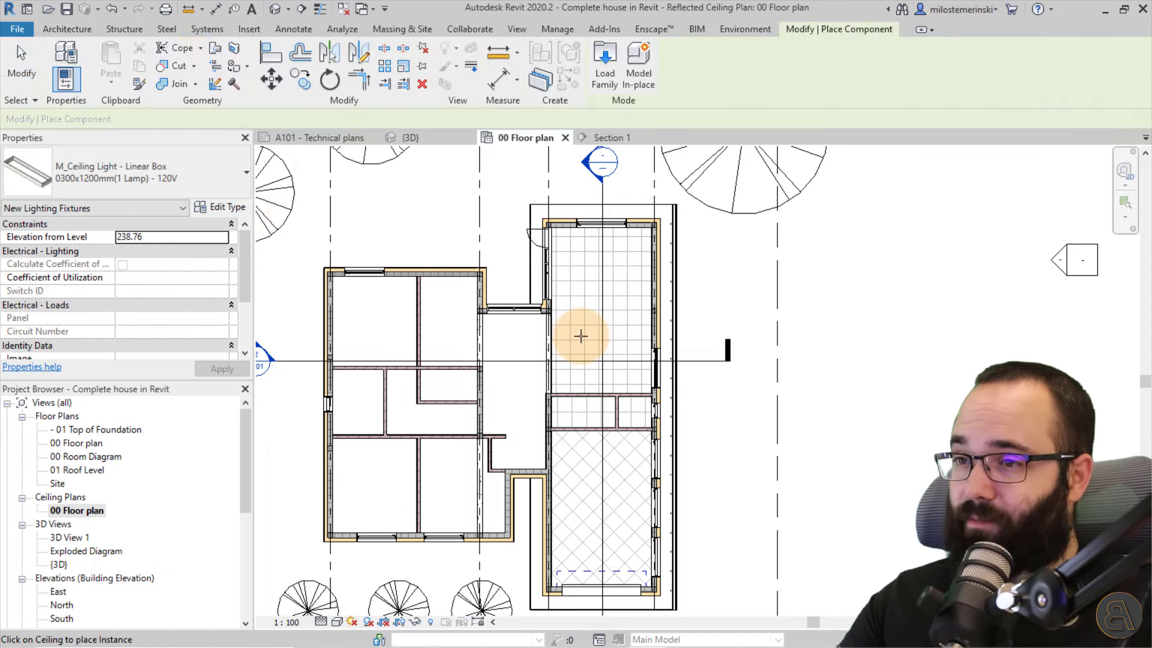
pyautogui.scroll(4, 571, 362)
pyautogui.moveTo(579, 360)
pyautogui.mouseDown(button='middle')
pyautogui.moveTo(571, 394)
pyautogui.moveTo(567, 376)
pyautogui.mouseUp(button='middle')
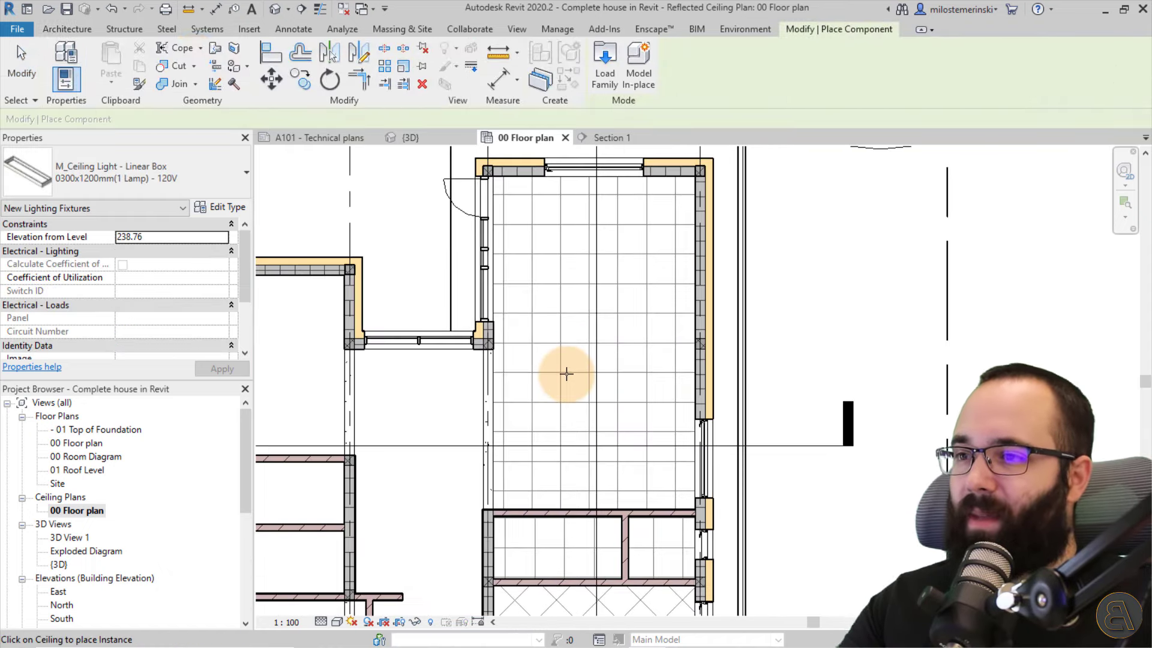
pyautogui.scroll(-3, 566, 374)
pyautogui.scroll(2, 556, 389)
pyautogui.scroll(-1, 582, 358)
pyautogui.scroll(1, 594, 363)
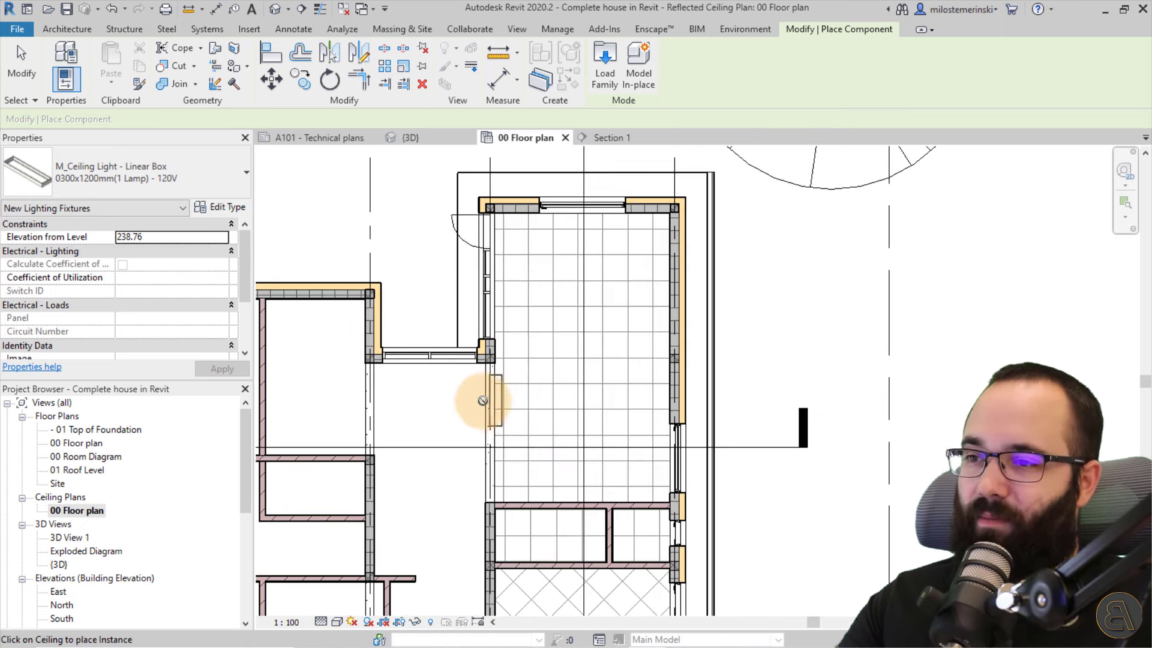
pyautogui.click(520, 408)
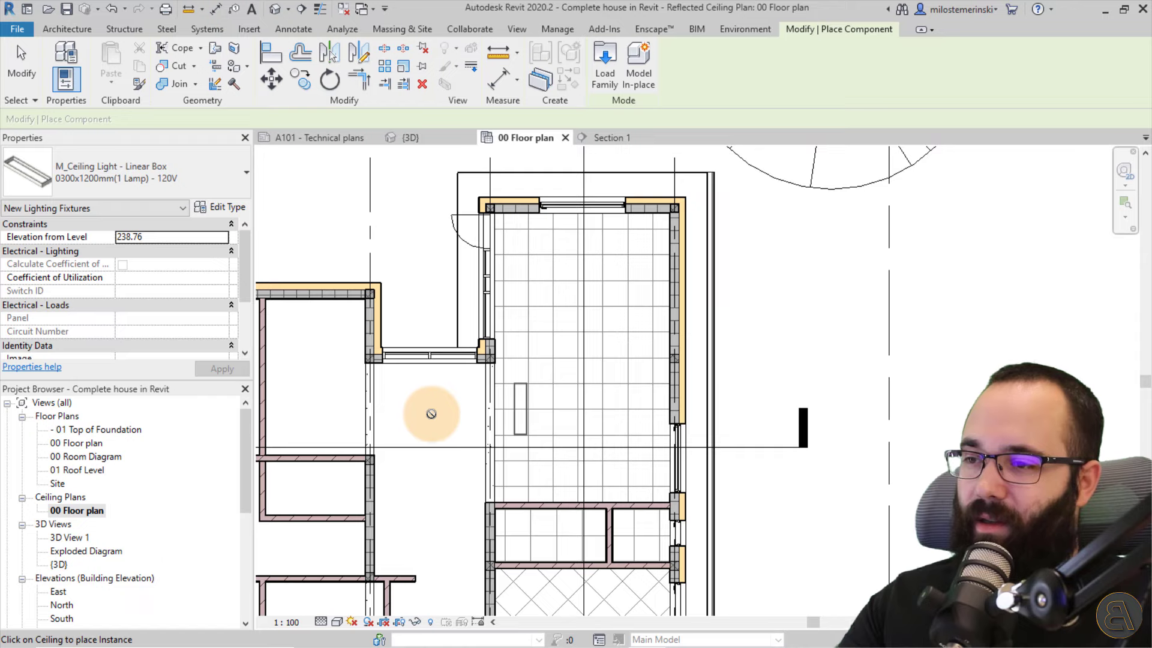
# Rotate the linear box light to run east-west and place three on the diagonal-grid ceiling of the south room.
pyautogui.scroll(-1, 474, 419)
pyautogui.moveTo(517, 425); pyautogui.dragTo(480, 404, button='middle')
pyautogui.scroll(2, 424, 334)
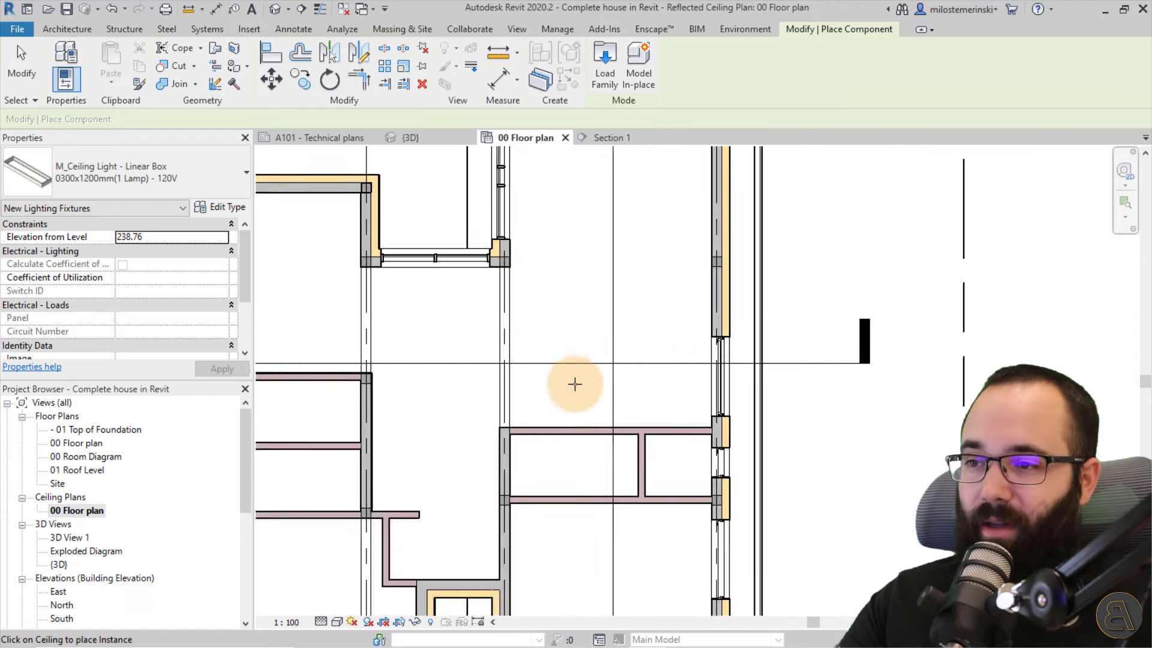
pyautogui.scroll(-2, 575, 384)
pyautogui.scroll(2, 548, 322)
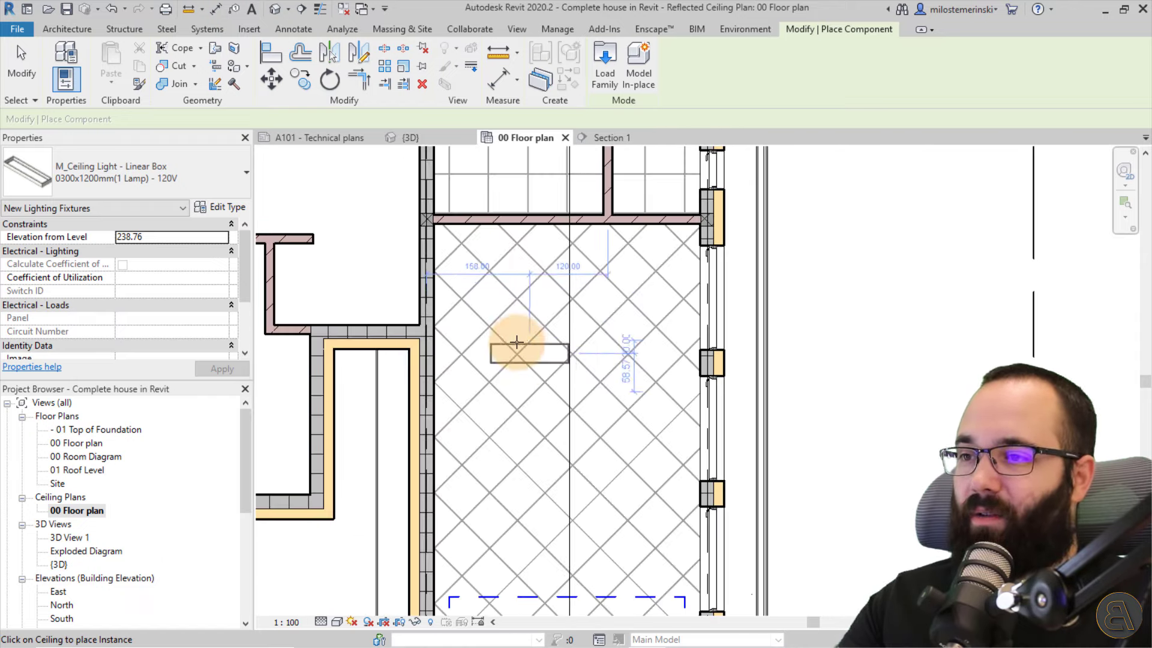
pyautogui.moveTo(516, 342); pyautogui.dragTo(543, 609, button='middle')
pyautogui.press('space')
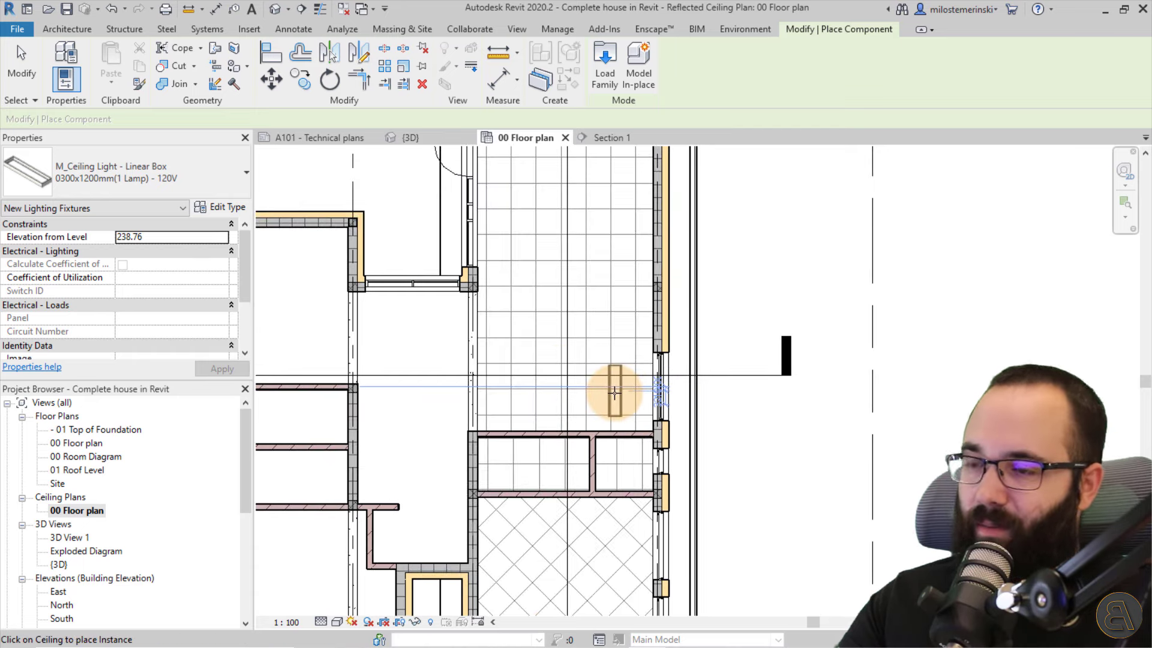
pyautogui.moveTo(611, 384); pyautogui.dragTo(617, 274, button='middle')
pyautogui.press('space')
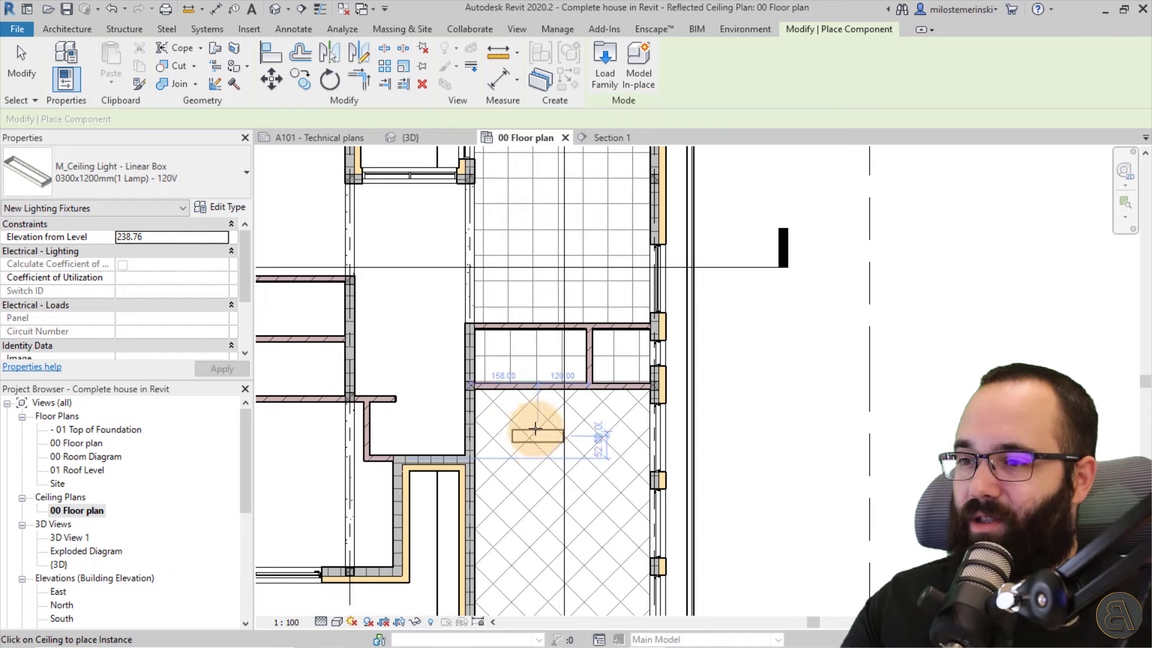
pyautogui.scroll(3, 532, 451)
pyautogui.scroll(-1, 528, 432)
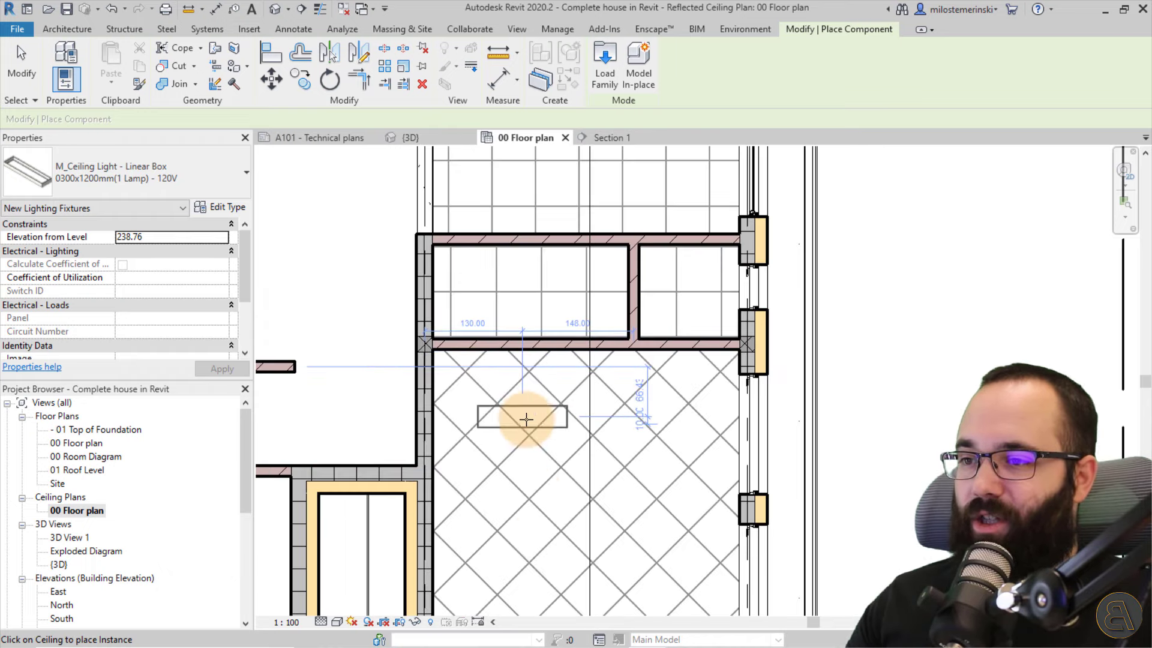
pyautogui.click(522, 416)
pyautogui.moveTo(561, 463); pyautogui.dragTo(483, 393, button='middle')
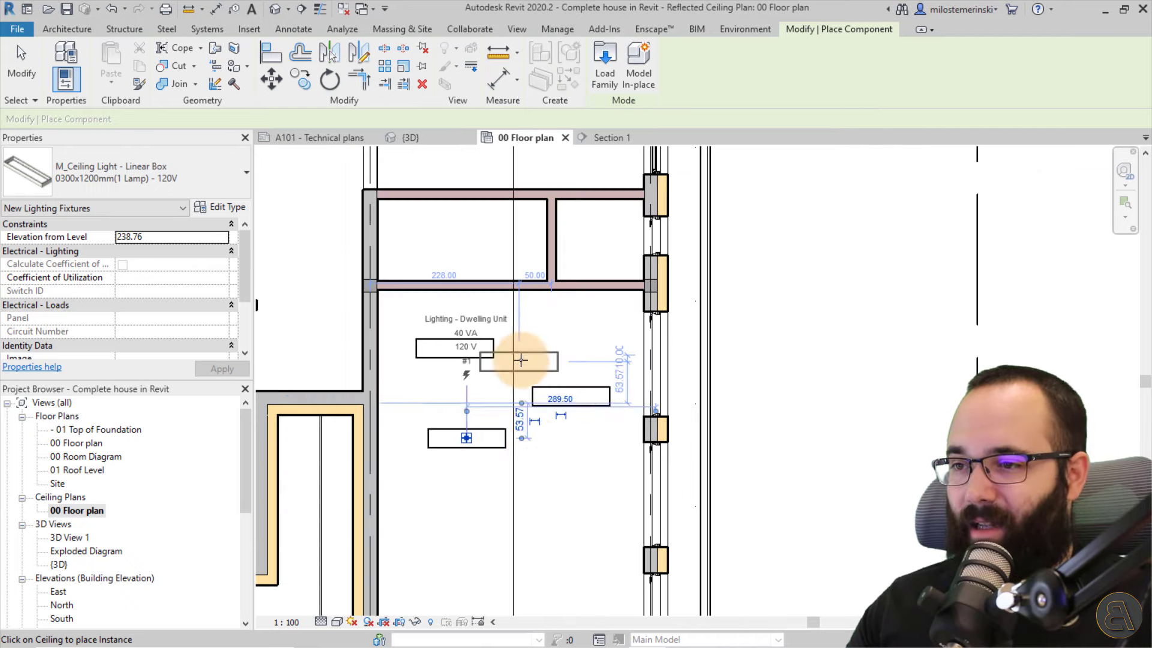
pyautogui.moveTo(514, 352); pyautogui.dragTo(539, 538, button='middle')
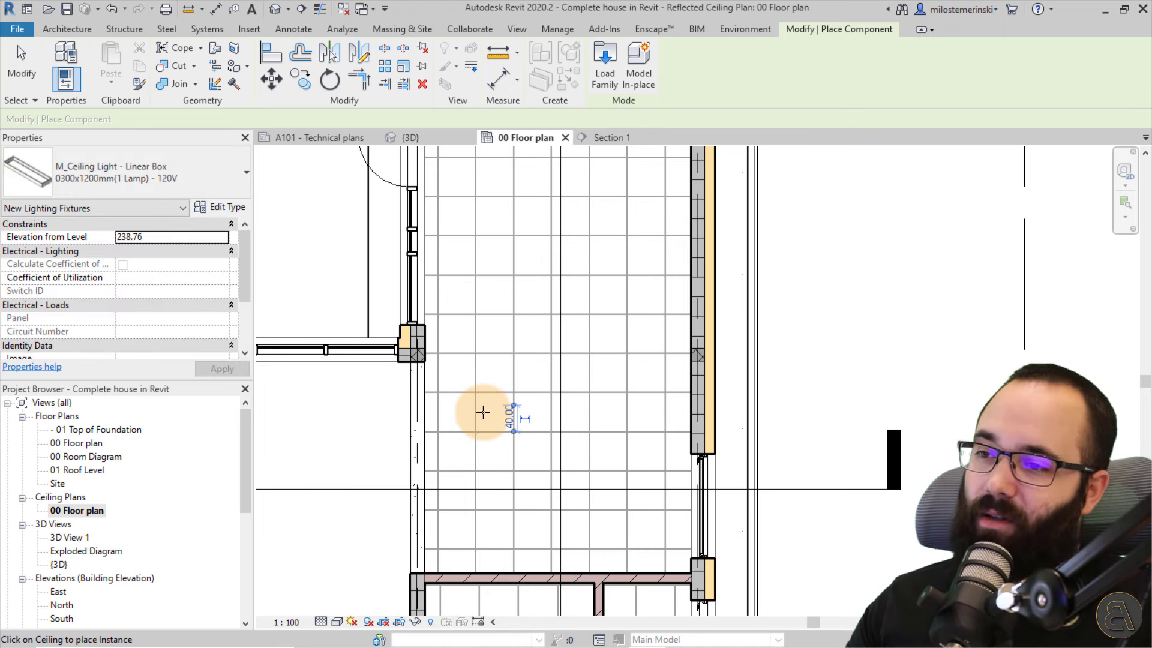
# Place another linear box ceiling light beside the east wall of the large north room and open Section 1.
pyautogui.click(662, 419)
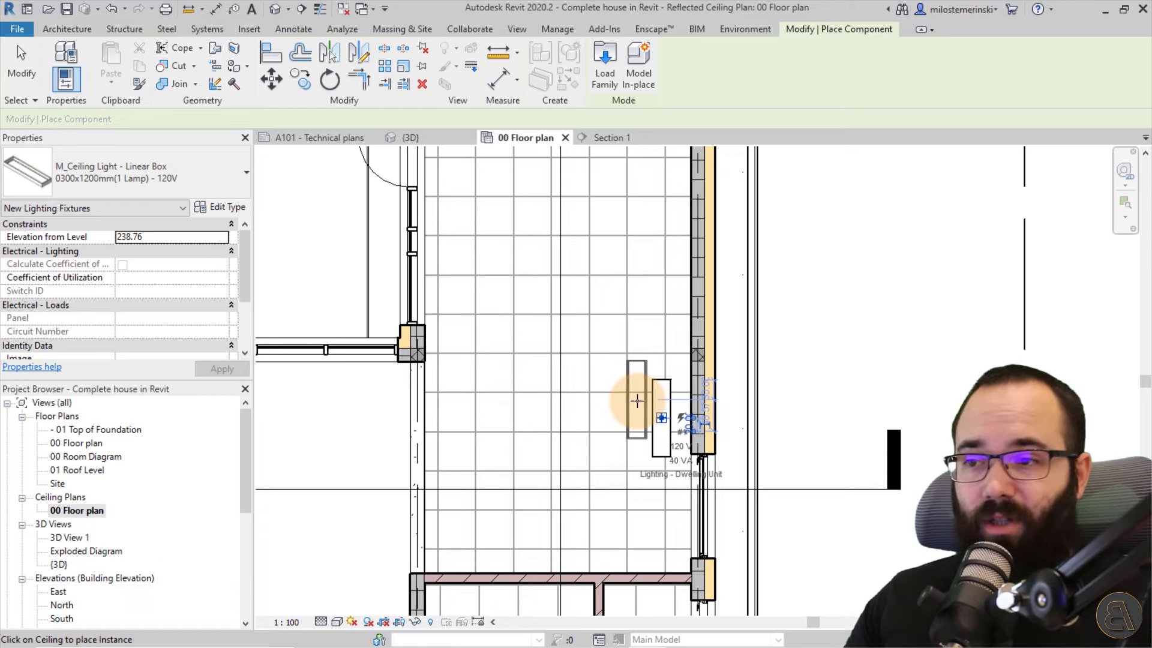
pyautogui.press('Escape')
pyautogui.scroll(-3, 625, 388)
pyautogui.moveTo(689, 362); pyautogui.dragTo(382, 379, button='middle')
pyautogui.doubleClick(390, 412)
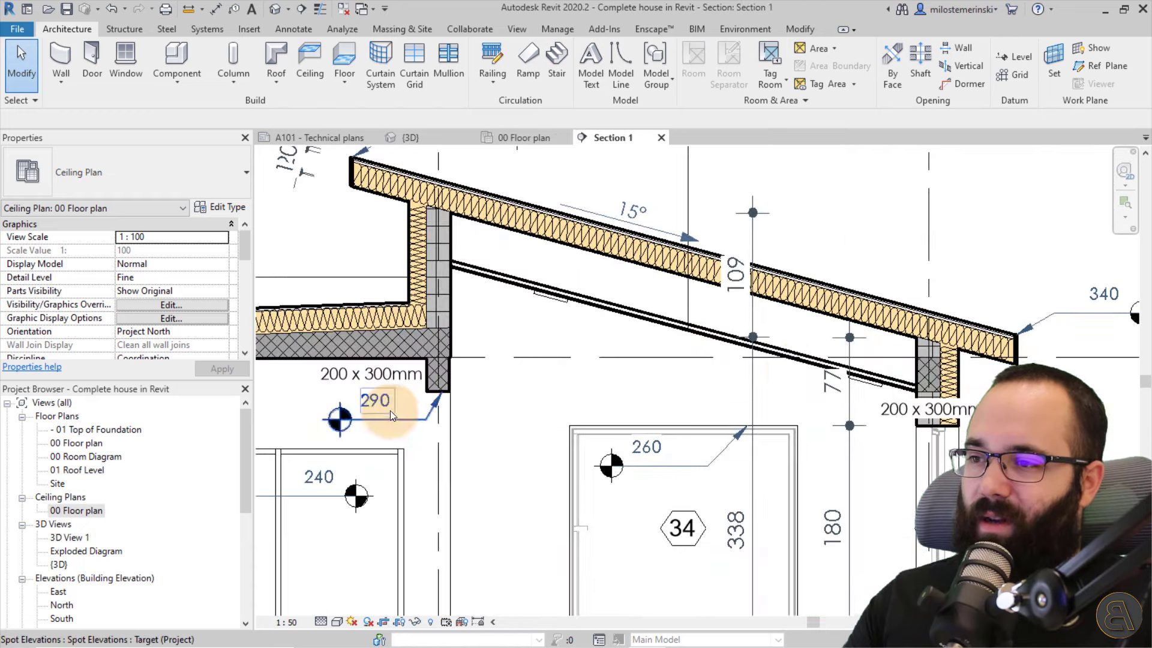
# Inspect in Section 1 how the linear box lights sit on the sloped ceiling.
pyautogui.scroll(4, 745, 359)
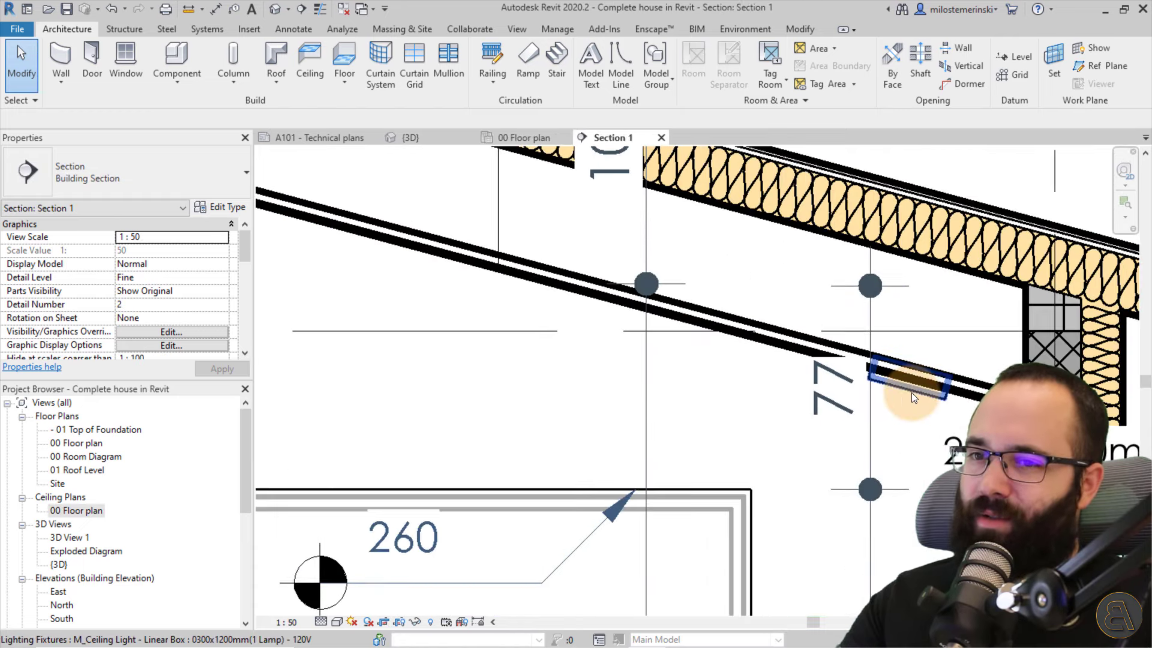
pyautogui.scroll(-3, 912, 393)
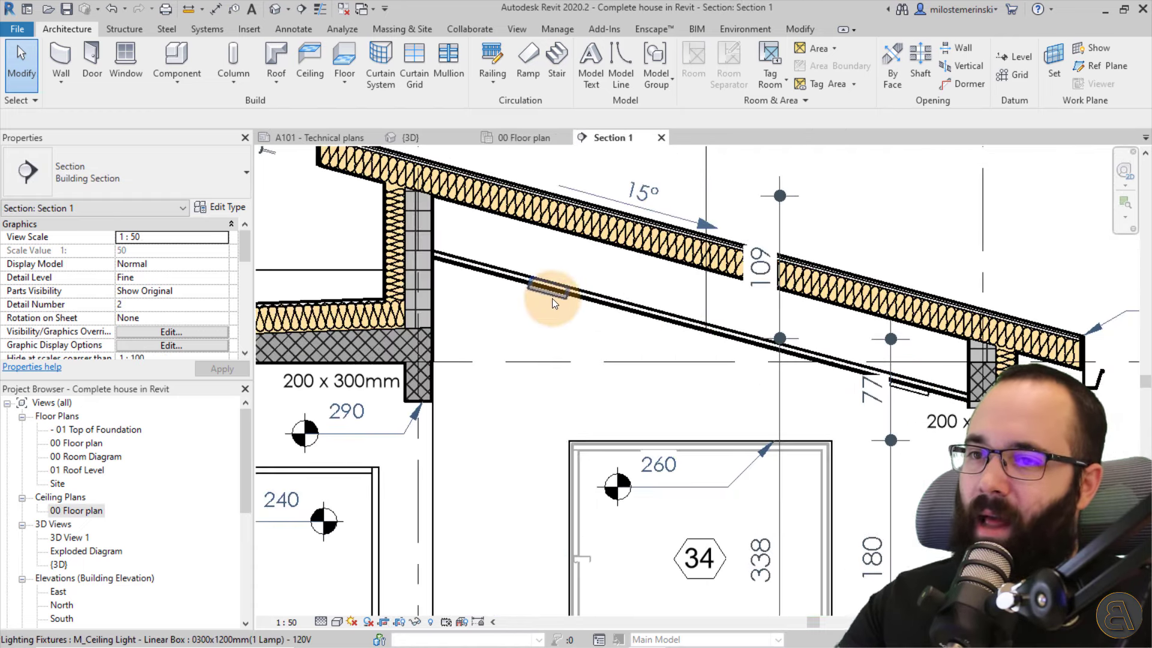
pyautogui.moveTo(566, 327); pyautogui.dragTo(474, 270, button='middle')
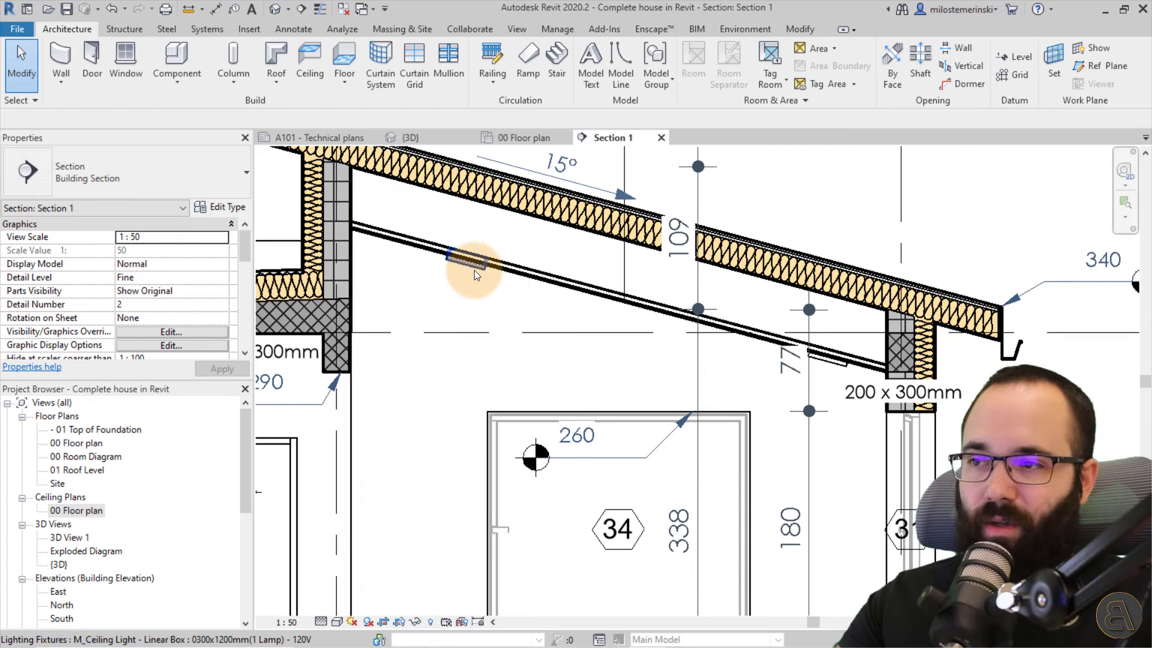
pyautogui.click(475, 270)
pyautogui.press('Escape')
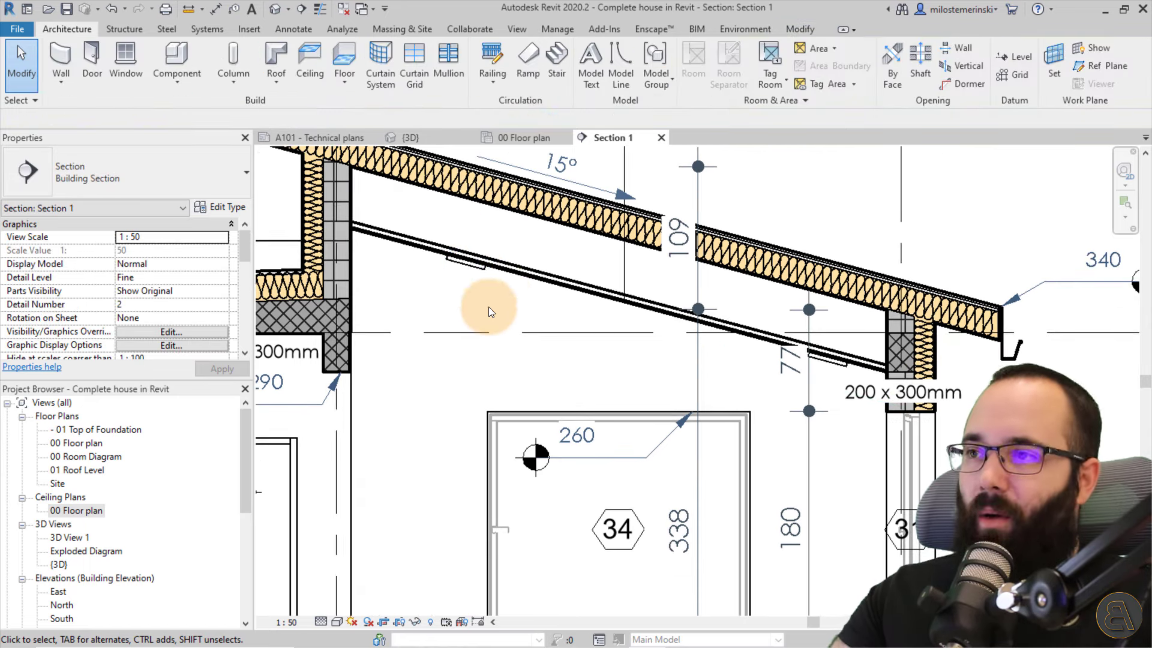
# Set the View Depth level to Unlimited in the view range of the 00 Floor plan ceiling plan.
pyautogui.click(534, 138)
pyautogui.moveTo(609, 189); pyautogui.dragTo(508, 143, button='middle')
pyautogui.moveTo(584, 196); pyautogui.dragTo(477, 199, button='middle')
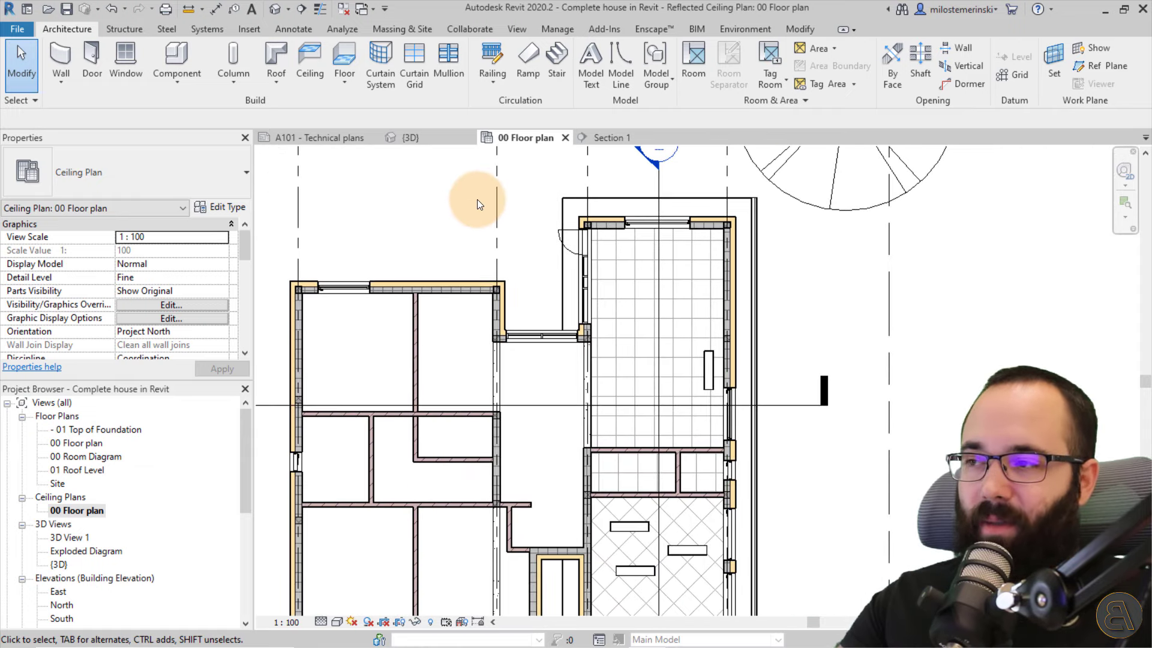
pyautogui.scroll(-4, 136, 301)
pyautogui.scroll(-2, 135, 301)
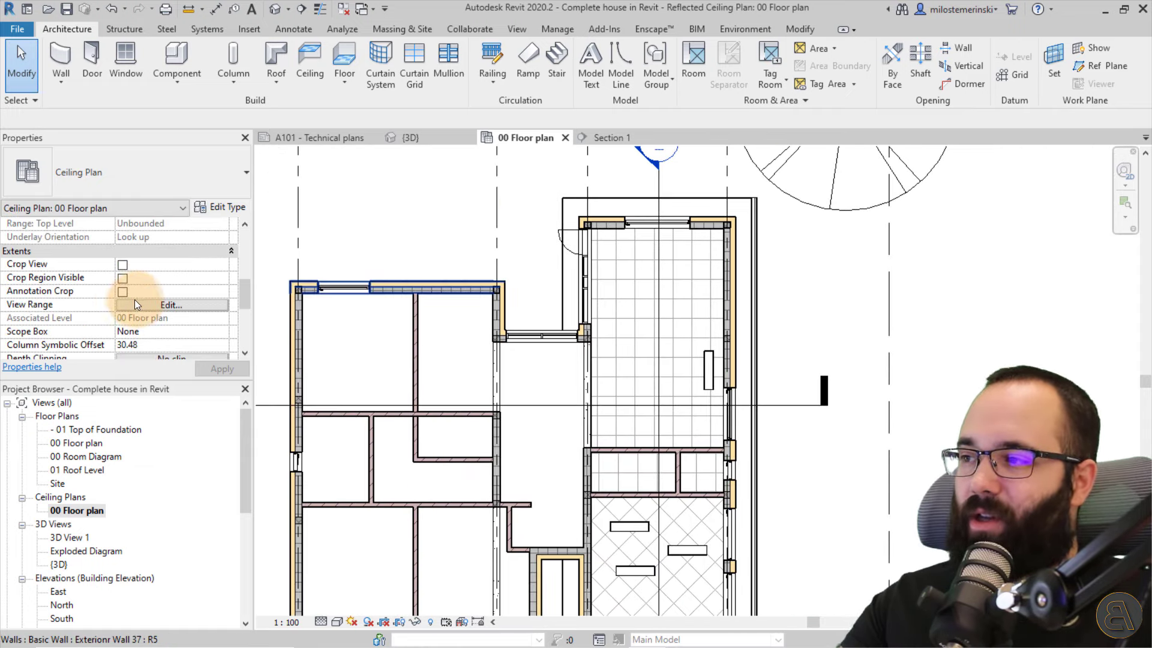
pyautogui.click(132, 304)
pyautogui.click(189, 370)
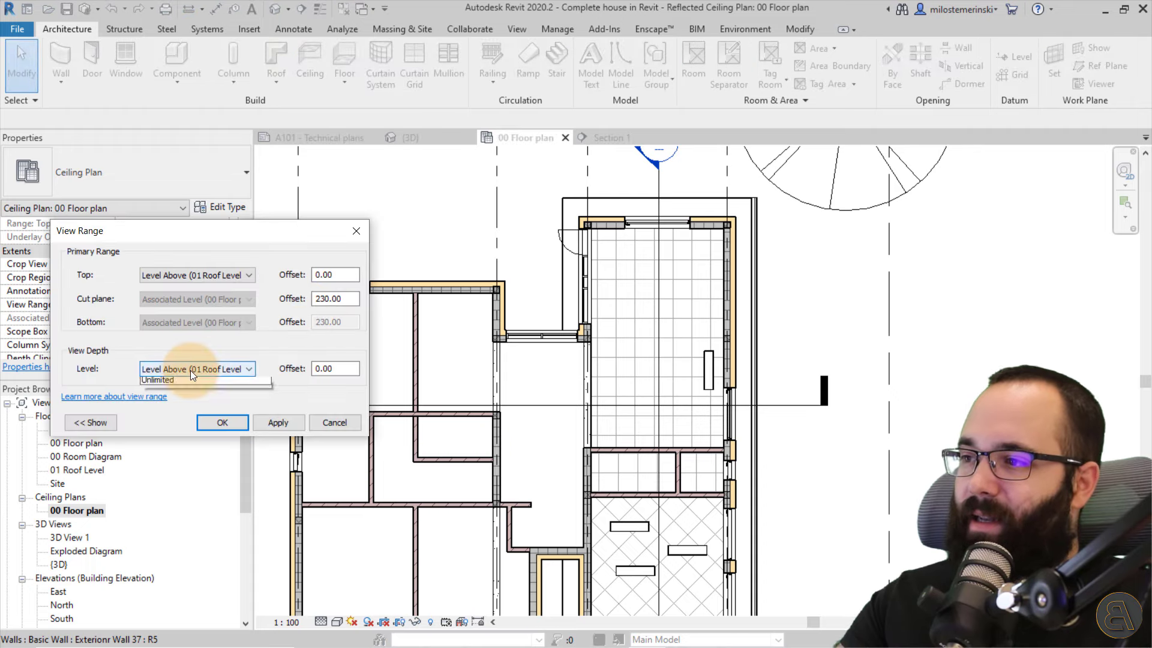
pyautogui.click(168, 402)
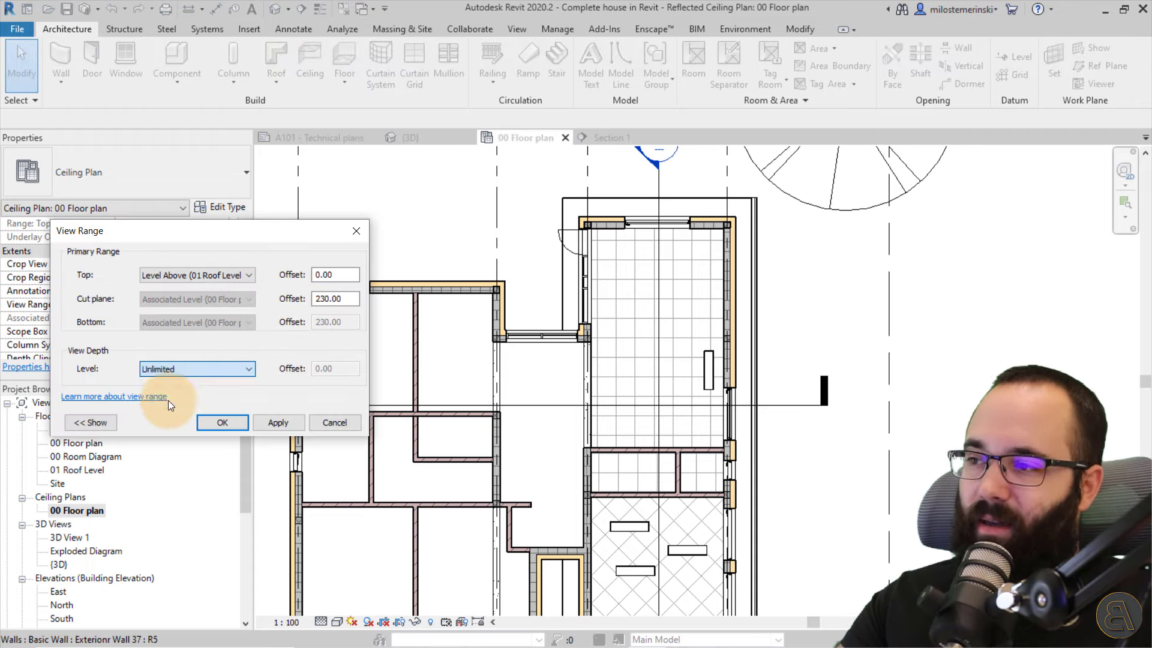
pyautogui.click(228, 423)
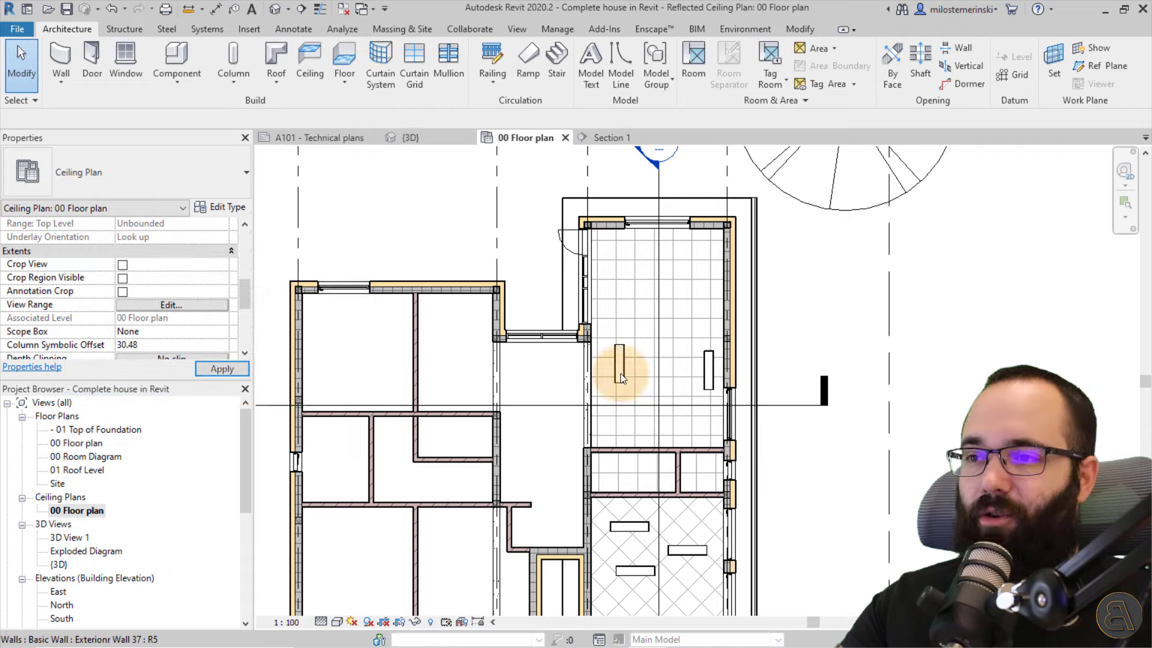
# Check the lights in the ceiling plan and compare the 01 Roof Level line with the sloped ceiling in Section 1.
pyautogui.scroll(3, 620, 374)
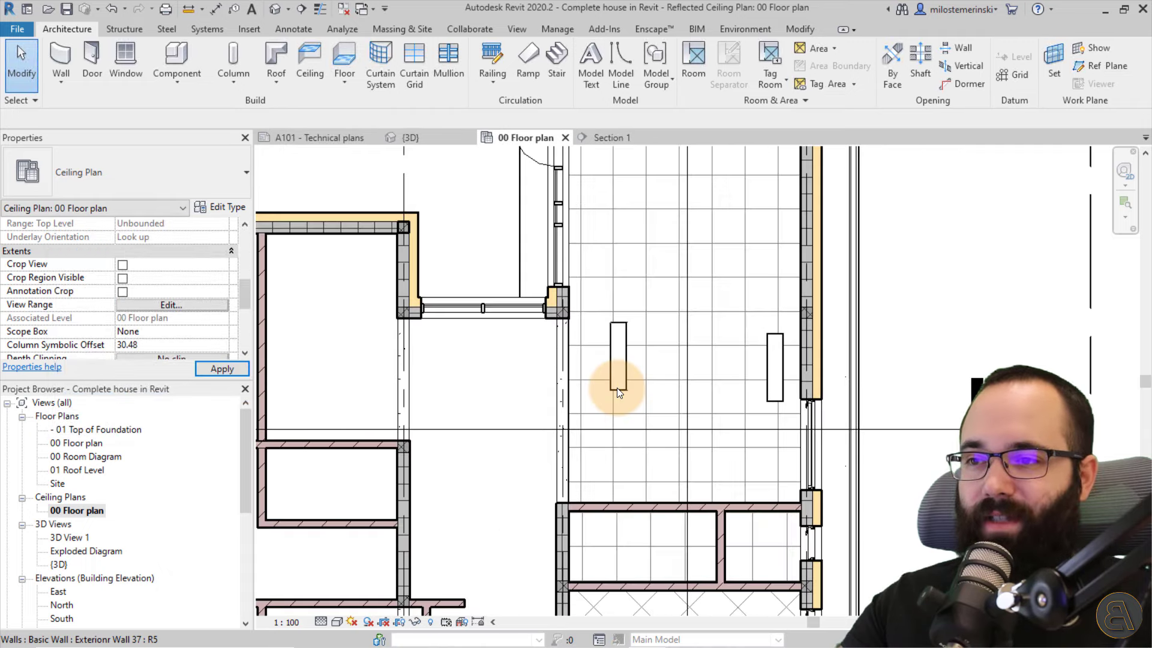
pyautogui.click(596, 136)
pyautogui.moveTo(491, 323); pyautogui.dragTo(475, 312, button='middle')
pyautogui.scroll(-5, 485, 290)
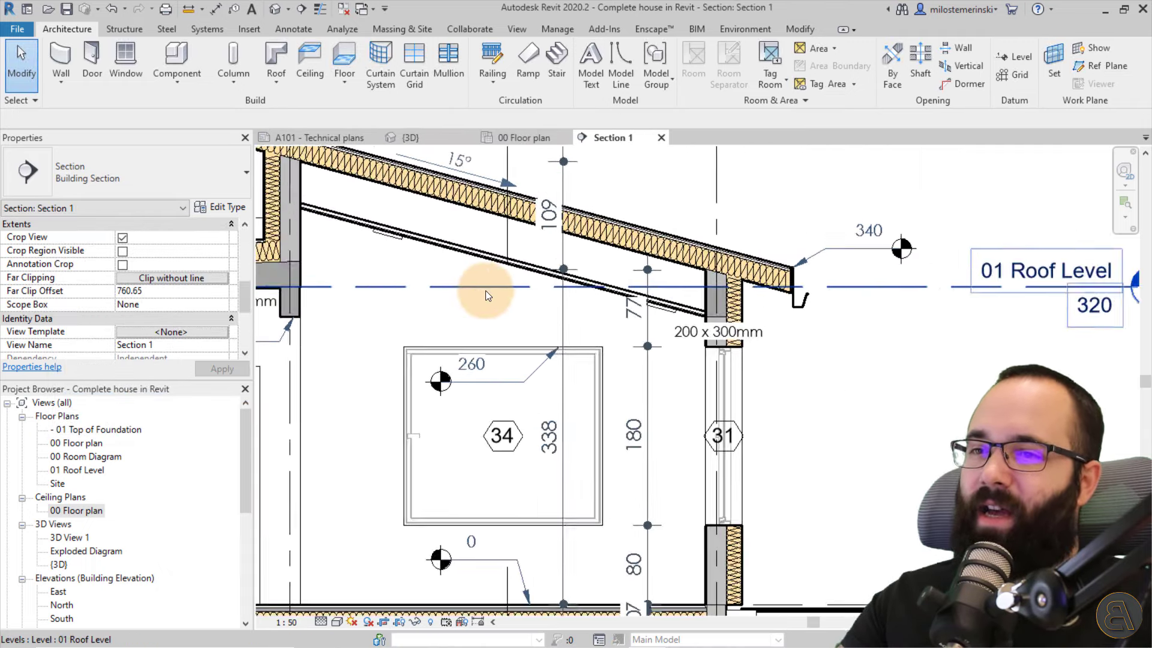
pyautogui.click(726, 290)
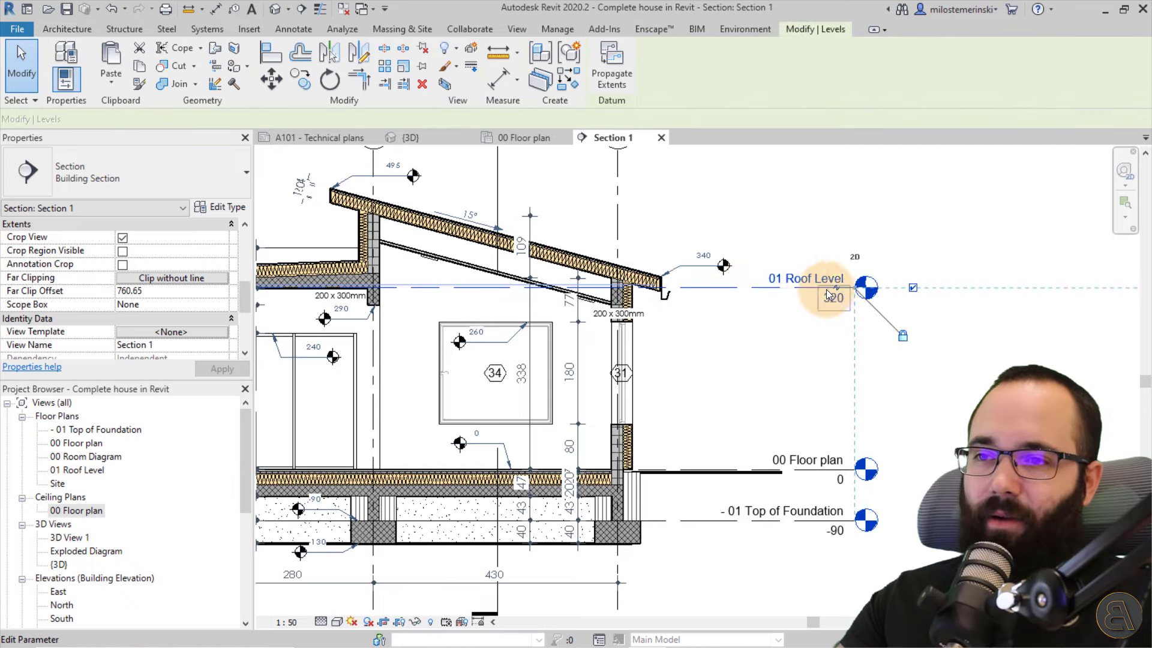
pyautogui.scroll(4, 498, 290)
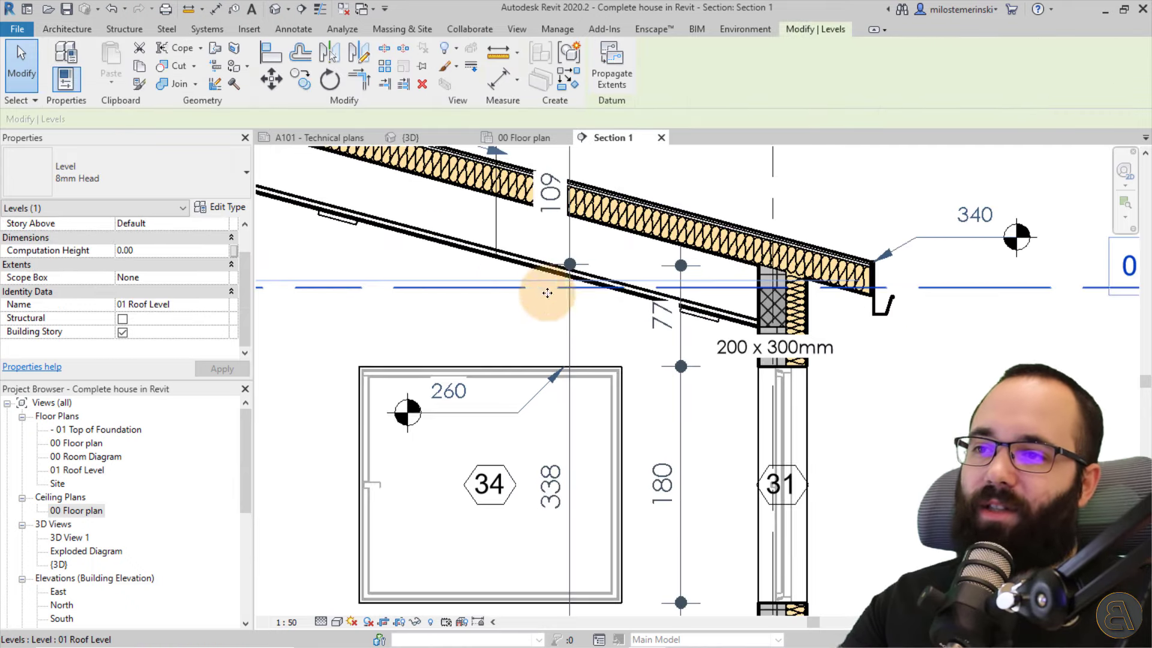
pyautogui.scroll(-3, 428, 326)
pyautogui.moveTo(428, 327); pyautogui.dragTo(592, 276, button='middle')
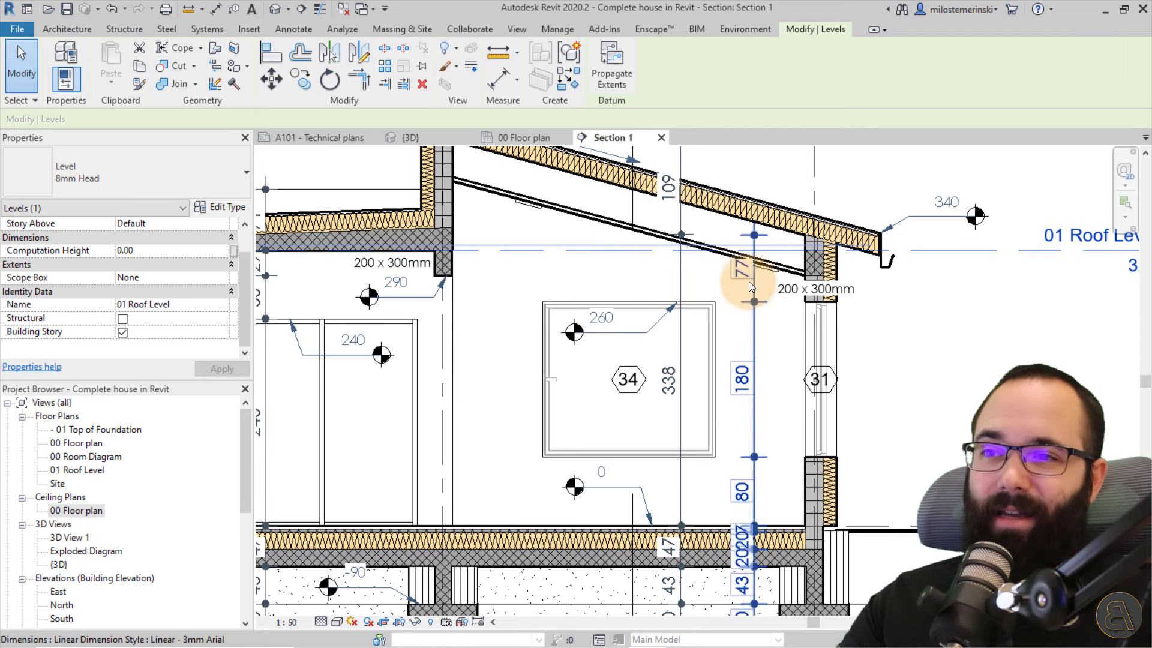
# Examine the upper and lower linear box lights and their host ceiling in Section 1, checking their positions relative to 01 Roof Level.
pyautogui.click(769, 273)
pyautogui.moveTo(769, 272); pyautogui.dragTo(526, 207)
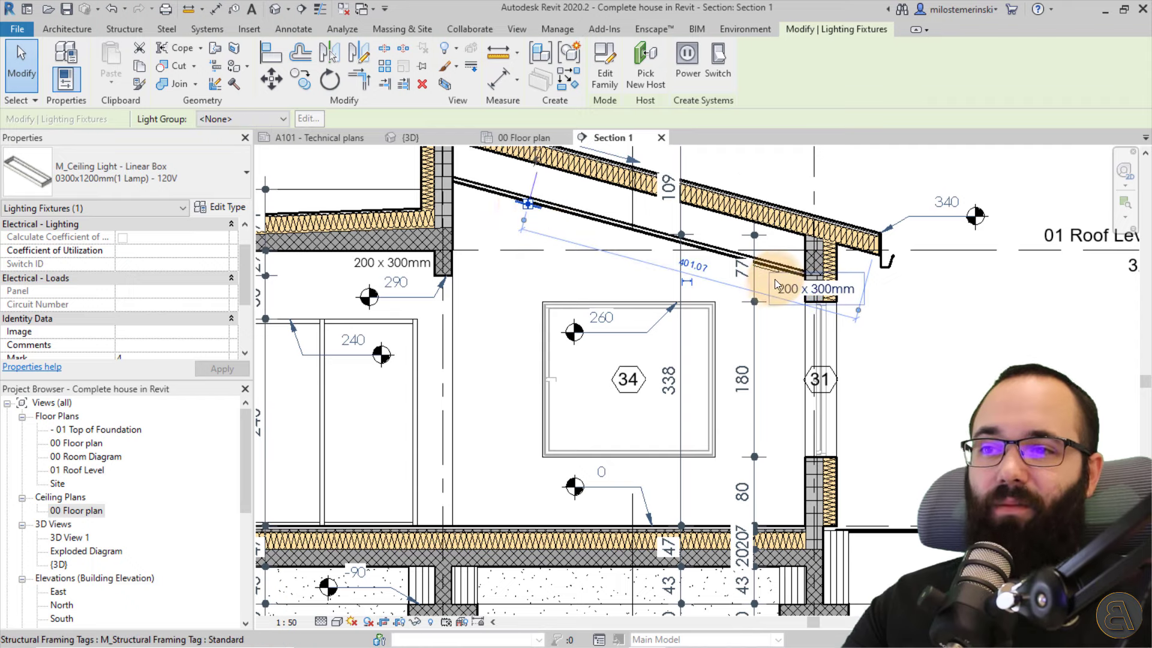
pyautogui.click(766, 271)
pyautogui.scroll(5, 766, 271)
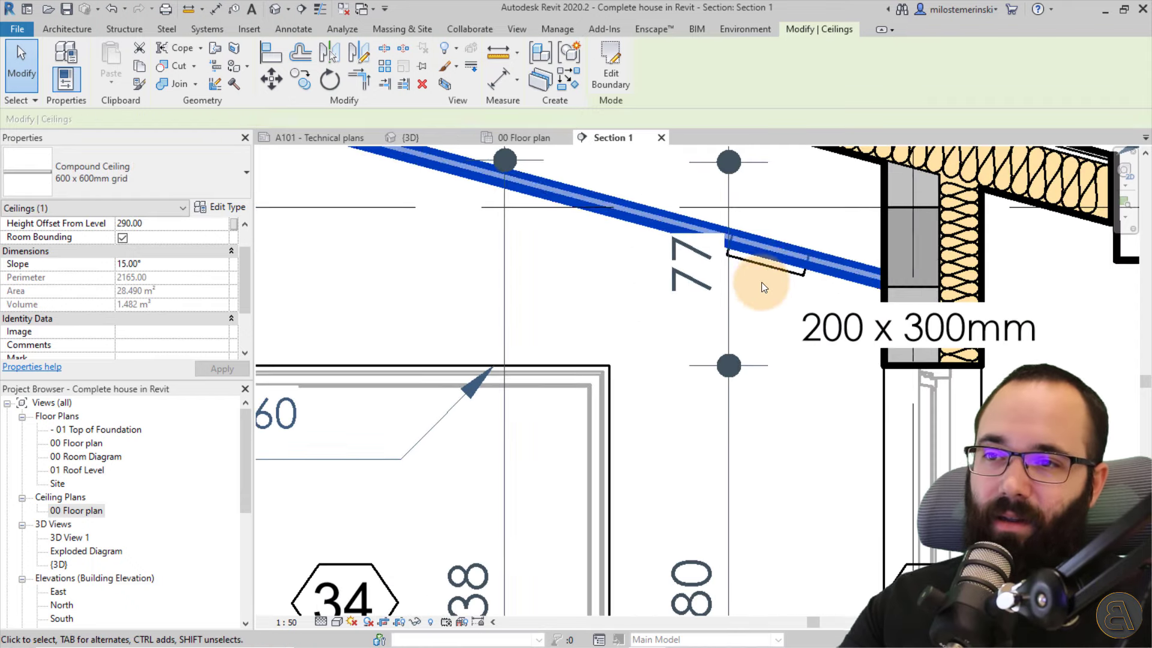
pyautogui.press('Escape')
pyautogui.click(763, 268)
pyautogui.scroll(-3, 763, 268)
pyautogui.moveTo(574, 292); pyautogui.dragTo(866, 419, button='middle')
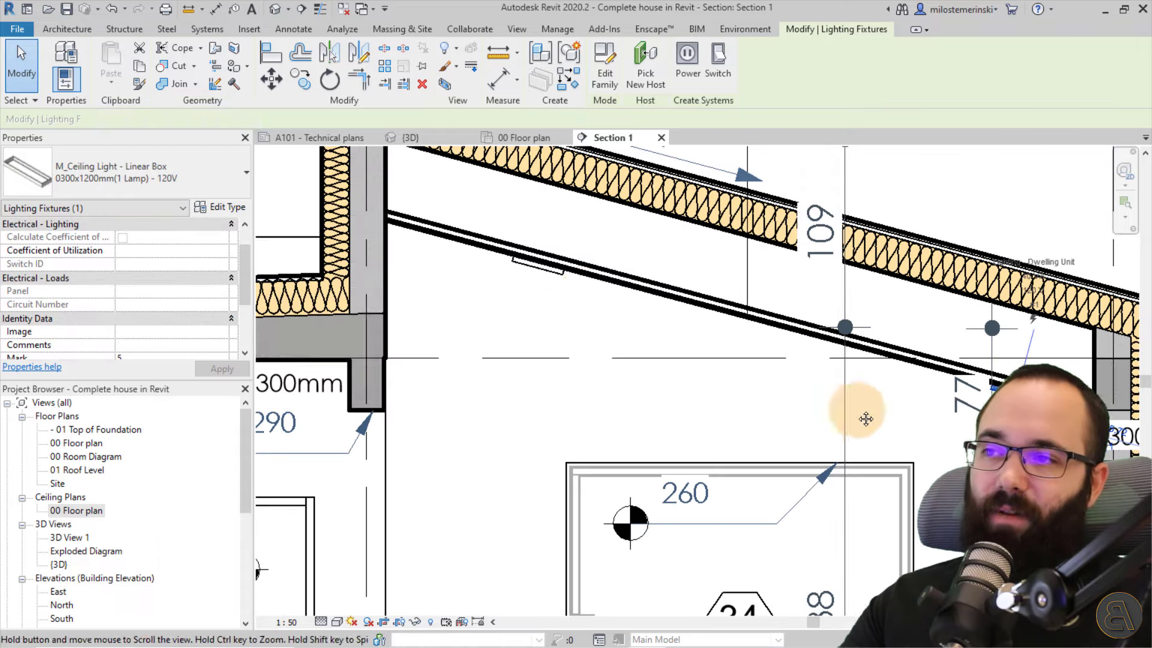
pyautogui.press('Escape')
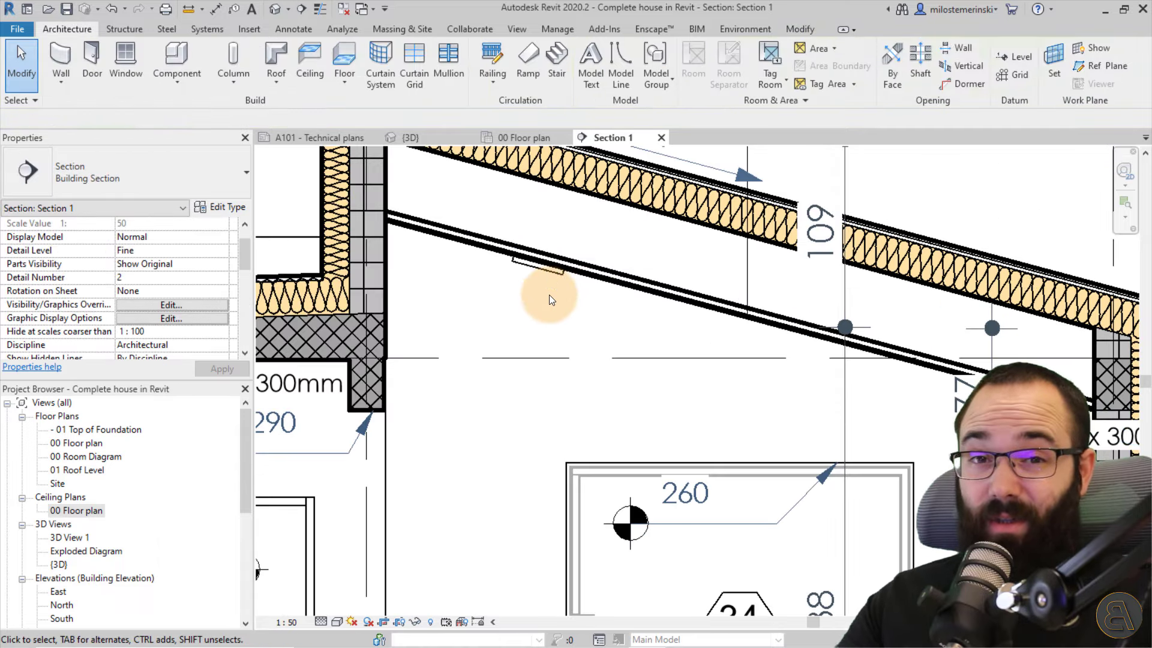
pyautogui.scroll(-2, 520, 301)
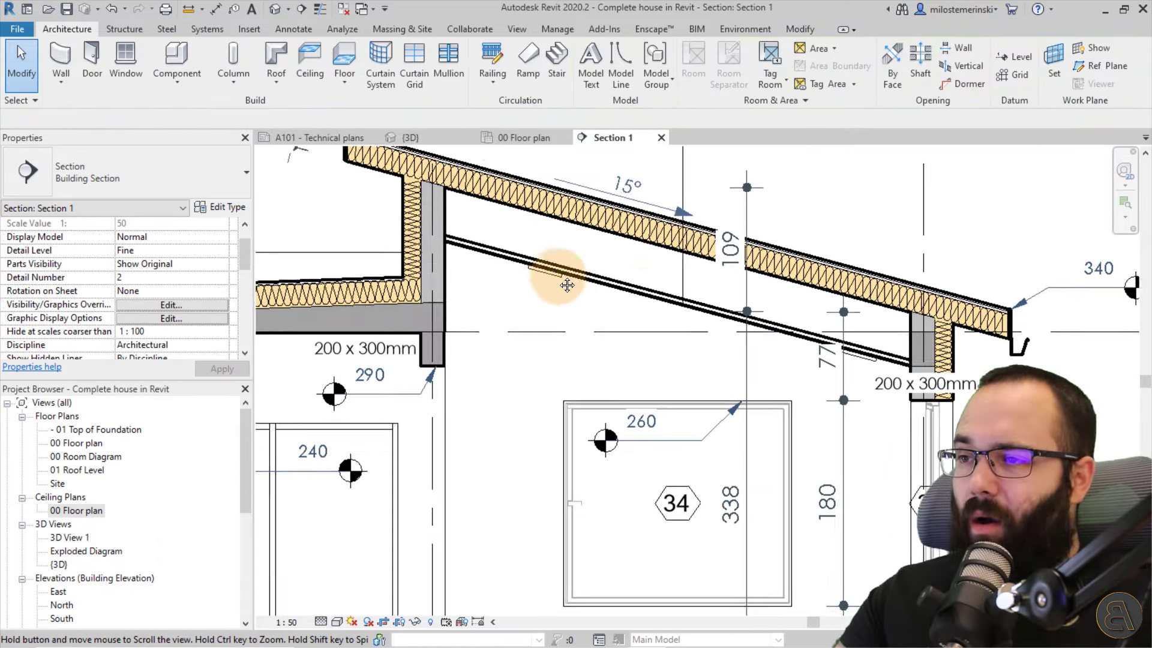
pyautogui.moveTo(566, 282); pyautogui.dragTo(531, 217, button='middle')
# Place an east-west linear box light on the ceiling plan in the wider small room directly south of the large north room.
pyautogui.click(528, 138)
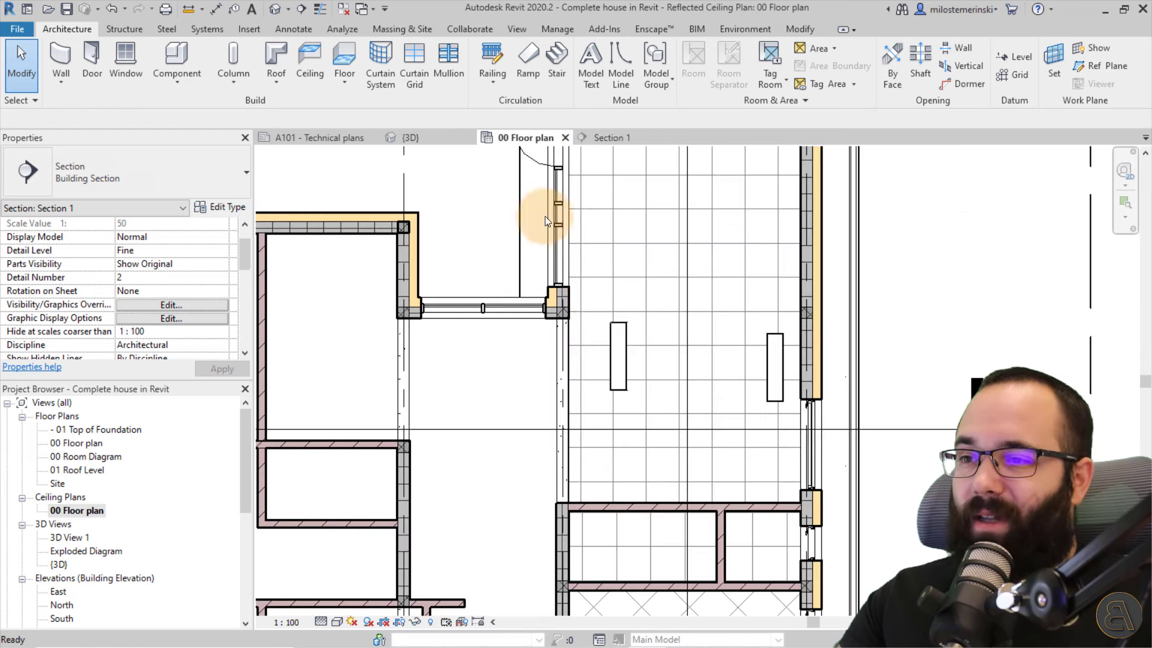
pyautogui.click(194, 50)
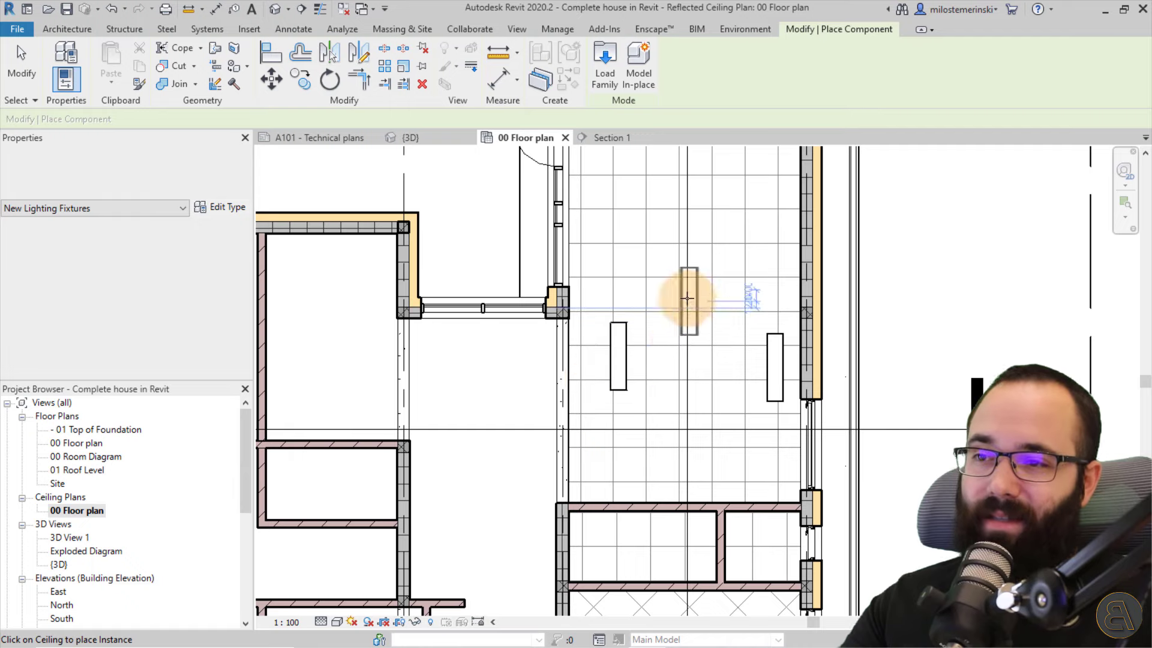
pyautogui.click(595, 341)
pyautogui.moveTo(477, 367); pyautogui.dragTo(617, 349, button='middle')
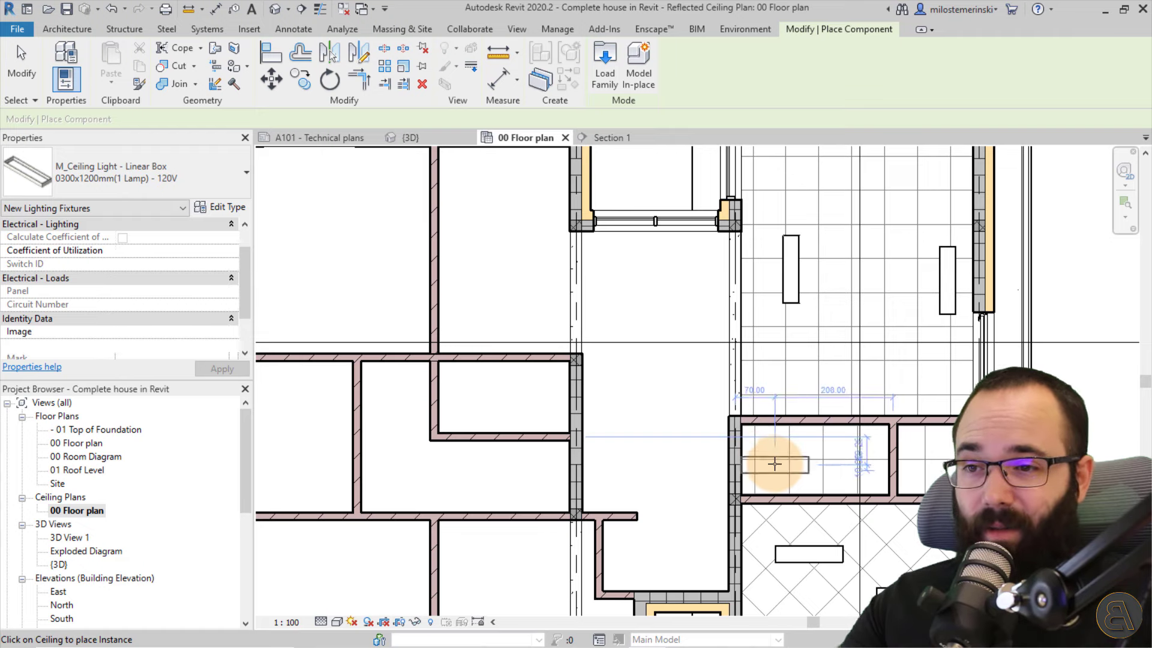
pyautogui.click(796, 461)
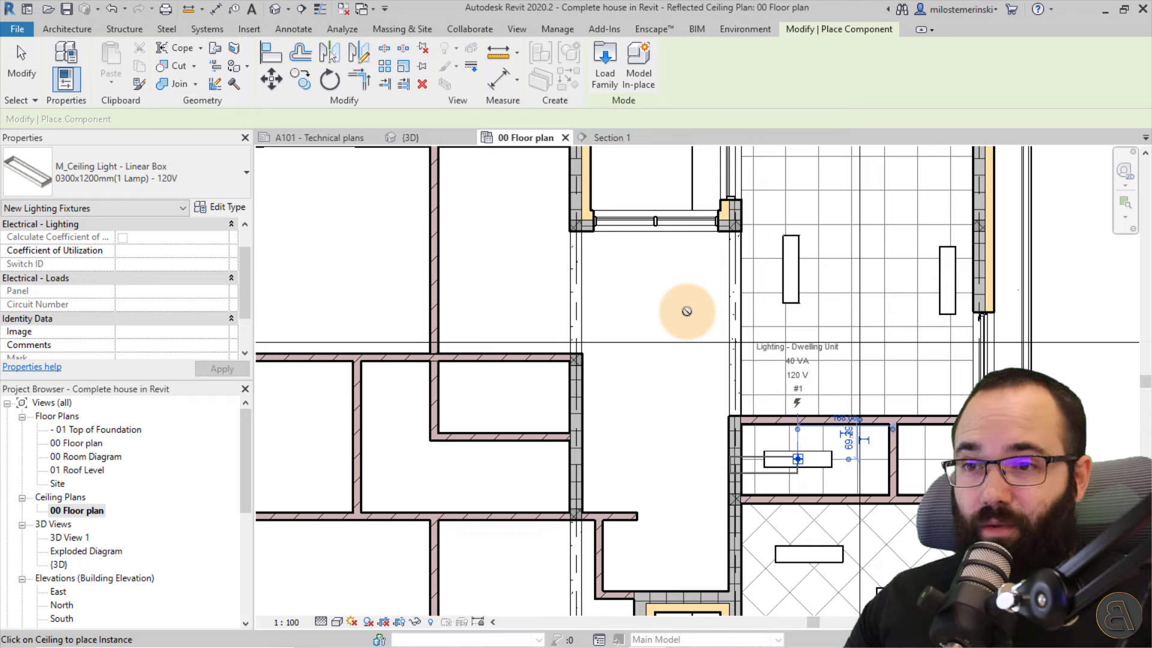
pyautogui.press('Escape')
pyautogui.press('Escape')
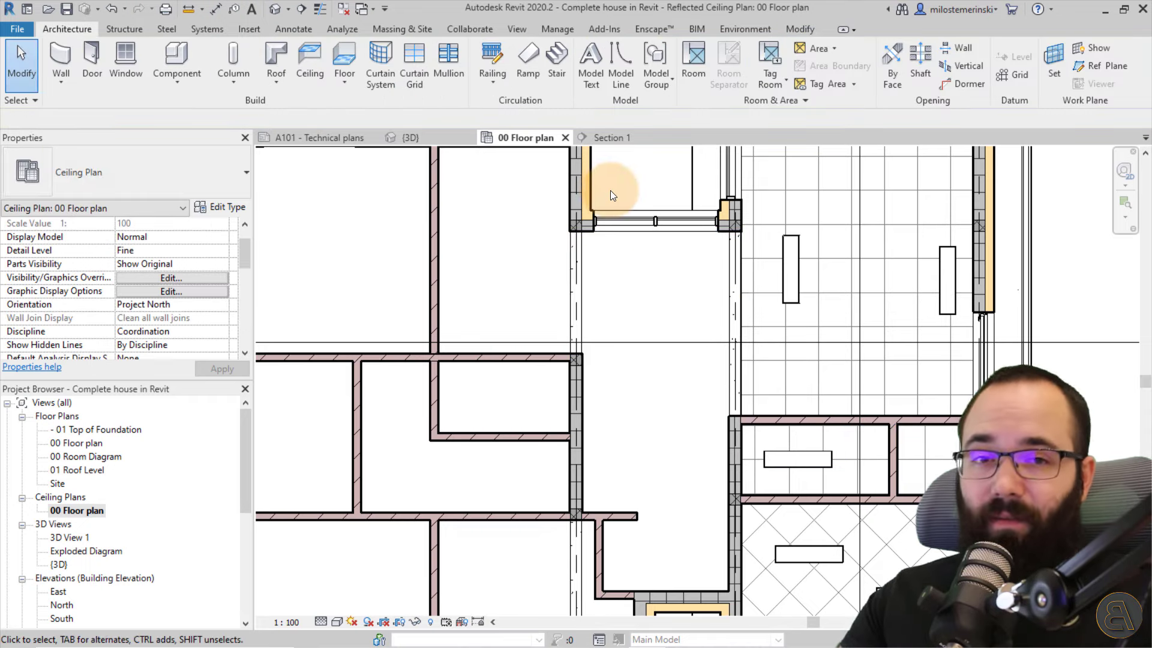
# Browse the templates for a new family and preview Metric Generic Model face based without creating a family.
pyautogui.click(176, 84)
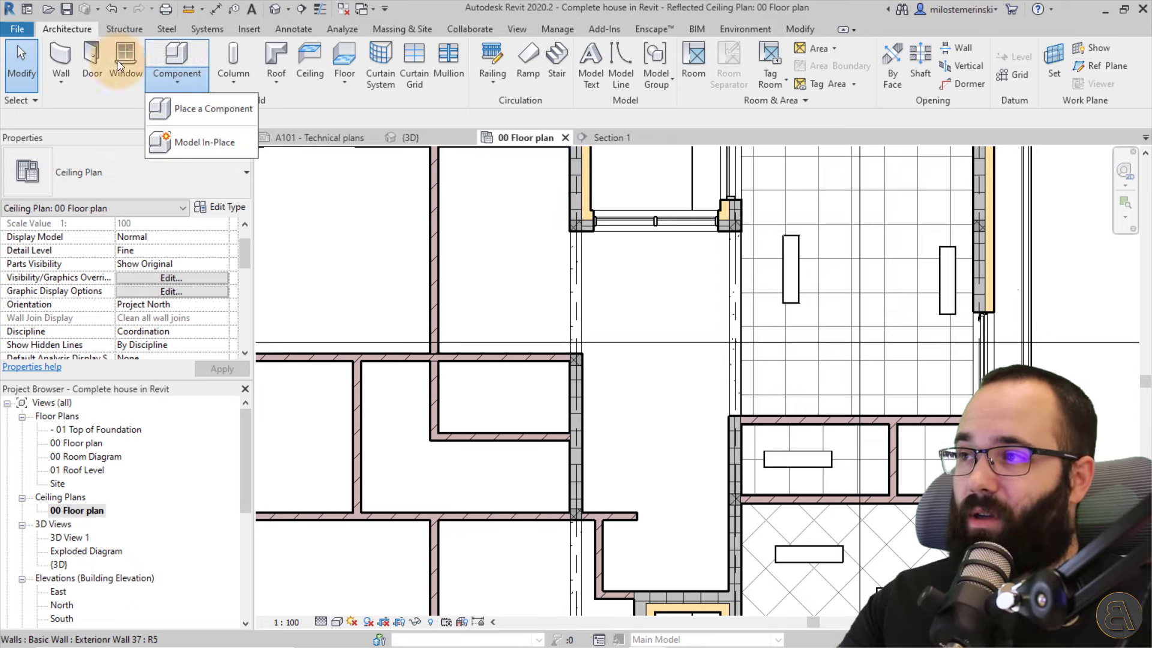
pyautogui.click(17, 29)
pyautogui.moveTo(71, 91)
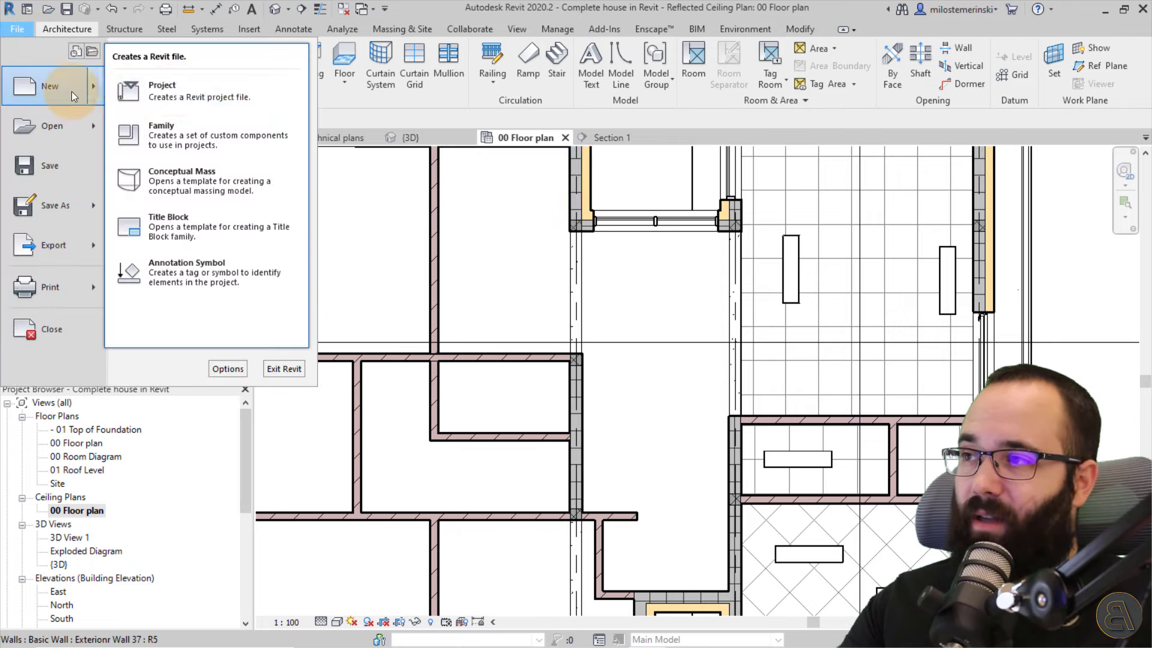
pyautogui.click(213, 130)
pyautogui.scroll(-18, 445, 252)
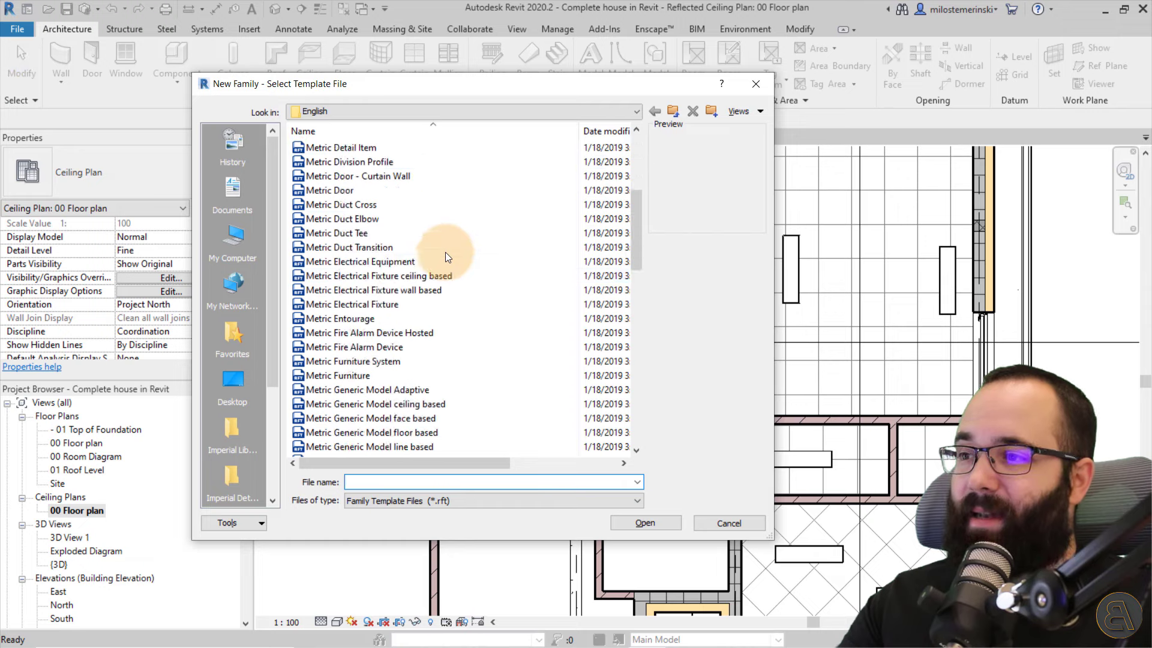
pyautogui.scroll(-1, 445, 252)
pyautogui.scroll(7, 400, 276)
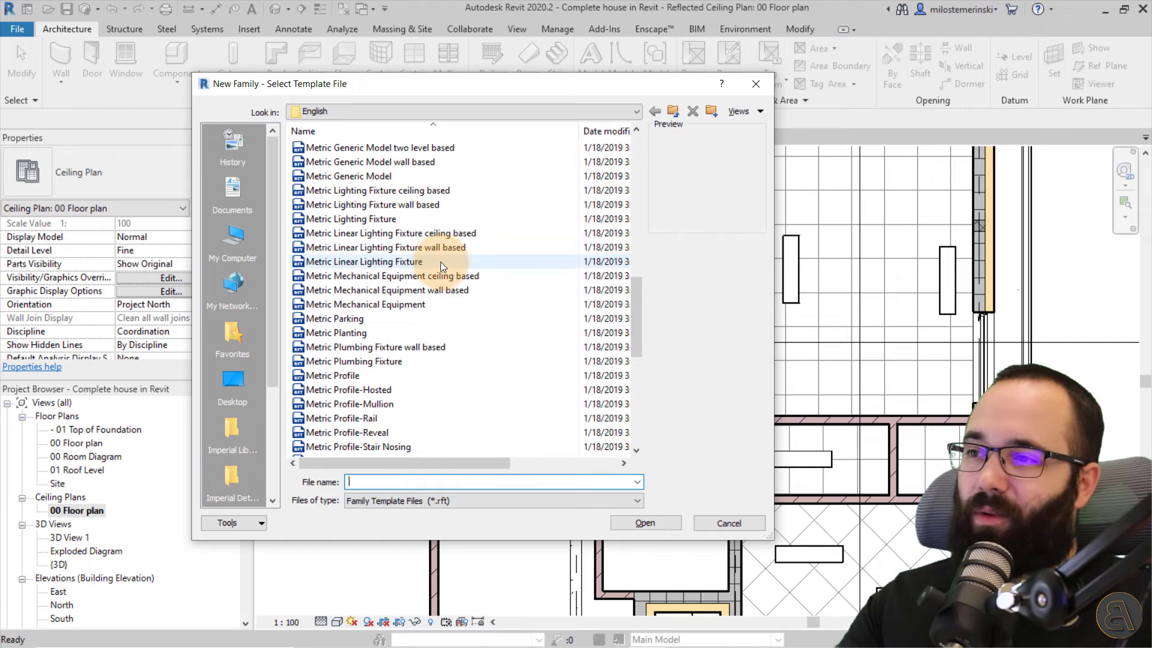
pyautogui.scroll(3, 447, 264)
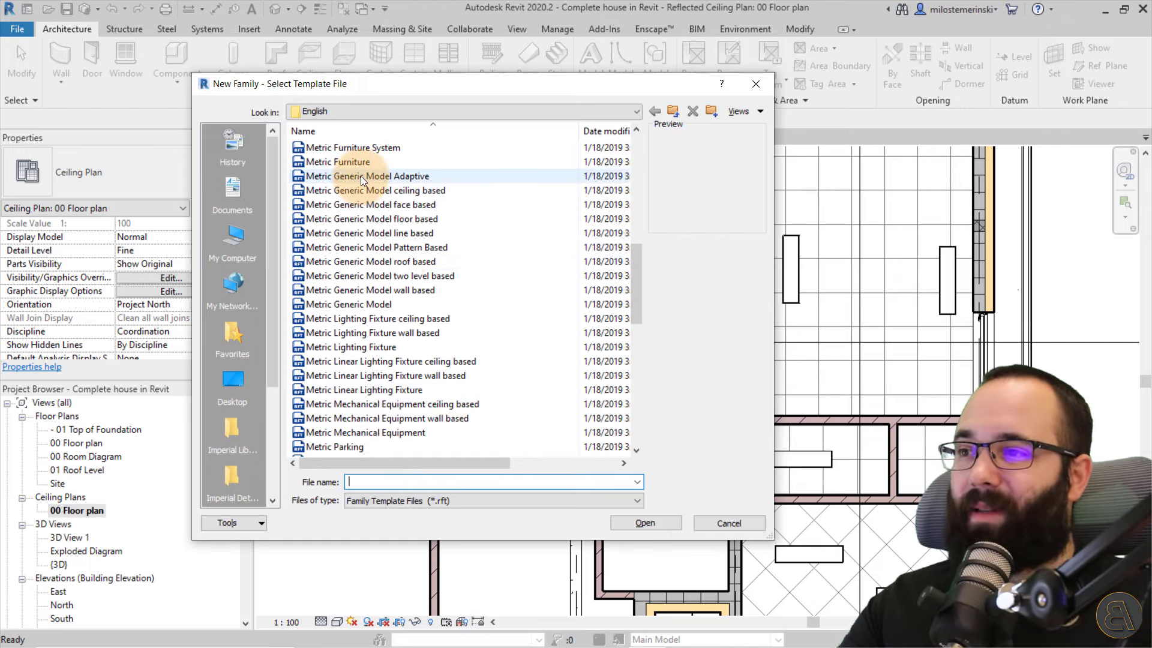
pyautogui.click(359, 205)
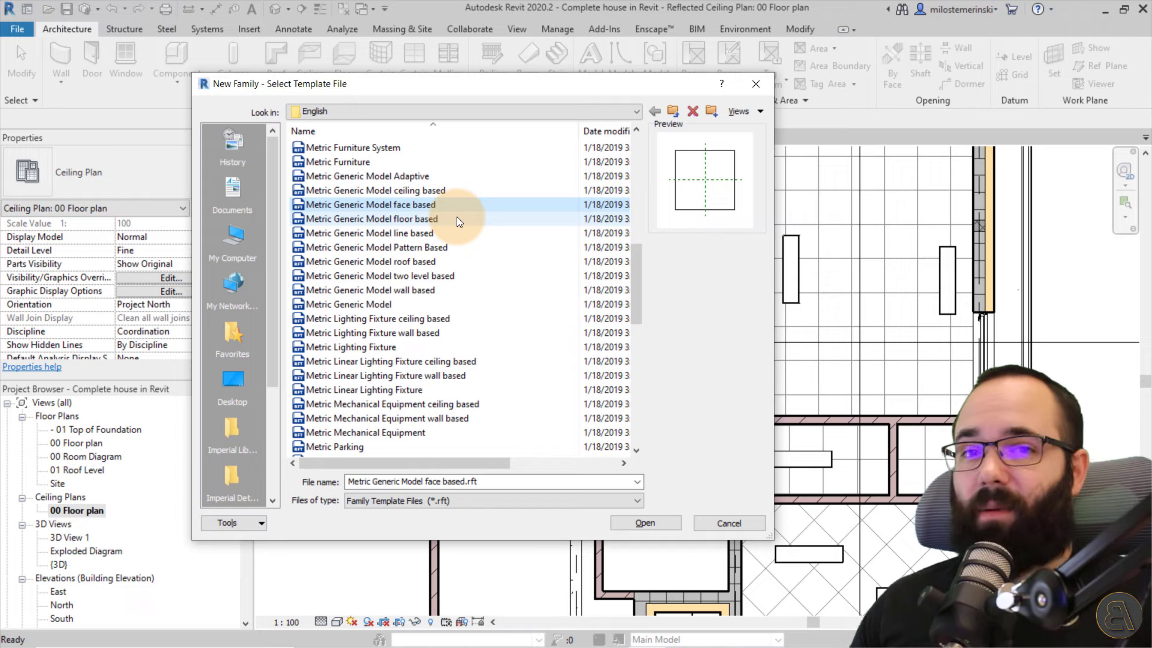
pyautogui.click(722, 523)
# Return to Section 1 and select the sloped 600 x 600mm grid ceiling below the roof.
pyautogui.moveTo(660, 333); pyautogui.dragTo(573, 318, button='middle')
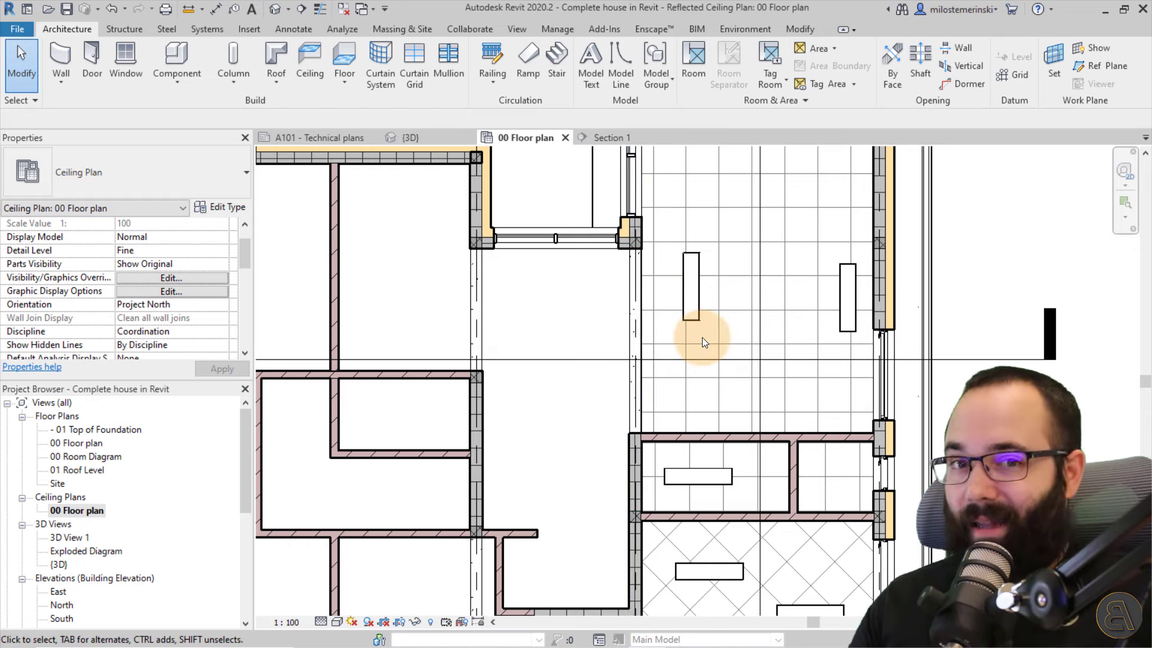
pyautogui.click(600, 140)
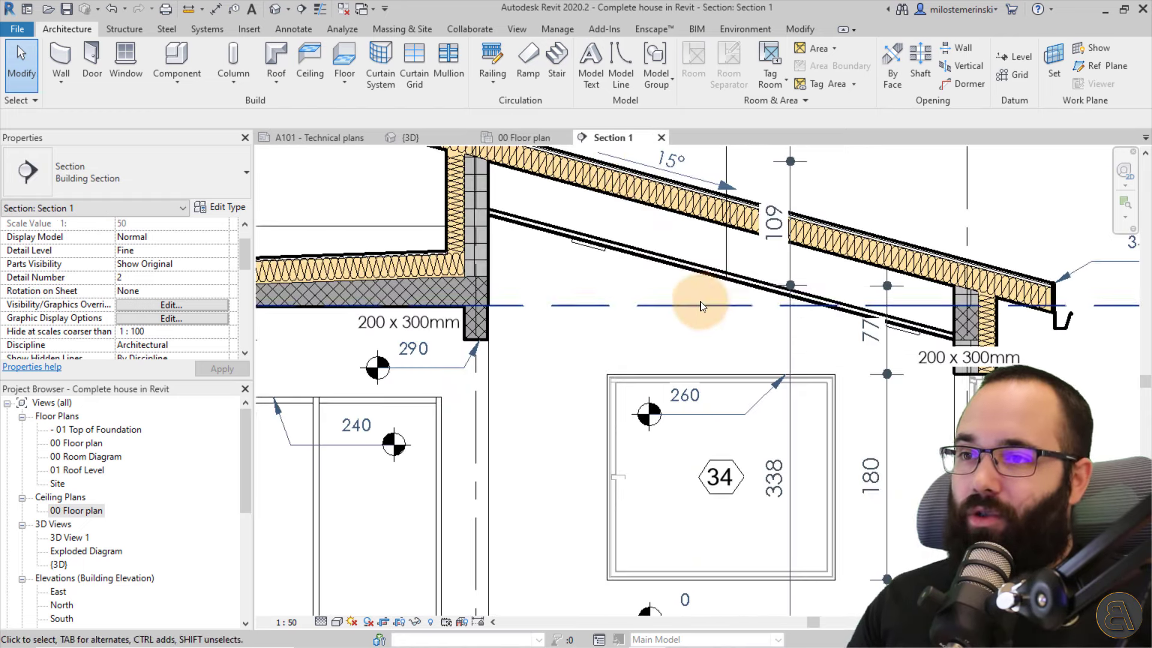
pyautogui.click(683, 261)
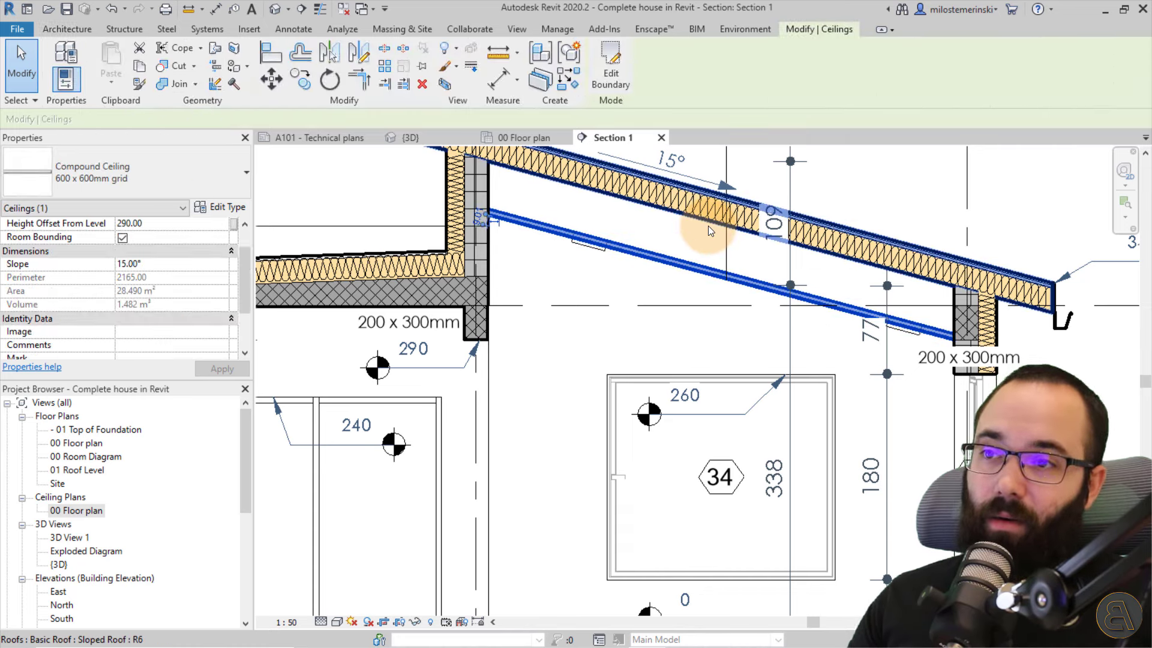
# Turn on thin line display and select the sloped 600 x 600mm grid ceiling at its upper wall end in Section 1.
pyautogui.scroll(4, 638, 390)
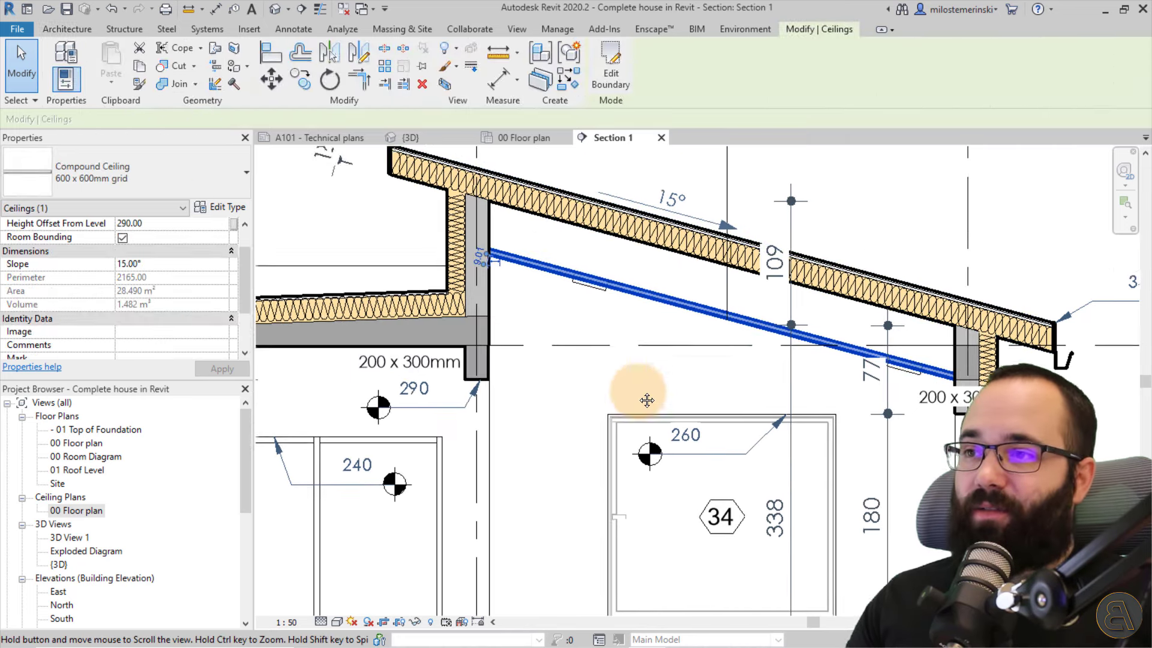
pyautogui.click(636, 383)
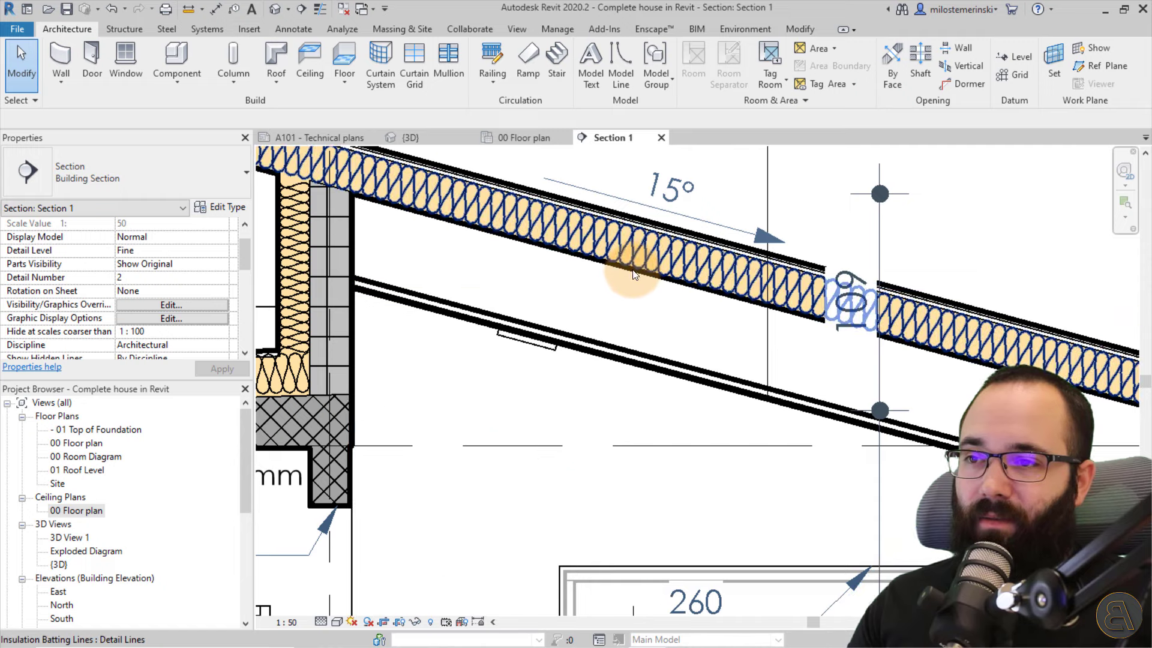
pyautogui.click(564, 344)
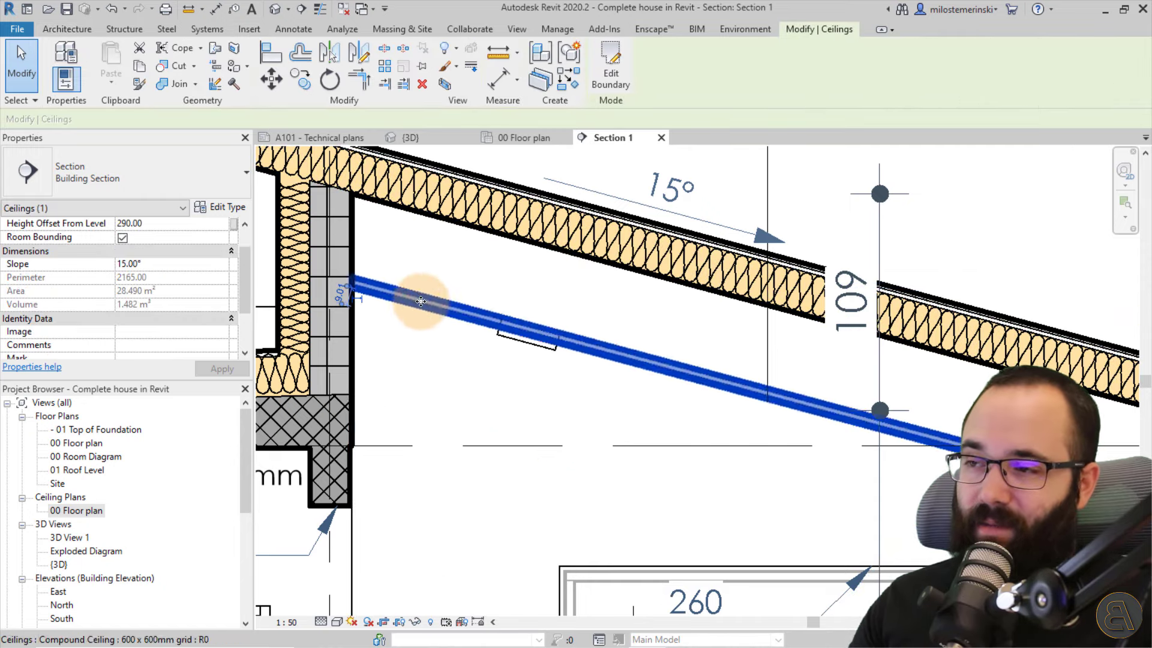
pyautogui.moveTo(411, 282); pyautogui.dragTo(517, 366, button='middle')
pyautogui.scroll(3, 474, 367)
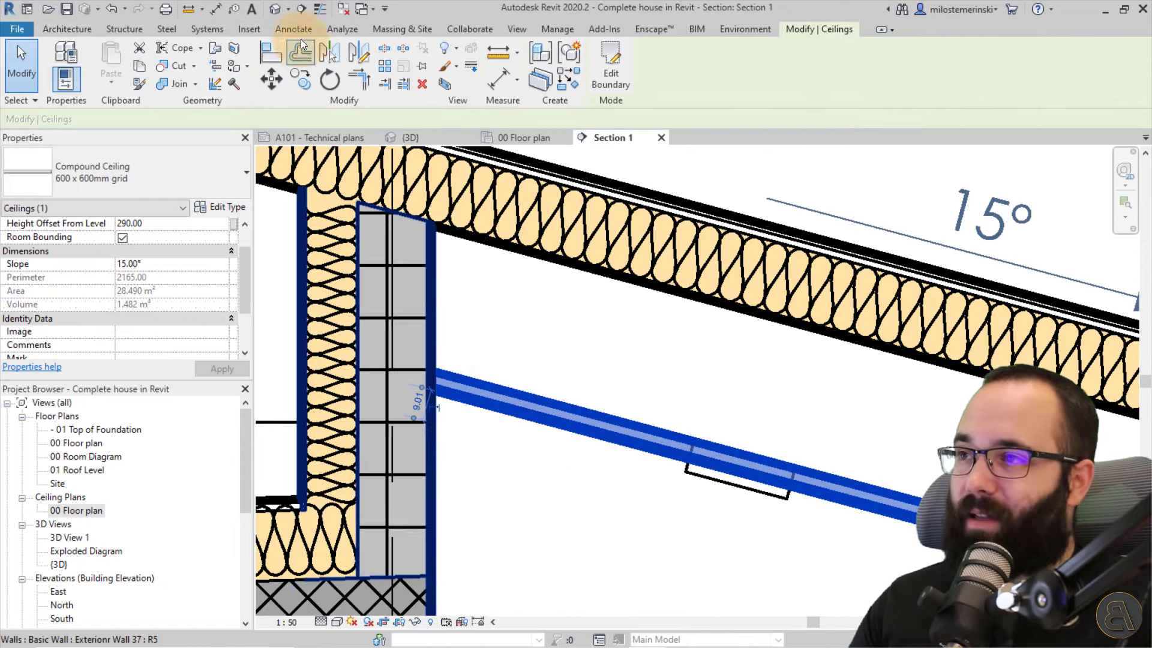
pyautogui.click(320, 8)
pyautogui.click(460, 396)
pyautogui.click(449, 386)
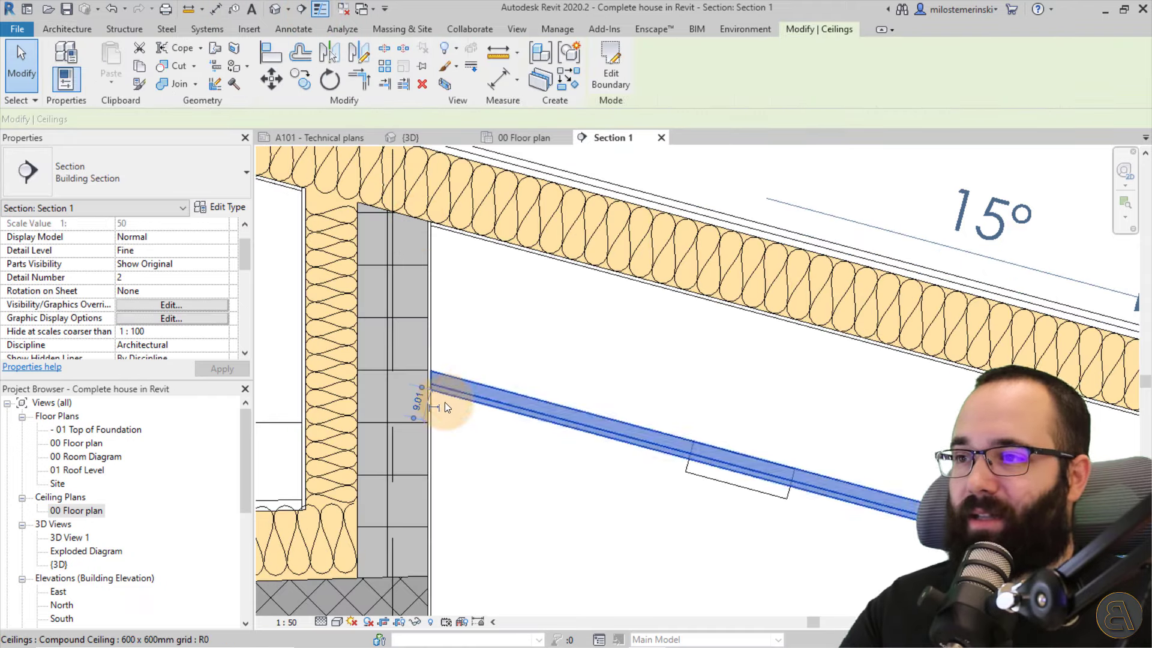
pyautogui.scroll(3, 456, 384)
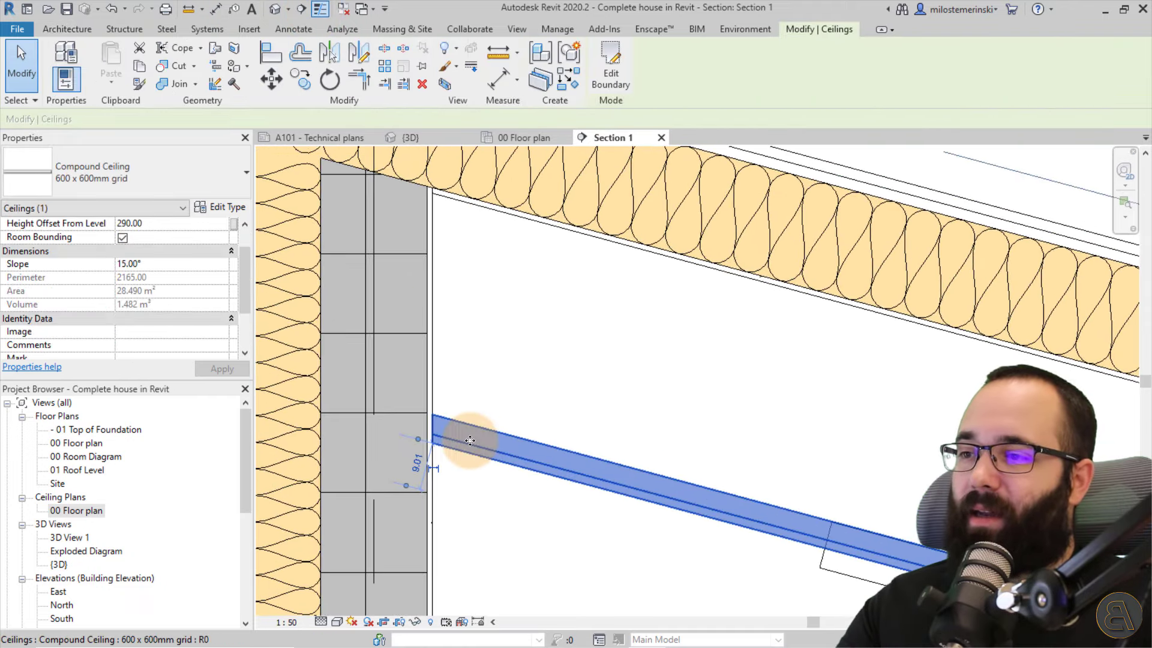
# Move the sloped ceiling vertically up about 42.7 from its upper corner to where the roof's underside meets the wall face.
pyautogui.click(268, 79)
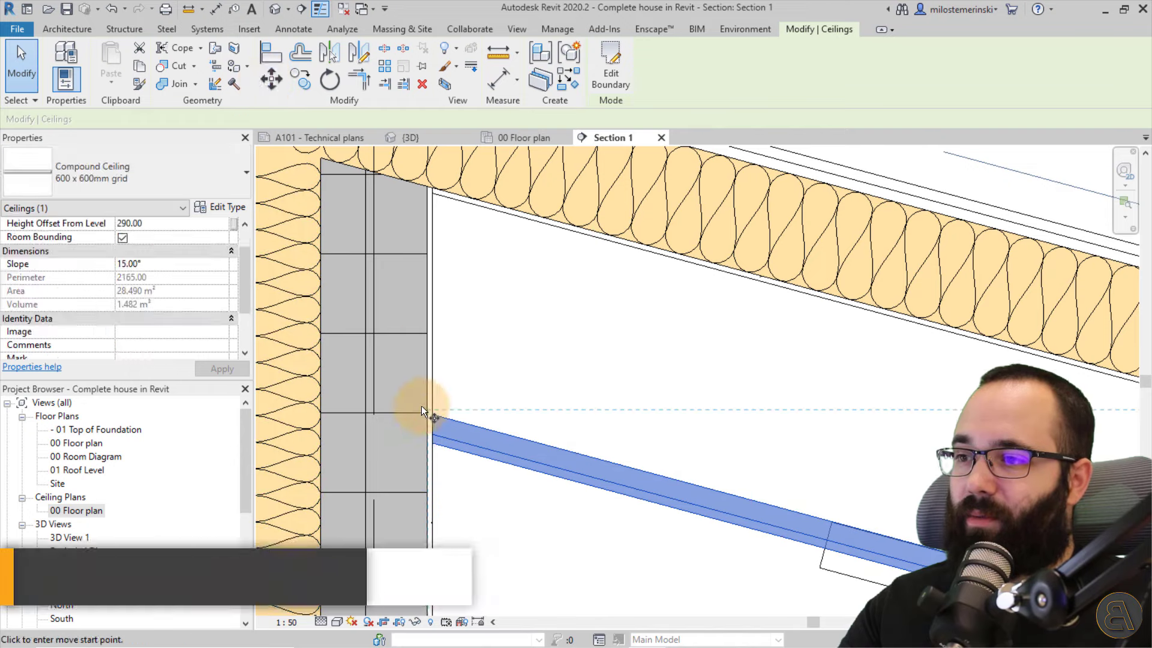
pyautogui.click(429, 412)
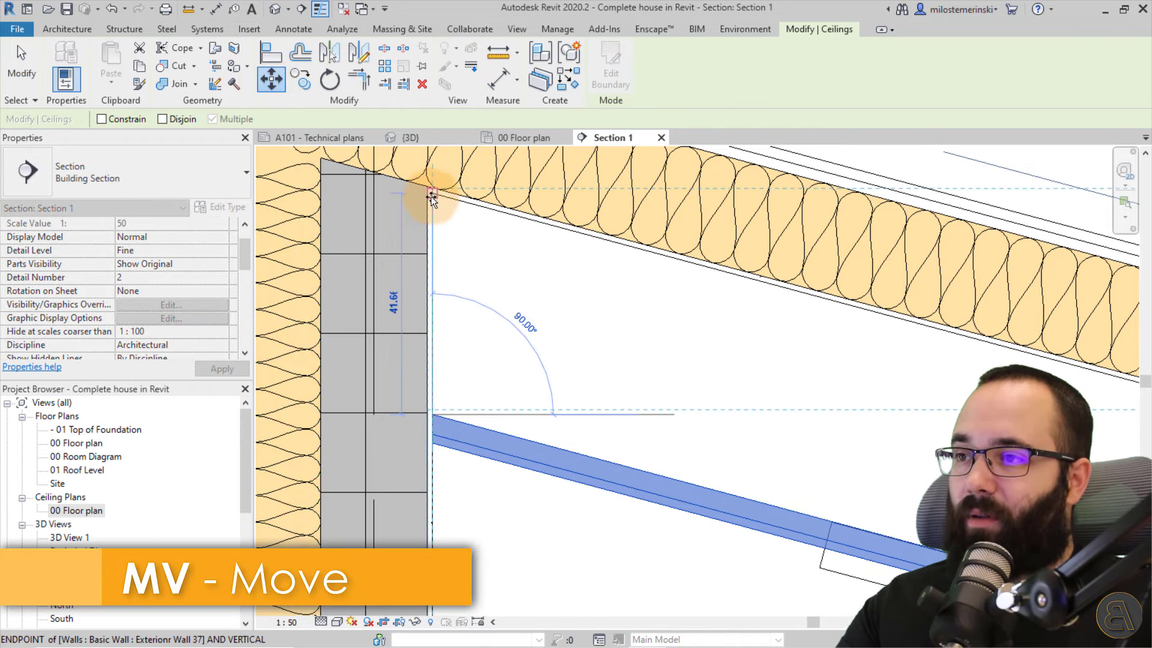
pyautogui.scroll(3, 431, 190)
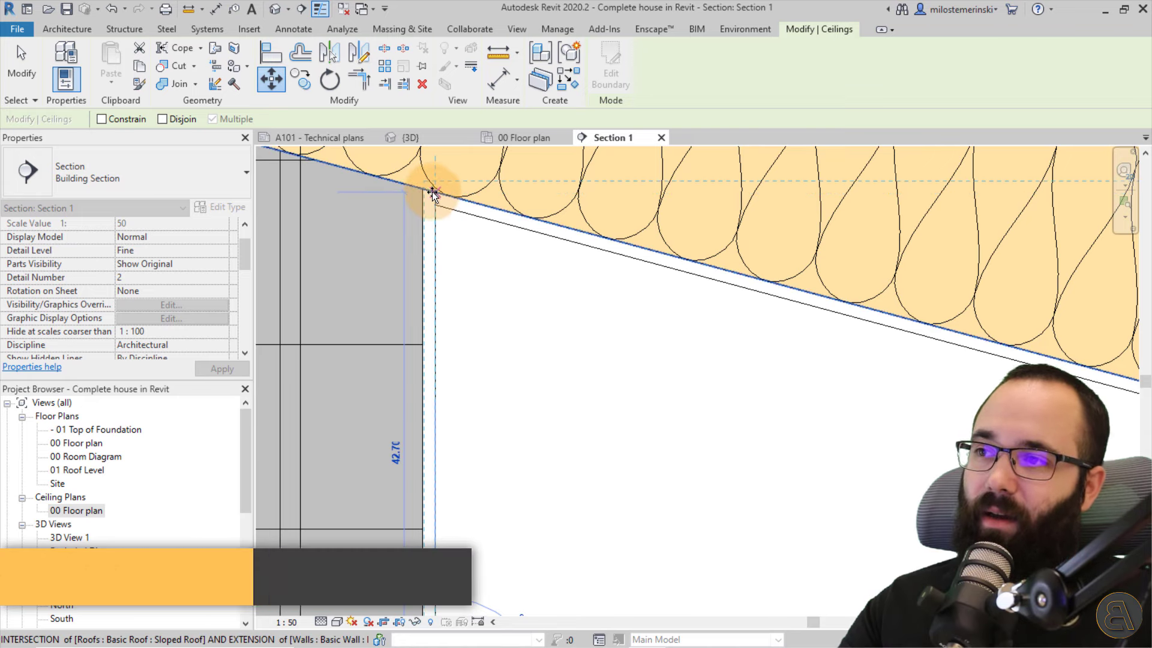
pyautogui.scroll(-4, 551, 366)
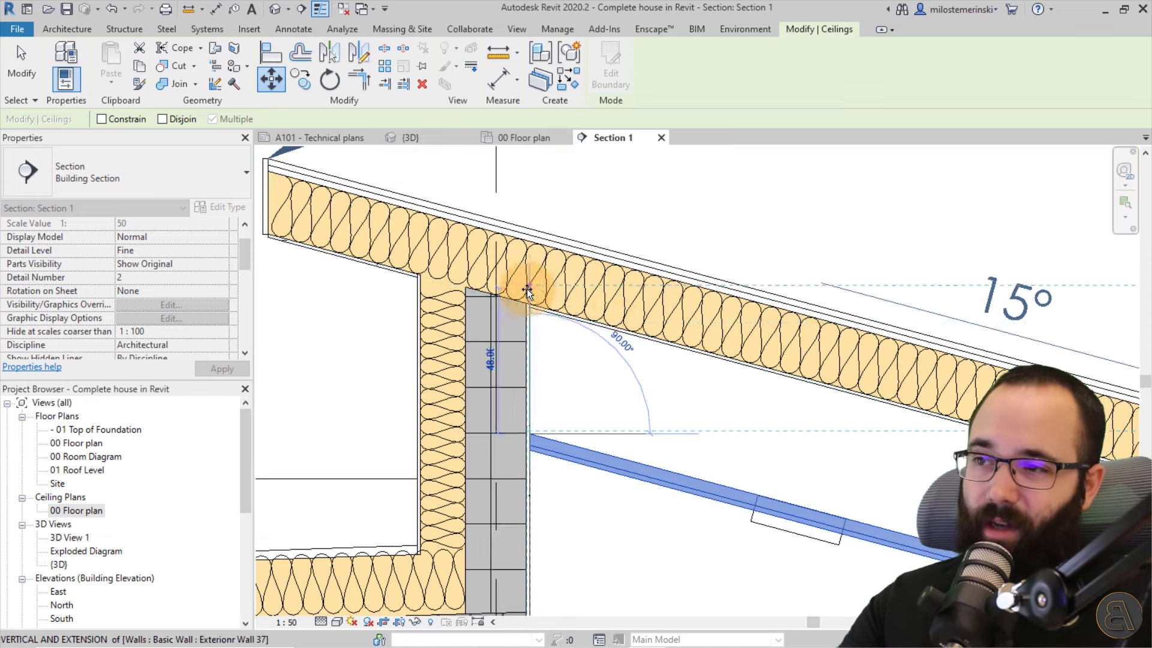
pyautogui.scroll(3, 527, 289)
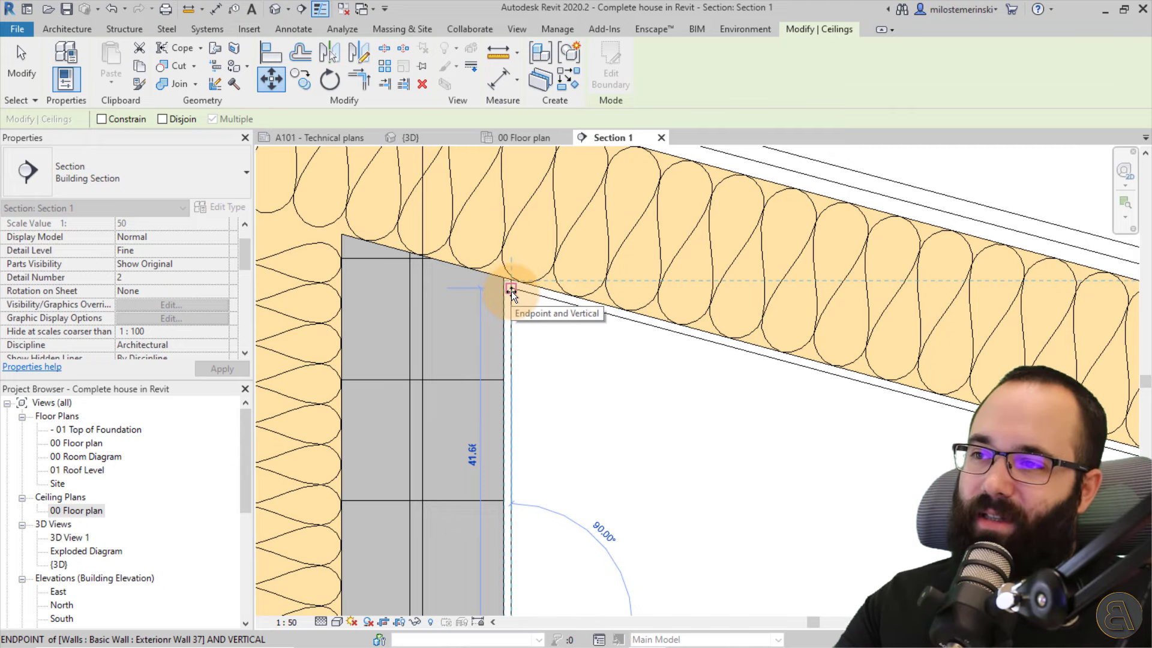
pyautogui.scroll(2, 512, 290)
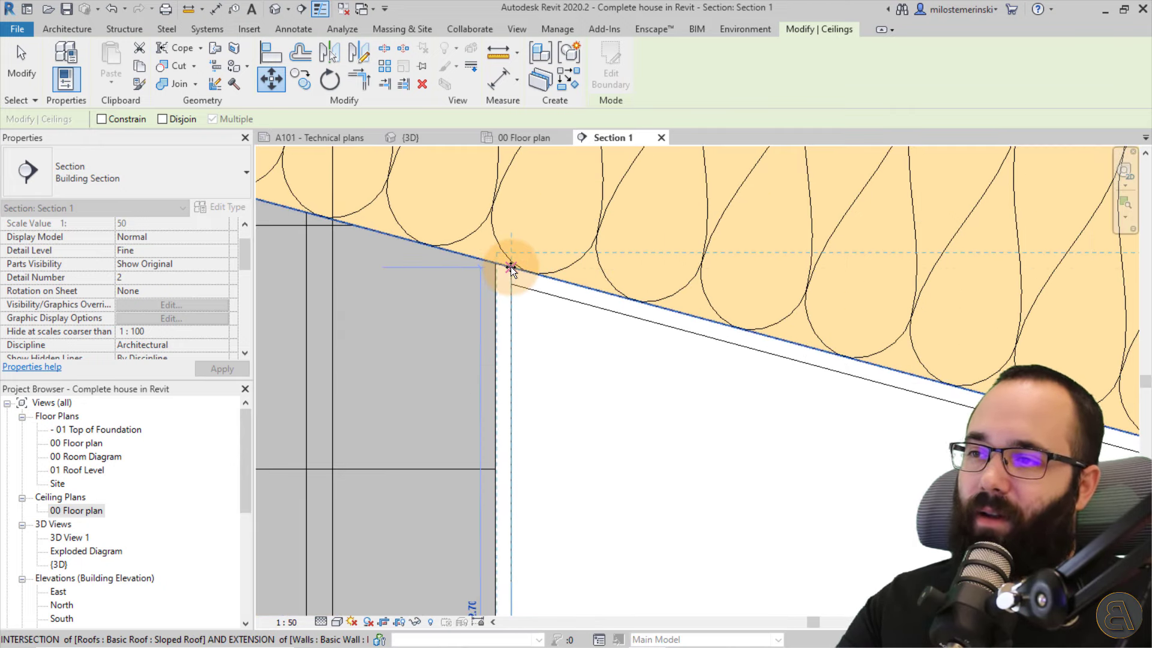
pyautogui.click(511, 269)
pyautogui.scroll(-4, 510, 262)
pyautogui.scroll(3, 689, 373)
pyautogui.moveTo(689, 373); pyautogui.dragTo(239, 261, button='middle')
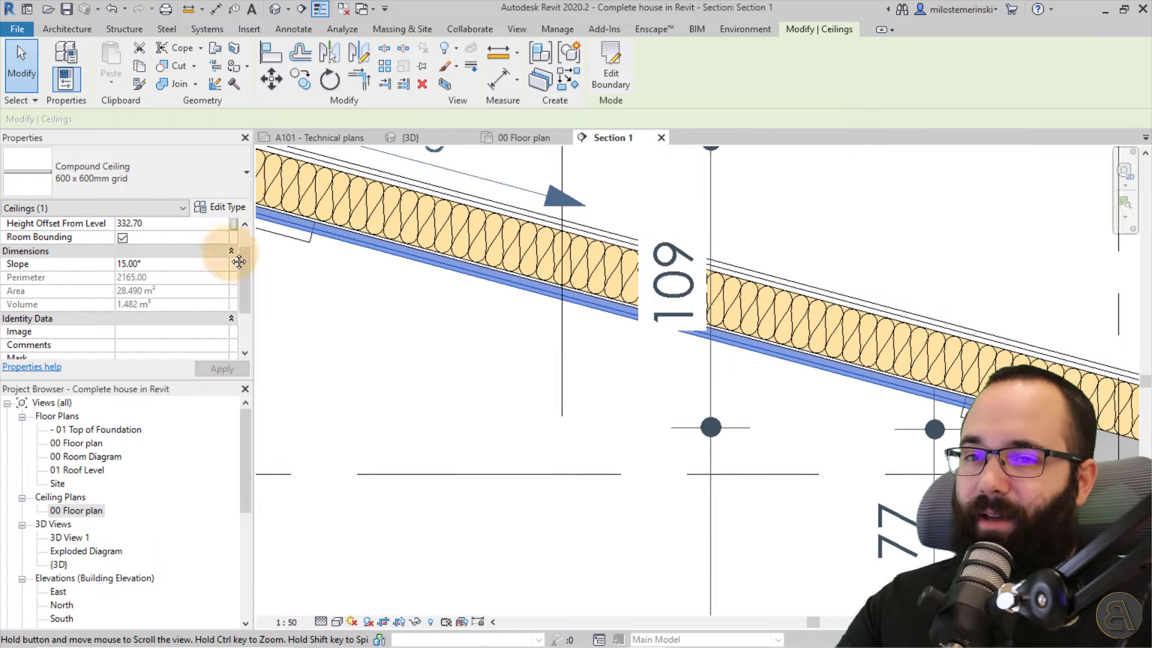
# Check the moved ceiling against the roof's underside from the lower to the upper end, and switch off thin line display.
pyautogui.scroll(2, 1129, 444)
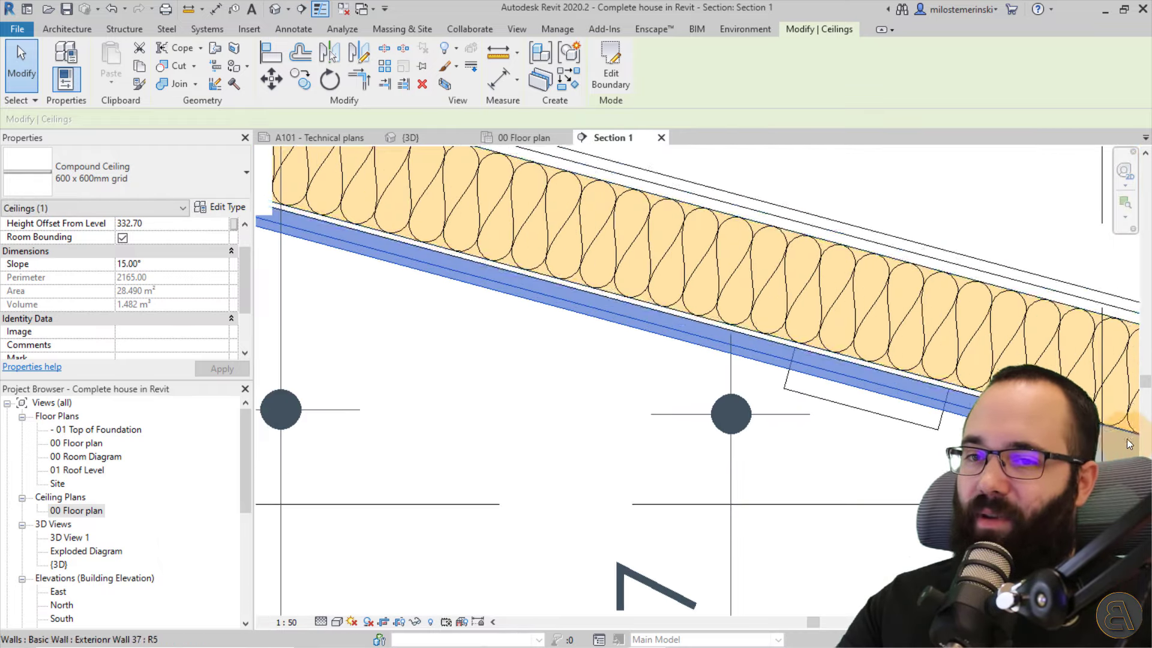
pyautogui.scroll(2, 984, 411)
pyautogui.scroll(-2, 915, 315)
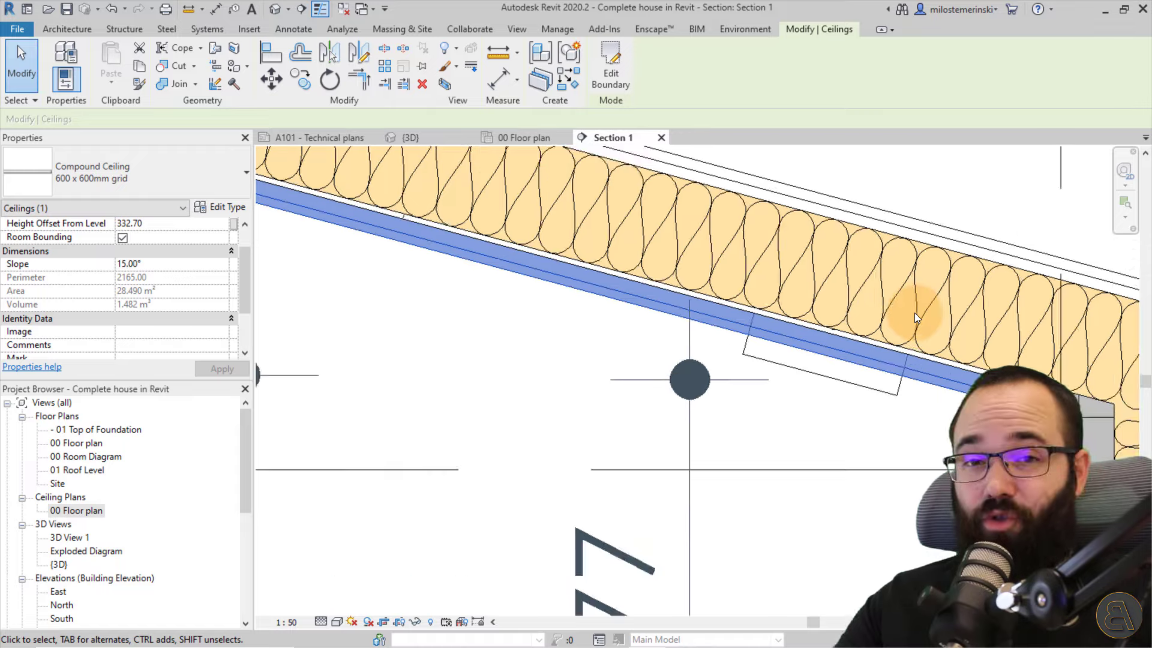
pyautogui.scroll(-2, 915, 318)
pyautogui.moveTo(551, 352); pyautogui.dragTo(790, 512, button='middle')
pyautogui.scroll(1, 524, 329)
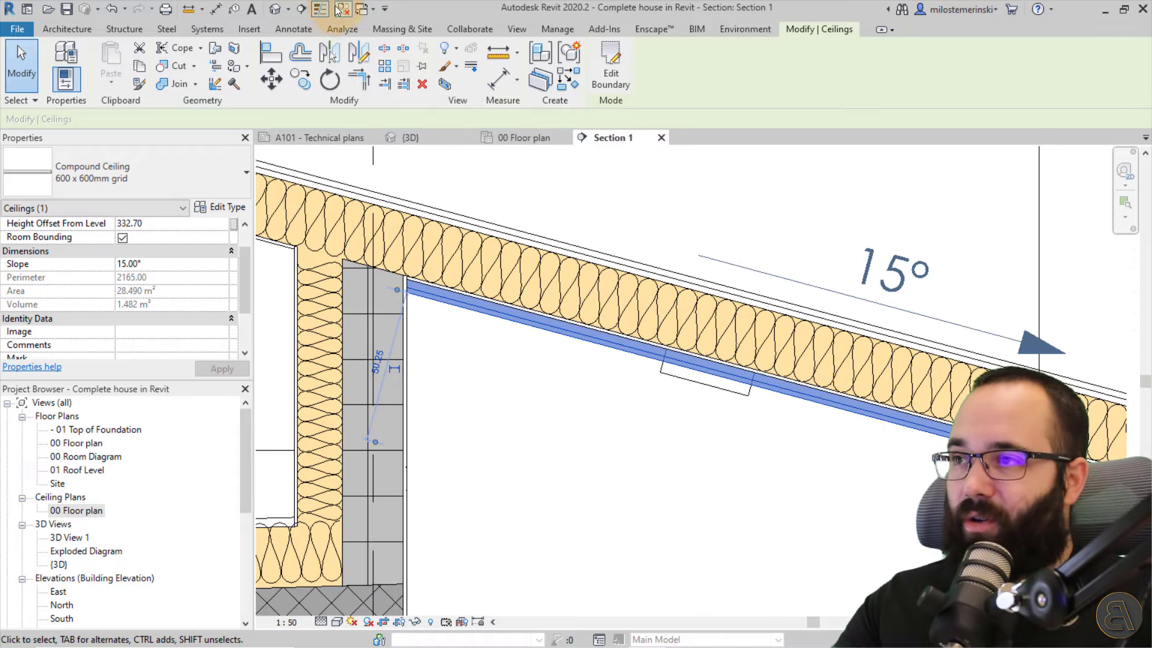
pyautogui.click(320, 9)
pyautogui.click(478, 370)
pyautogui.moveTo(456, 340); pyautogui.dragTo(527, 379, button='middle')
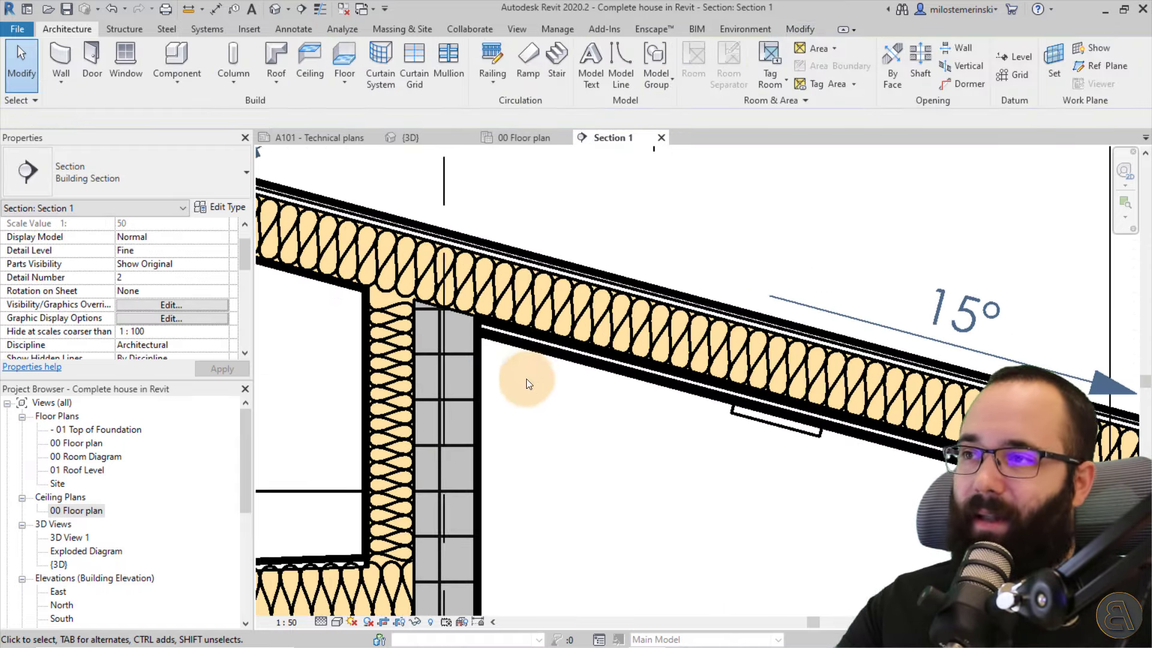
# Join the sloped grid ceiling's geometry with the sloped roof above it.
pyautogui.click(801, 30)
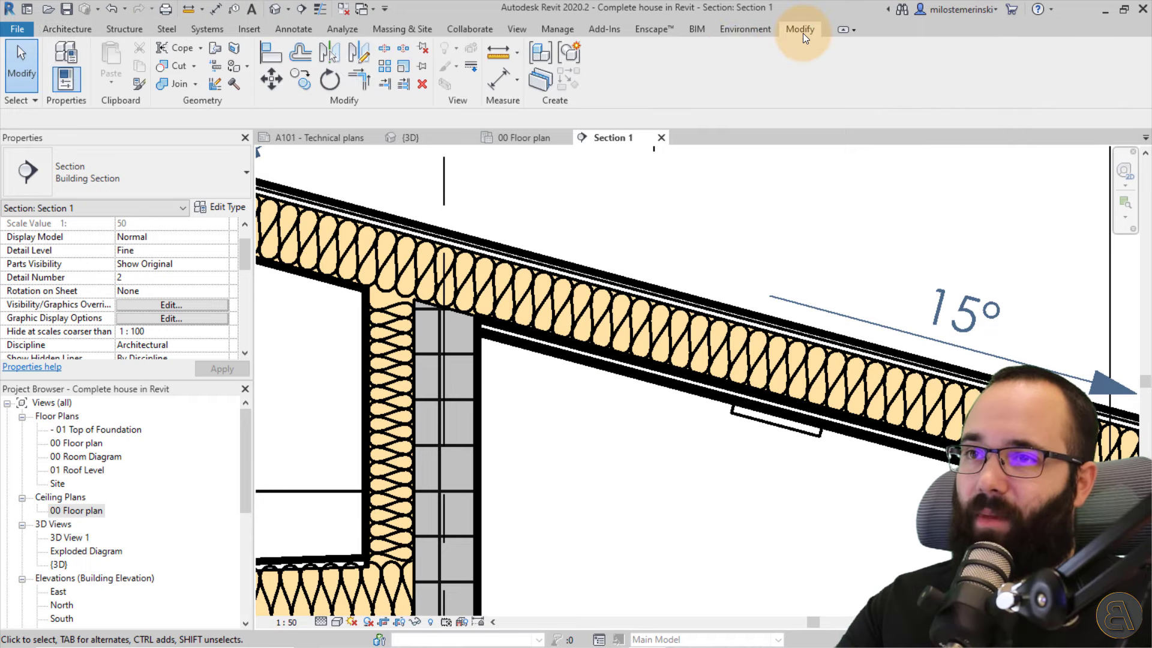
pyautogui.click(166, 84)
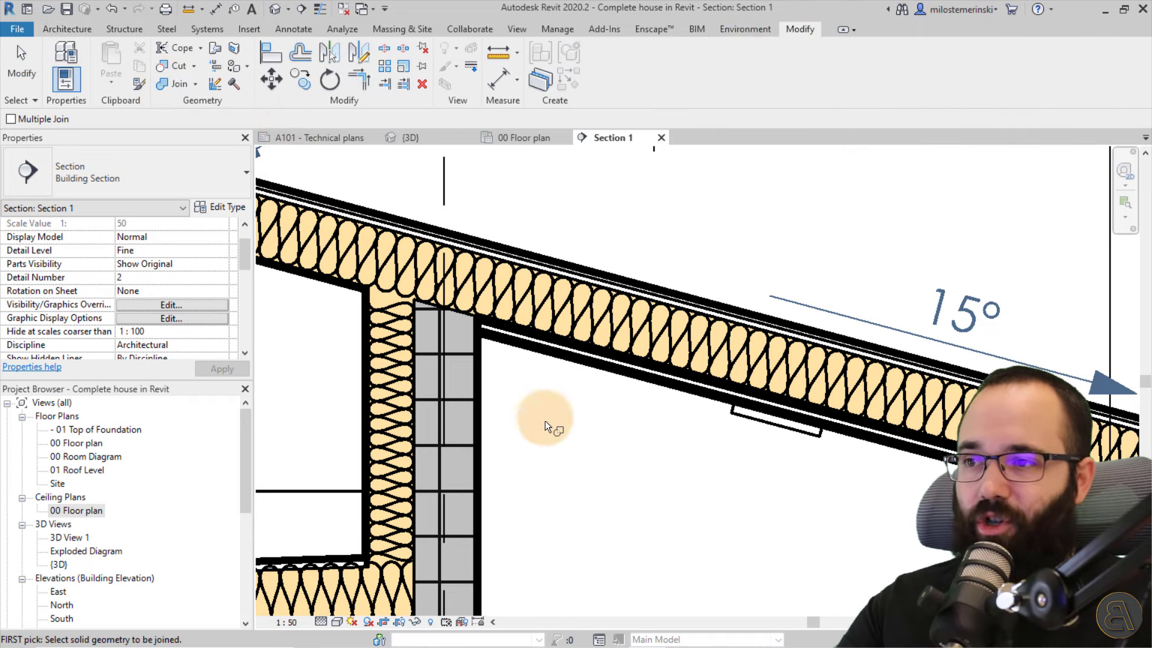
pyautogui.click(506, 340)
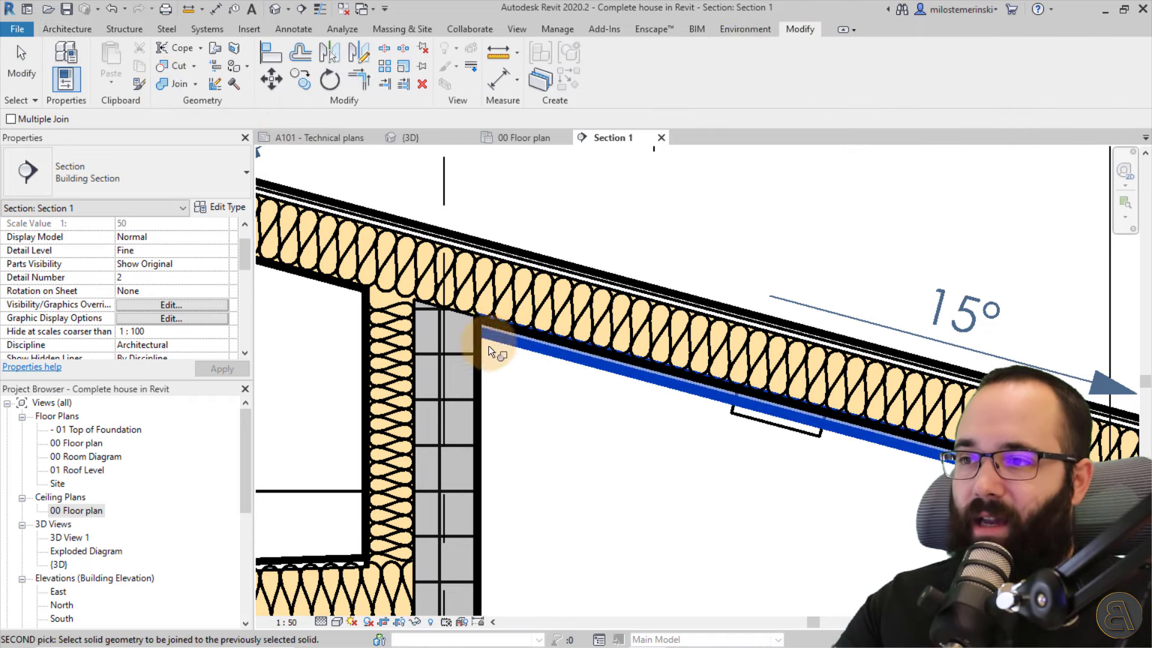
pyautogui.click(333, 289)
# Join the sloped ceiling's geometry with the exterior wall at its upper end.
pyautogui.scroll(3, 522, 360)
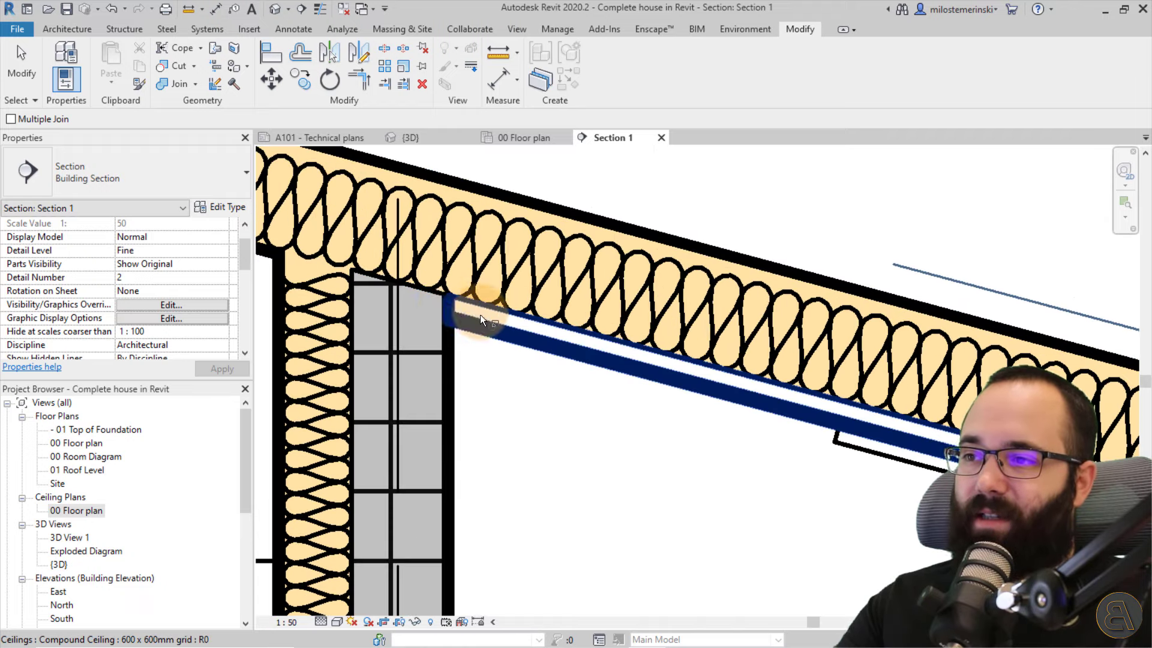
pyautogui.scroll(3, 444, 290)
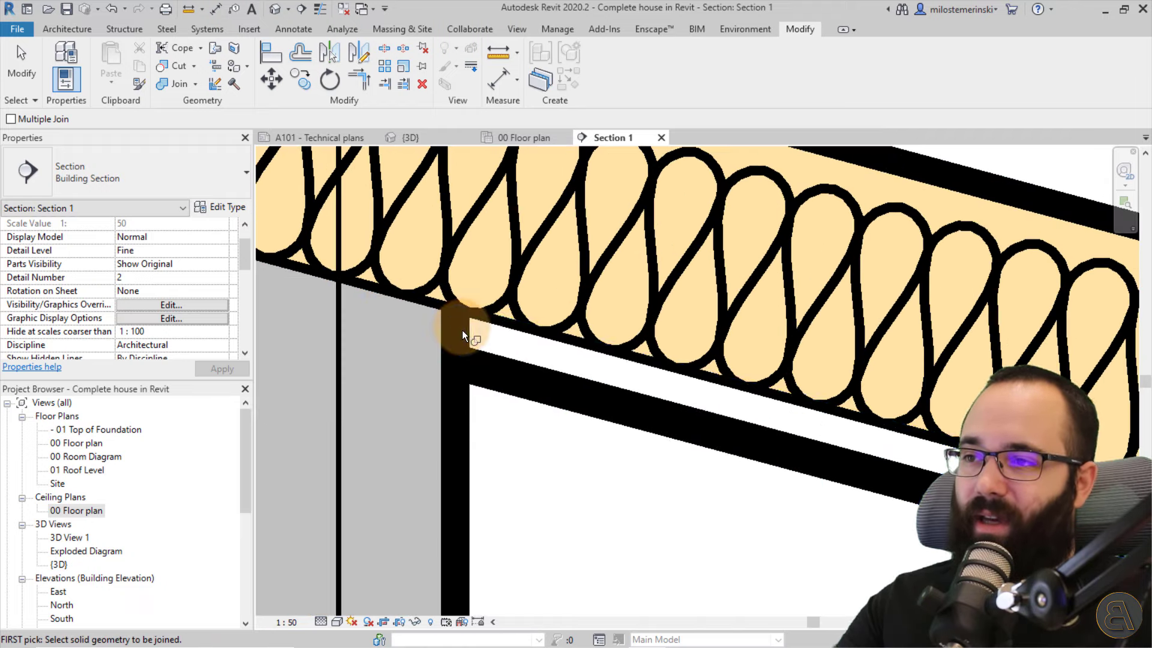
pyautogui.click(495, 377)
pyautogui.click(455, 400)
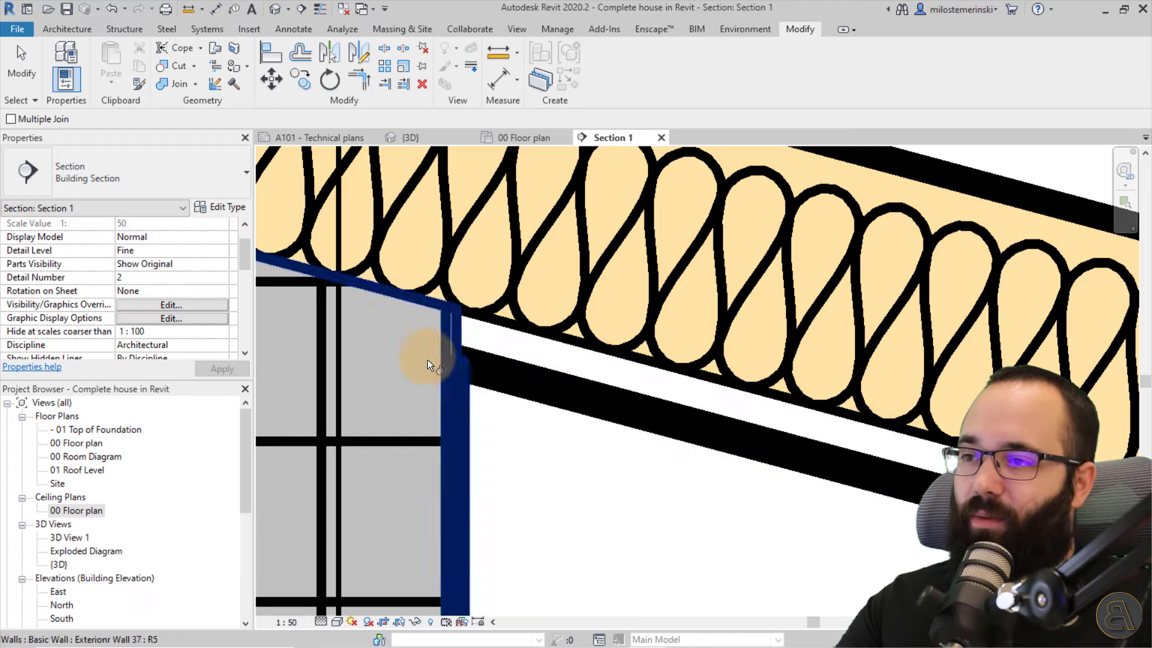
# Join the sloped ceiling with the exterior wall at its lower end and finish joining geometry.
pyautogui.scroll(-5, 427, 358)
pyautogui.moveTo(558, 442); pyautogui.dragTo(624, 360, button='middle')
pyautogui.scroll(3, 637, 354)
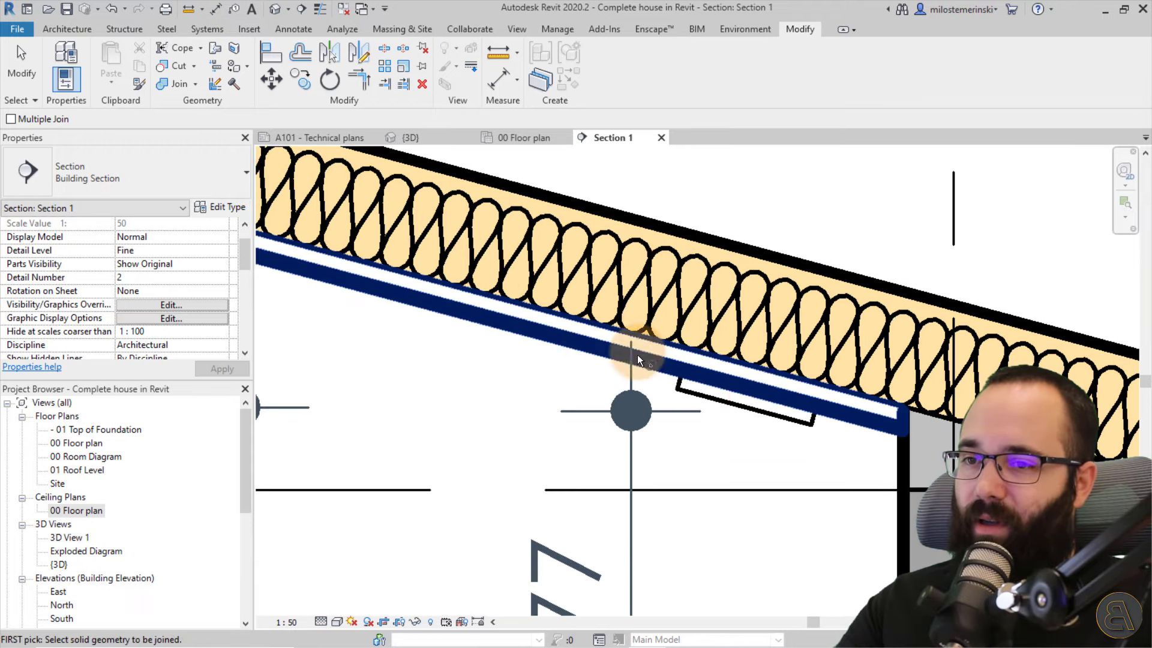
pyautogui.click(890, 426)
pyautogui.click(905, 449)
pyautogui.scroll(-3, 748, 336)
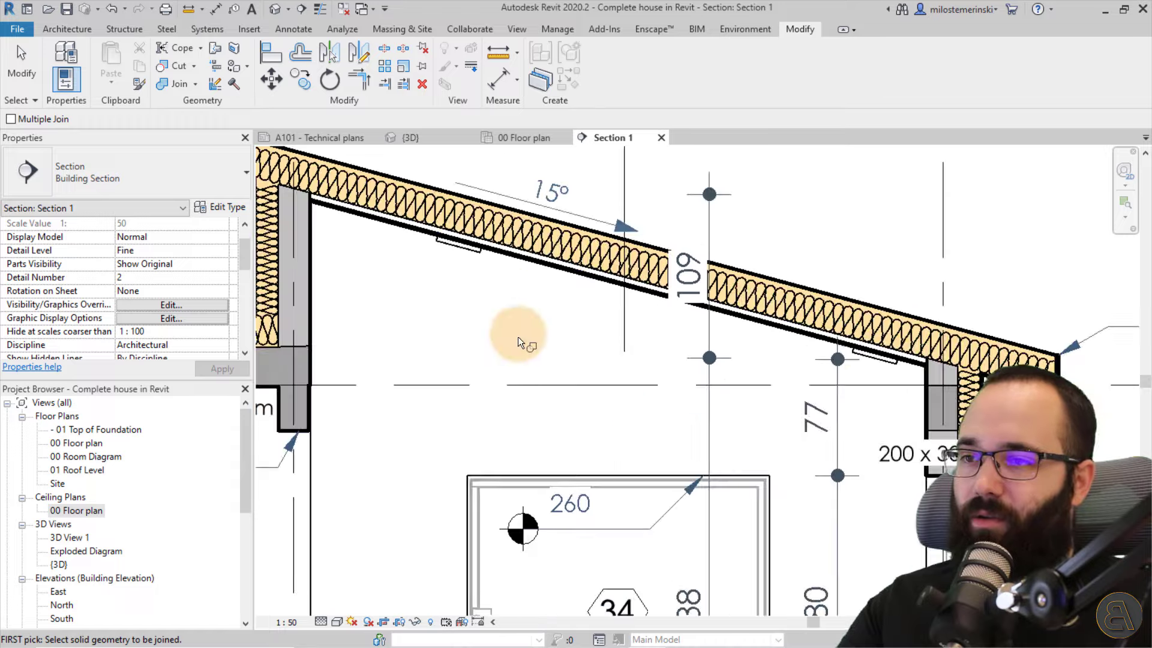
pyautogui.moveTo(517, 336); pyautogui.dragTo(633, 323, button='middle')
pyautogui.scroll(3, 540, 271)
pyautogui.press('Escape')
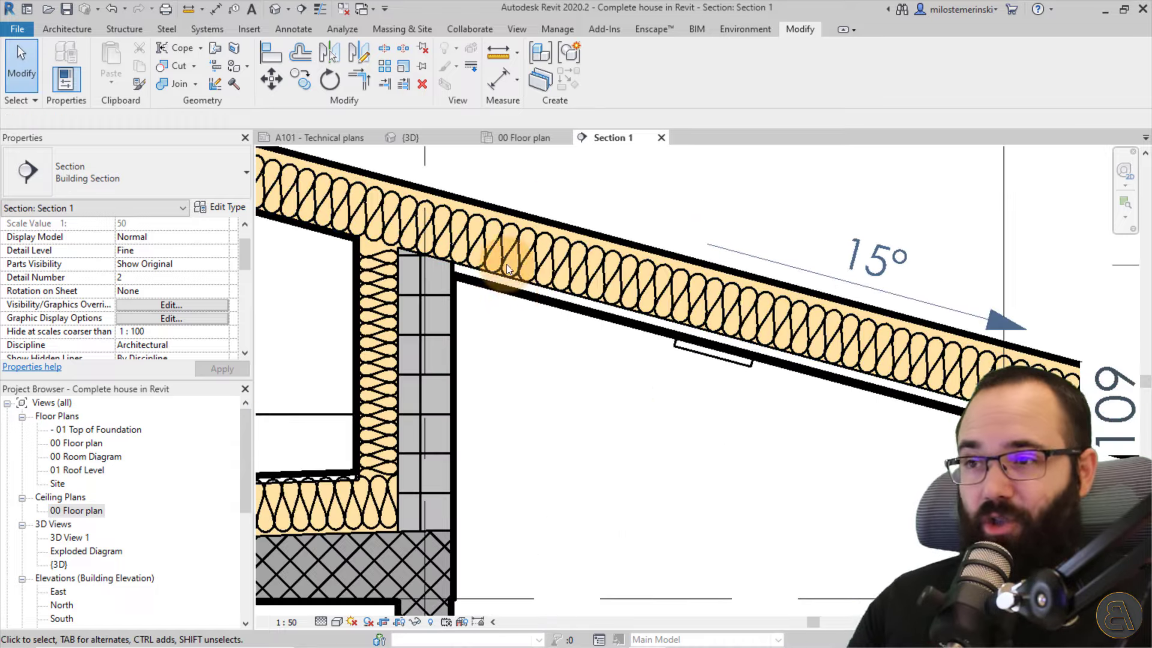
# Glance at the 00 Floor plan ceiling plan and examine the joined ceiling and its lights in Section 1 with and without thin lines.
pyautogui.click(539, 142)
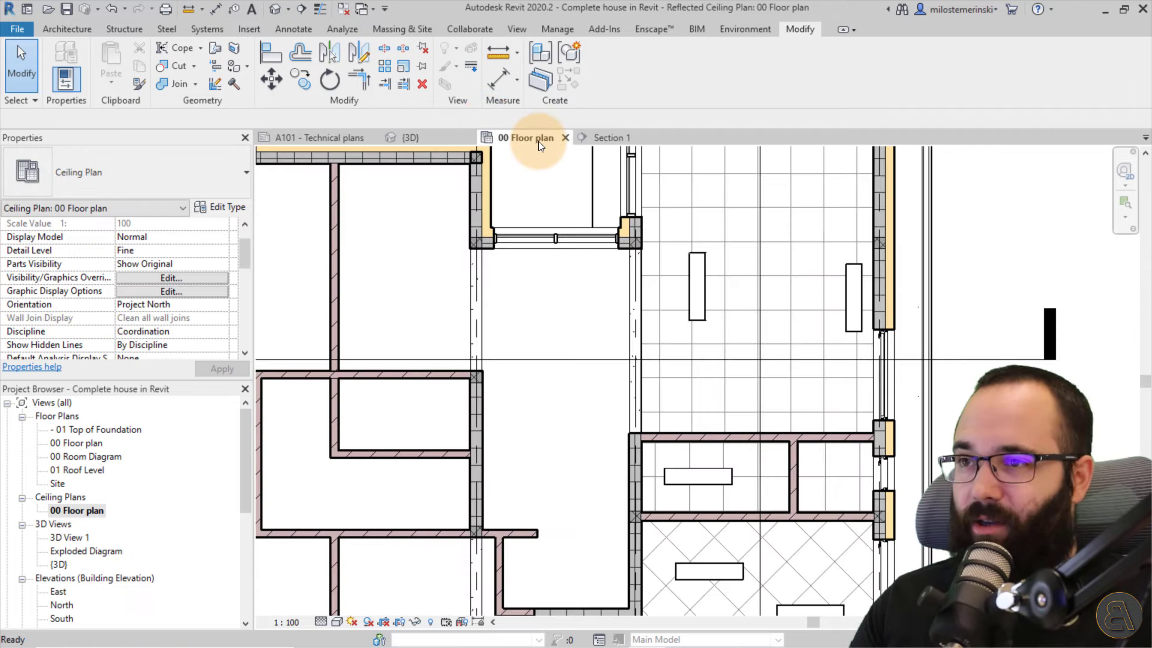
pyautogui.click(610, 142)
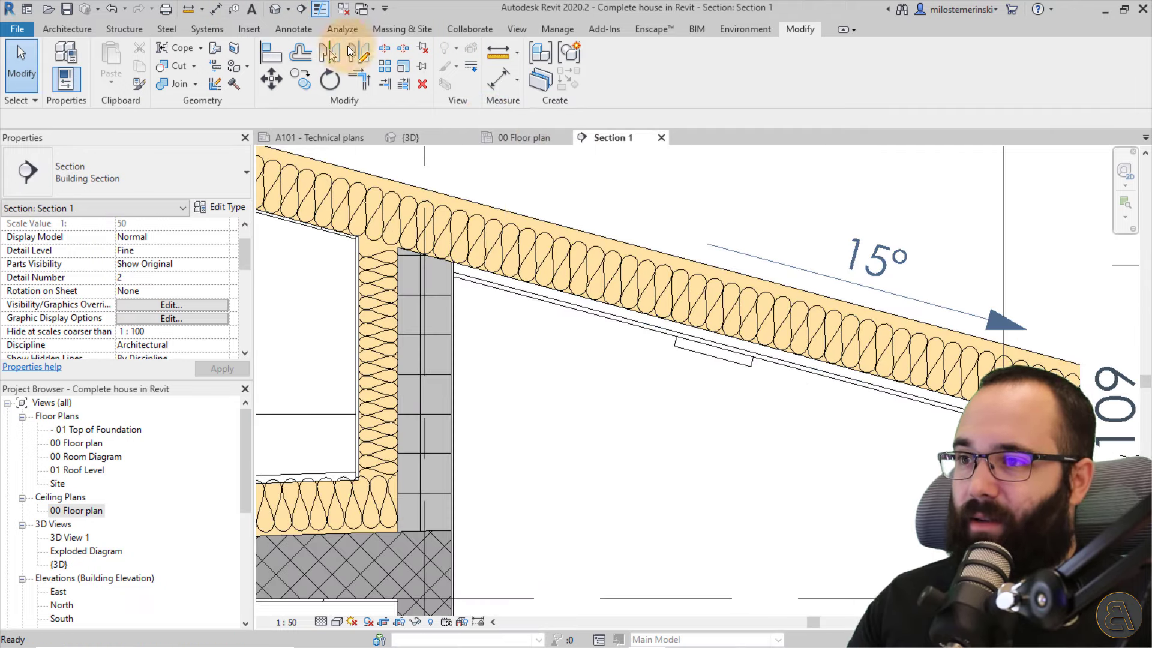
pyautogui.scroll(3, 525, 361)
pyautogui.scroll(2, 449, 228)
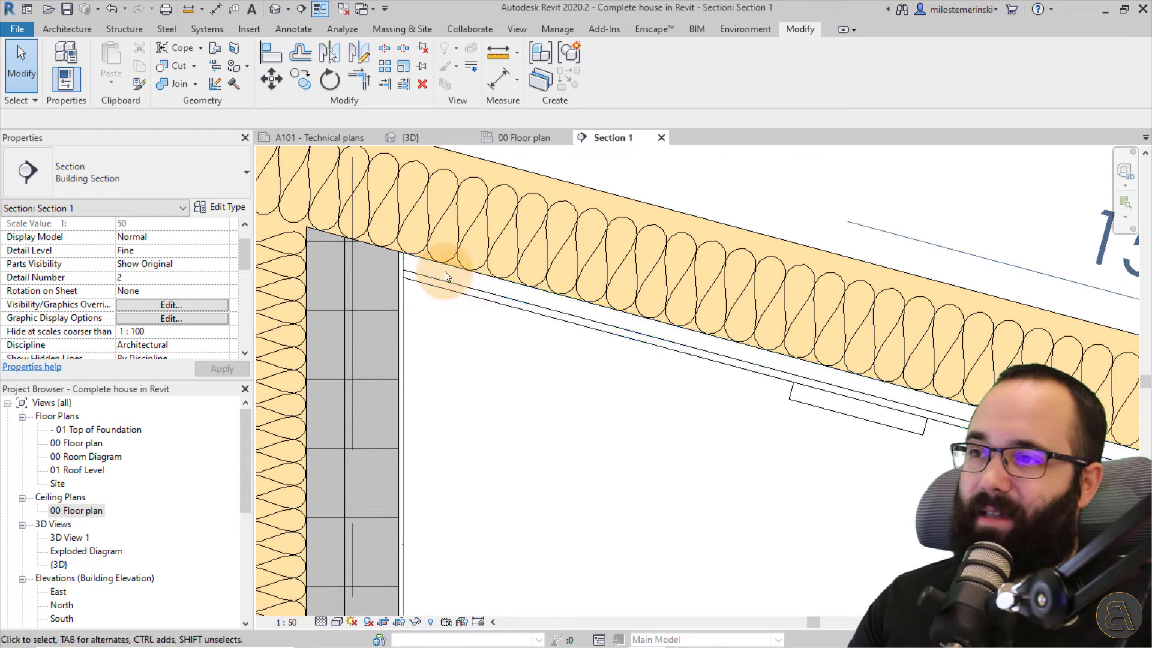
pyautogui.scroll(-2, 445, 282)
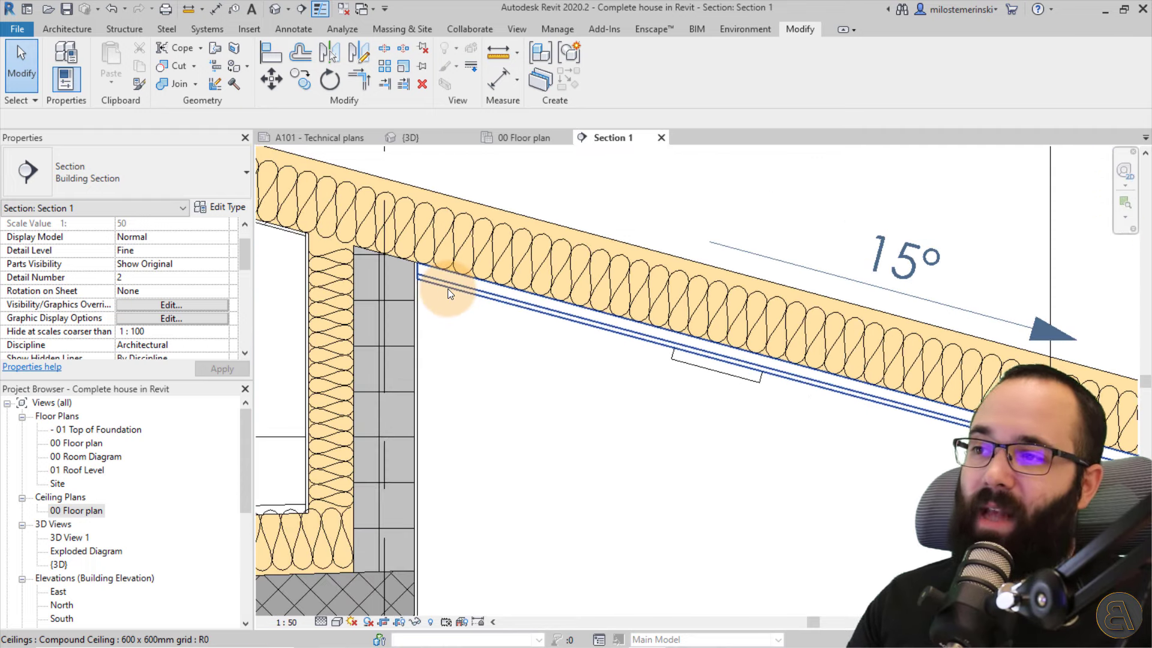
pyautogui.click(448, 290)
pyautogui.scroll(-4, 528, 358)
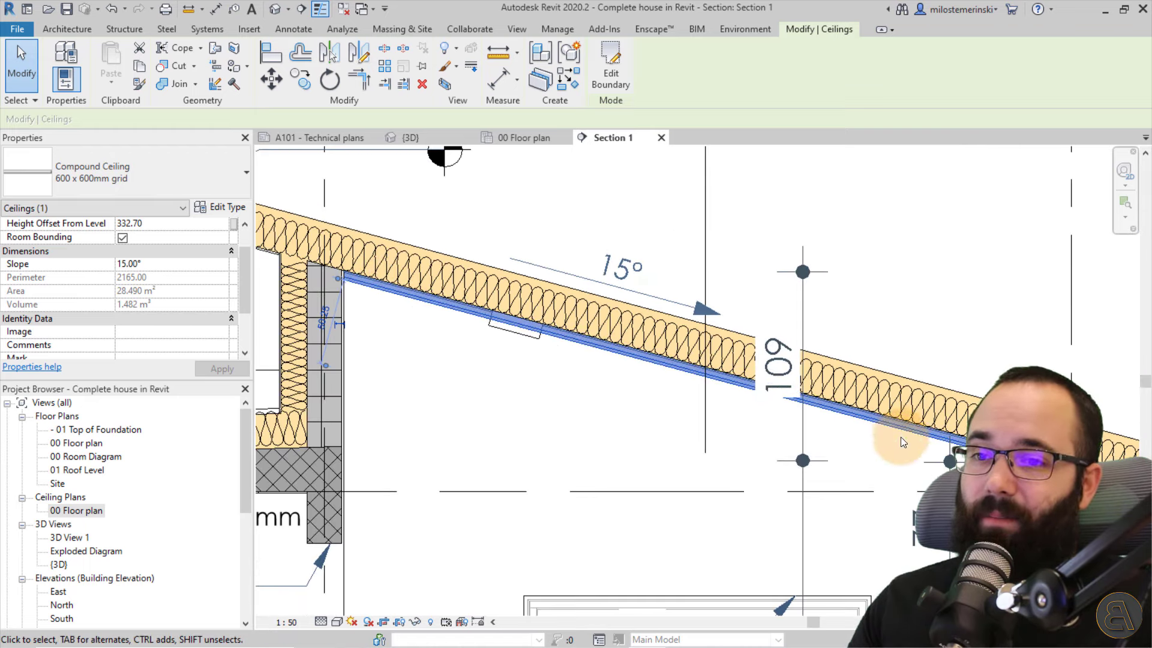
pyautogui.moveTo(960, 462)
pyautogui.mouseDown(button='middle')
pyautogui.moveTo(606, 357)
pyautogui.moveTo(806, 481)
pyautogui.mouseUp(button='middle')
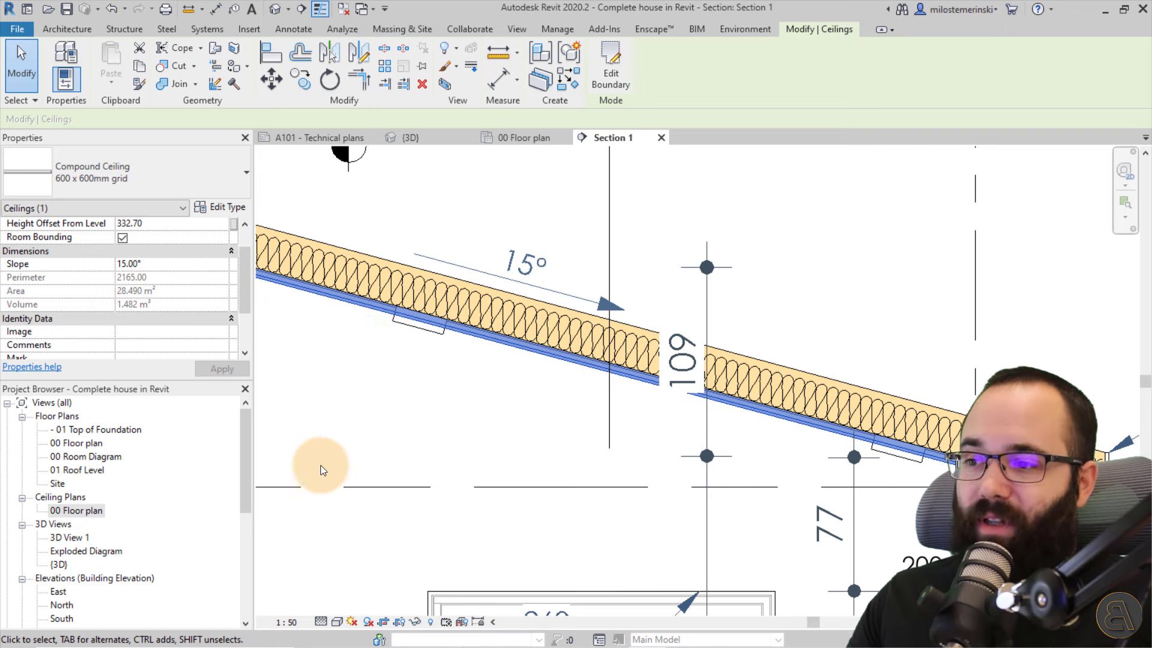
pyautogui.moveTo(383, 385); pyautogui.dragTo(573, 359, button='middle')
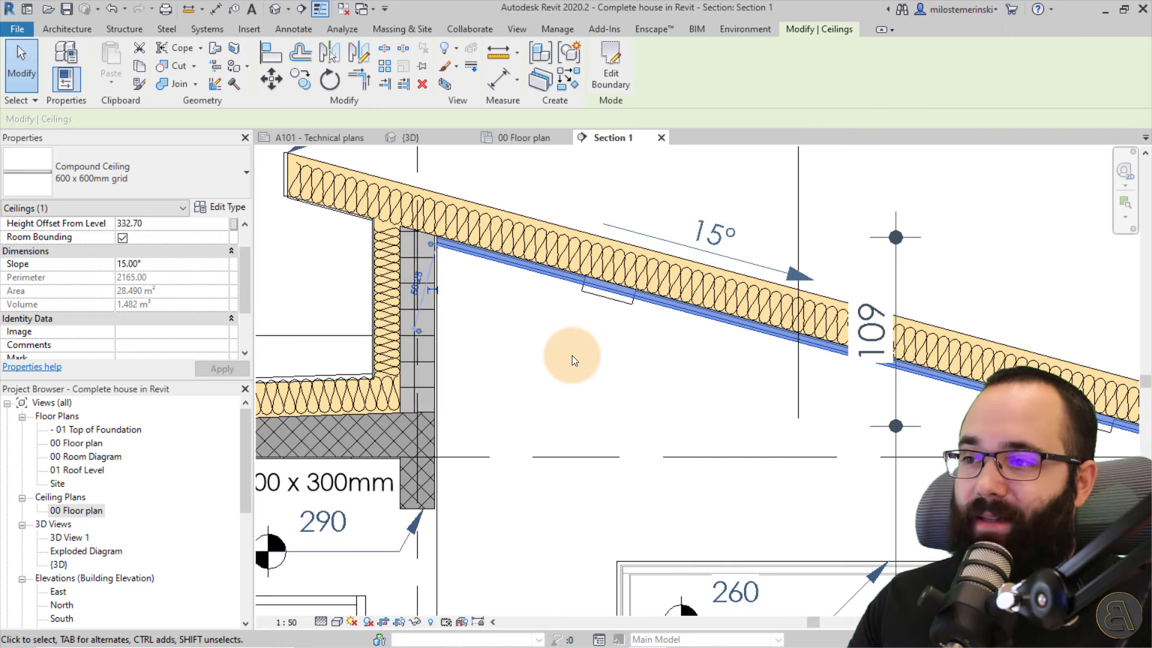
pyautogui.click(546, 330)
pyautogui.click(282, 11)
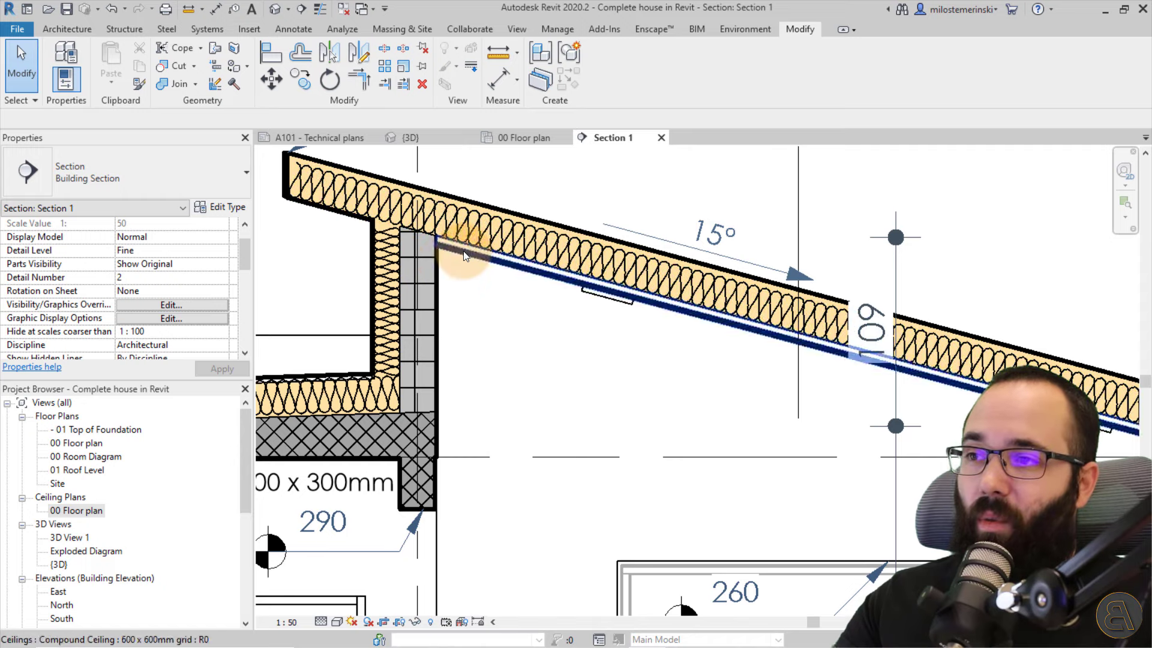
pyautogui.moveTo(672, 374); pyautogui.dragTo(629, 371, button='middle')
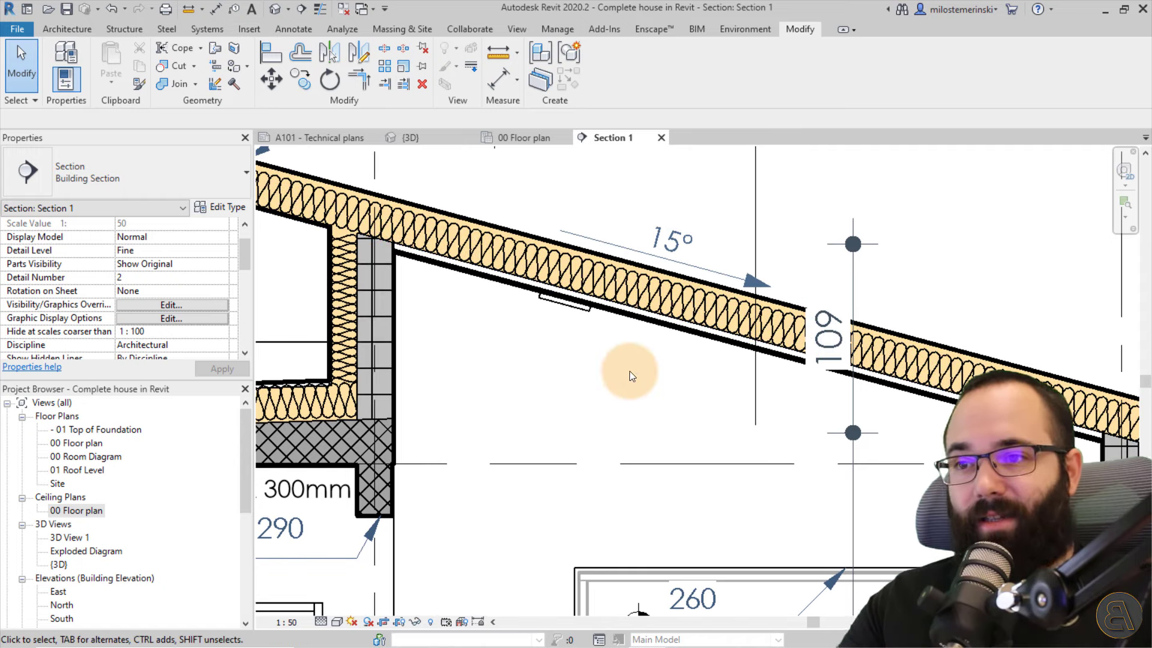
# Examine the layer assembly of the Sloped Roof type in Section 1 and leave it without changes.
pyautogui.scroll(-5, 610, 343)
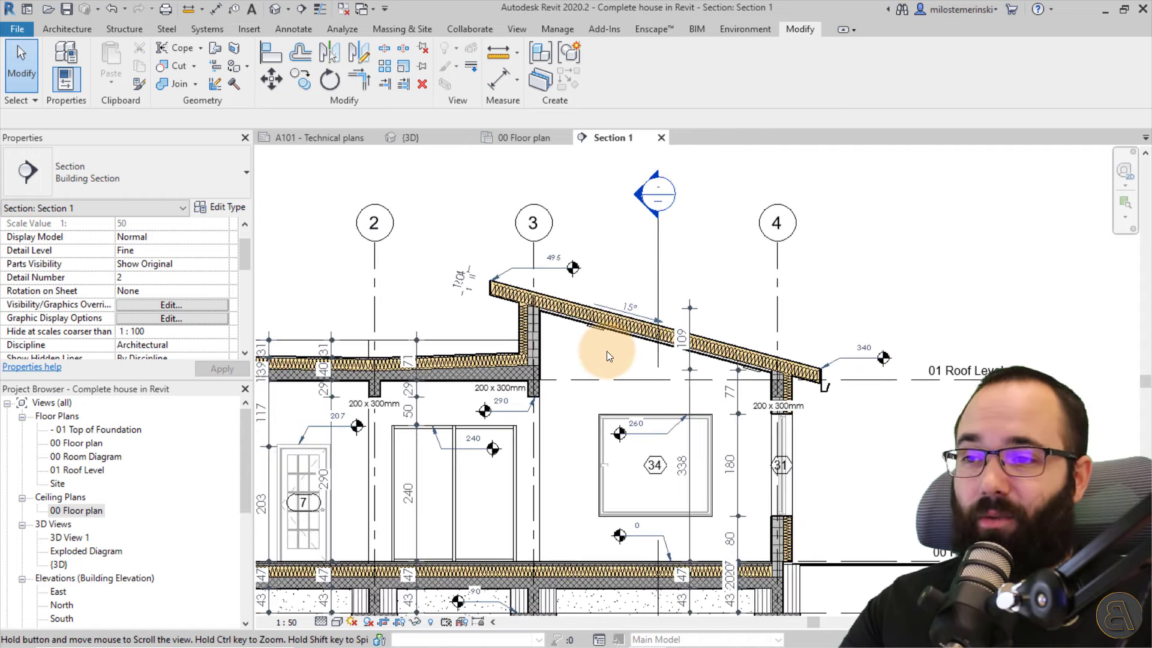
pyautogui.scroll(5, 567, 315)
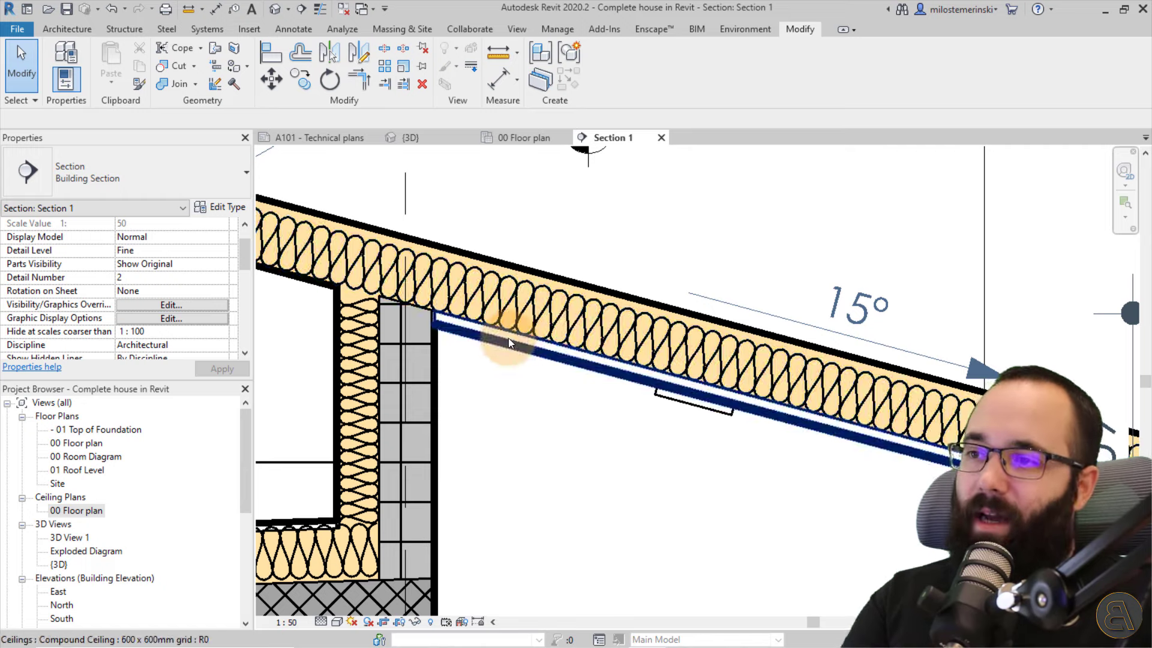
pyautogui.click(540, 274)
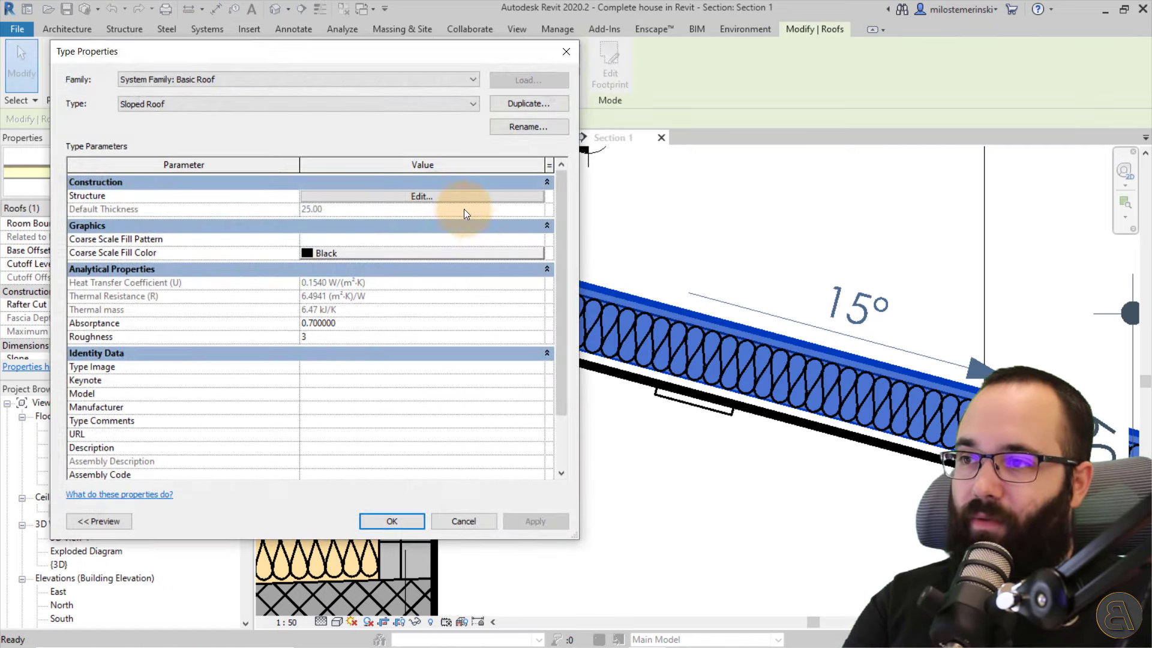
pyautogui.click(424, 198)
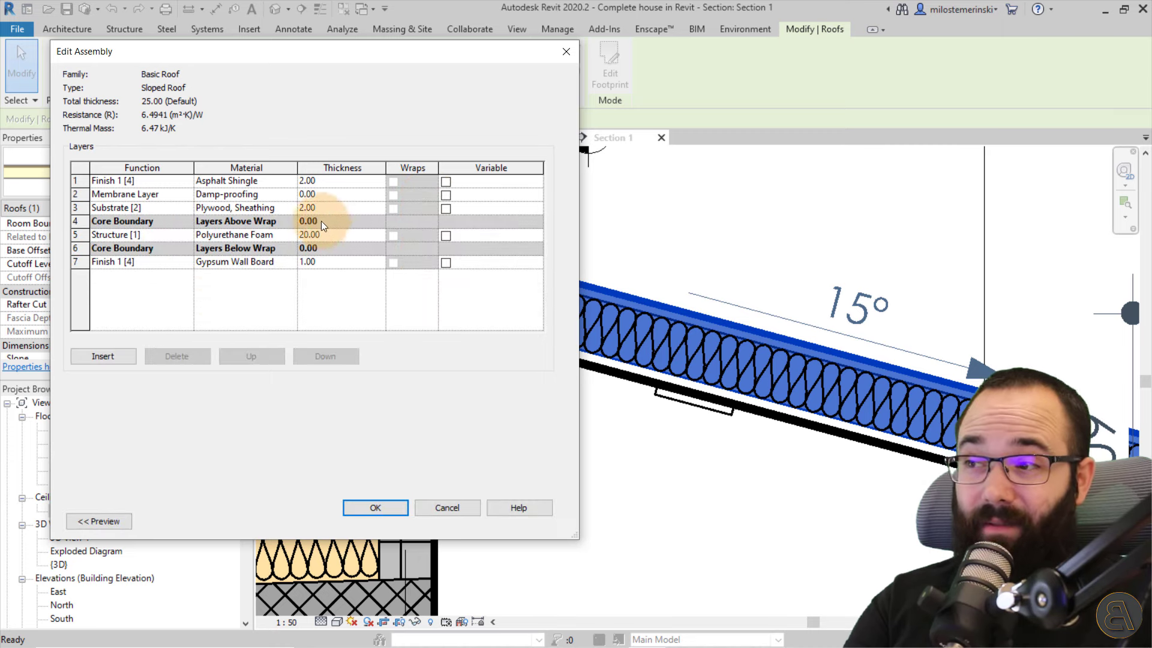
pyautogui.click(434, 508)
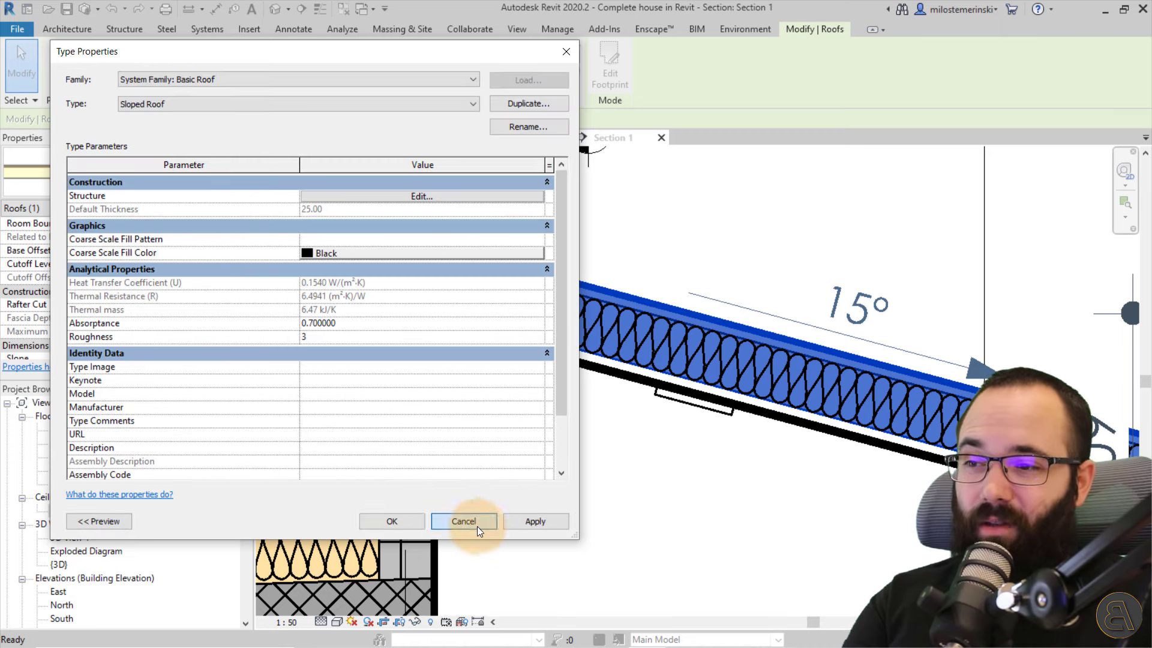
pyautogui.click(463, 521)
# Delete the sloped 600 x 600mm grid ceiling beneath the roof in Section 1.
pyautogui.click(629, 377)
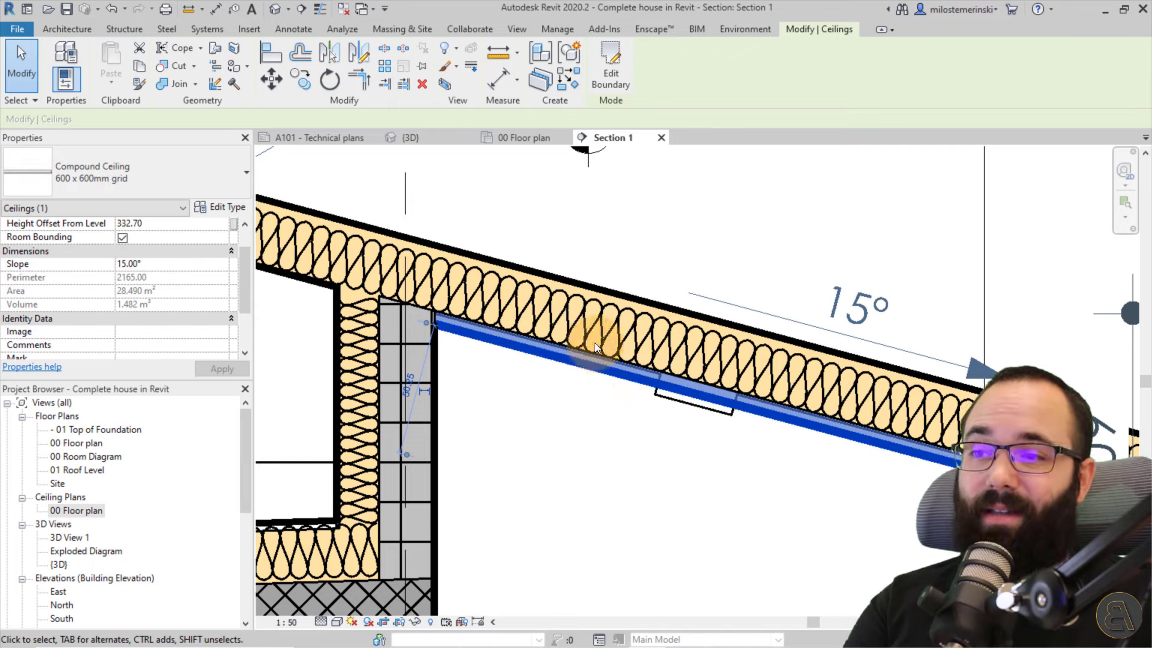
pyautogui.click(587, 250)
pyautogui.scroll(-3, 541, 220)
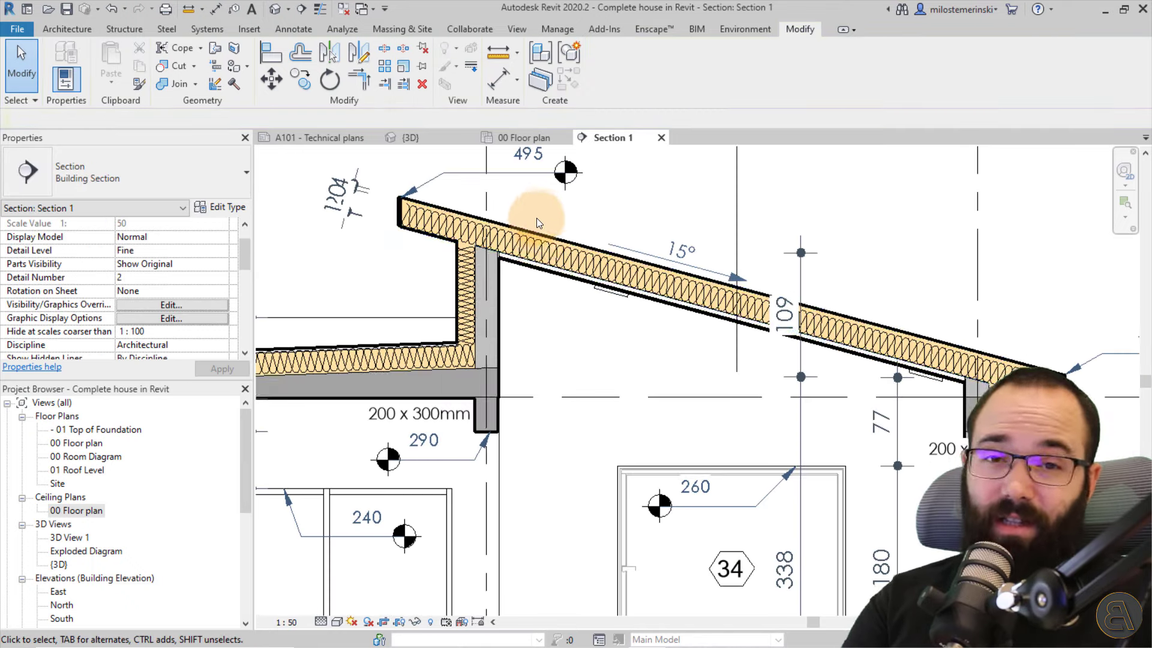
pyautogui.moveTo(597, 335); pyautogui.dragTo(496, 337, button='middle')
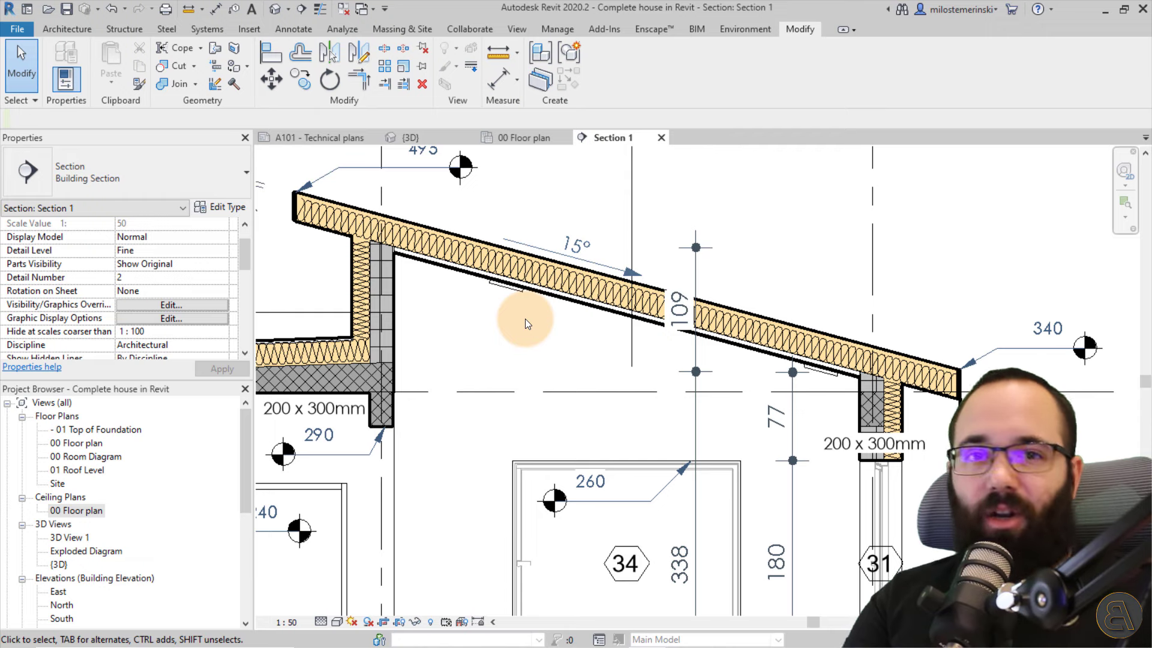
pyautogui.press('Tab')
pyautogui.click(559, 302)
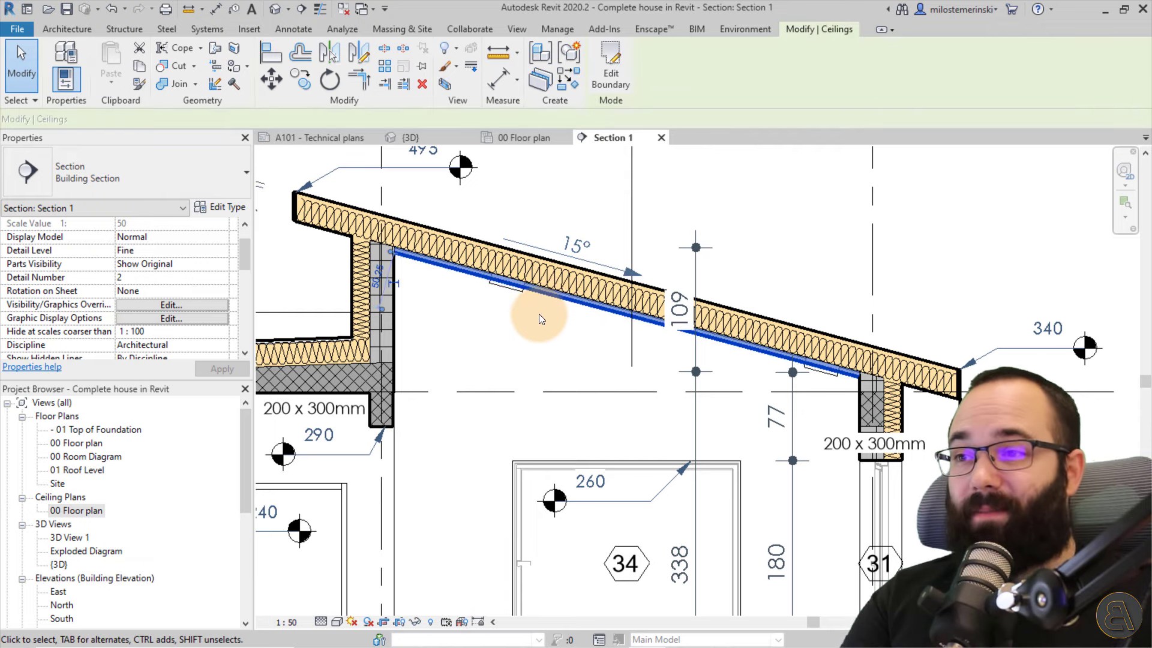
pyautogui.click(535, 325)
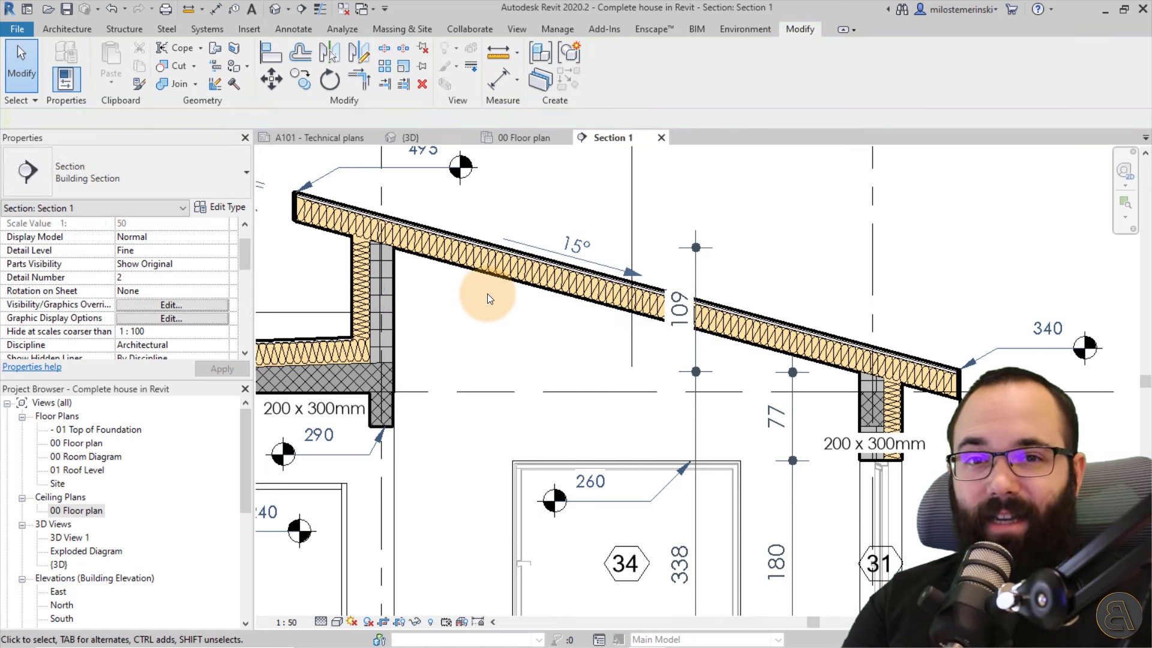
# Start a model in-place component in the Ceilings category and confirm its name.
pyautogui.scroll(-2, 504, 360)
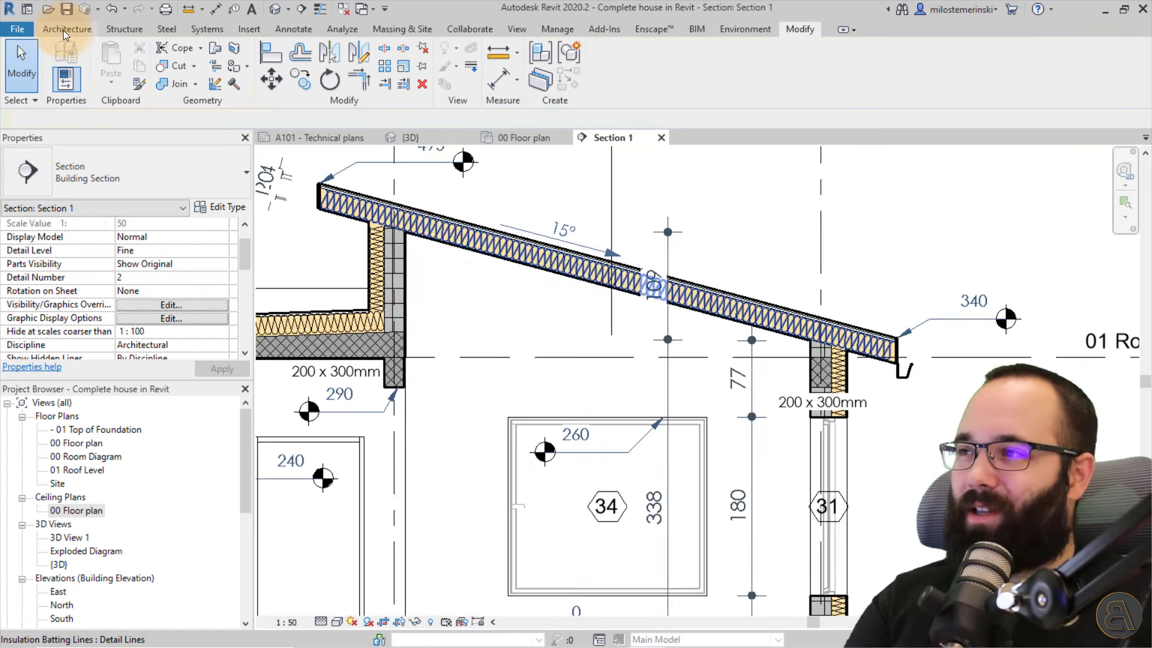
pyautogui.click(63, 30)
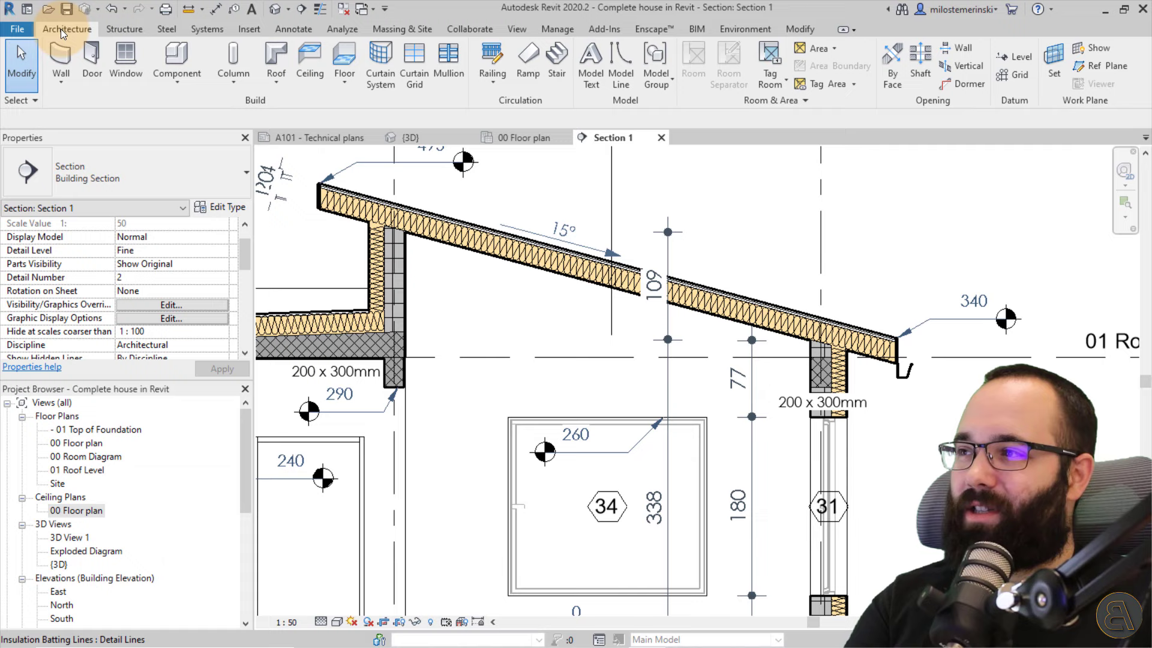
pyautogui.click(181, 89)
pyautogui.click(219, 140)
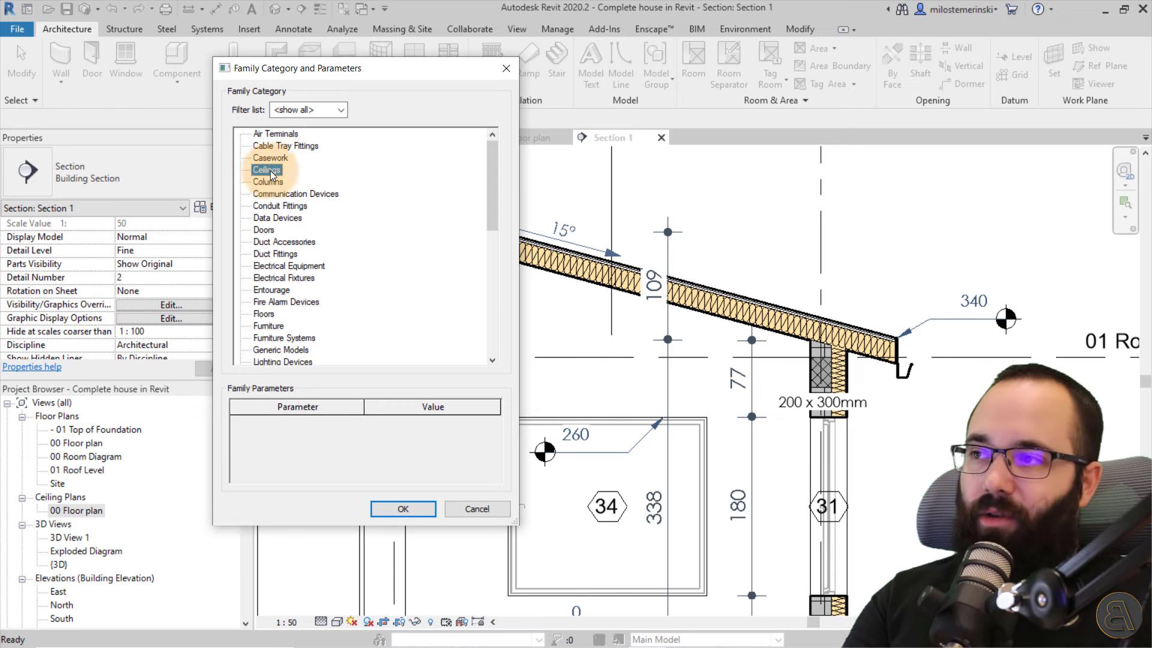
pyautogui.click(384, 504)
pyautogui.click(524, 298)
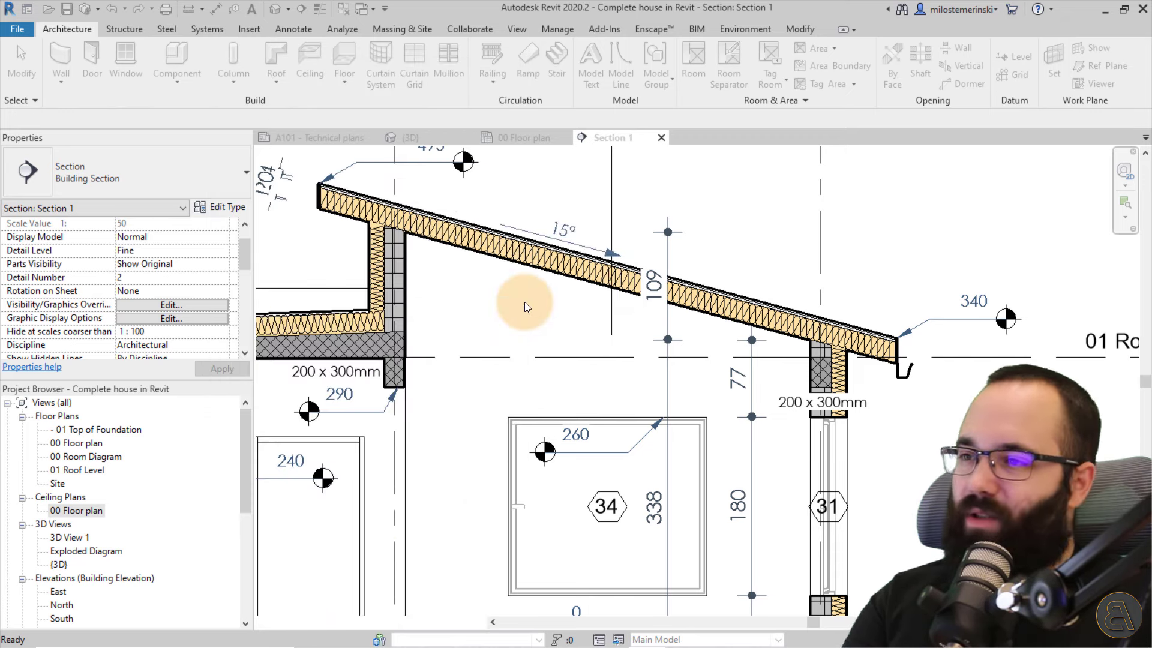
# Start an extrusion and set its work plane by picking the face of the exterior wall seen behind the section.
pyautogui.click(126, 74)
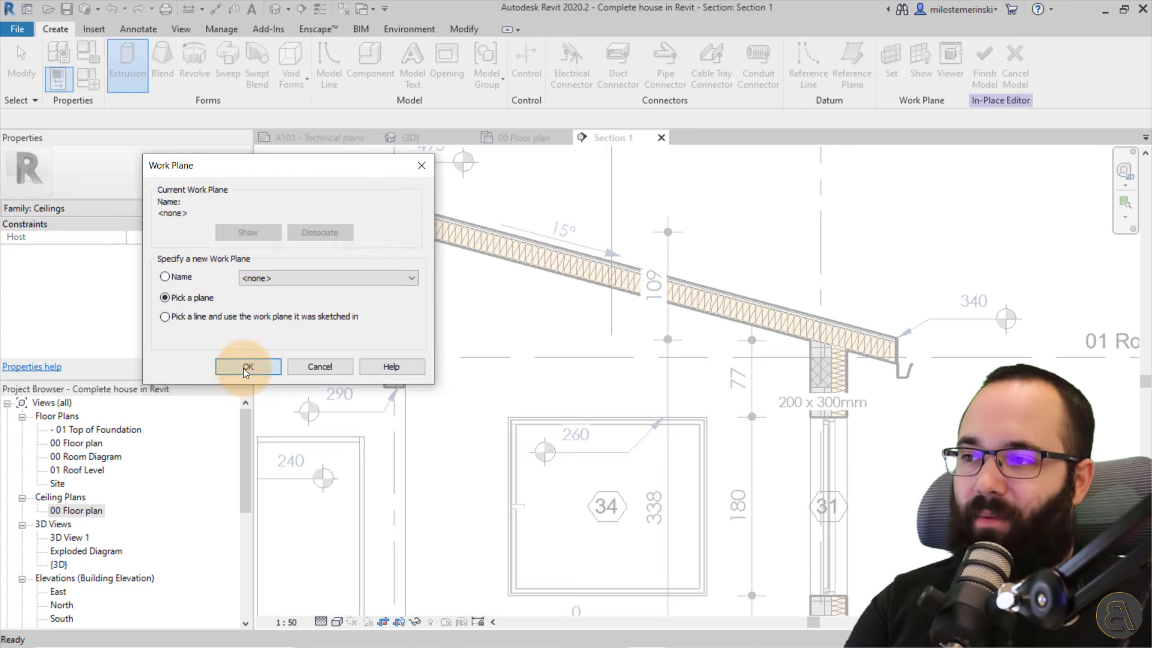
pyautogui.click(248, 366)
pyautogui.moveTo(633, 487); pyautogui.dragTo(503, 359, button='middle')
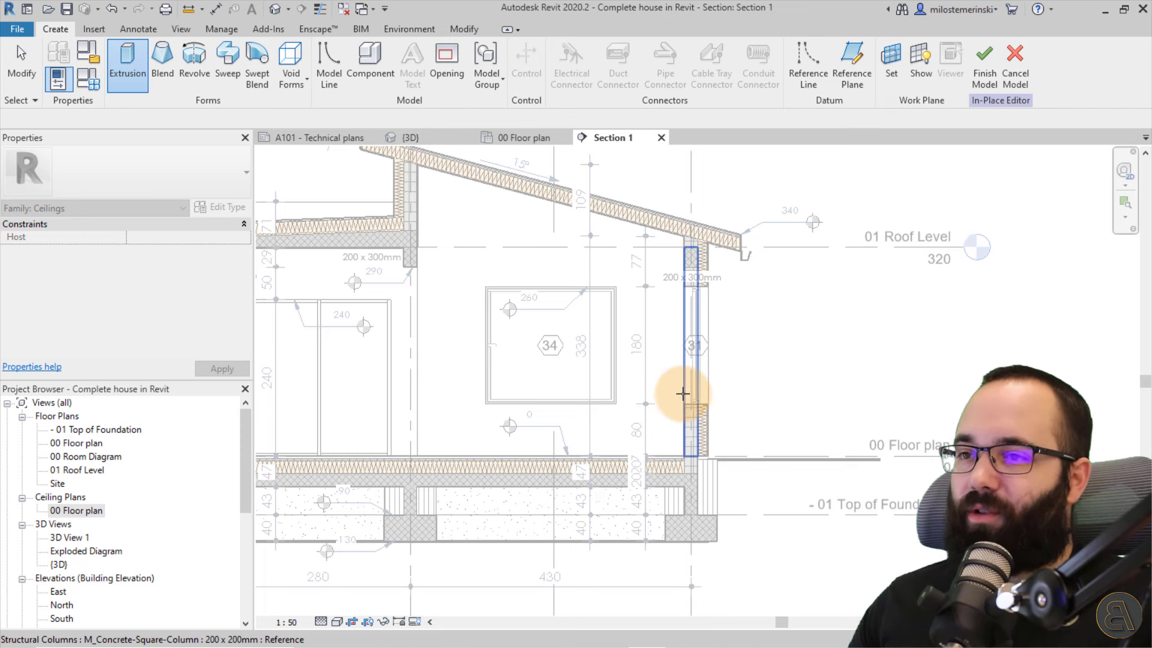
pyautogui.press('Tab')
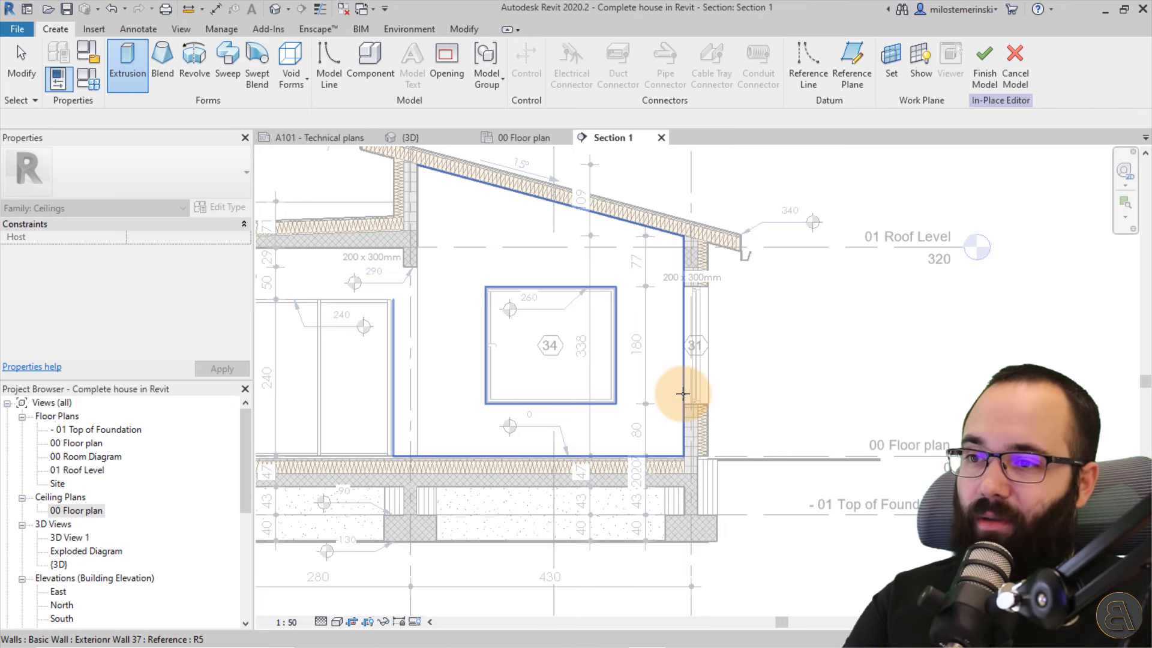
pyautogui.click(683, 393)
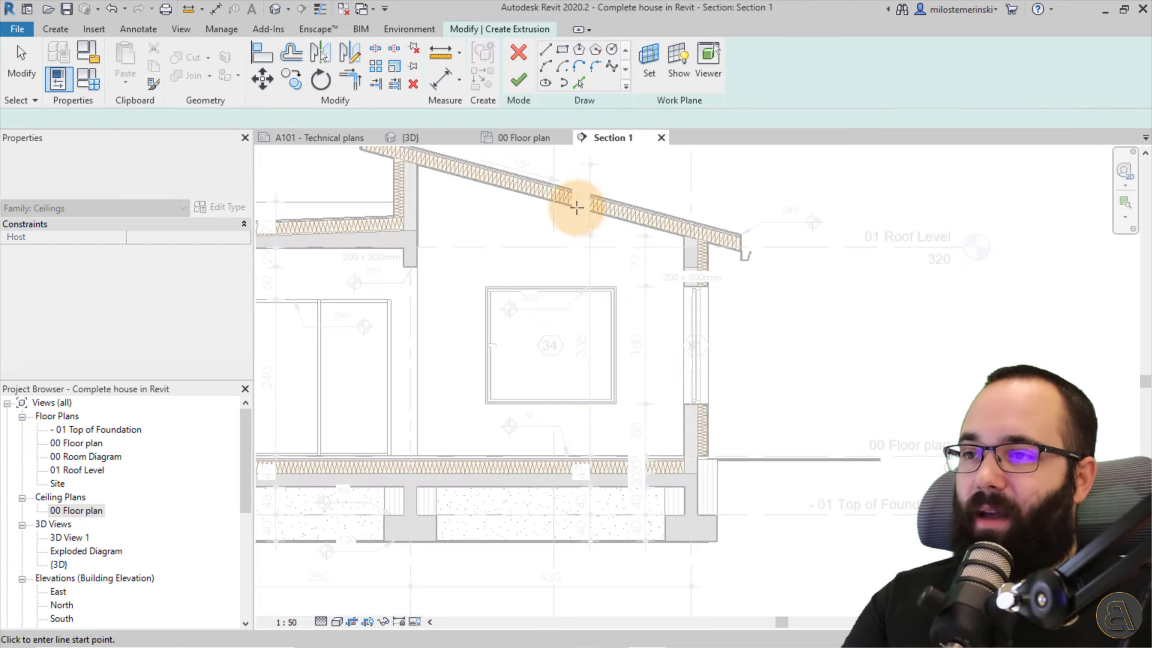
# Sketch a start-end-radius arc bulging upward below the sloped roof, from the low exterior wall to the high wall.
pyautogui.scroll(2, 558, 156)
pyautogui.click(545, 66)
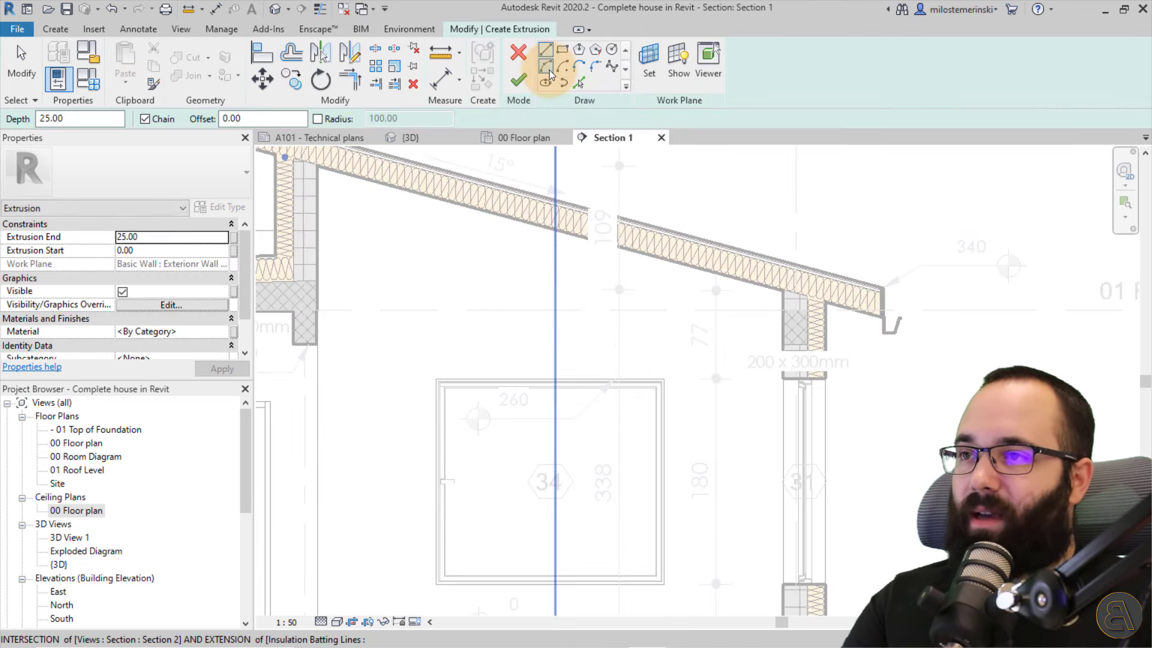
pyautogui.click(784, 364)
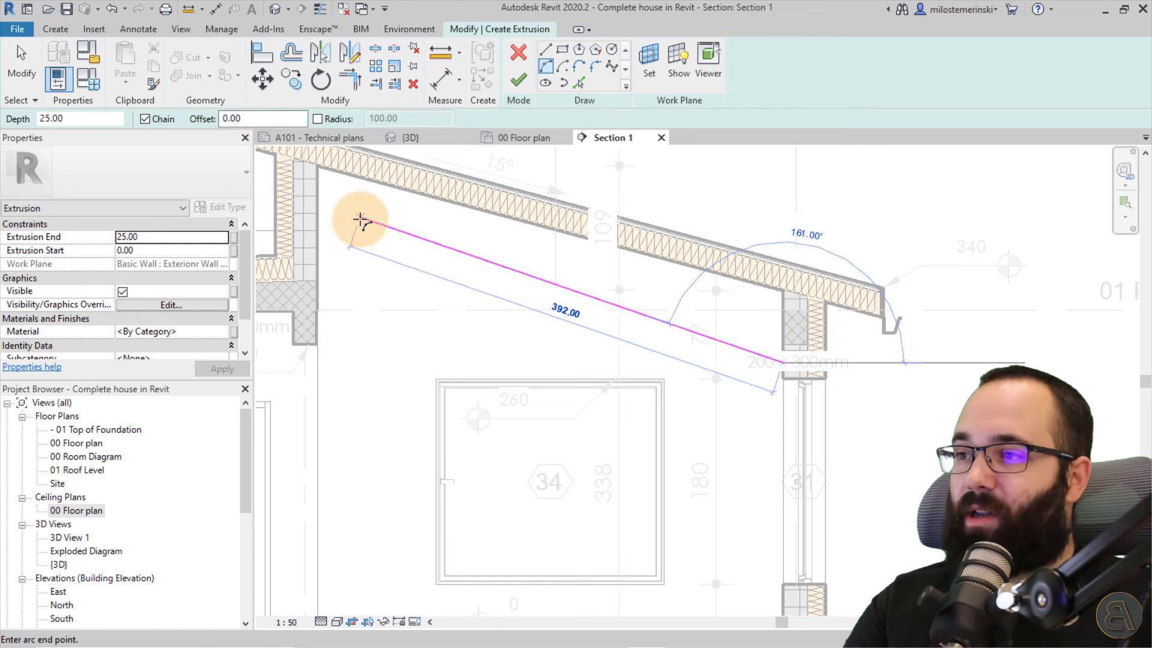
pyautogui.click(317, 254)
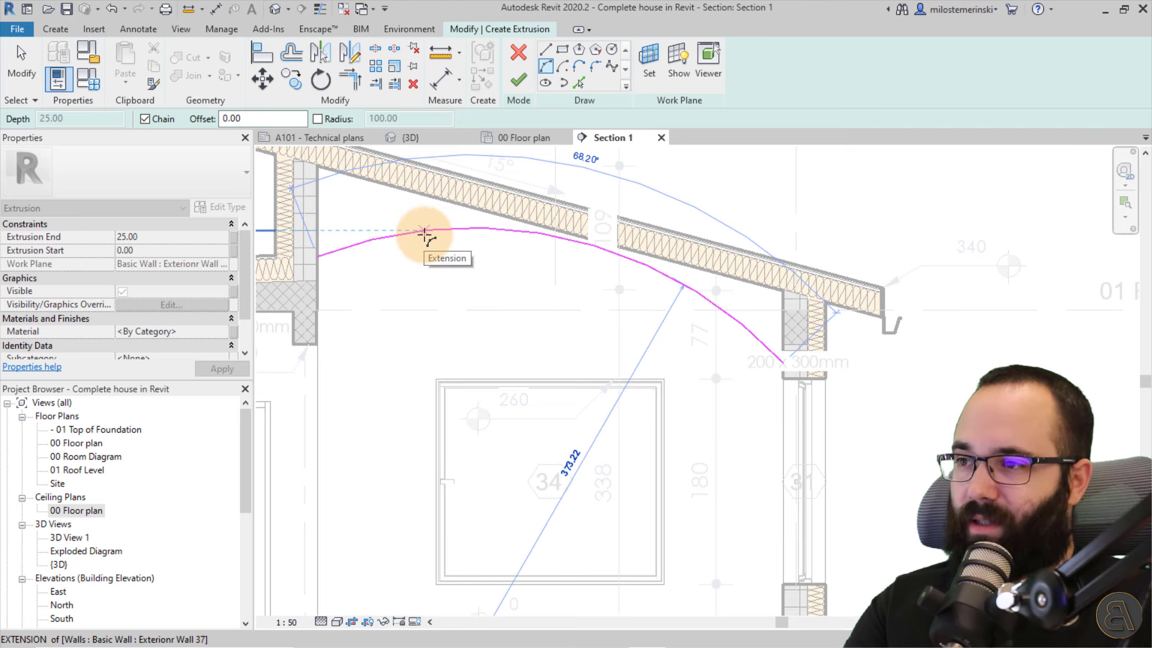
pyautogui.click(424, 237)
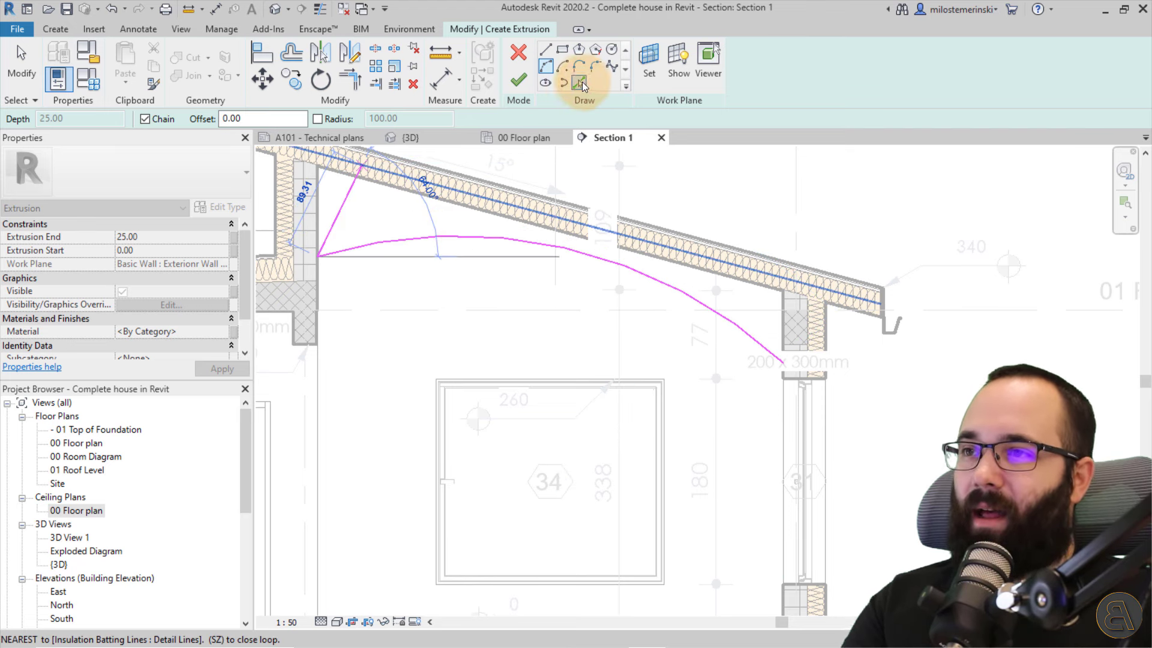
# Offset the arc by 4 on its underside to give the curved ceiling profile its thickness.
pyautogui.click(580, 83)
pyautogui.click(180, 119)
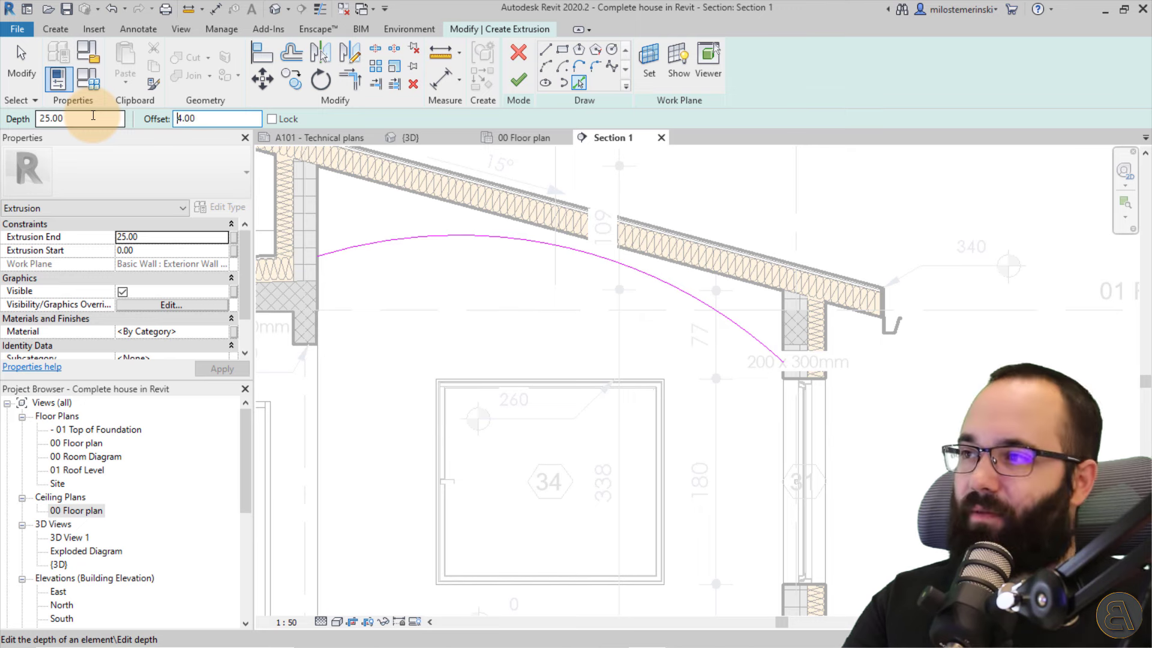
pyautogui.click(391, 250)
pyautogui.scroll(2, 330, 198)
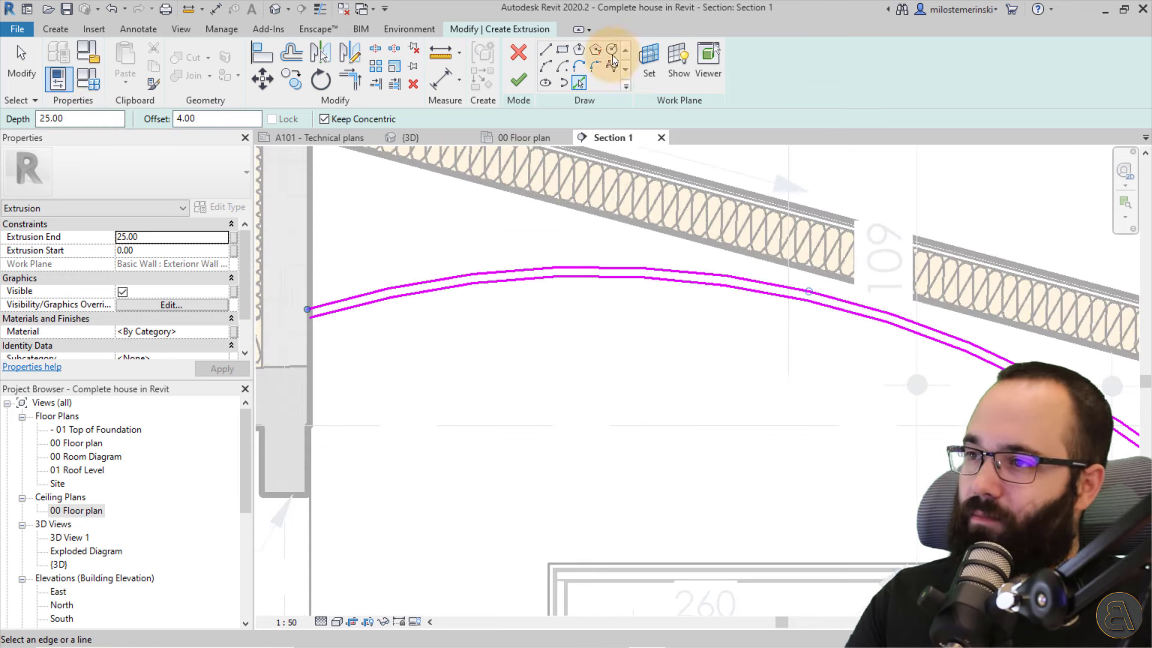
# With the offset set to 0, draw vertical closing lines between the two arcs along the wall faces at both ends.
pyautogui.click(545, 49)
pyautogui.click(240, 119)
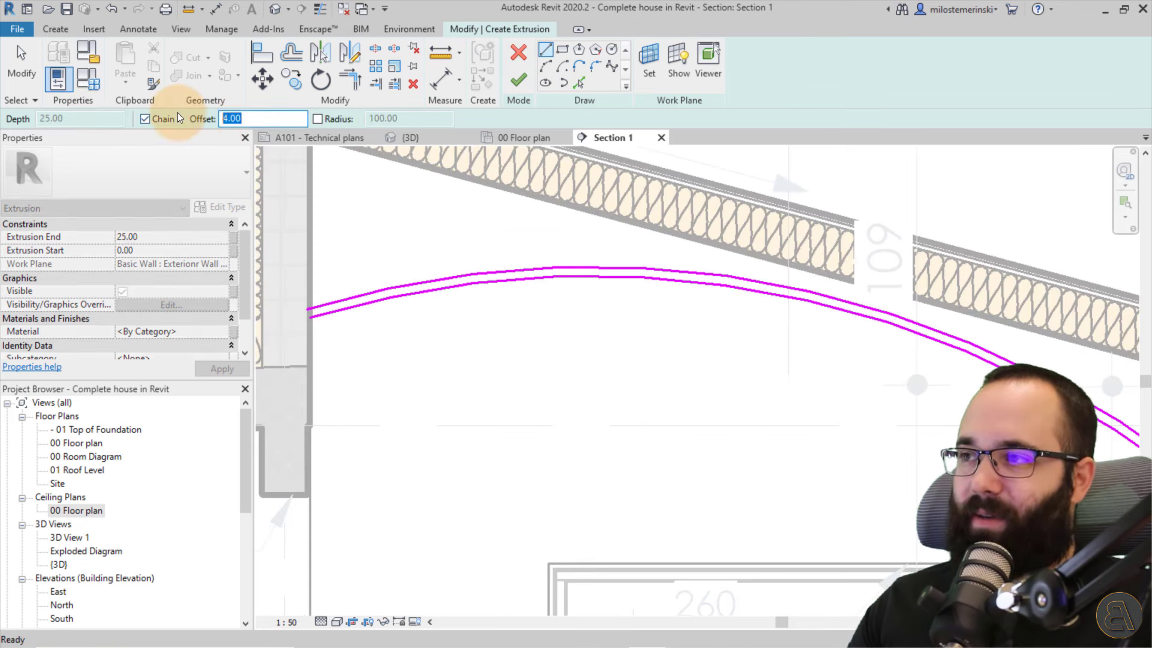
pyautogui.write('0')
pyautogui.scroll(2, 283, 309)
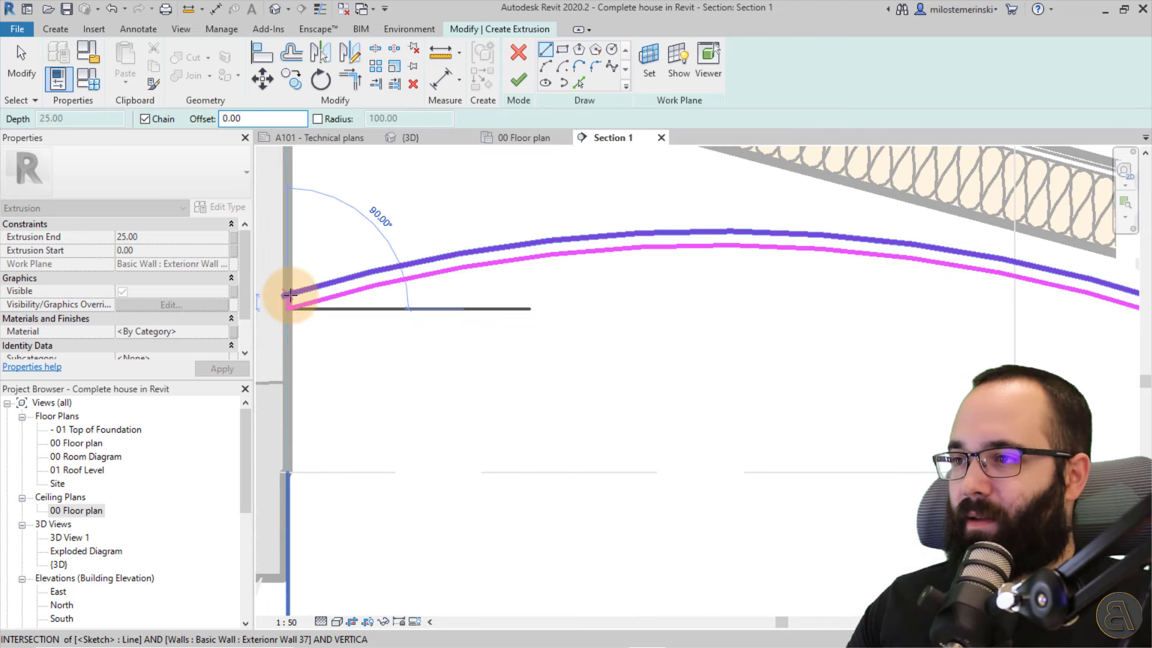
pyautogui.click(297, 298)
pyautogui.scroll(-3, 457, 299)
pyautogui.scroll(3, 835, 408)
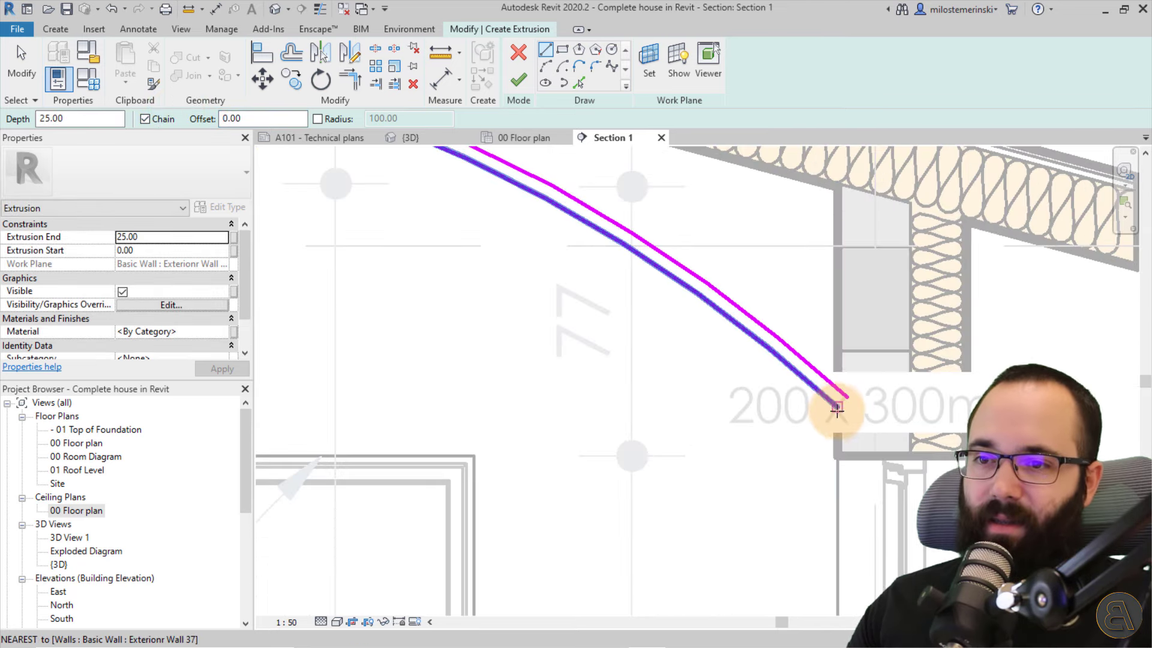
pyautogui.click(835, 404)
pyautogui.press('Escape')
pyautogui.press('Escape')
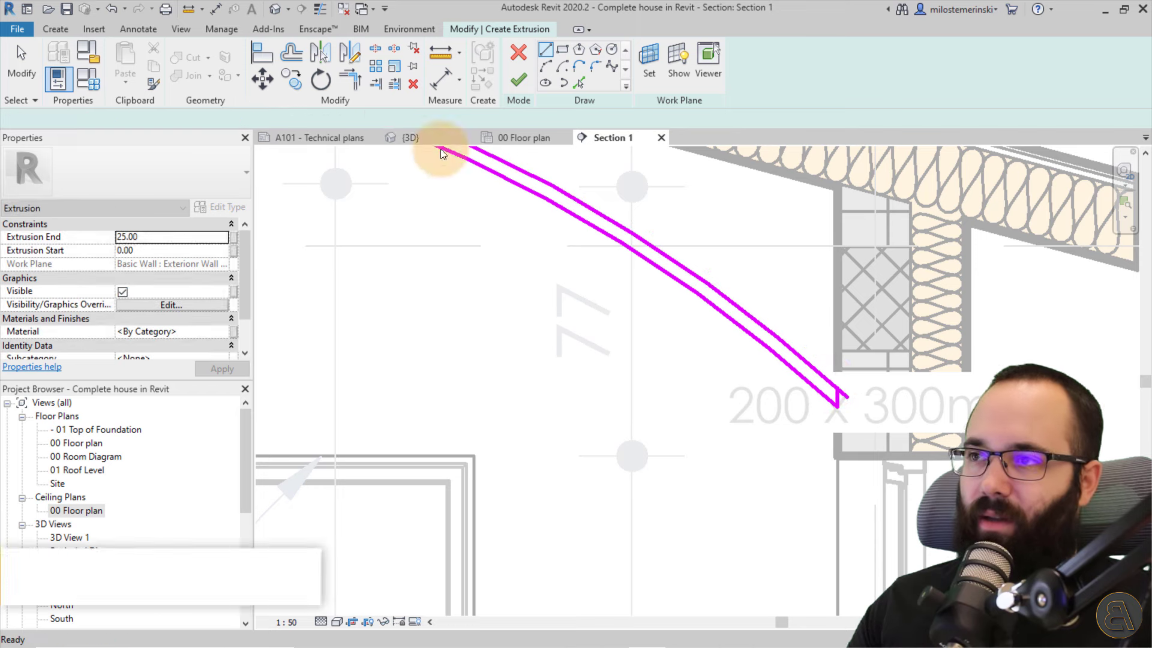
# Trim the overhanging arc to the closing line at the low wall, check the opposite end, and finish the extrusion sketch.
pyautogui.click(356, 88)
pyautogui.scroll(2, 858, 417)
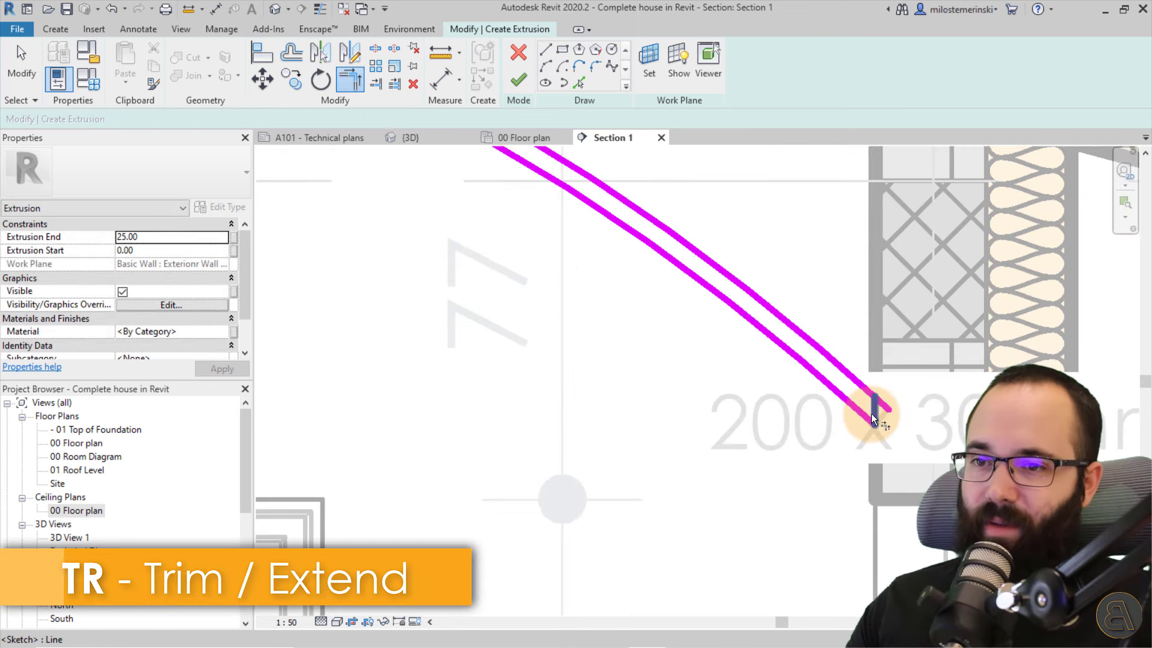
pyautogui.scroll(-3, 916, 375)
pyautogui.moveTo(917, 375); pyautogui.dragTo(502, 379, button='middle')
pyautogui.scroll(3, 548, 226)
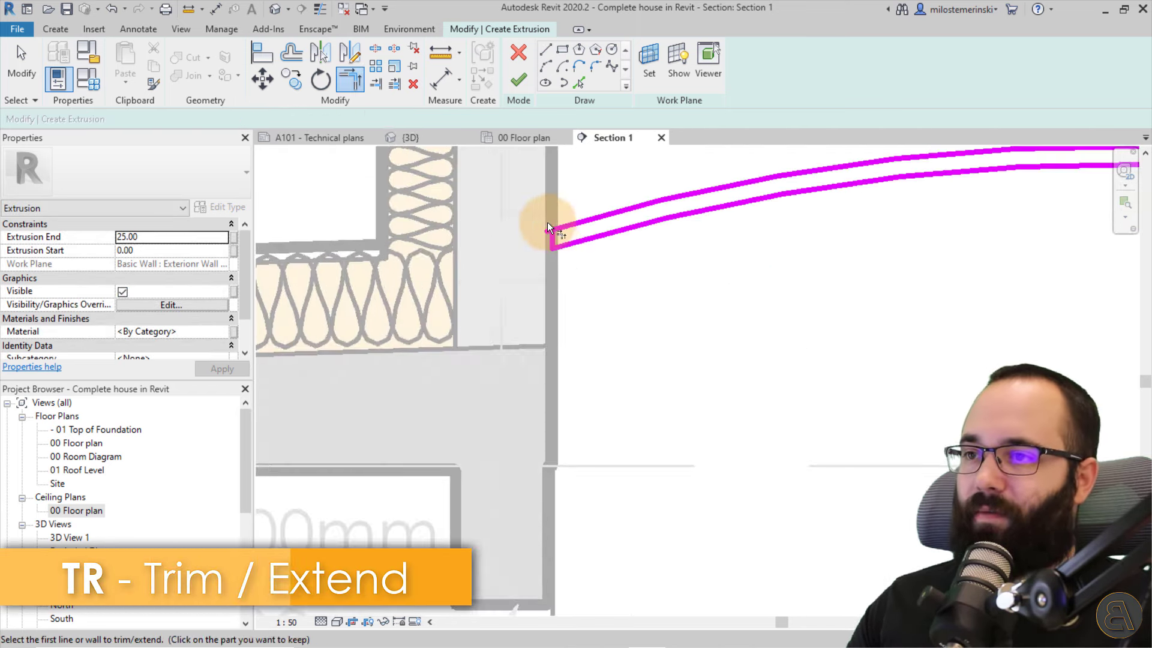
pyautogui.scroll(-3, 695, 347)
pyautogui.moveTo(695, 347); pyautogui.dragTo(368, 322, button='middle')
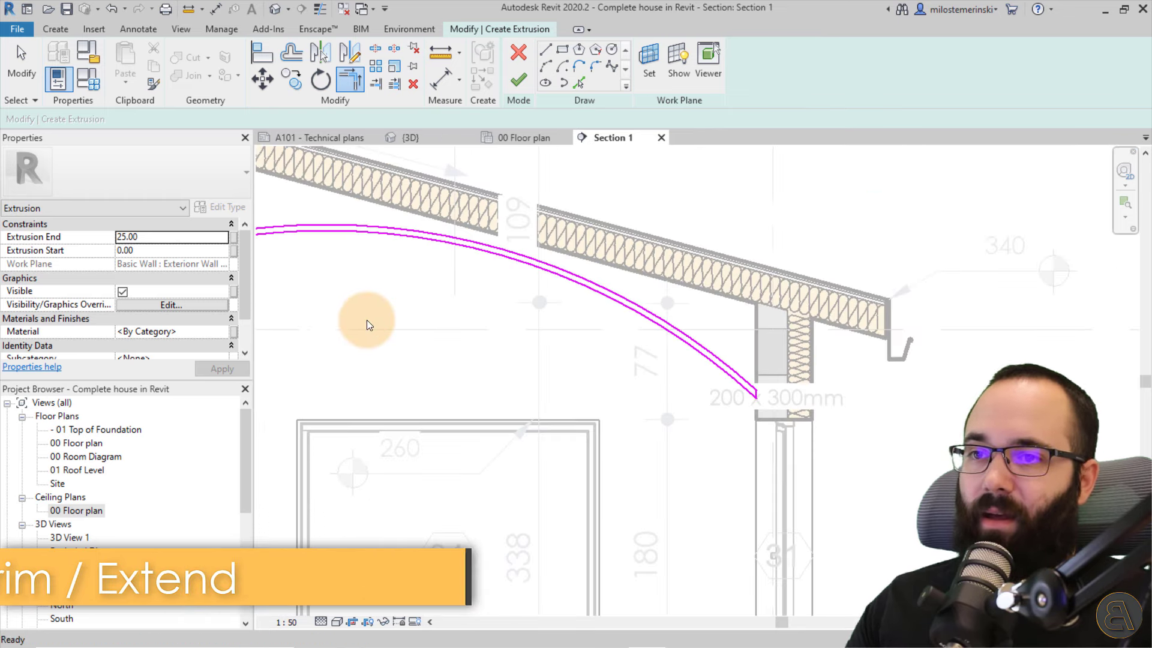
pyautogui.click(518, 81)
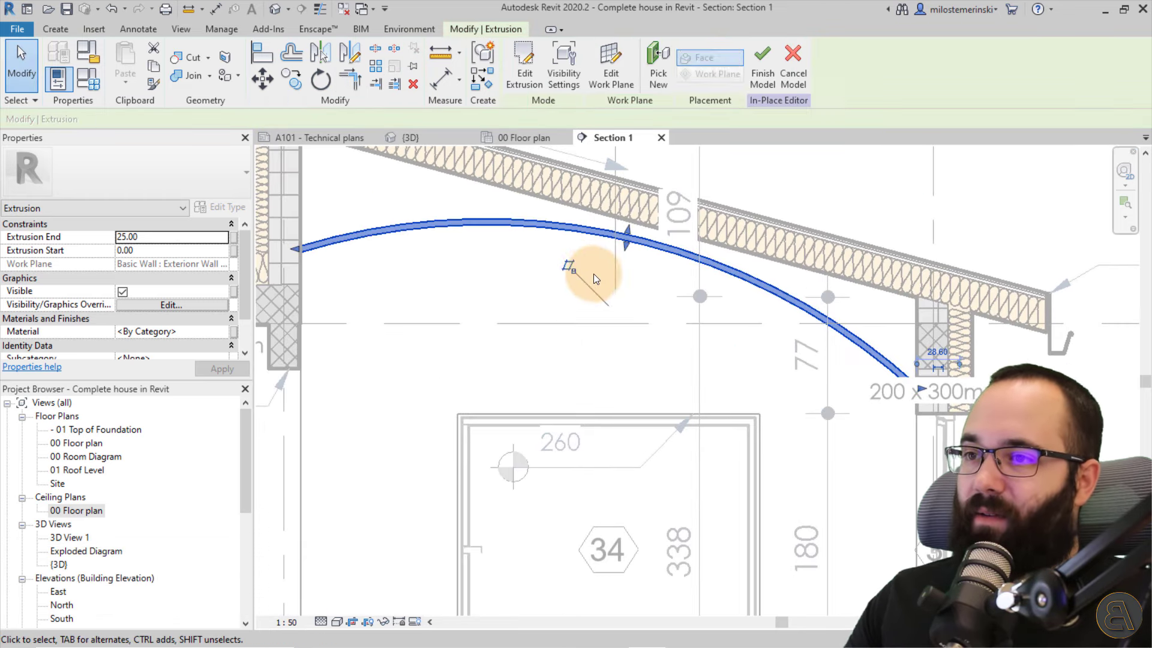
# In the 00 Floor plan ceiling plan, stretch the curved ceiling extrusion across the room to the interior wall at the far end.
pyautogui.click(535, 139)
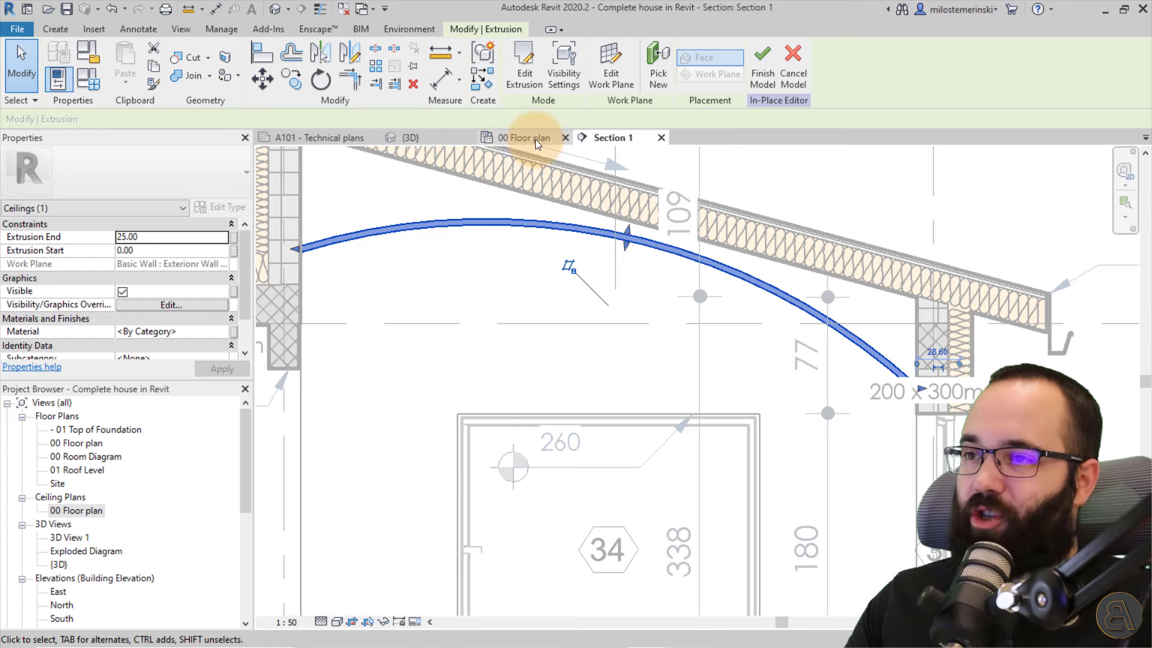
pyautogui.scroll(-2, 756, 333)
pyautogui.moveTo(756, 333); pyautogui.dragTo(623, 414, button='middle')
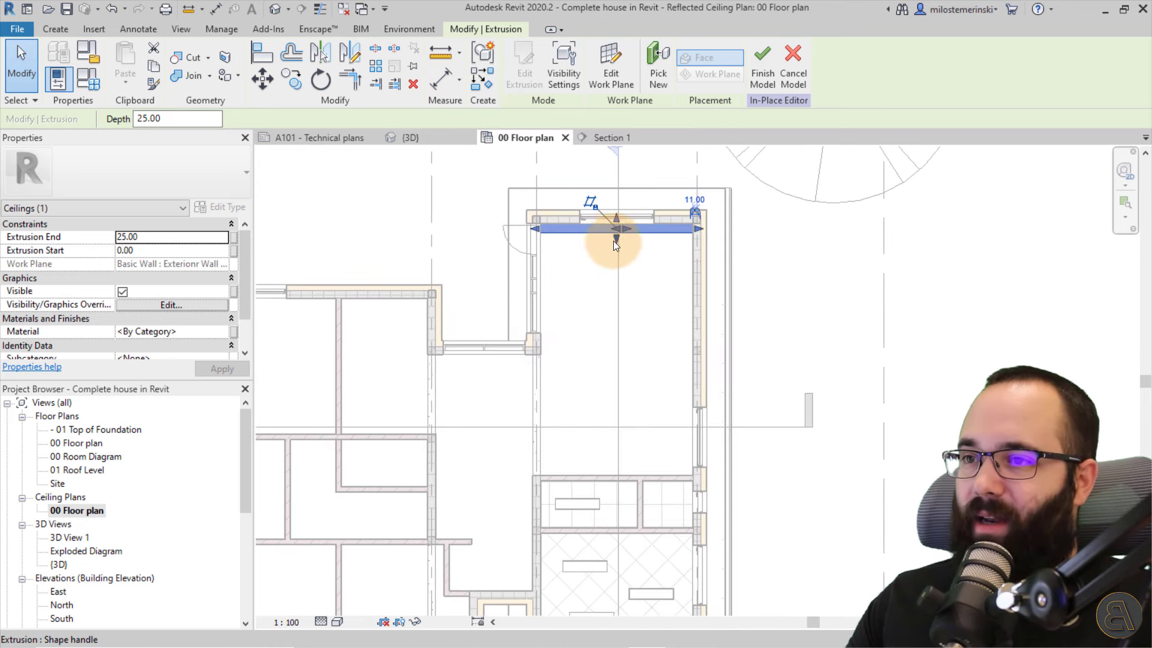
pyautogui.moveTo(613, 241); pyautogui.dragTo(621, 479)
pyautogui.click(773, 347)
pyautogui.scroll(3, 671, 327)
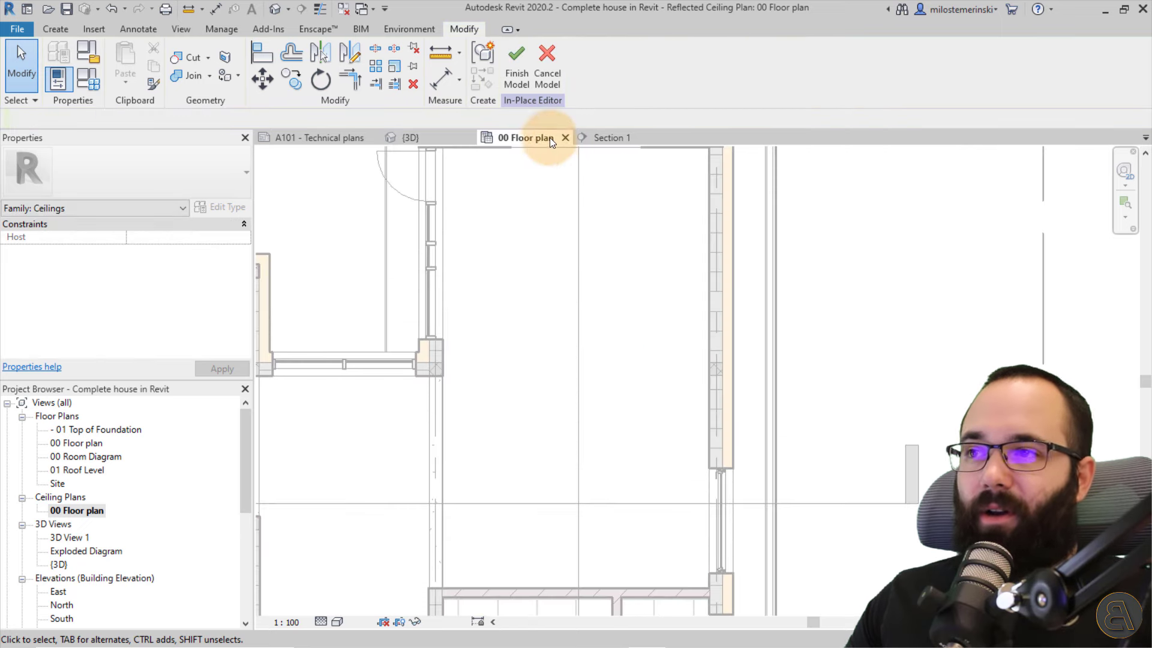
# Finish the in-place curved ceiling model.
pyautogui.click(517, 78)
pyautogui.scroll(-1, 608, 366)
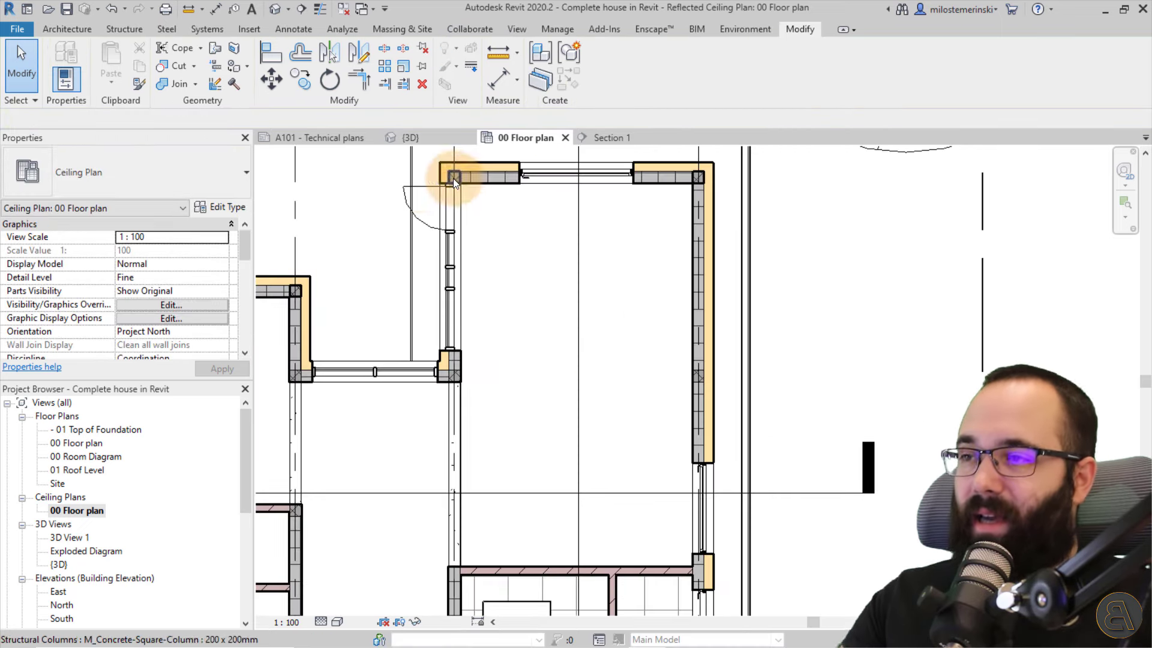
# Place six M_Ceiling Light - Linear Box 0300x1200mm(1 Lamp) - 120V fixtures in the living room, three in a row near each end.
pyautogui.click(76, 30)
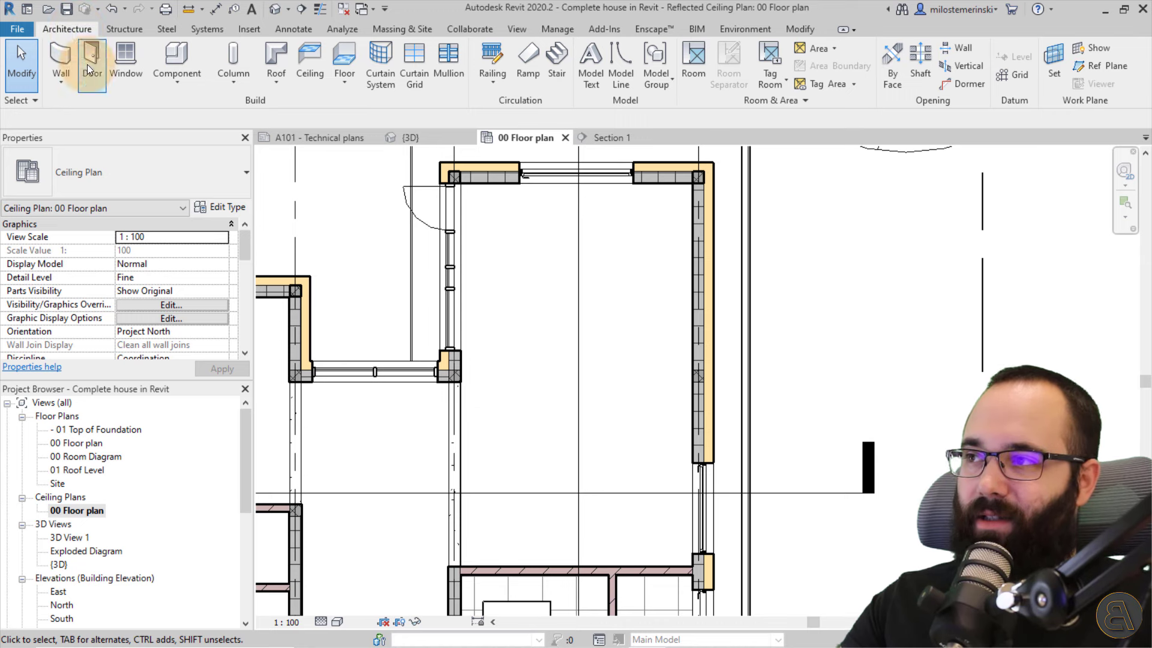
pyautogui.click(186, 59)
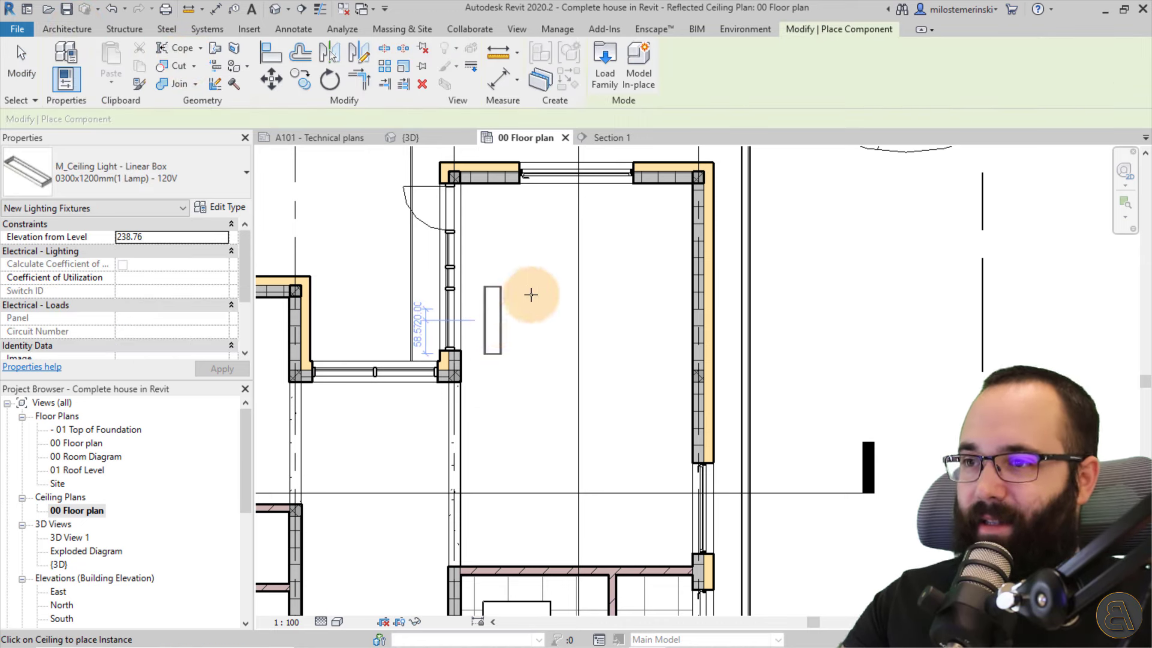
pyautogui.click(495, 241)
pyautogui.click(560, 241)
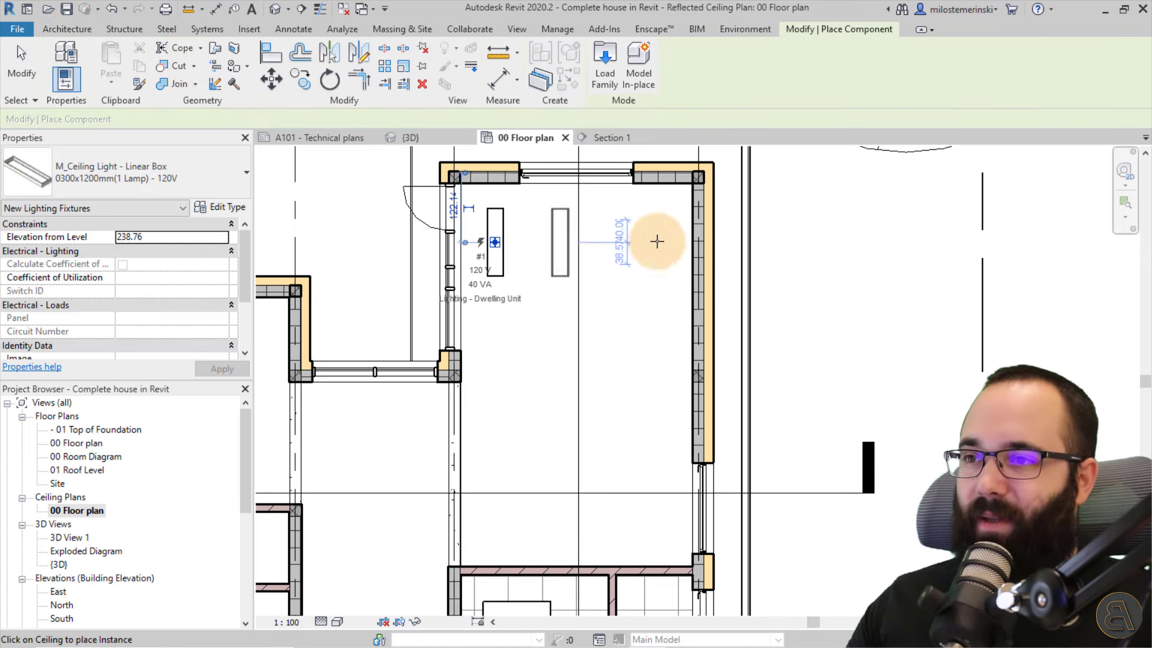
pyautogui.click(658, 241)
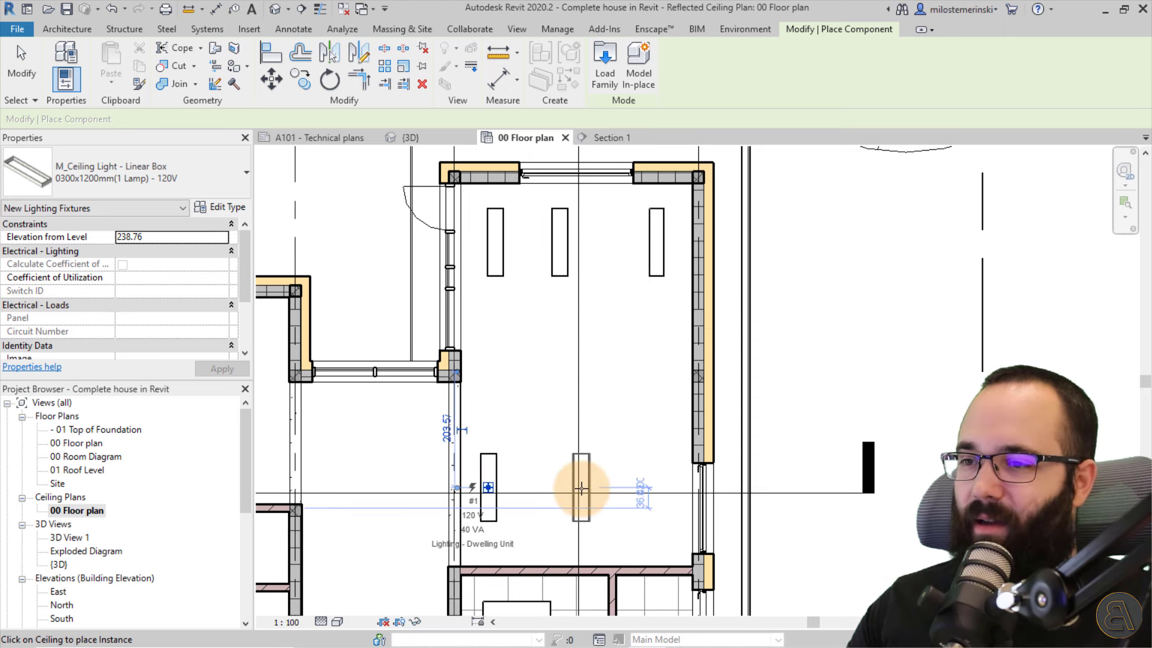
pyautogui.click(580, 489)
pyautogui.click(659, 488)
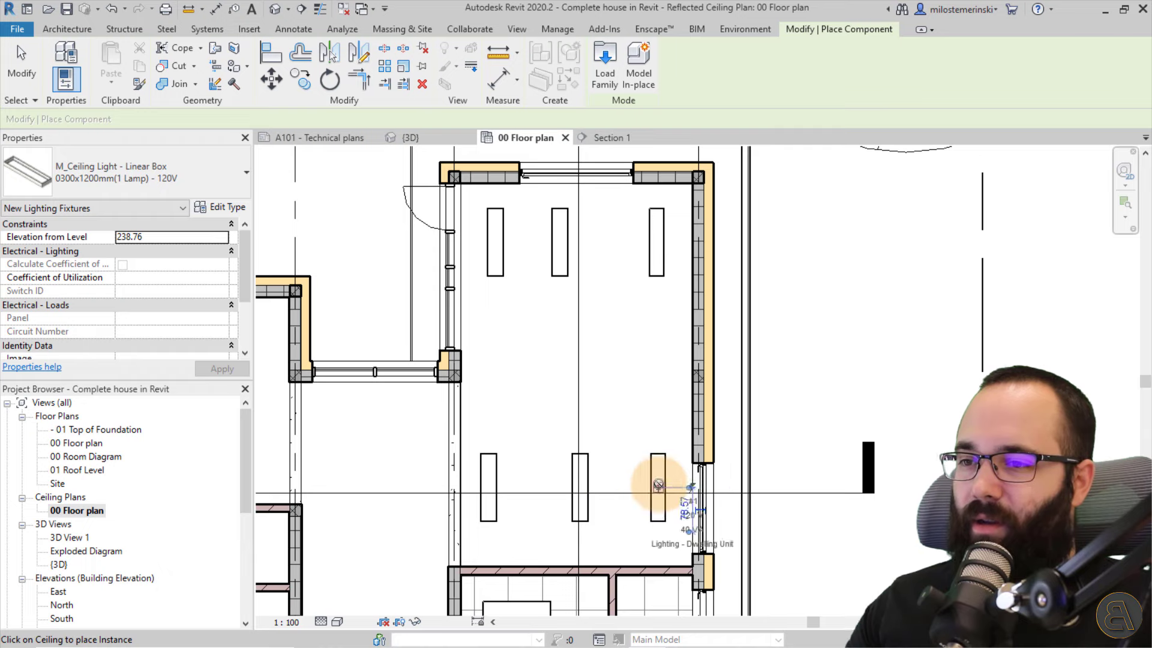
pyautogui.press('Escape')
pyautogui.press('Escape')
# Delete the row of three linear box lights at the living room's exterior window end.
pyautogui.scroll(-3, 769, 338)
pyautogui.scroll(3, 714, 283)
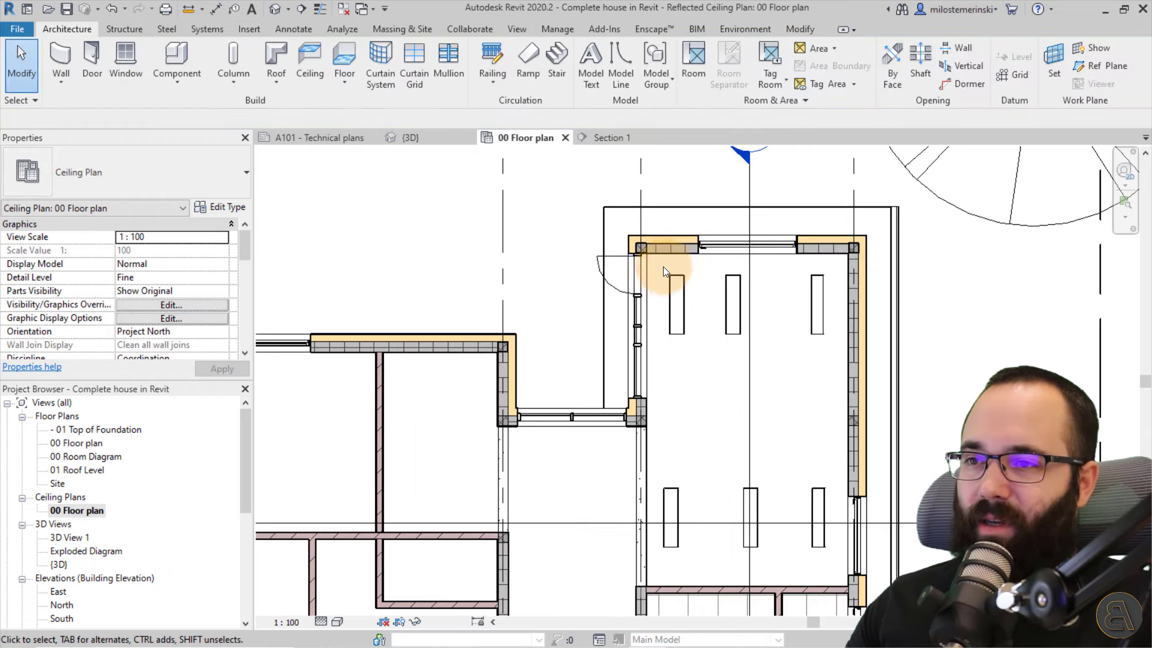
pyautogui.moveTo(662, 267); pyautogui.dragTo(835, 356)
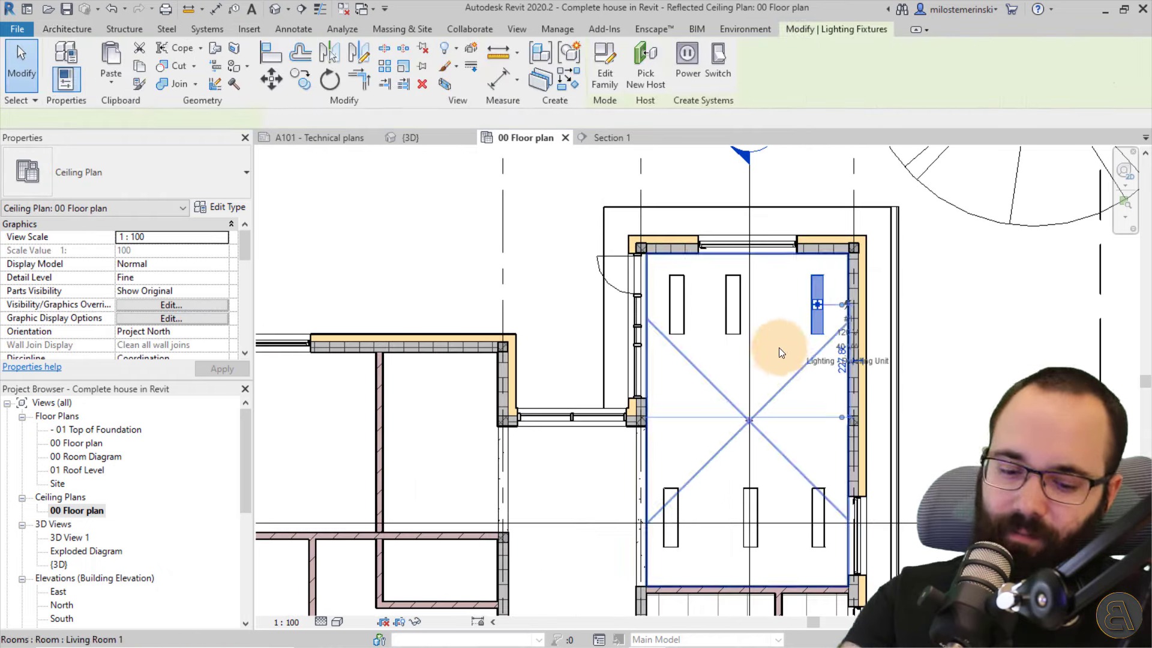
pyautogui.press('Delete')
pyautogui.click(736, 333)
pyautogui.press('Delete')
pyautogui.click(679, 332)
pyautogui.press('Delete')
pyautogui.scroll(-3, 679, 332)
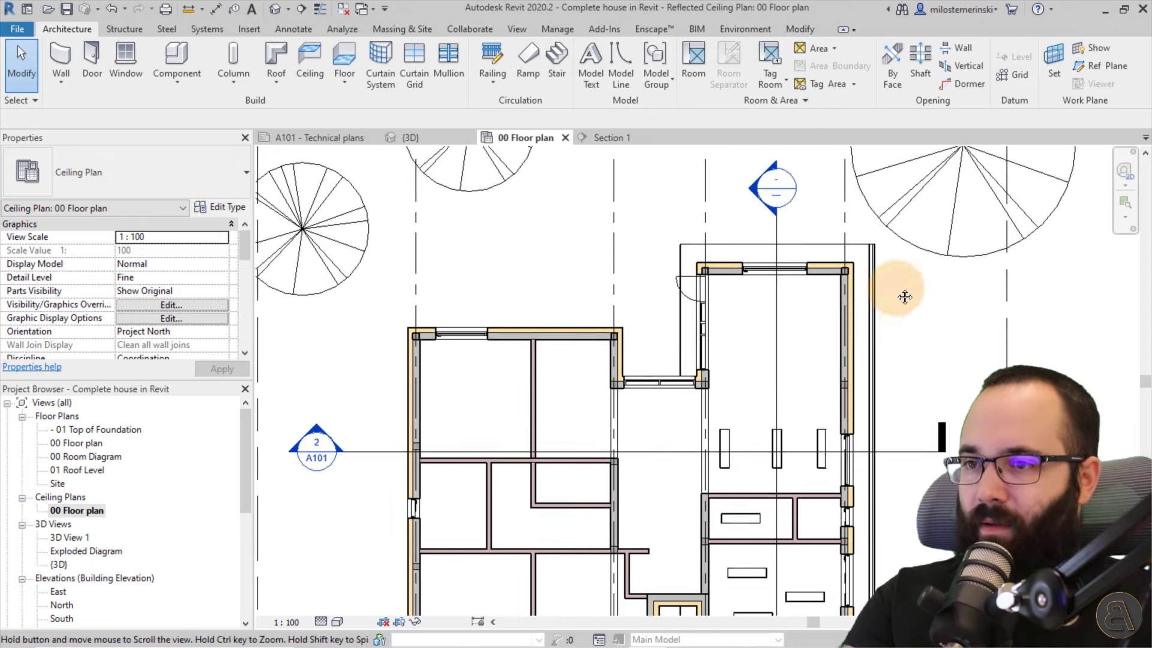
# In Section 1, examine how the three linear box lights sit along the curved ceiling.
pyautogui.scroll(2, 502, 347)
pyautogui.doubleClick(466, 346)
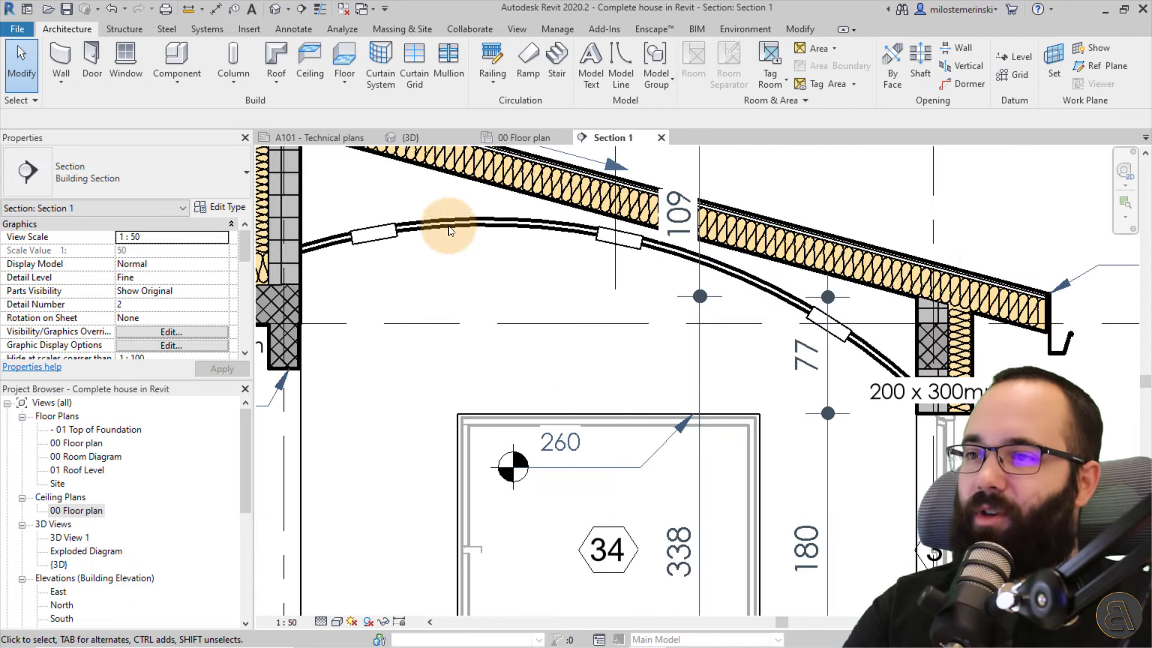
pyautogui.scroll(2, 376, 245)
pyautogui.scroll(-2, 517, 257)
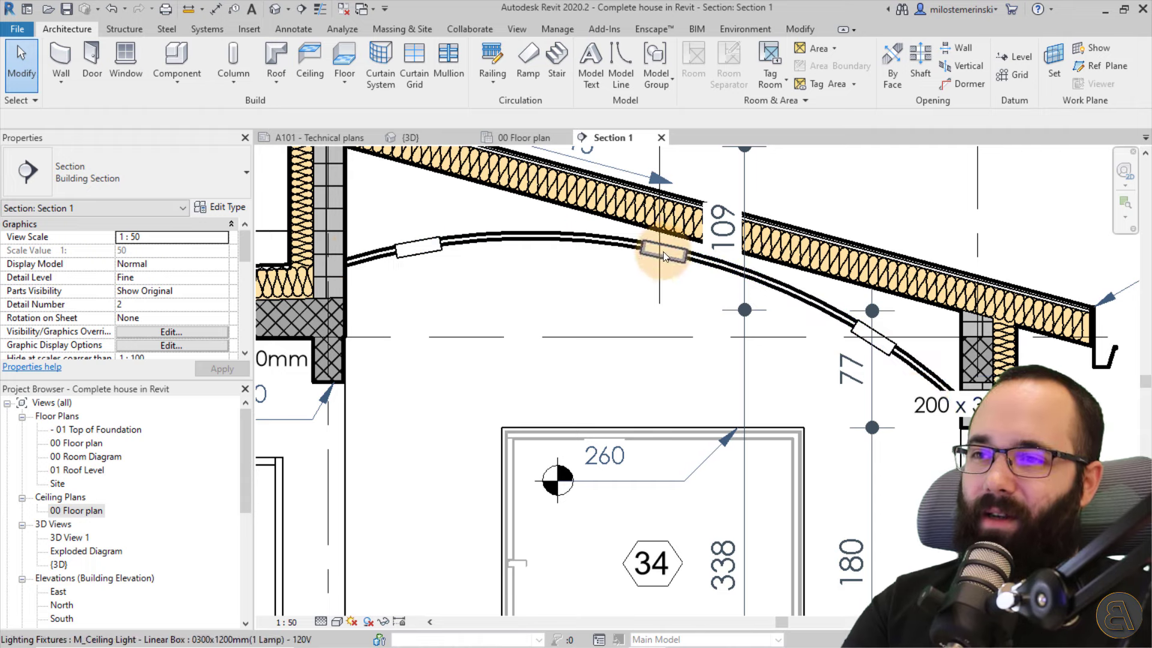
pyautogui.click(870, 341)
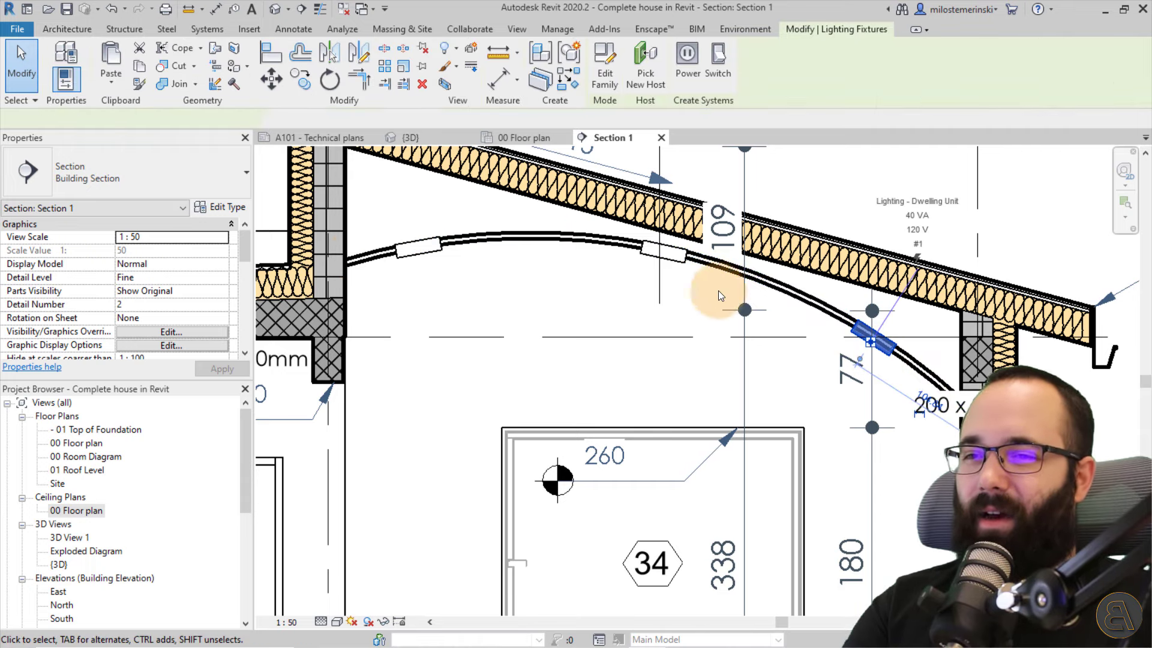
pyautogui.click(665, 255)
pyautogui.click(419, 254)
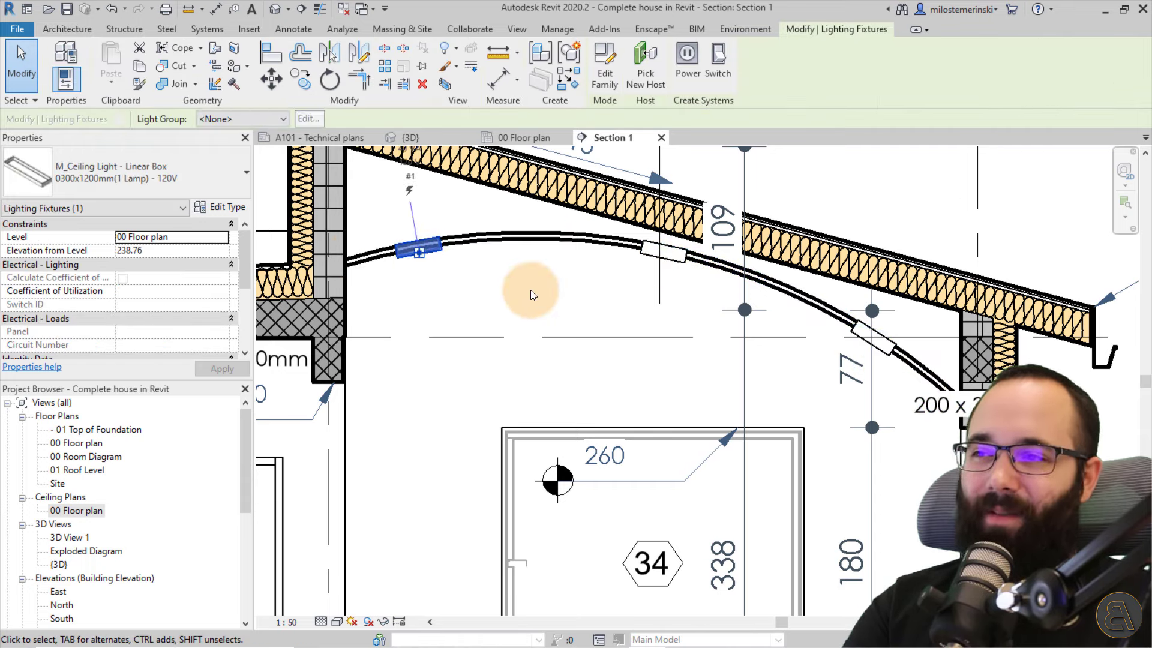
pyautogui.click(535, 291)
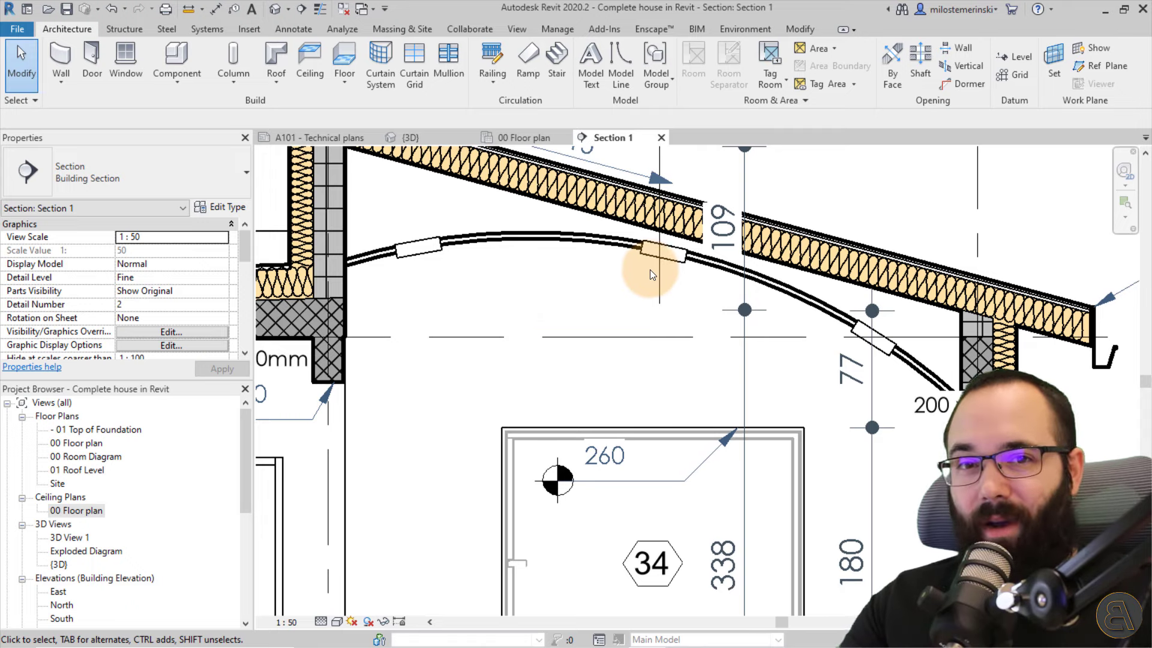
# In the 00 Floor plan floor plan, place a camera between the dining area and the entrance, aimed at the living room's far outer corner.
pyautogui.click(515, 139)
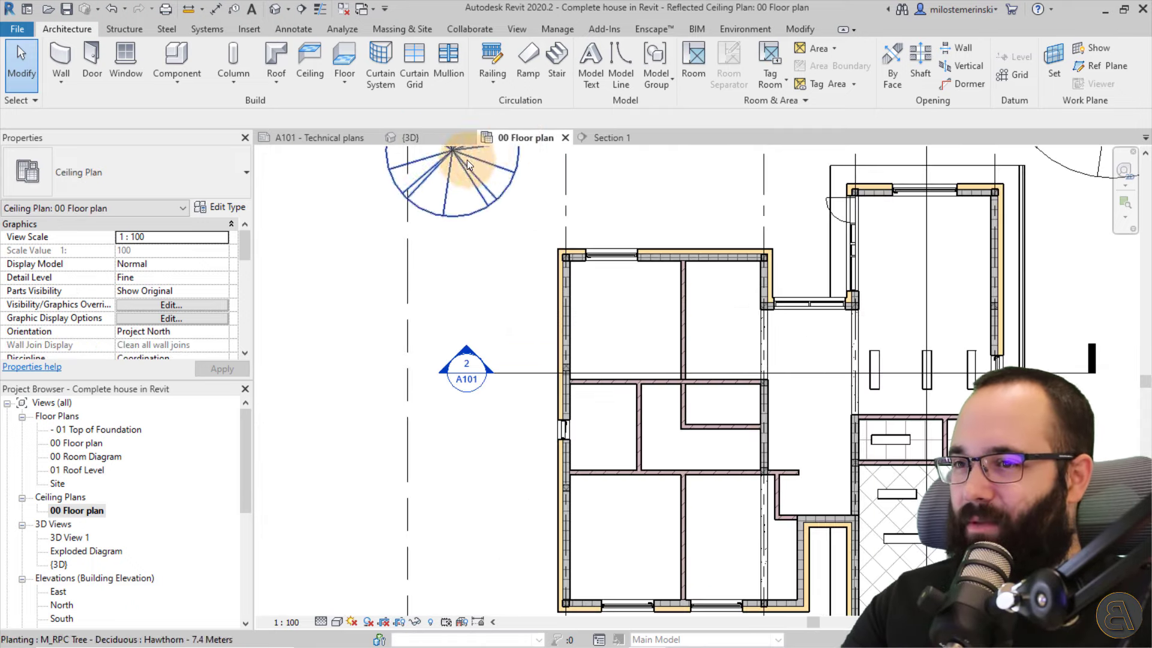
pyautogui.doubleClick(71, 443)
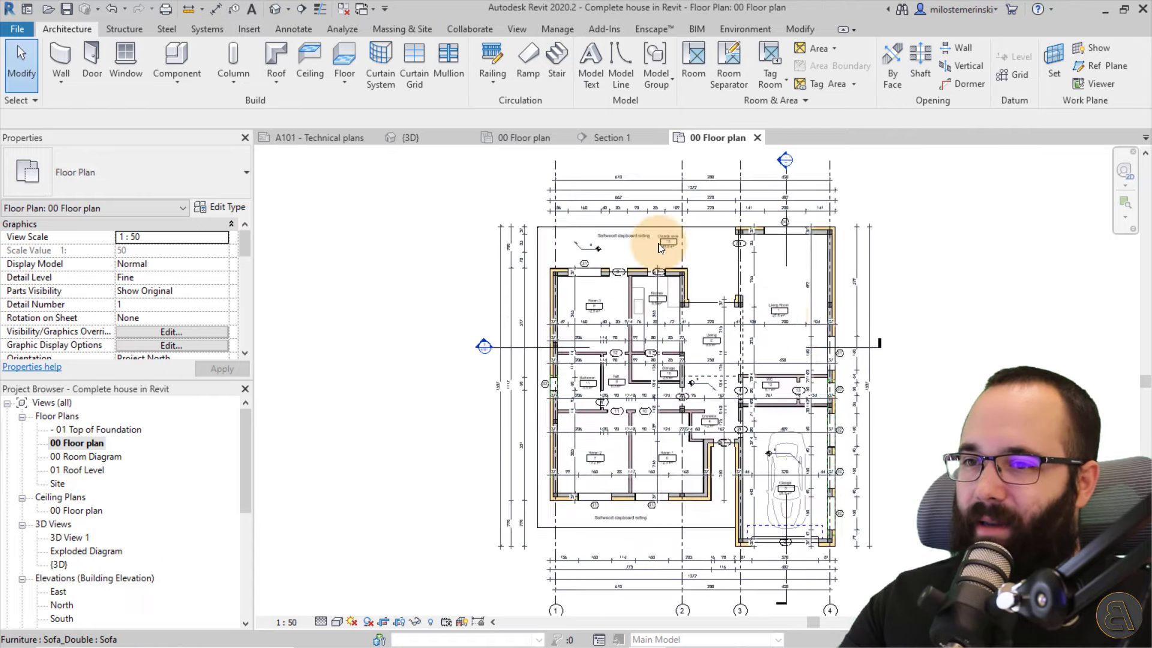
pyautogui.scroll(3, 781, 312)
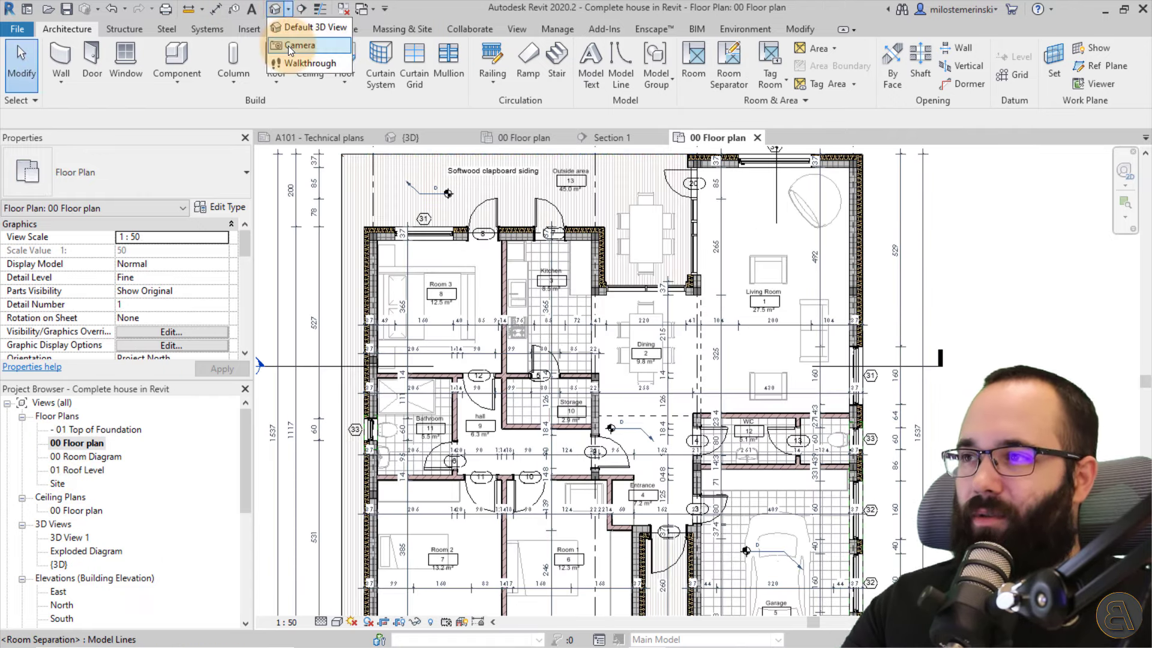
pyautogui.click(290, 41)
pyautogui.click(666, 415)
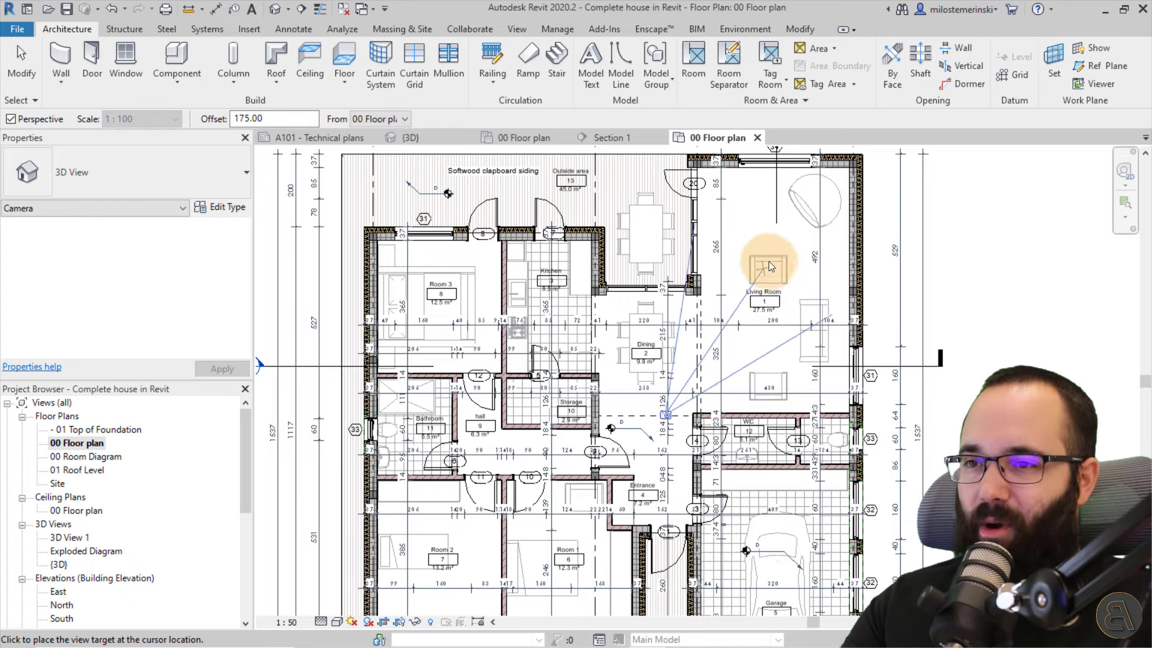
pyautogui.click(848, 211)
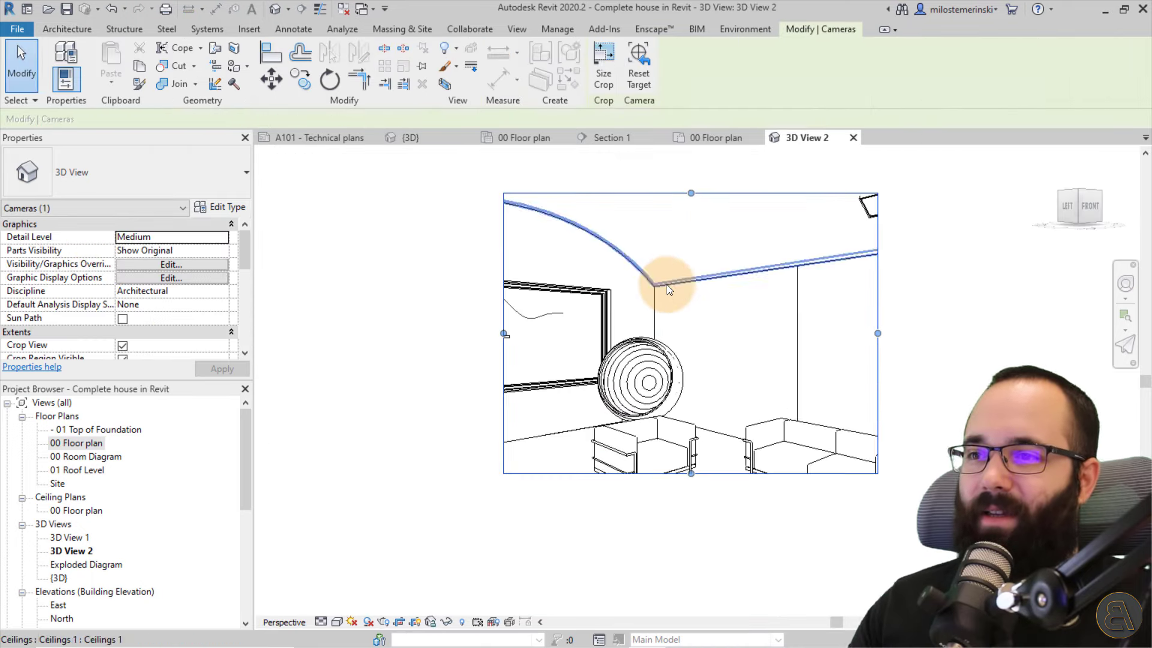
# In the camera view, look around the living room to examine the curved ceiling and a hosted linear box light.
pyautogui.click(670, 285)
pyautogui.scroll(-2, 710, 312)
pyautogui.press('Escape')
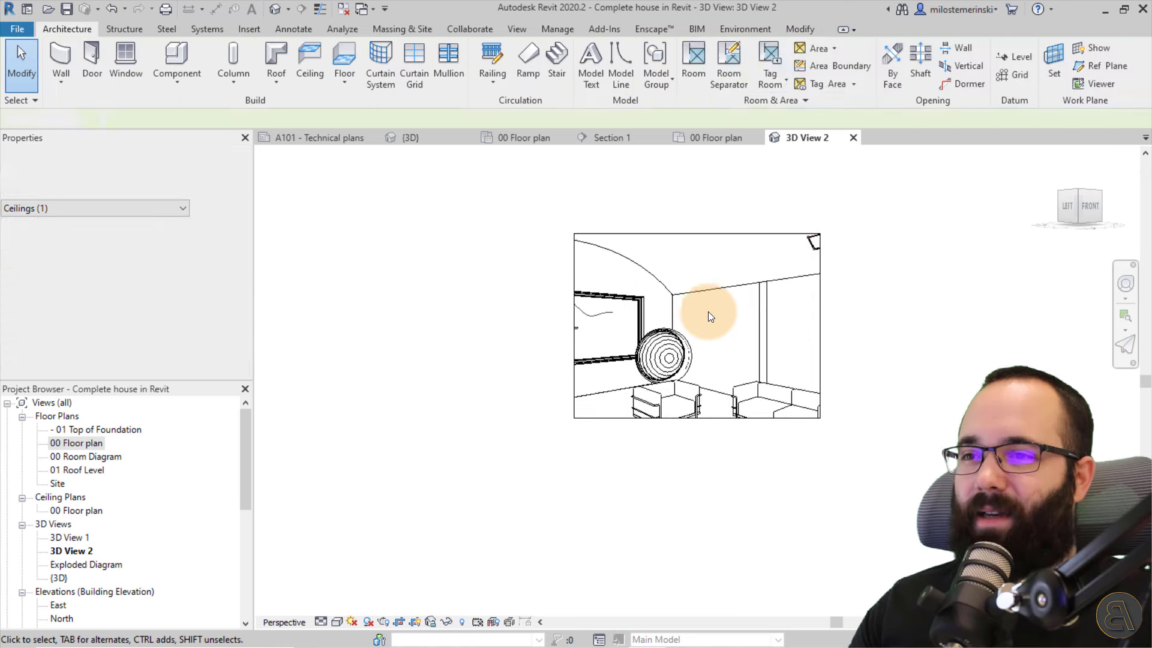
pyautogui.click(698, 314)
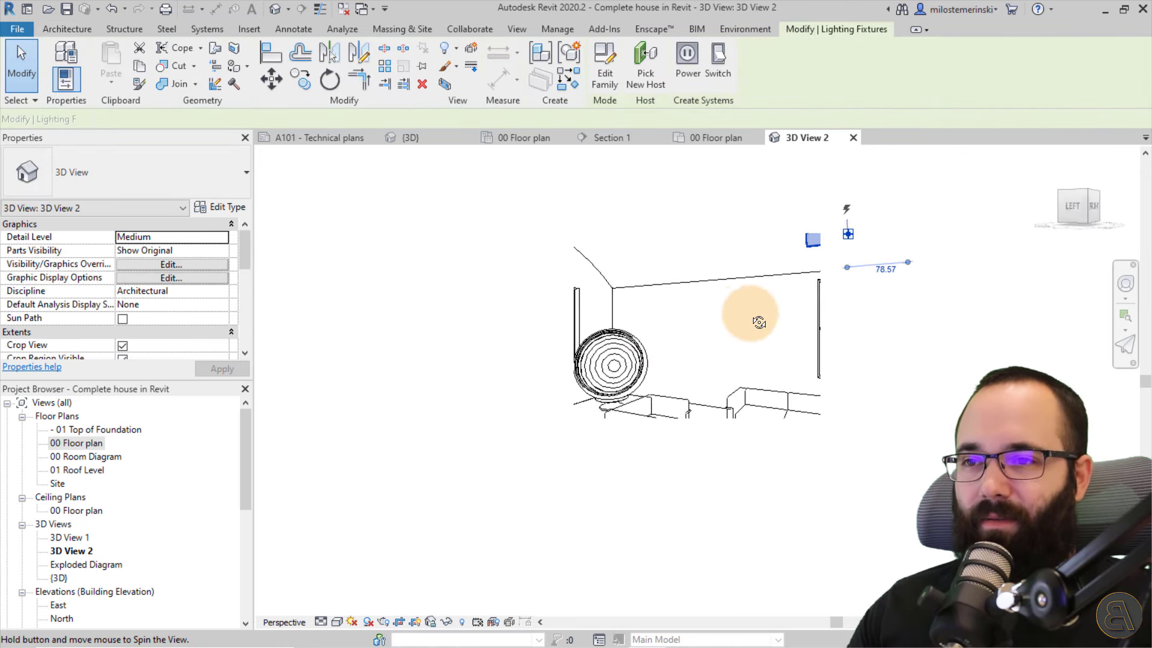
pyautogui.scroll(5, 764, 294)
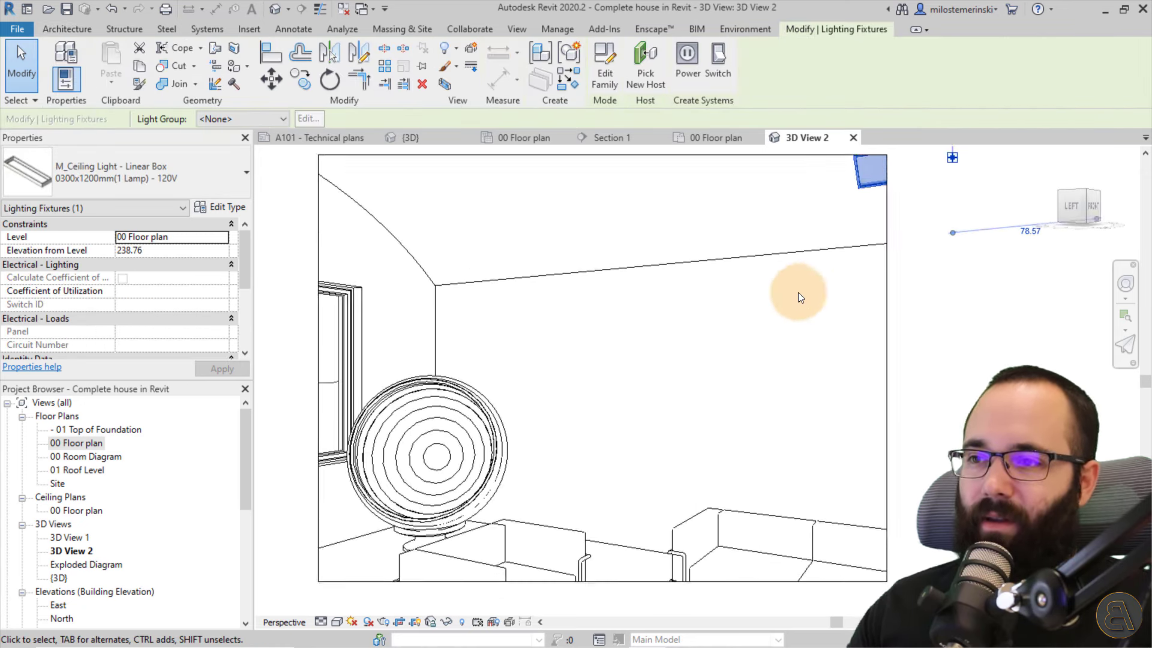
pyautogui.click(1126, 284)
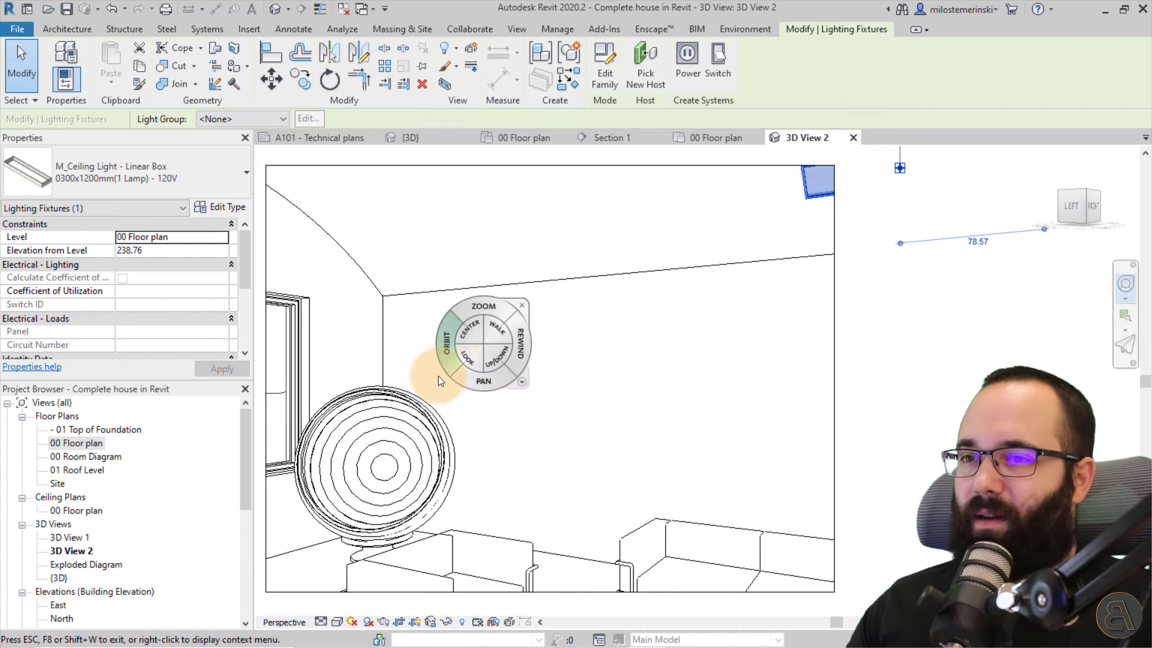
pyautogui.moveTo(457, 365); pyautogui.dragTo(619, 324)
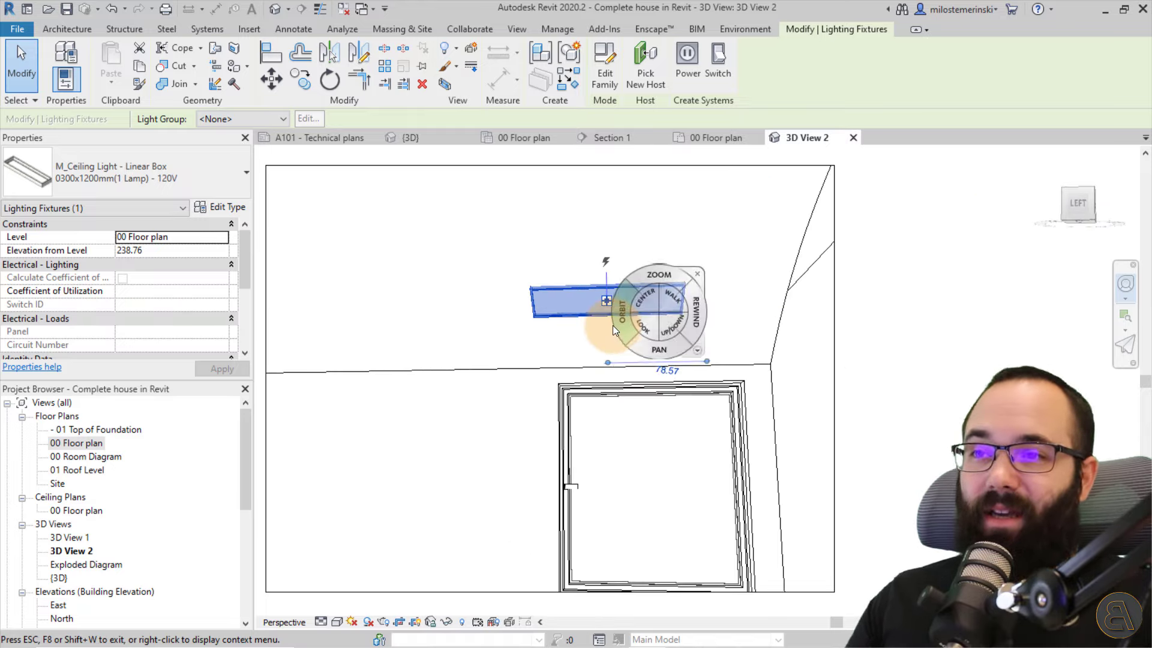
pyautogui.press('Escape')
pyautogui.press('Escape')
# Review Section 1, the {3D} view and the A101 - Technical plans sheet.
pyautogui.click(606, 139)
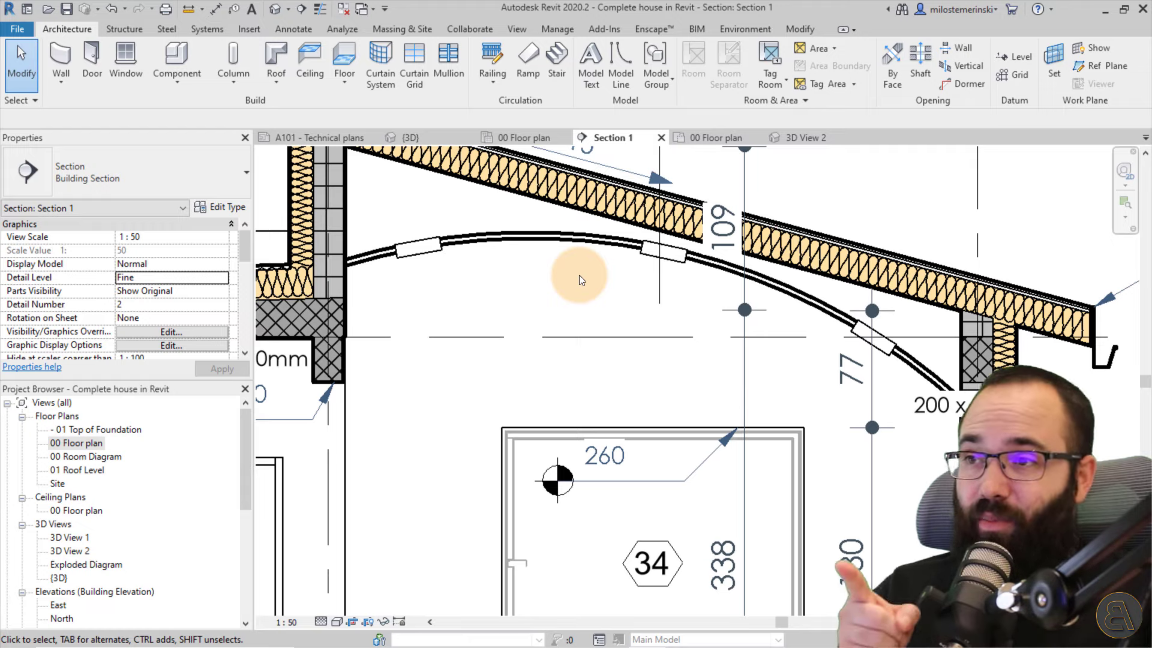
pyautogui.click(403, 138)
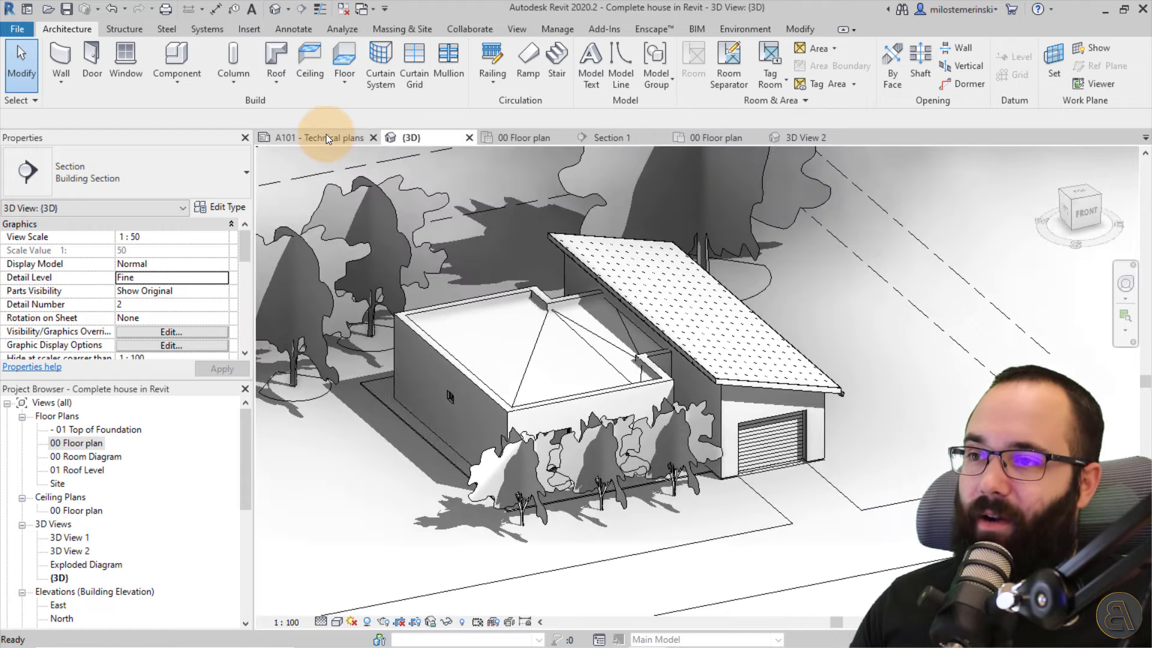
pyautogui.click(326, 138)
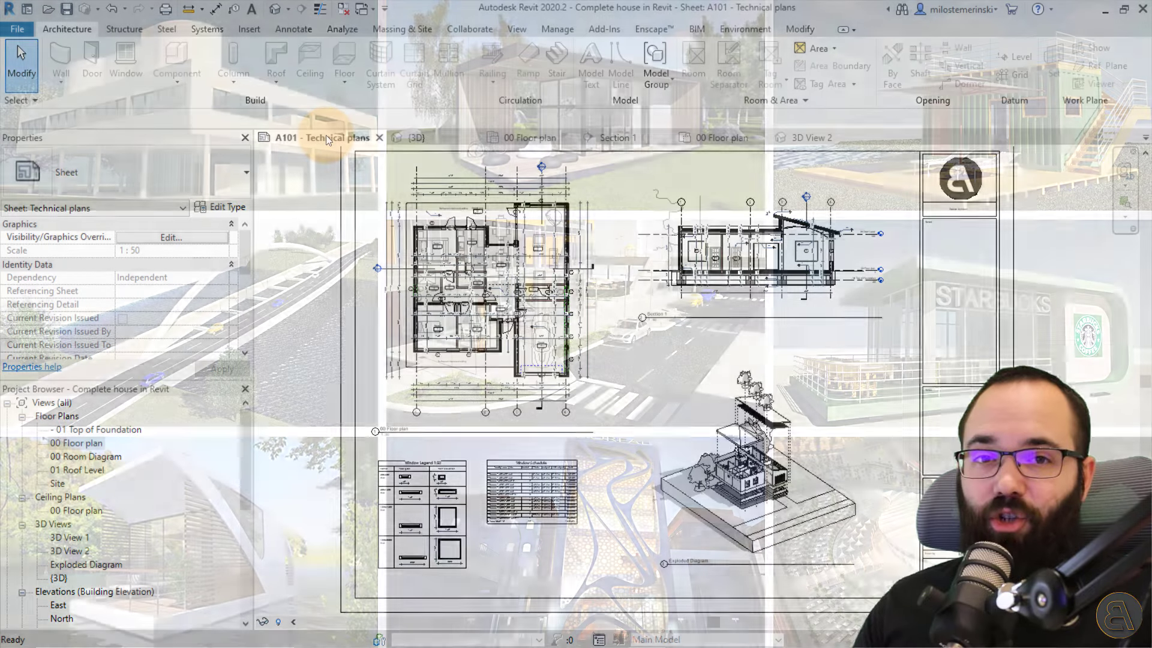